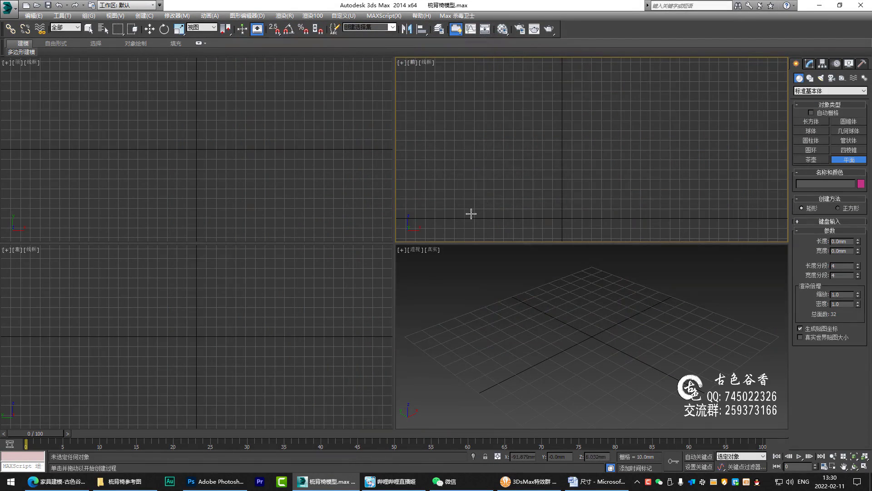
# - Draw a plane in the Top viewport with 1 length segment and 1 width segment
pyautogui.moveTo(469, 212)
pyautogui.mouseDown()
pyautogui.moveTo(685, 74)
pyautogui.moveTo(701, 105)
pyautogui.moveTo(636, 162)
pyautogui.mouseUp()
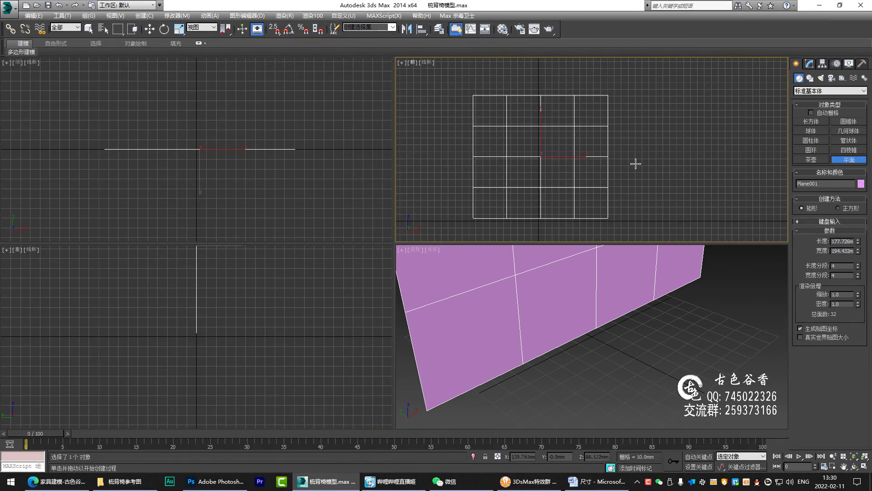
pyautogui.rightClick(859, 267)
pyautogui.rightClick(858, 275)
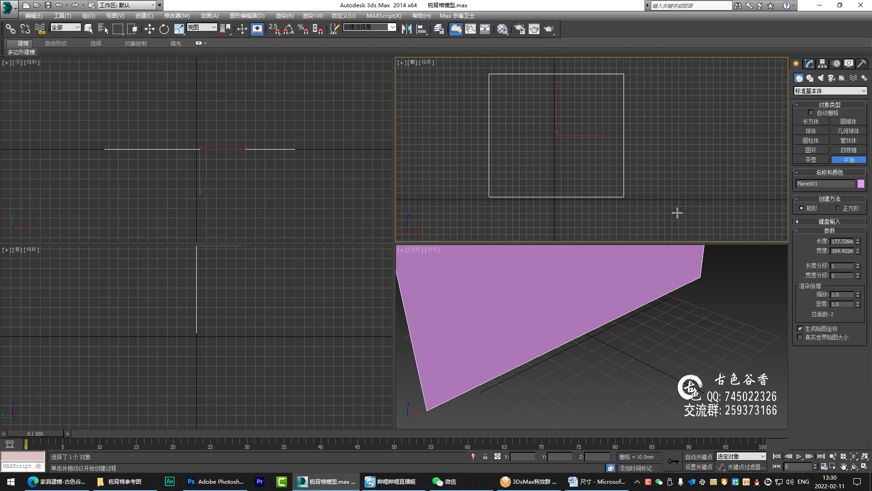
pyautogui.scroll(-3, 569, 142)
pyautogui.rightClick(536, 159)
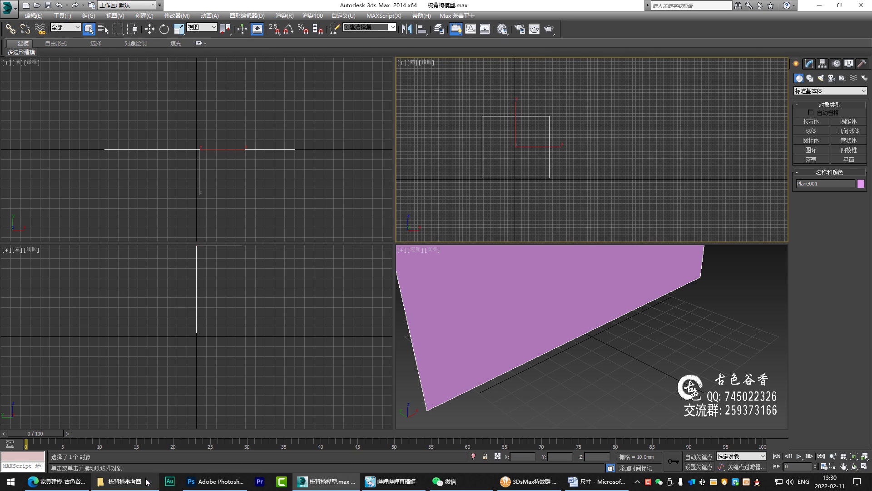
pyautogui.click(125, 481)
# - Read the 梳背椅正面 photo's 1640 × 1679 pixel size from its Properties Details tab
pyautogui.rightClick(744, 129)
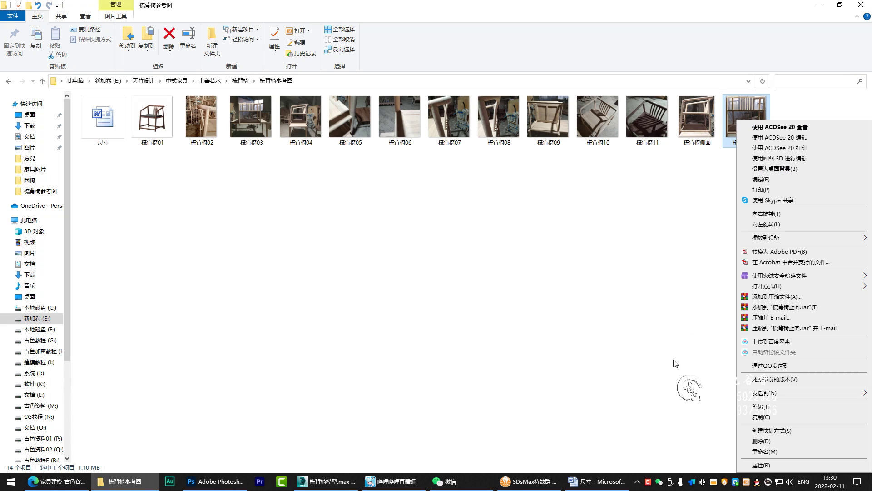
pyautogui.click(762, 465)
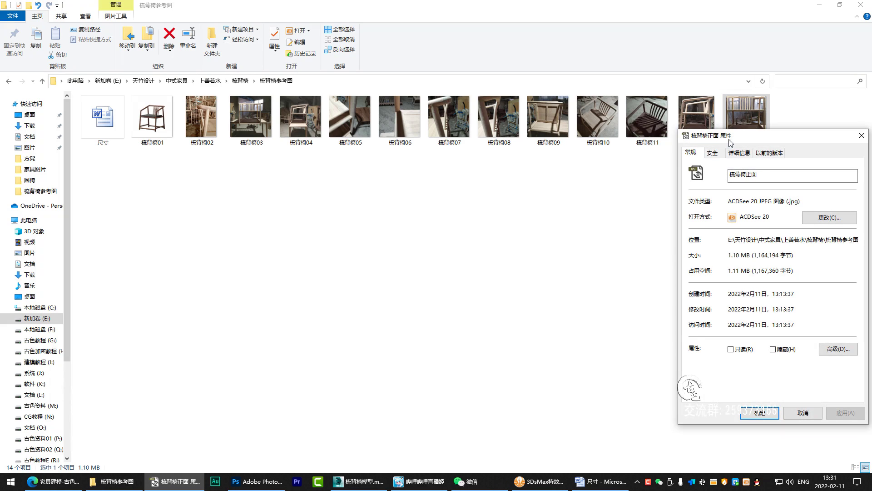
pyautogui.moveTo(746, 128); pyautogui.dragTo(373, 99)
pyautogui.click(367, 116)
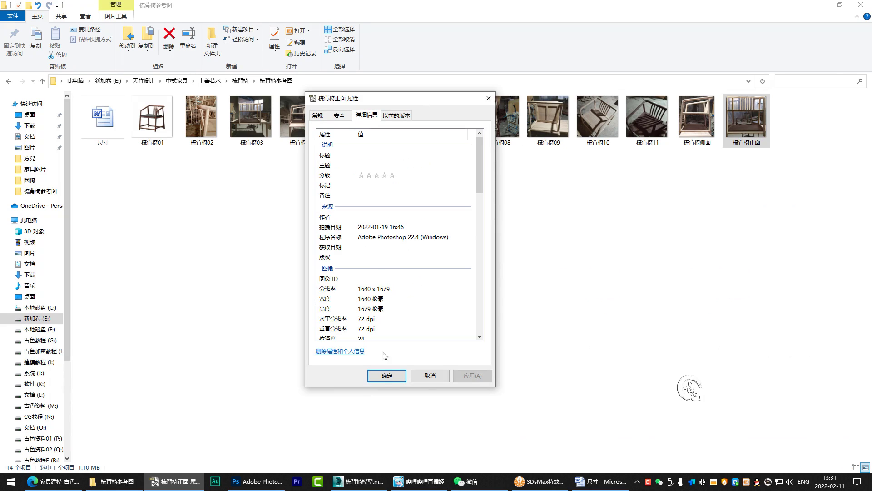
pyautogui.click(358, 484)
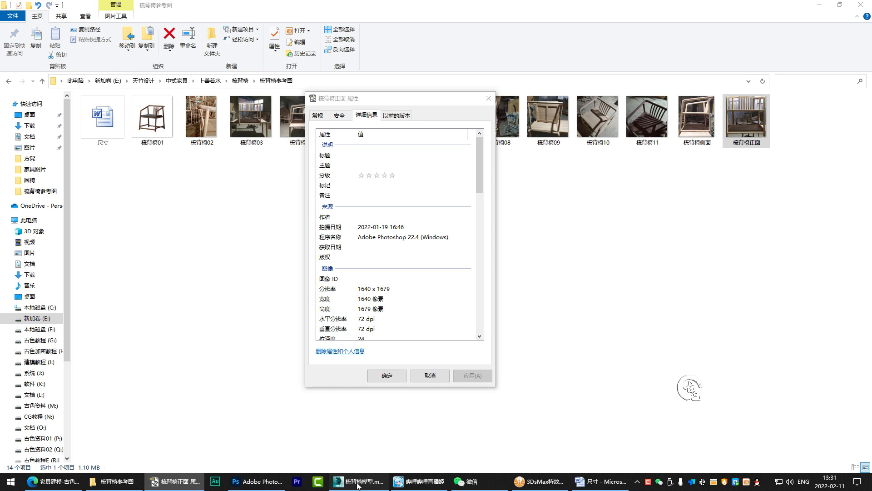
pyautogui.click(358, 485)
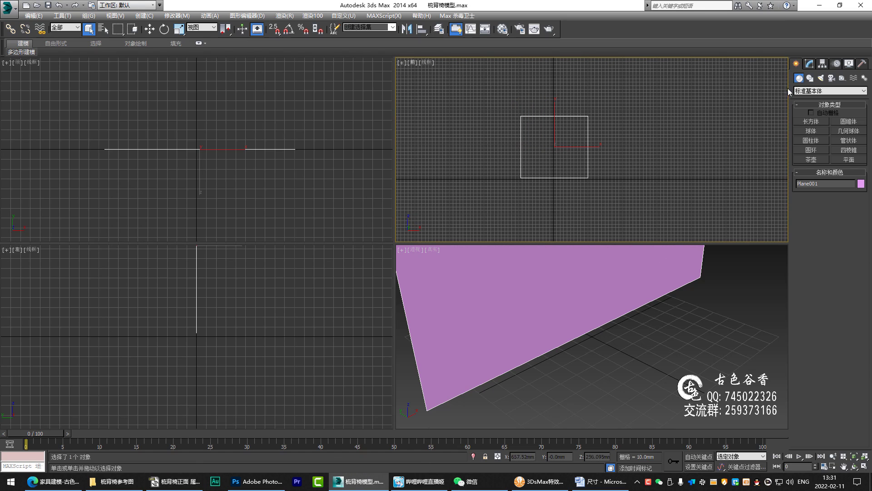
# - Set Plane001's Length to 1679 and Width to 1640 in the Modify panel
pyautogui.click(812, 64)
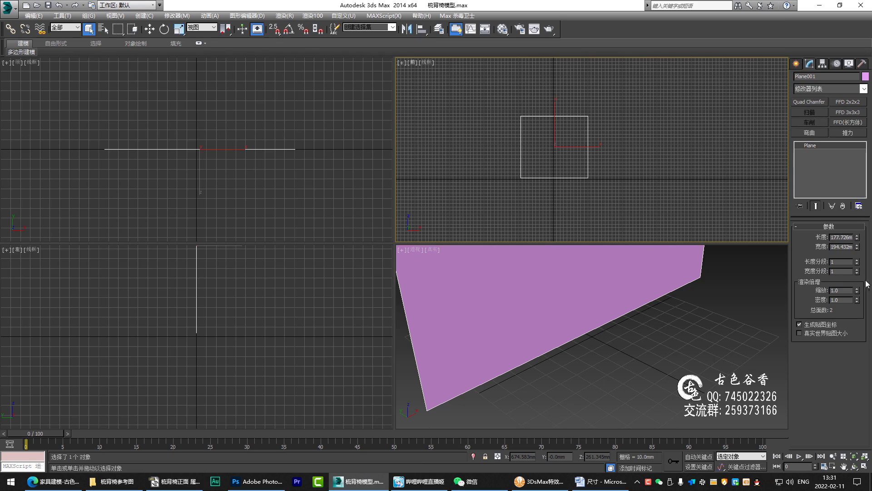
pyautogui.moveTo(857, 239); pyautogui.dragTo(858, 249)
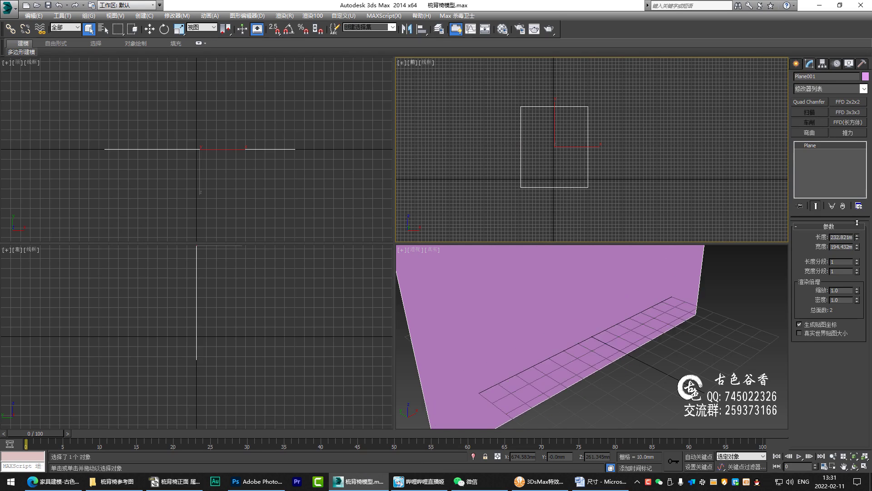
pyautogui.moveTo(858, 249); pyautogui.dragTo(858, 245)
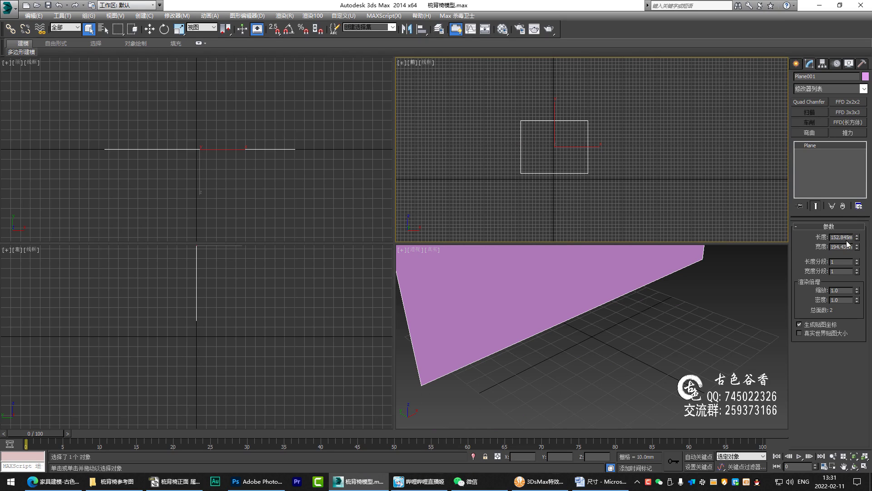
pyautogui.doubleClick(841, 236)
pyautogui.write('167')
pyautogui.write('9mm')
pyautogui.press('Return')
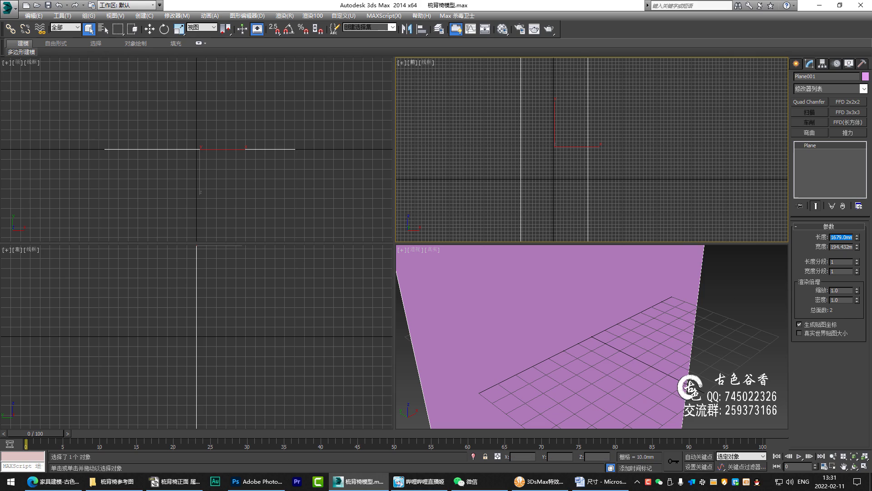
pyautogui.press('Tab')
pyautogui.write('1640')
pyautogui.press('Return')
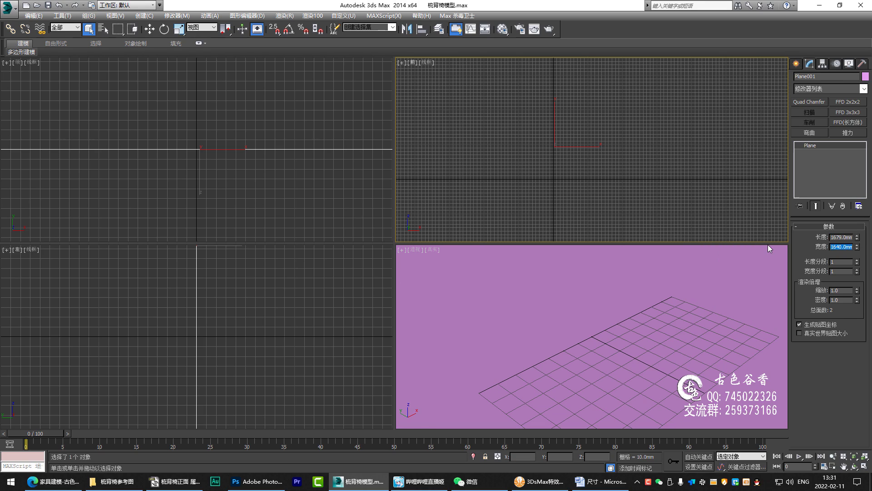
# - Zoom out the Front viewport and switch to the Move tool
pyautogui.scroll(-2, 607, 150)
pyautogui.scroll(-2, 591, 155)
pyautogui.scroll(-2, 526, 150)
pyautogui.scroll(-1, 515, 158)
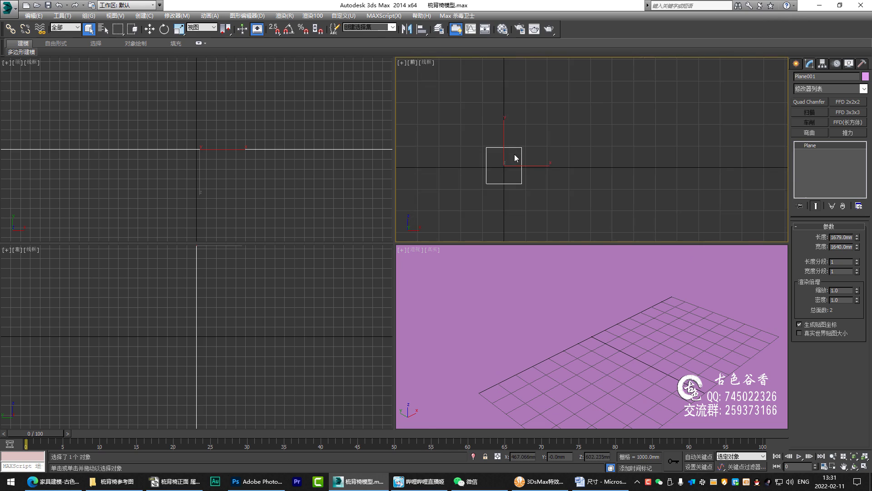
pyautogui.press('w')
pyautogui.moveTo(515, 158); pyautogui.dragTo(504, 160, button='middle')
# - Shift-drag the plane along X to make an independent copy, Plane002
pyautogui.moveTo(503, 165)
pyautogui.mouseDown()
pyautogui.moveTo(503, 148)
pyautogui.moveTo(602, 163)
pyautogui.moveTo(667, 162)
pyautogui.mouseUp()
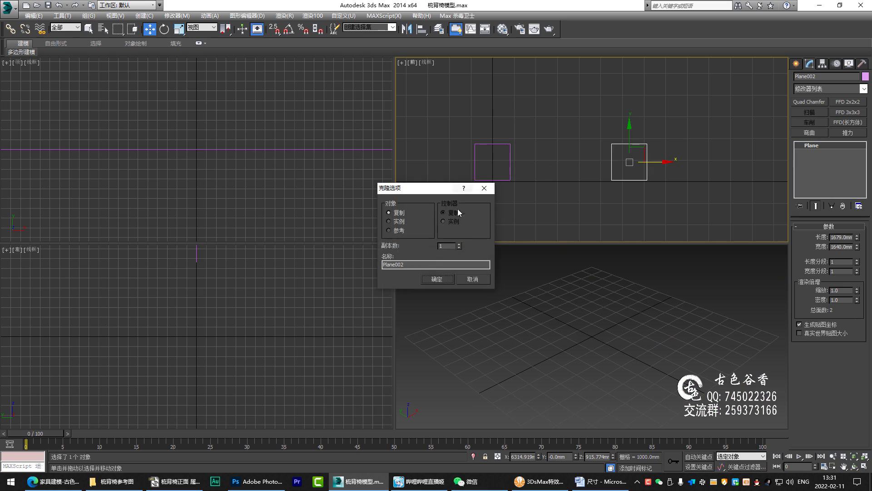
pyautogui.click(437, 279)
pyautogui.moveTo(546, 147); pyautogui.dragTo(508, 155, button='middle')
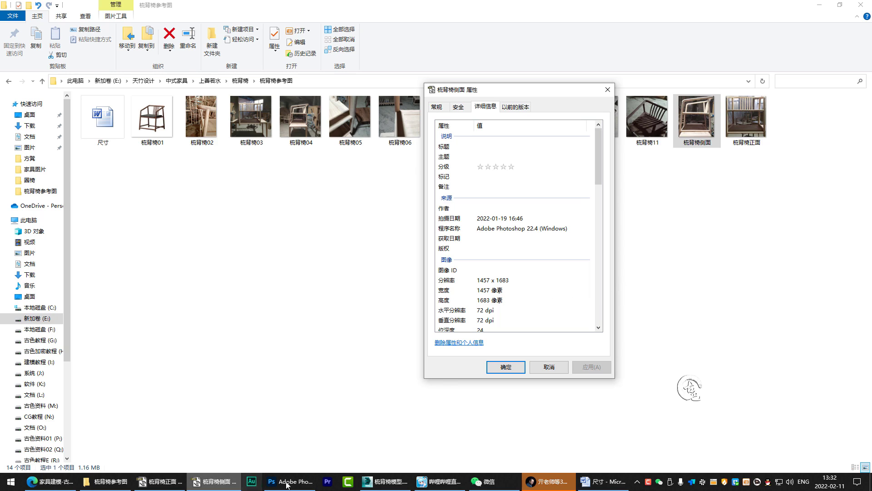
pyautogui.click(386, 481)
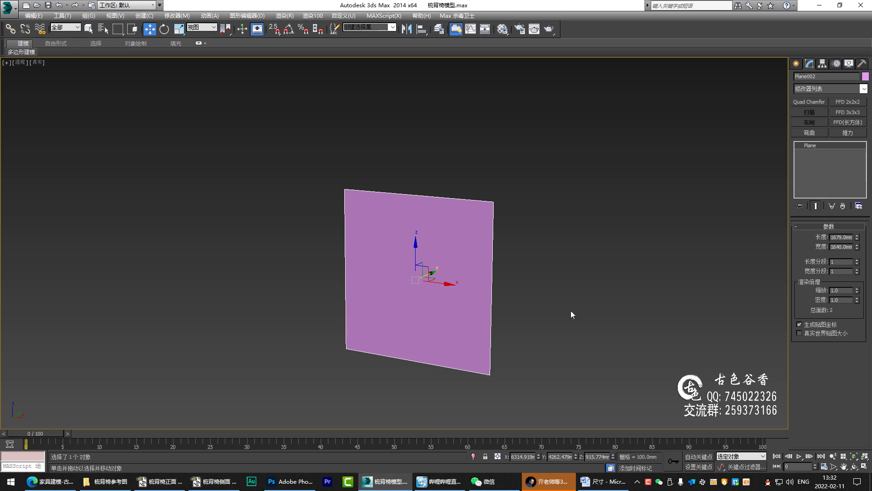
# - Resize Plane002 to Length 1683 and Width 1457
pyautogui.moveTo(848, 236); pyautogui.dragTo(757, 234)
pyautogui.write('168')
pyautogui.write('3')
pyautogui.press('Tab')
pyautogui.write('1457')
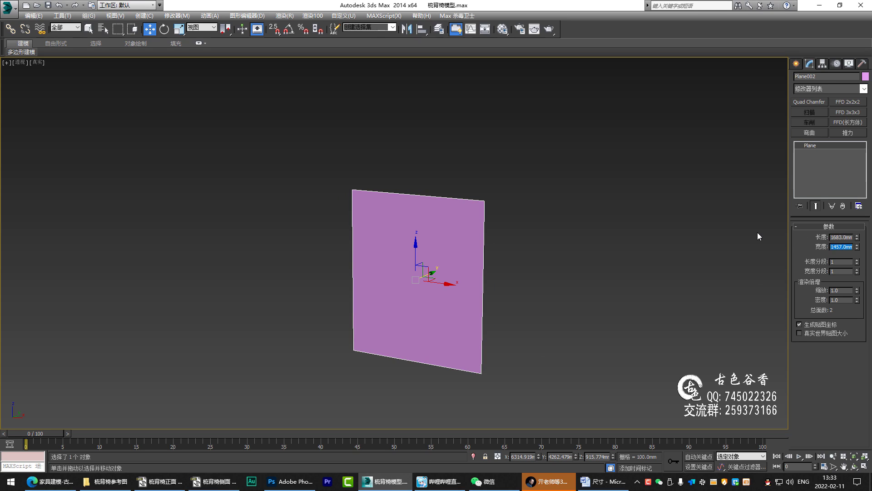
pyautogui.press('Return')
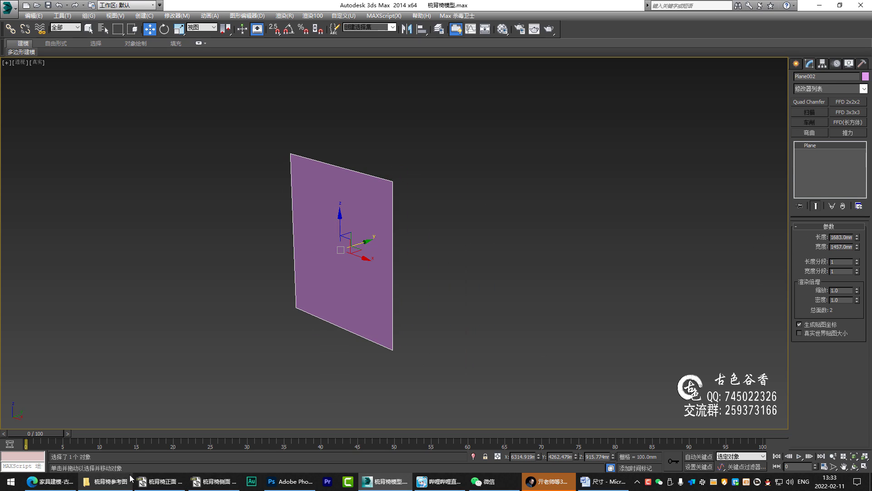
# - Drag the chair photos from Explorer onto the planes as textures
pyautogui.click(119, 486)
pyautogui.moveTo(698, 118)
pyautogui.mouseDown()
pyautogui.moveTo(399, 466)
pyautogui.moveTo(399, 488)
pyautogui.moveTo(384, 259)
pyautogui.mouseUp()
pyautogui.moveTo(436, 249)
pyautogui.keyDown('alt'); pyautogui.mouseDown(button='middle')
pyautogui.moveTo(390, 260)
pyautogui.moveTo(477, 234)
pyautogui.moveTo(190, 277)
pyautogui.mouseUp(button='middle'); pyautogui.keyUp('alt')
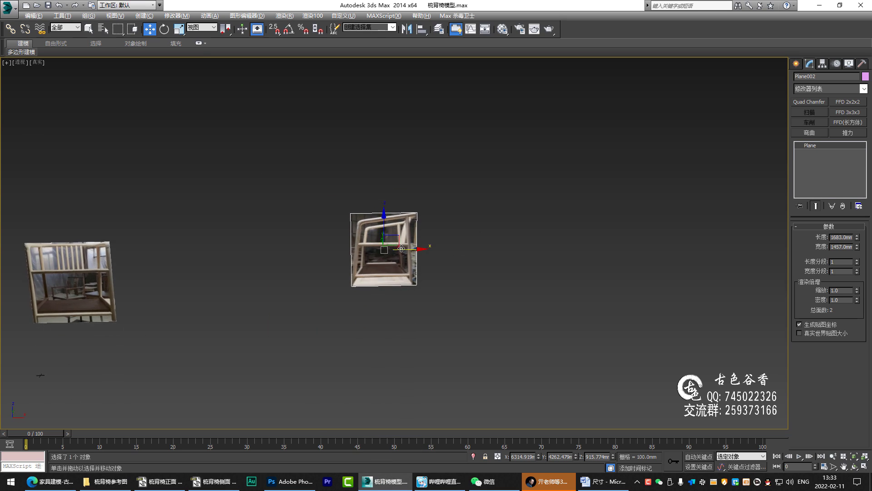
# - Maximise the Top viewport and bring up the grid and snap settings for angle snap
pyautogui.hotkey('alt', 'w')
pyautogui.middleClick(273, 172)
pyautogui.scroll(-2, 273, 171)
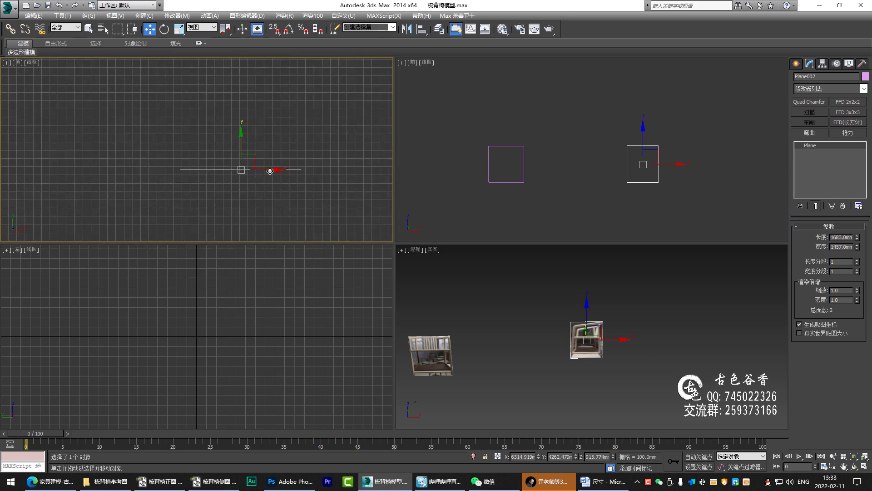
pyautogui.hotkey('alt', 'w')
pyautogui.moveTo(409, 180); pyautogui.dragTo(280, 153, button='middle')
pyautogui.rightClick(289, 28)
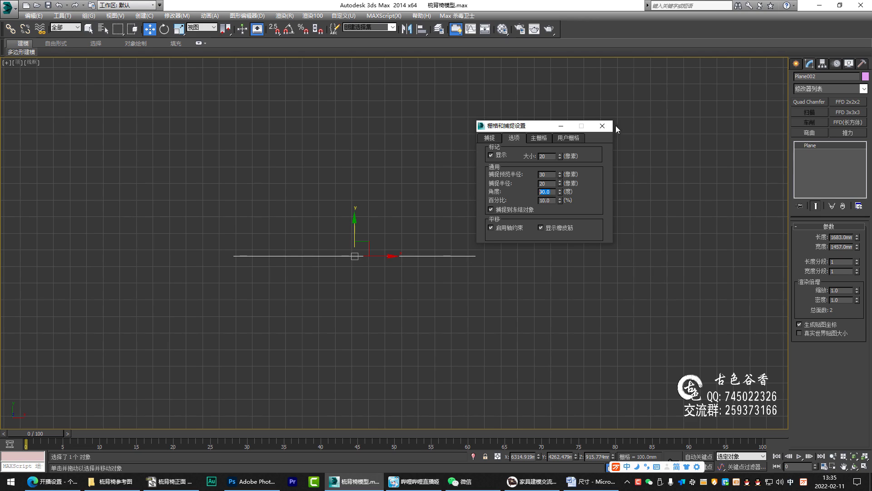
# - Rotate the side photo plane 90° upright with angle snap on
pyautogui.click(603, 126)
pyautogui.moveTo(395, 191); pyautogui.dragTo(391, 208, button='middle')
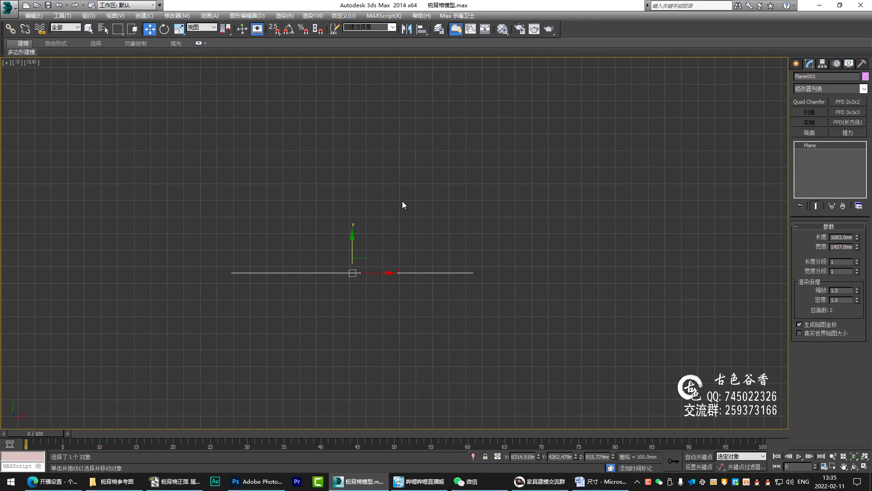
pyautogui.press('e')
pyautogui.press('a')
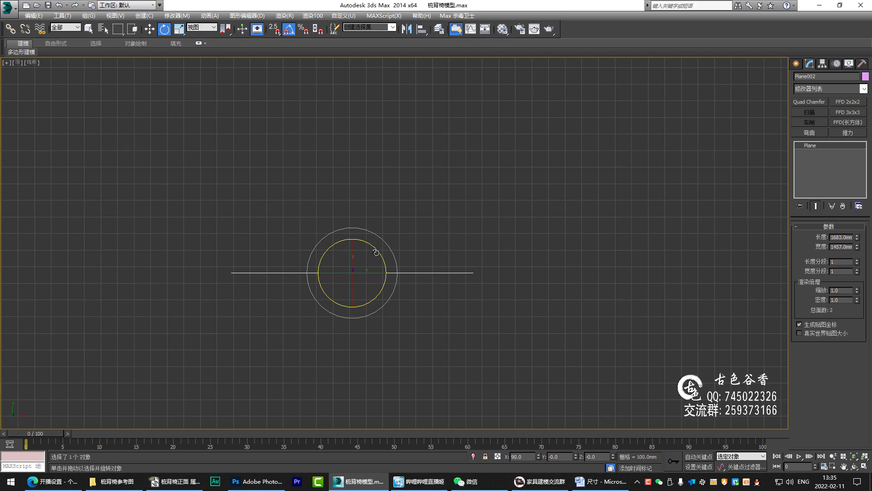
pyautogui.moveTo(376, 253); pyautogui.dragTo(507, 292)
# - Frame the plane in the maximised Left view with realistic shading and shift it along X
pyautogui.hotkey('alt', 'w')
pyautogui.rightClick(282, 336)
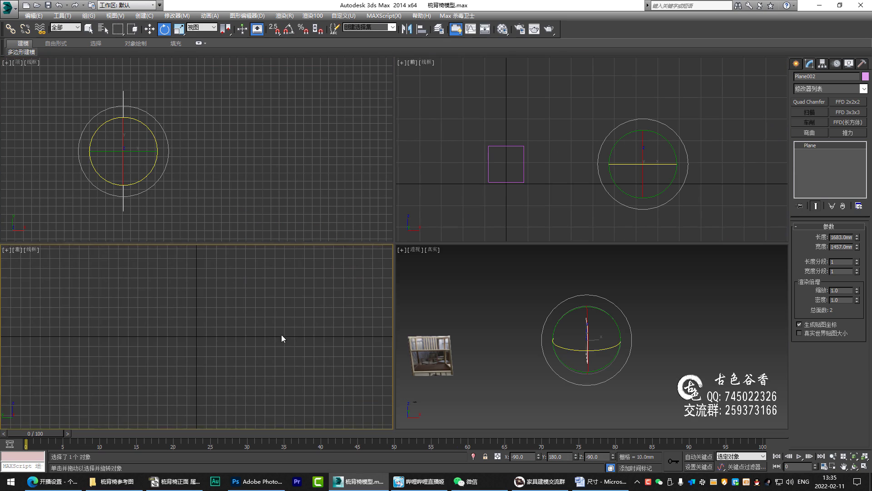
pyautogui.press('z')
pyautogui.scroll(-3, 260, 328)
pyautogui.press('g')
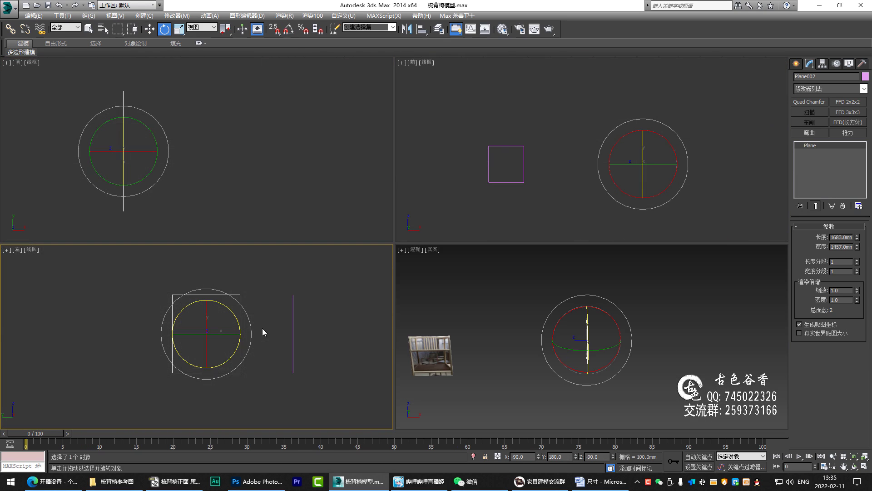
pyautogui.press('F3')
pyautogui.hotkey('alt', 'w')
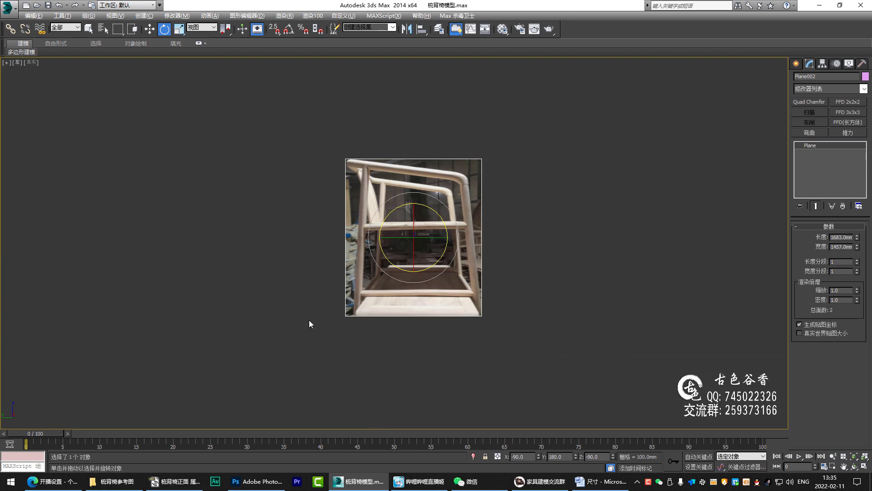
pyautogui.press('w')
pyautogui.moveTo(386, 242); pyautogui.dragTo(444, 242)
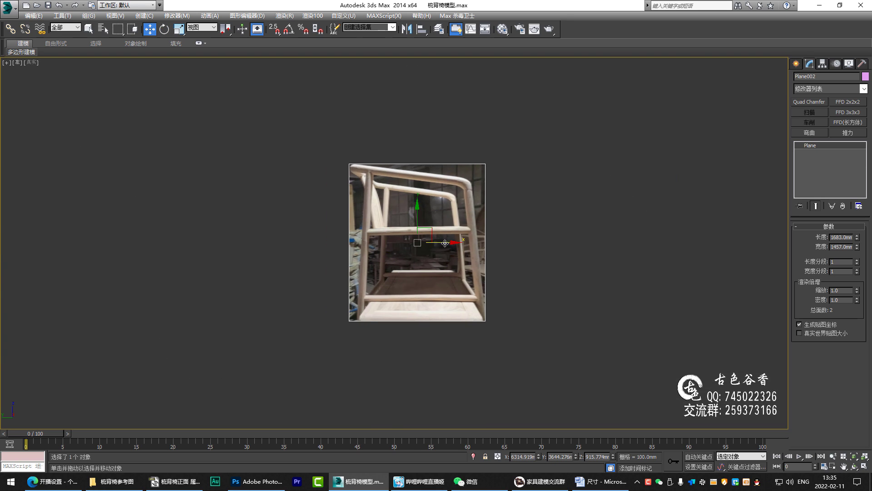
# - Centre the photo plane on the origin and set its absolute Y position to 0
pyautogui.press('g')
pyautogui.scroll(-2, 443, 247)
pyautogui.scroll(-2, 245, 255)
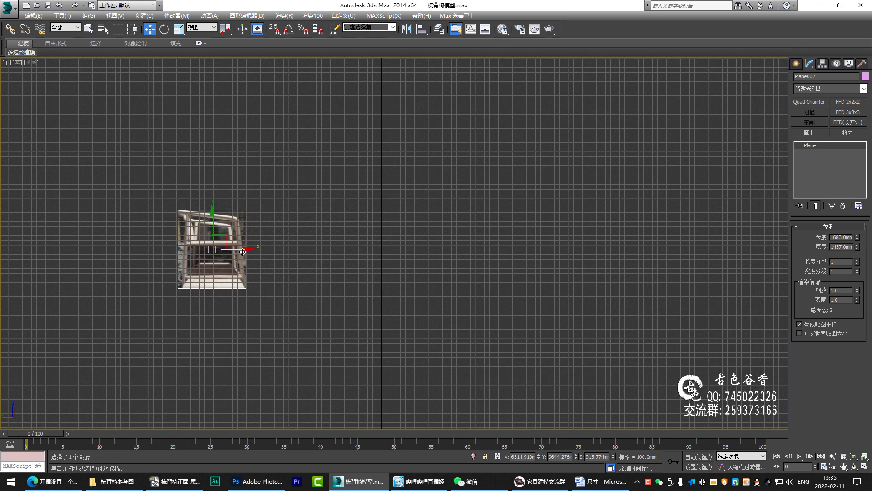
pyautogui.moveTo(243, 251); pyautogui.dragTo(412, 256)
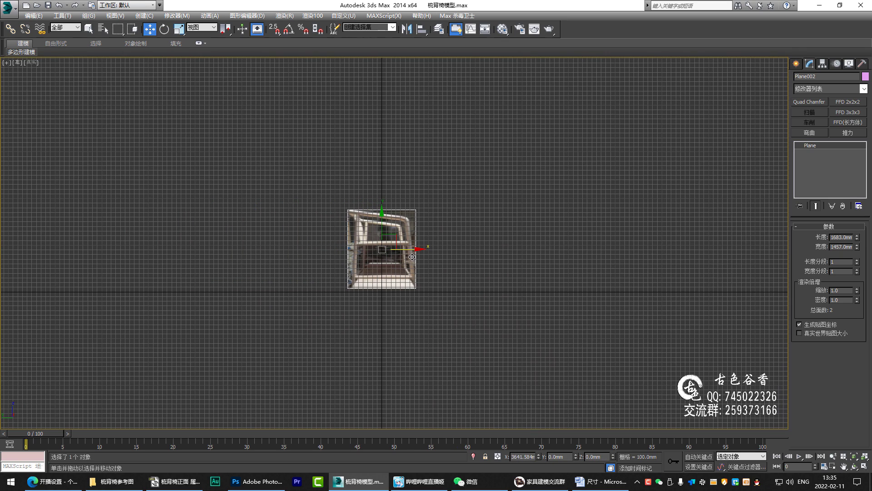
pyautogui.rightClick(149, 29)
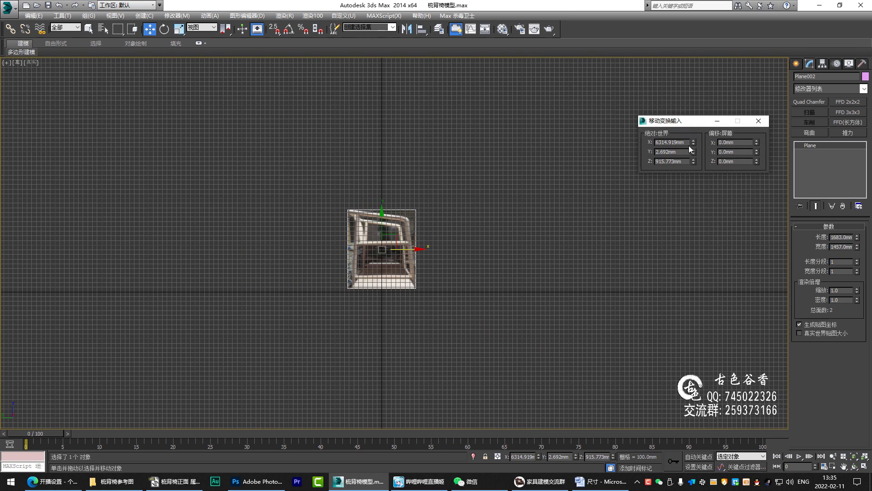
pyautogui.rightClick(692, 153)
pyautogui.click(758, 121)
# - Switch to Perspective and orbit to see both photo planes in 3D
pyautogui.moveTo(485, 211); pyautogui.dragTo(481, 232, button='middle')
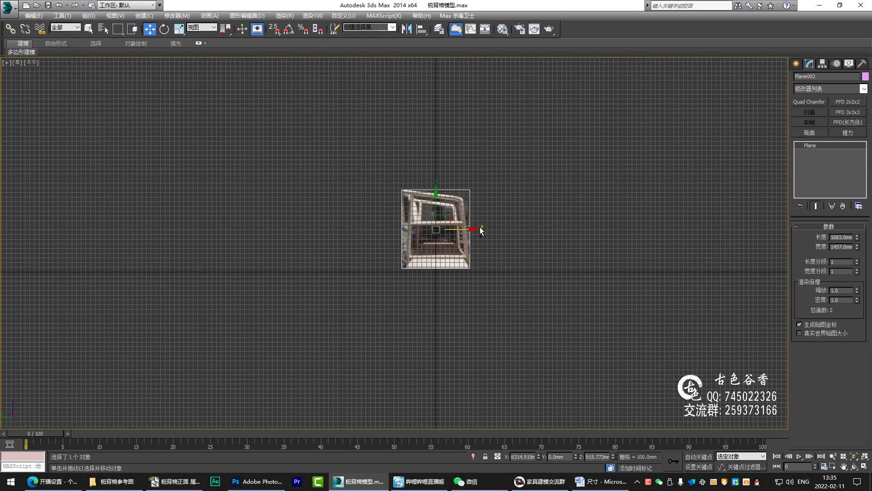
pyautogui.press('g')
pyautogui.press('p')
pyautogui.moveTo(584, 350)
pyautogui.keyDown('alt'); pyautogui.mouseDown(button='middle')
pyautogui.moveTo(463, 255)
pyautogui.moveTo(508, 265)
pyautogui.mouseUp(button='middle'); pyautogui.keyUp('alt')
pyautogui.moveTo(195, 380); pyautogui.dragTo(236, 378, button='middle')
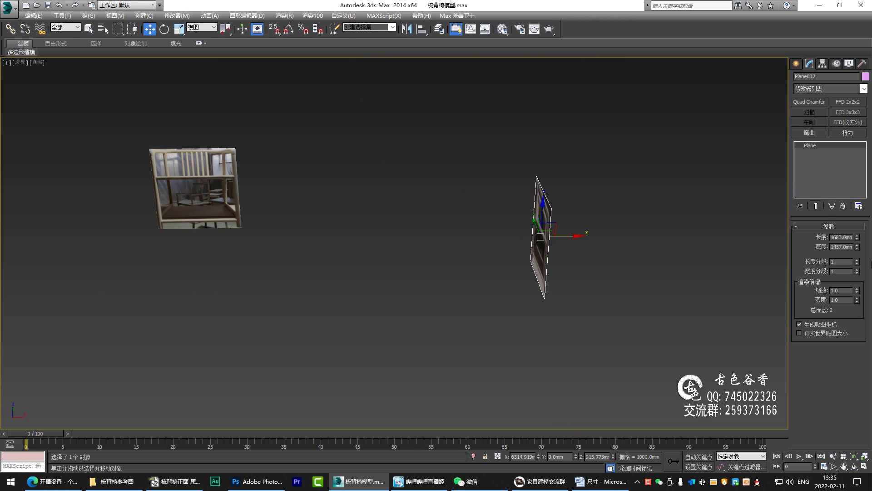
pyautogui.click(796, 63)
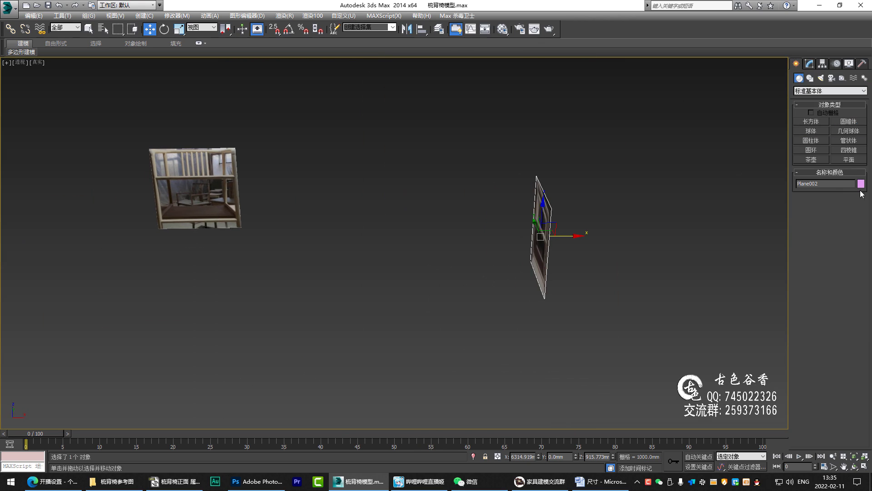
# - Draw a box in the maximised Top view, dragging its footprint and then its height
pyautogui.click(811, 121)
pyautogui.hotkey('alt', 'w')
pyautogui.hotkey('alt', 'w')
pyautogui.scroll(-5, 318, 245)
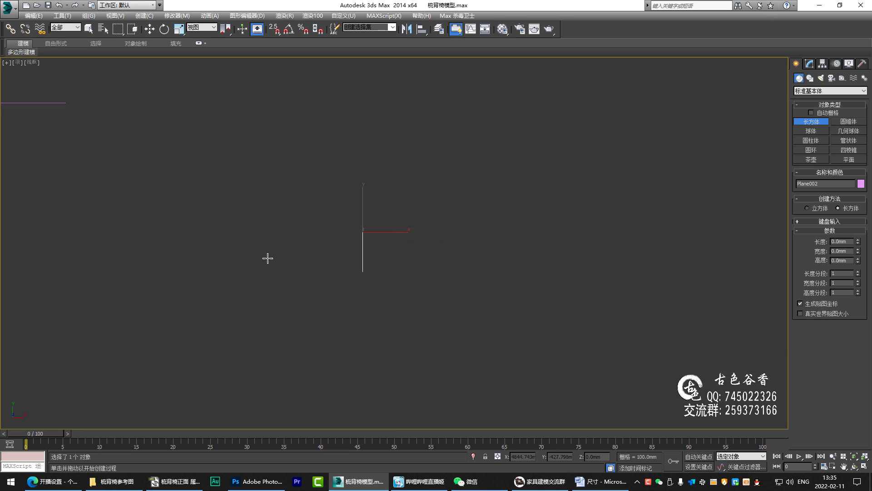
pyautogui.scroll(-3, 268, 258)
pyautogui.moveTo(217, 253); pyautogui.dragTo(285, 230, button='middle')
pyautogui.moveTo(279, 222)
pyautogui.mouseDown()
pyautogui.moveTo(345, 292)
pyautogui.moveTo(331, 279)
pyautogui.mouseUp()
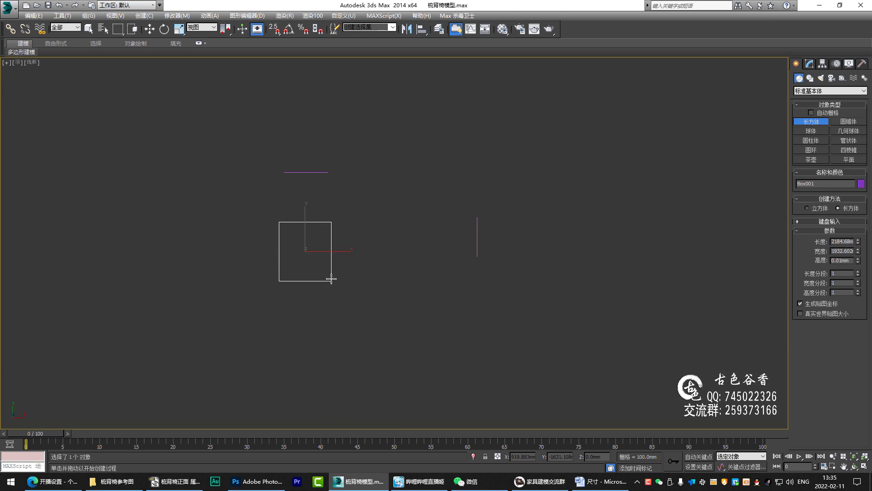
pyautogui.click(455, 253)
# - Maximise the Perspective view and orbit around the box and photo planes
pyautogui.press('w')
pyautogui.hotkey('alt', 'w')
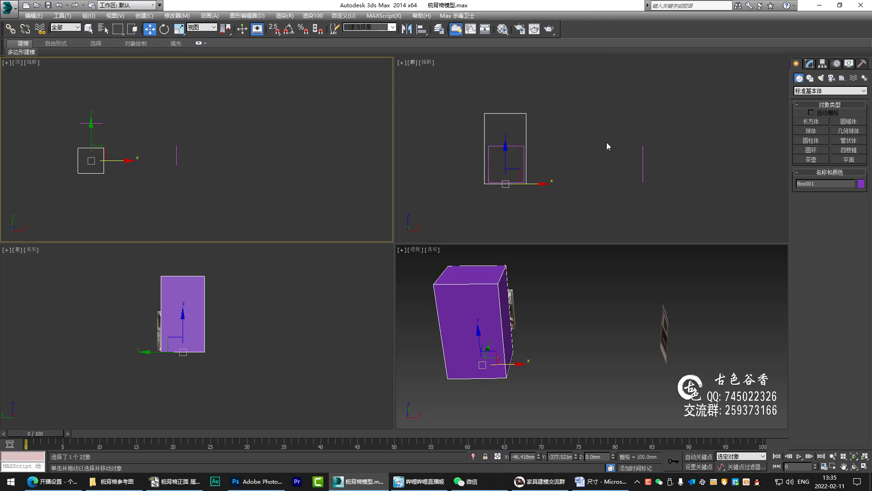
pyautogui.rightClick(636, 273)
pyautogui.hotkey('alt', 'w')
pyautogui.keyDown('alt'); pyautogui.moveTo(343, 273); pyautogui.dragTo(408, 273, button='middle'); pyautogui.keyUp('alt')
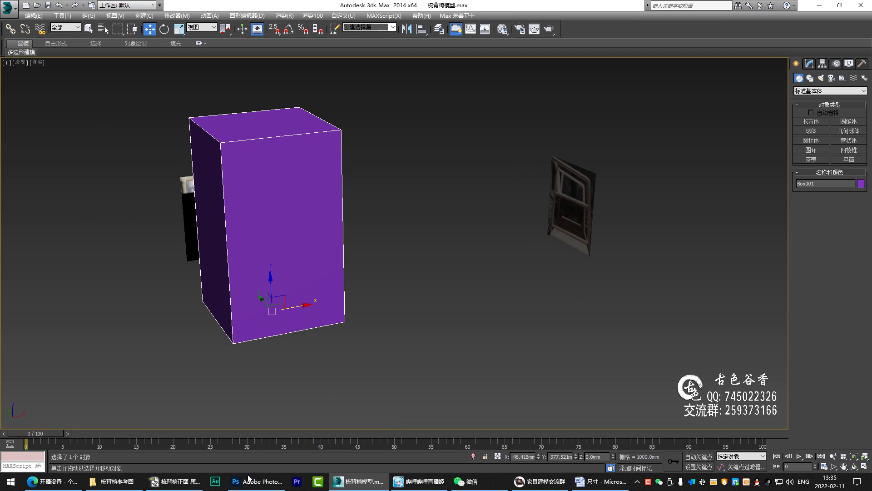
pyautogui.click(601, 481)
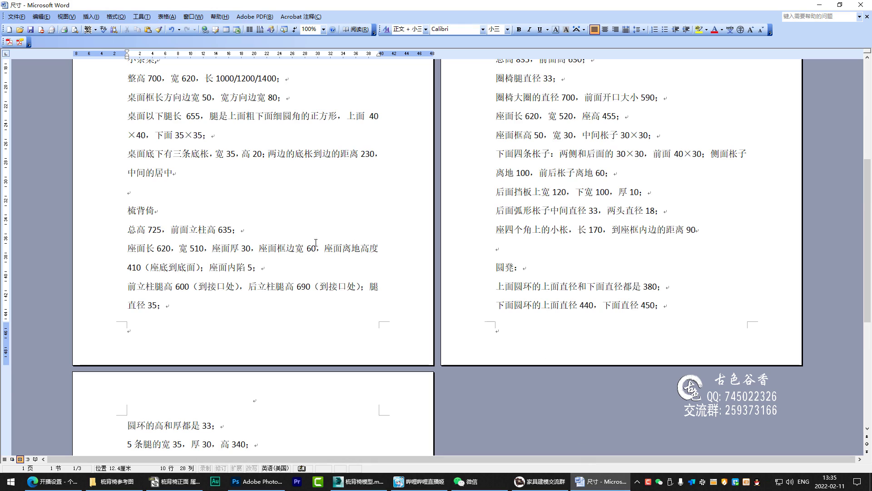
pyautogui.doubleClick(159, 230)
pyautogui.moveTo(156, 248); pyautogui.dragTo(172, 247)
pyautogui.moveTo(190, 250); pyautogui.dragTo(205, 251)
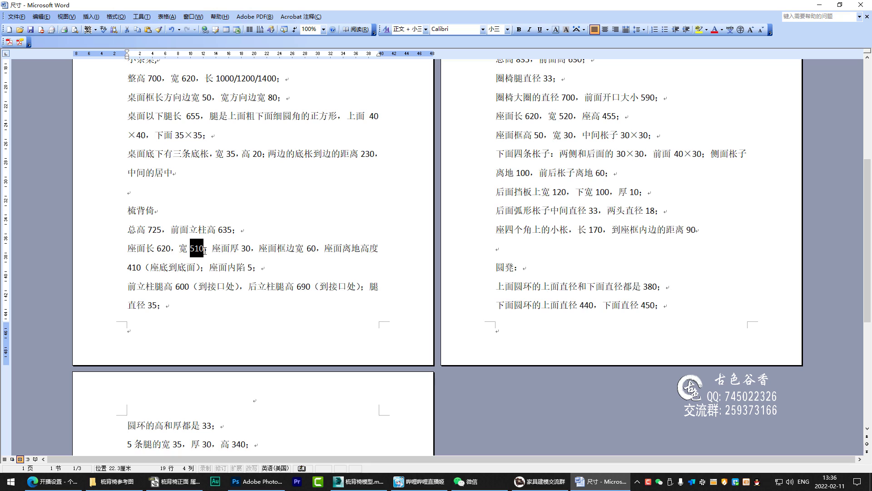
pyautogui.click(359, 481)
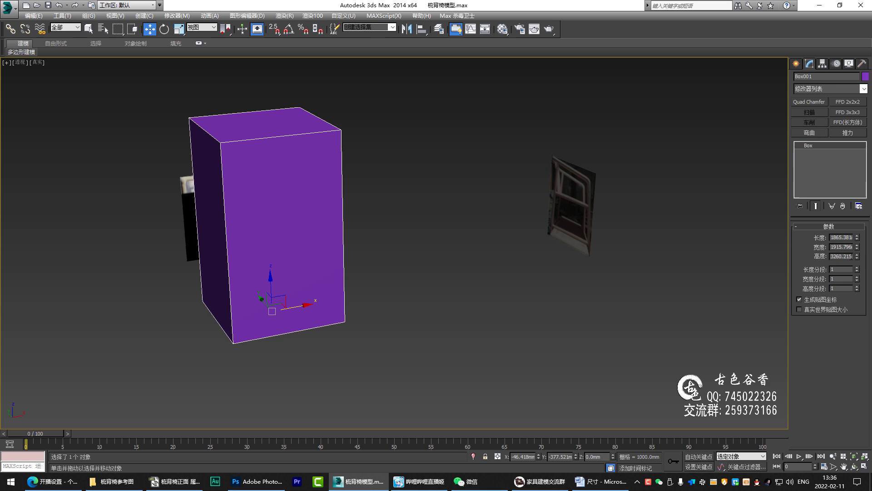
# - Enter a box height of 720 and check the dimensions document
pyautogui.write('720mm')
pyautogui.press('Return')
pyautogui.click(586, 482)
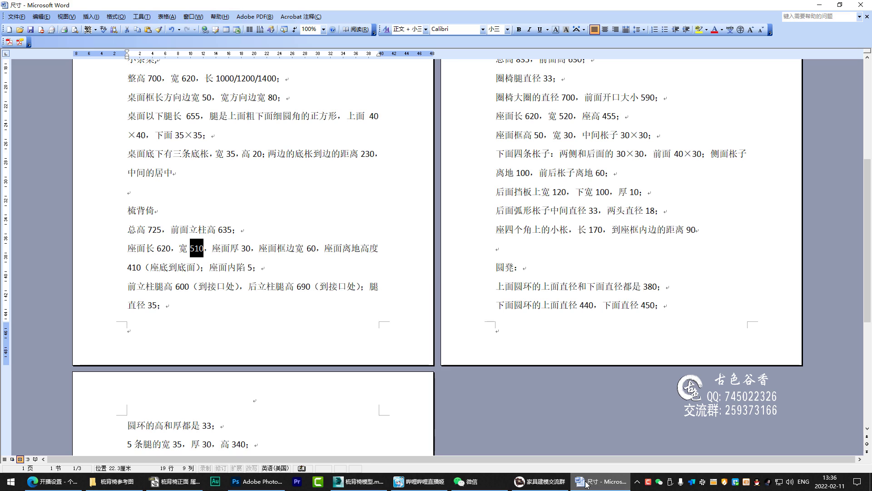
pyautogui.click(586, 483)
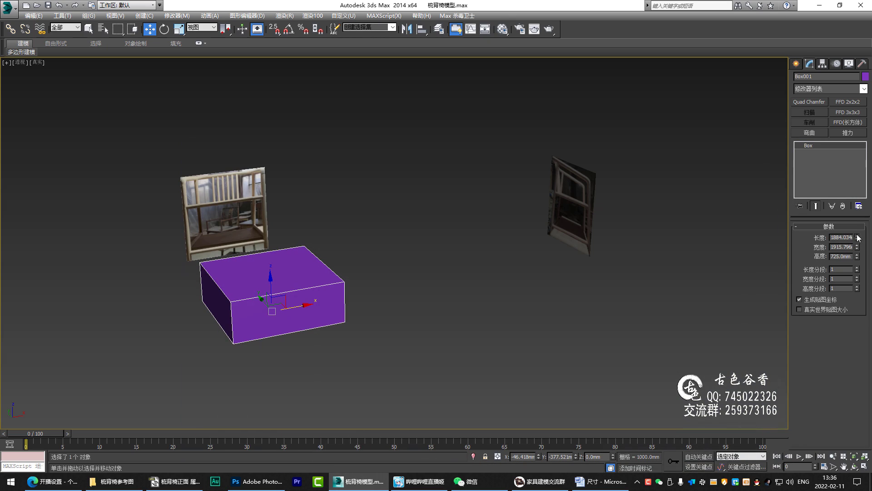
# - Set the box Length to 510 and Width to 620
pyautogui.moveTo(857, 237)
pyautogui.mouseDown()
pyautogui.moveTo(866, 243)
pyautogui.moveTo(857, 214)
pyautogui.mouseUp()
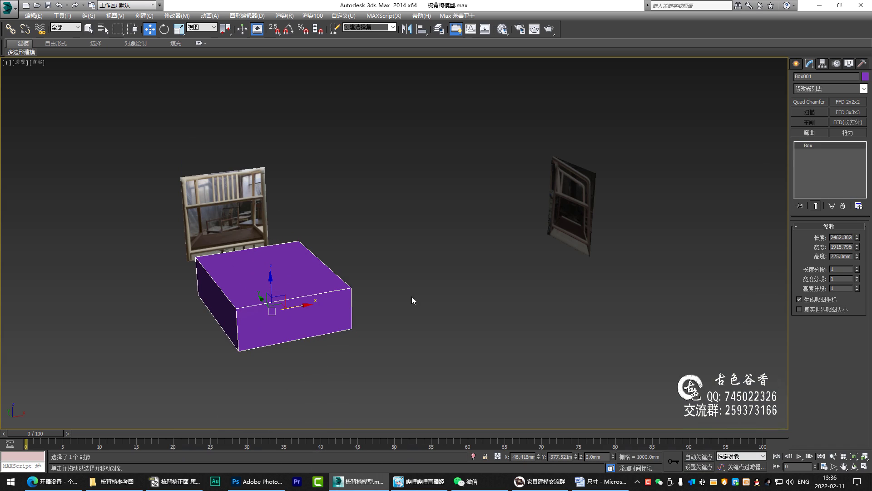
pyautogui.moveTo(413, 301); pyautogui.dragTo(464, 328, button='middle')
pyautogui.click(593, 482)
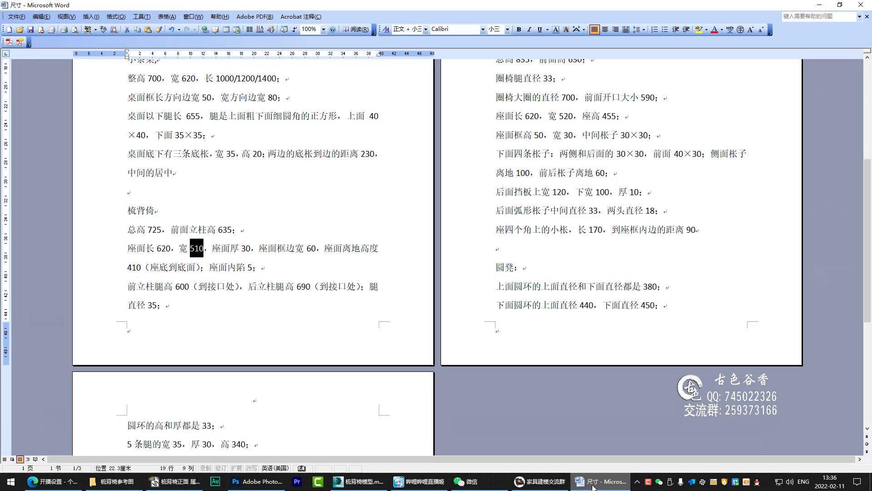
pyautogui.click(593, 484)
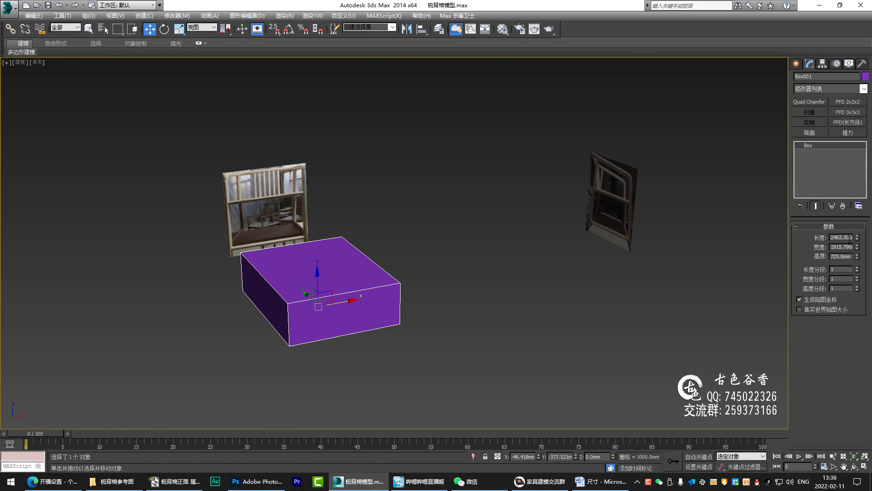
pyautogui.moveTo(858, 243); pyautogui.dragTo(851, 242)
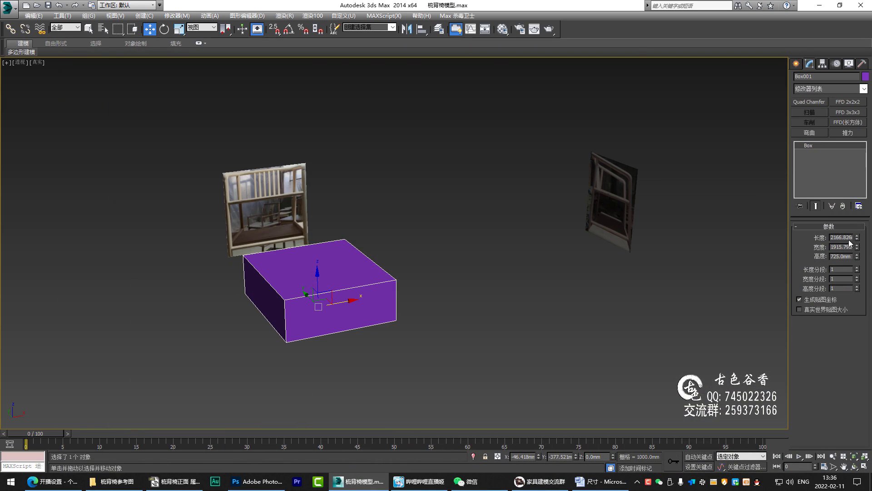
pyautogui.write('510mm')
pyautogui.press('Tab')
pyautogui.write('620')
pyautogui.press('Return')
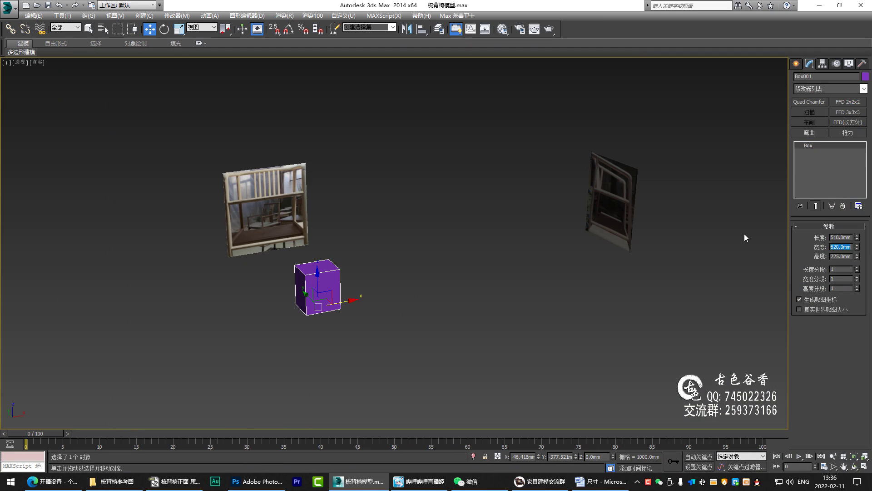
# - Centre and zoom in on the box, then return to four viewports
pyautogui.moveTo(394, 243)
pyautogui.mouseDown(button='middle')
pyautogui.moveTo(473, 267)
pyautogui.moveTo(540, 250)
pyautogui.moveTo(492, 252)
pyautogui.moveTo(560, 248)
pyautogui.moveTo(514, 252)
pyautogui.mouseUp(button='middle')
pyautogui.scroll(5, 386, 272)
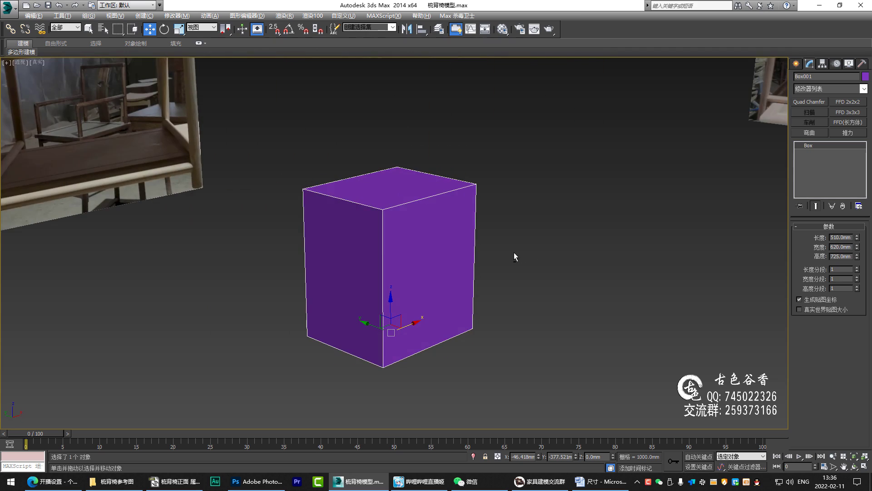
pyautogui.hotkey('alt', 'w')
# - Turn all of Box001's edges into a separate shape with Create Shape and delete the solid box
pyautogui.rightClick(145, 135)
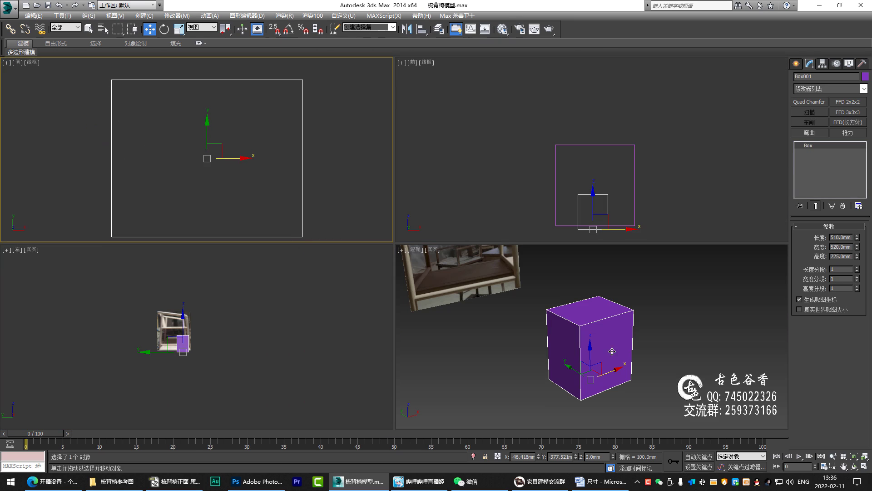
pyautogui.hotkey('alt', 'w')
pyautogui.keyDown('alt'); pyautogui.moveTo(479, 263); pyautogui.dragTo(413, 255, button='middle'); pyautogui.keyUp('alt')
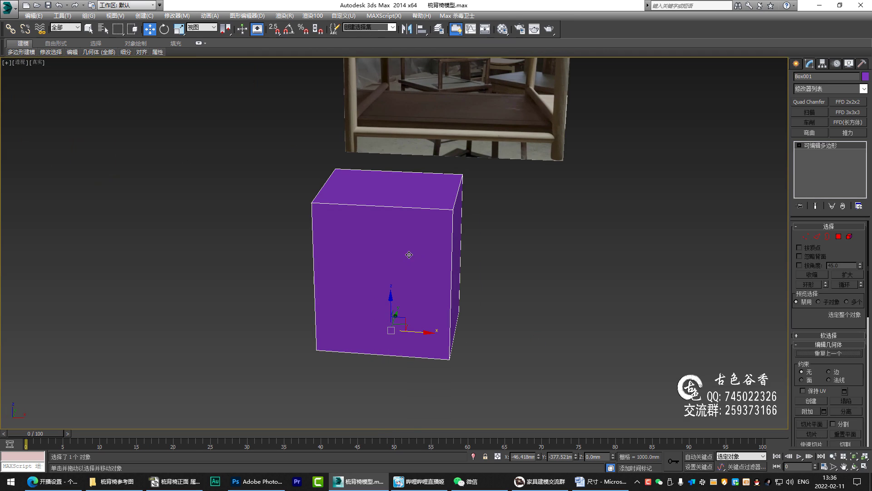
pyautogui.press('2')
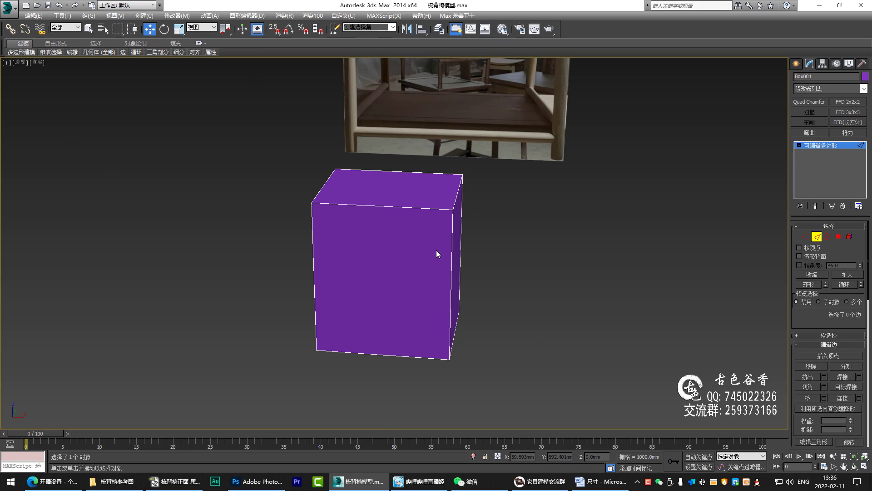
pyautogui.hotkey('ctrl', 'a')
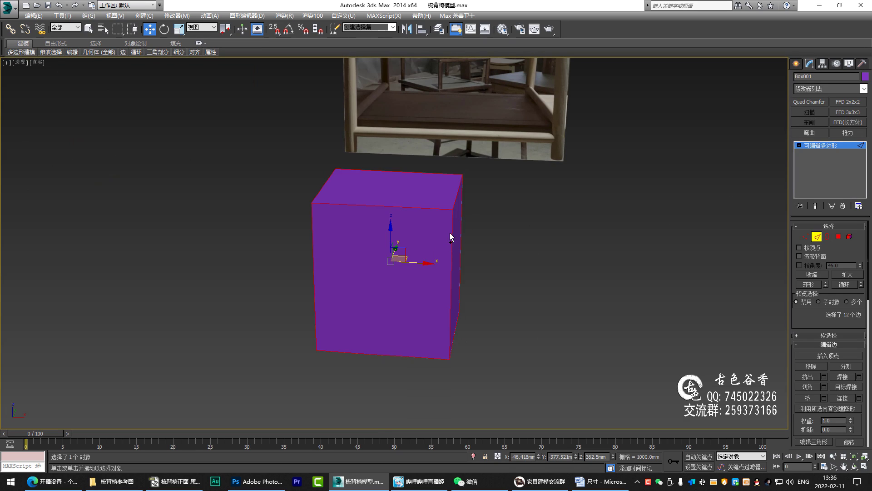
pyautogui.rightClick(449, 233)
pyautogui.click(423, 318)
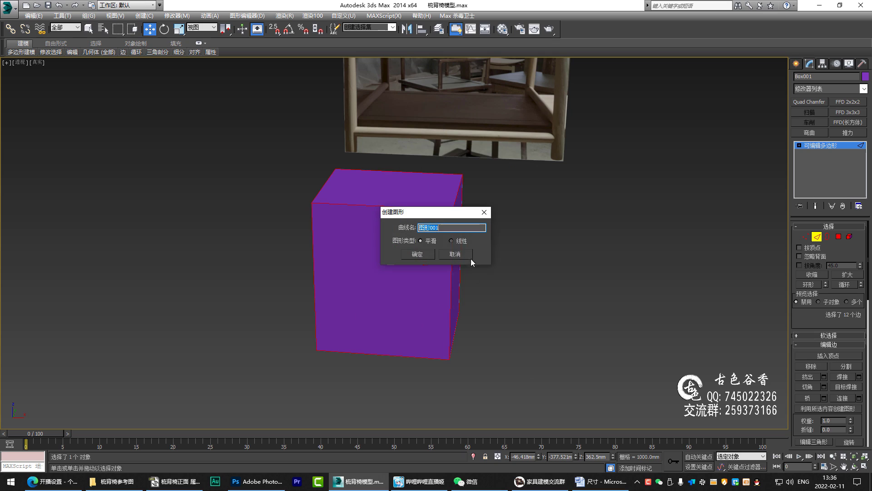
pyautogui.click(417, 254)
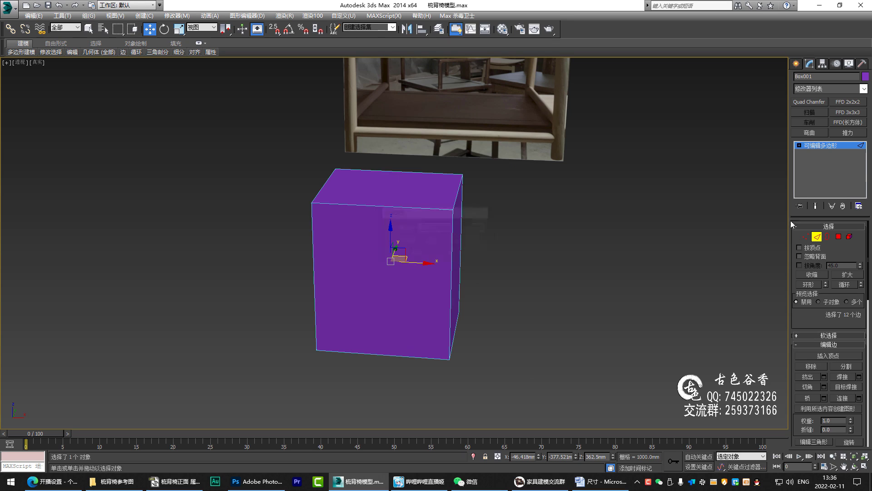
pyautogui.click(823, 145)
pyautogui.press('Delete')
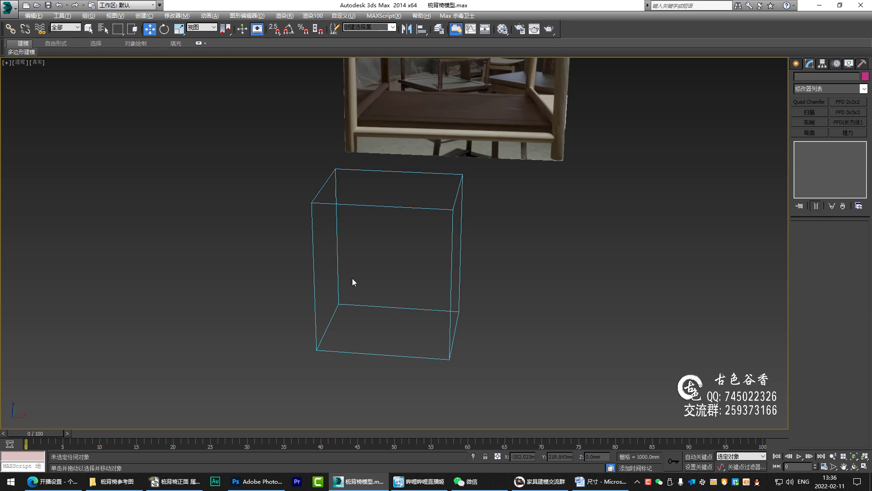
# - Select the new outline shape and maximise the Top view
pyautogui.moveTo(353, 279)
pyautogui.keyDown('alt'); pyautogui.mouseDown(button='middle')
pyautogui.moveTo(467, 288)
pyautogui.moveTo(539, 342)
pyautogui.mouseUp(button='middle'); pyautogui.keyUp('alt')
pyautogui.press('q')
pyautogui.click(451, 269)
pyautogui.hotkey('alt', 'w')
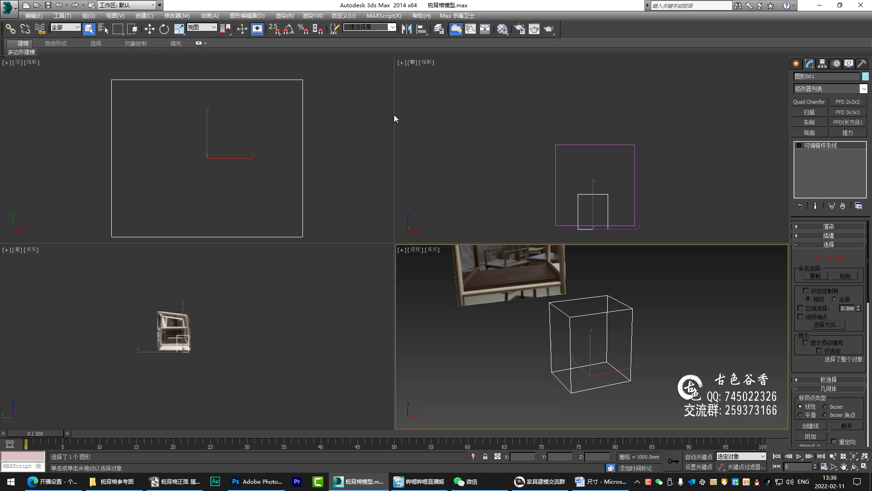
pyautogui.middleClick(255, 111)
pyautogui.hotkey('alt', 'w')
# - Zero the shape's X and Y positions in Move Transform Type-In, then restore four viewports
pyautogui.click(150, 29)
pyautogui.rightClick(150, 29)
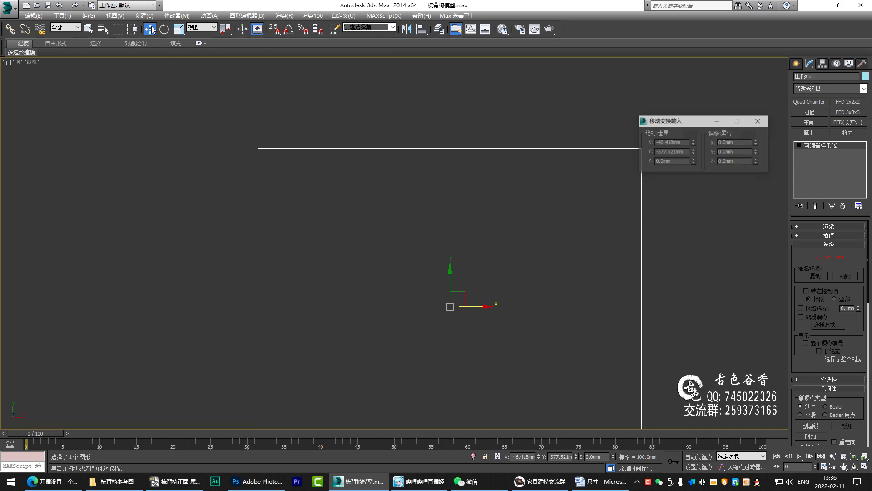
pyautogui.rightClick(694, 145)
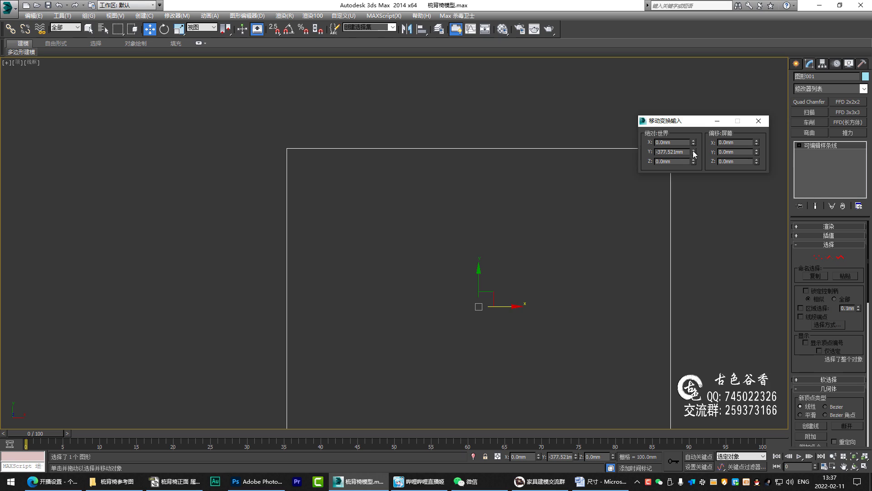
pyautogui.moveTo(551, 244); pyautogui.dragTo(441, 164, button='middle')
pyautogui.scroll(-5, 441, 163)
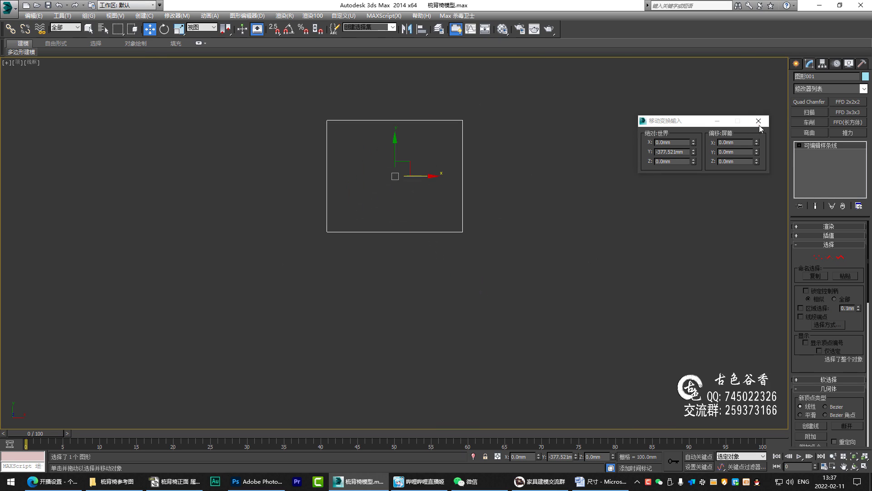
pyautogui.rightClick(694, 152)
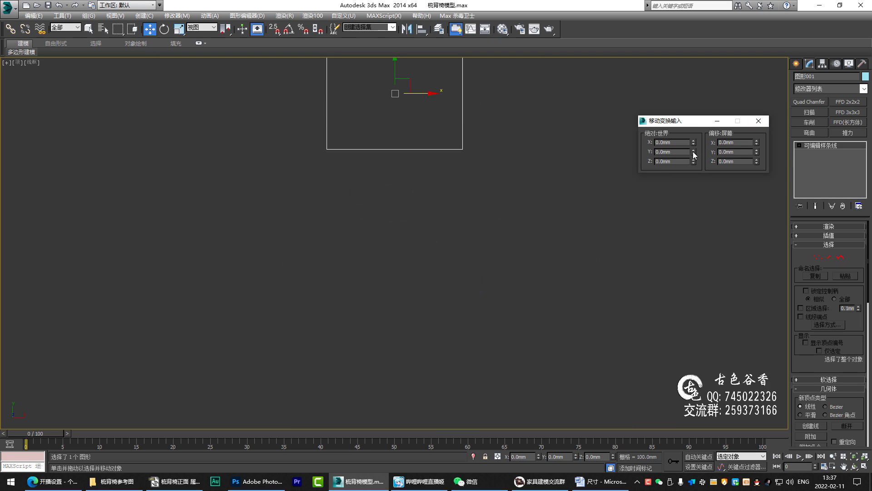
pyautogui.click(759, 121)
pyautogui.hotkey('alt', 'w')
pyautogui.scroll(3, 597, 106)
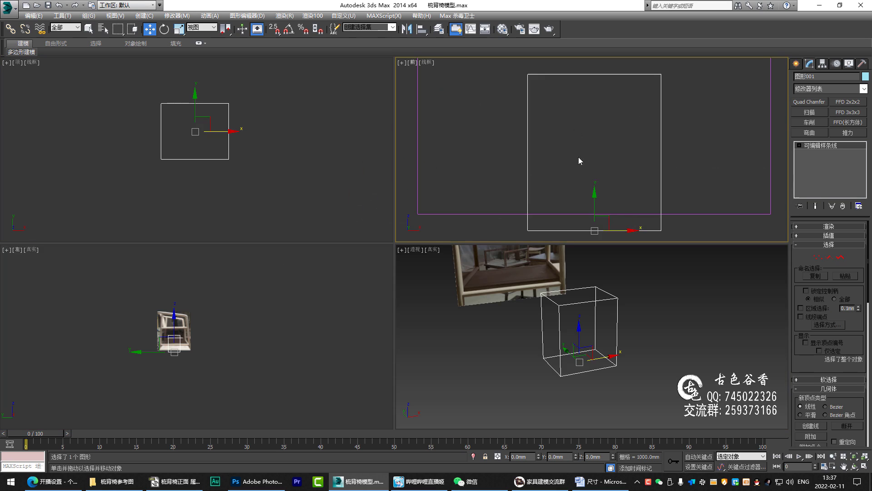
pyautogui.scroll(-2, 579, 156)
# - Maximize the Front viewport, frame the plane and switch to realistic shading with F3
pyautogui.hotkey('alt', 'w')
pyautogui.moveTo(395, 234)
pyautogui.mouseDown(button='middle')
pyautogui.moveTo(461, 216)
pyautogui.moveTo(469, 237)
pyautogui.mouseUp(button='middle')
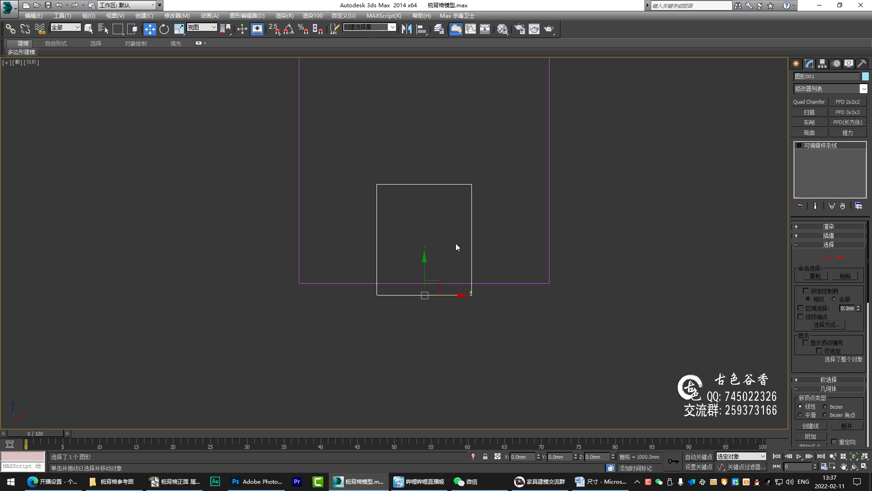
pyautogui.scroll(-2, 456, 247)
pyautogui.moveTo(458, 271)
pyautogui.mouseDown(button='middle')
pyautogui.moveTo(473, 231)
pyautogui.moveTo(454, 202)
pyautogui.mouseUp(button='middle')
pyautogui.press('F3')
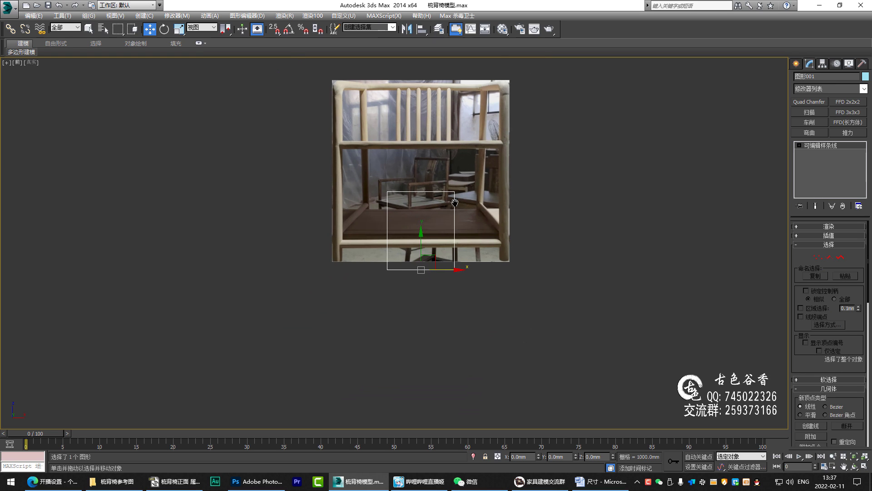
# - Turn off Show Frozen in Gray in Shape001's Object Properties, then select Plane001
pyautogui.rightClick(445, 236)
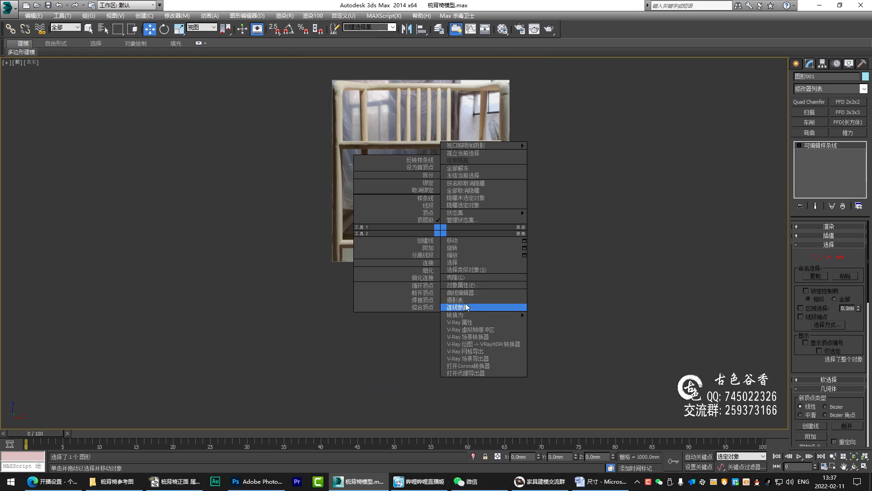
pyautogui.click(465, 286)
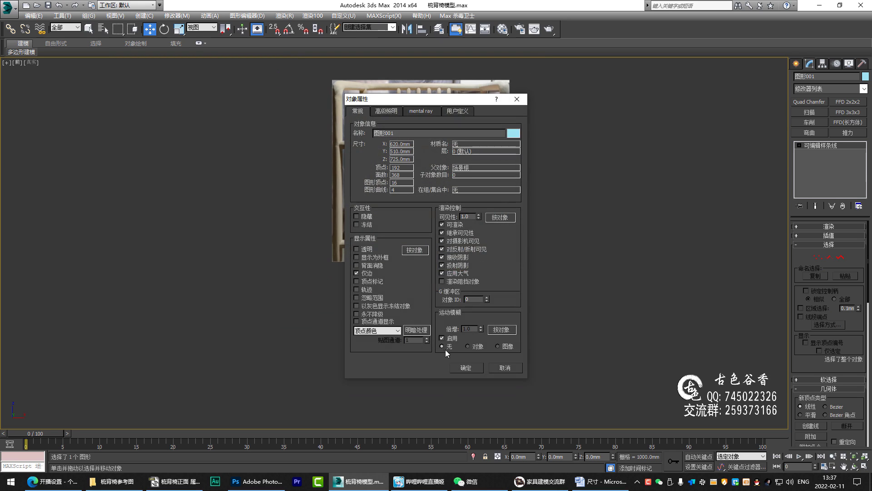
pyautogui.click(466, 369)
pyautogui.moveTo(475, 209); pyautogui.dragTo(449, 253, button='middle')
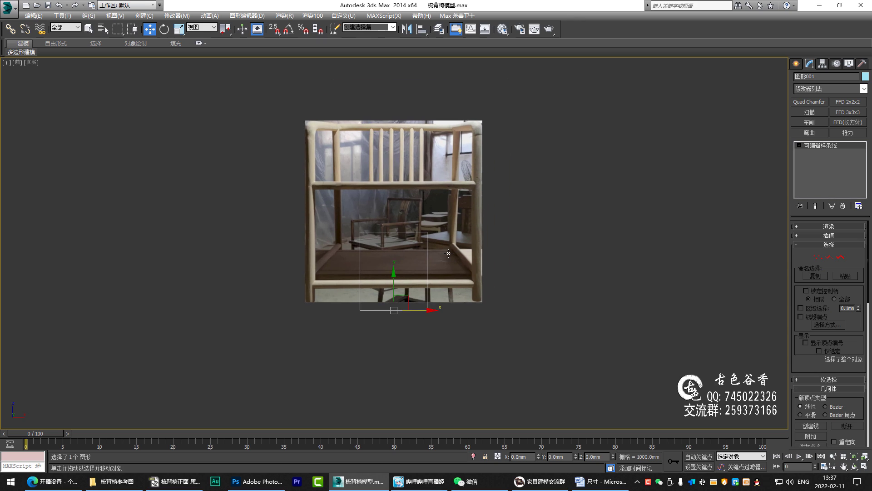
pyautogui.click(449, 253)
# - Shrink Plane001 to about half size and snap it into line with the rectangle shape
pyautogui.scroll(2, 388, 244)
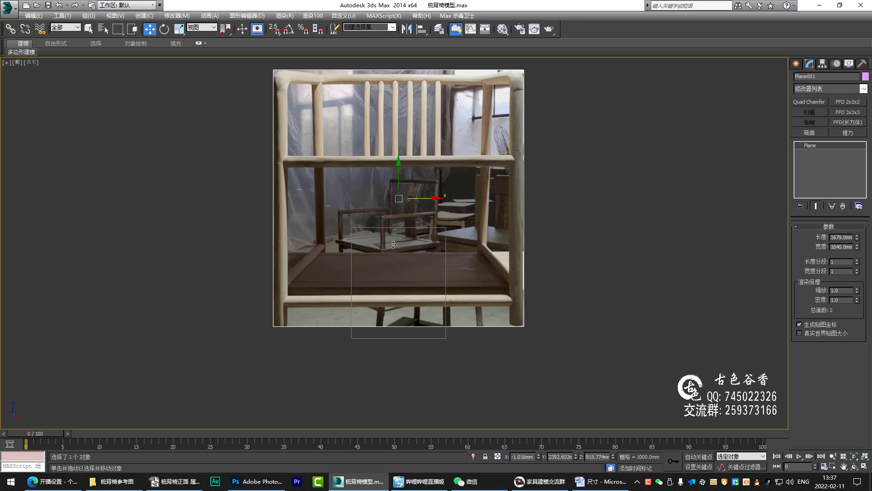
pyautogui.moveTo(424, 214)
pyautogui.mouseDown(button='middle')
pyautogui.moveTo(427, 221)
pyautogui.moveTo(474, 210)
pyautogui.mouseUp(button='middle')
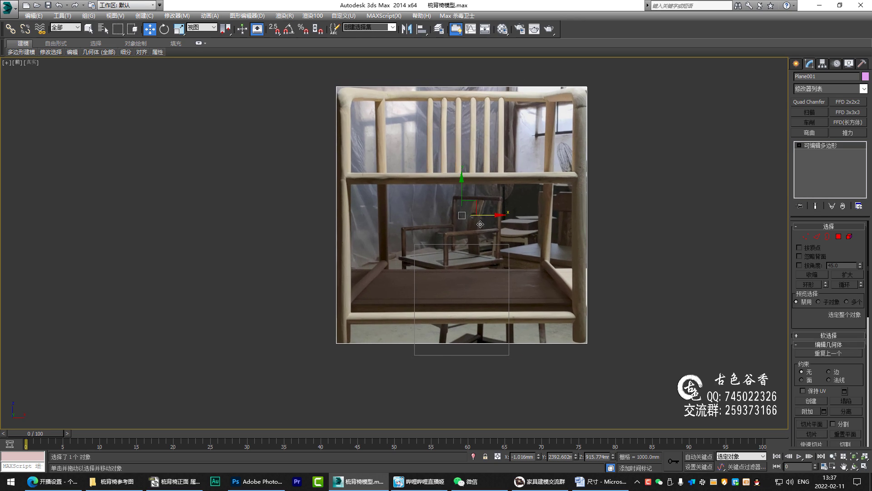
pyautogui.press('r')
pyautogui.moveTo(474, 210); pyautogui.dragTo(599, 349)
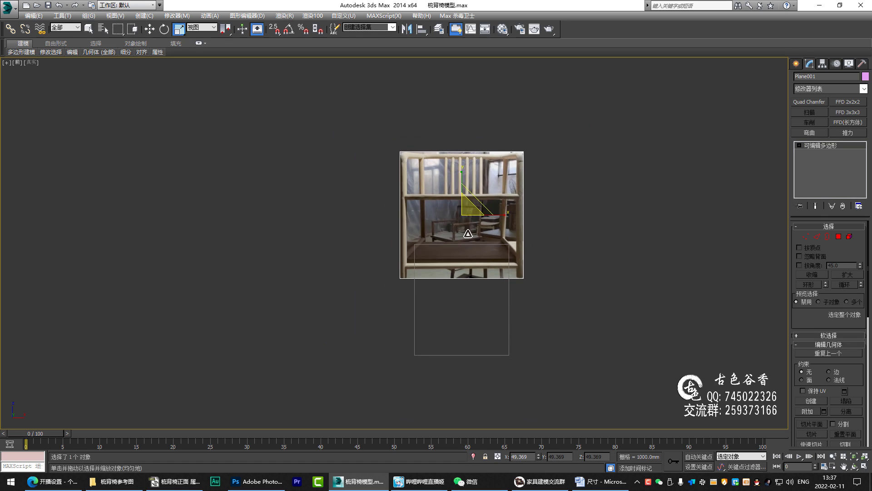
pyautogui.scroll(1, 600, 349)
pyautogui.press('w')
pyautogui.moveTo(412, 230)
pyautogui.mouseDown()
pyautogui.moveTo(418, 324)
pyautogui.moveTo(431, 294)
pyautogui.mouseUp()
pyautogui.scroll(2, 430, 294)
pyautogui.press('s')
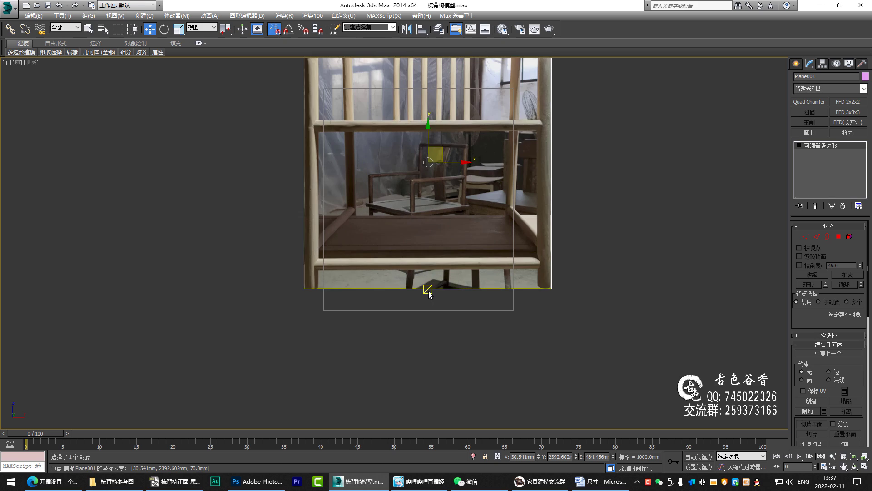
pyautogui.moveTo(427, 293); pyautogui.dragTo(418, 369)
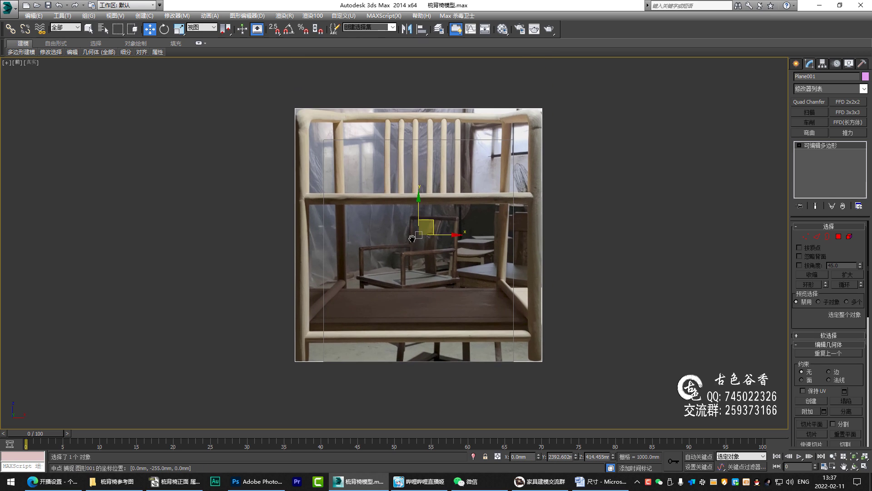
pyautogui.press('s')
# - Snap Plane001's pivot to its bottom-edge midpoint using Hierarchy > Affect Pivot Only
pyautogui.press('r')
pyautogui.click(822, 65)
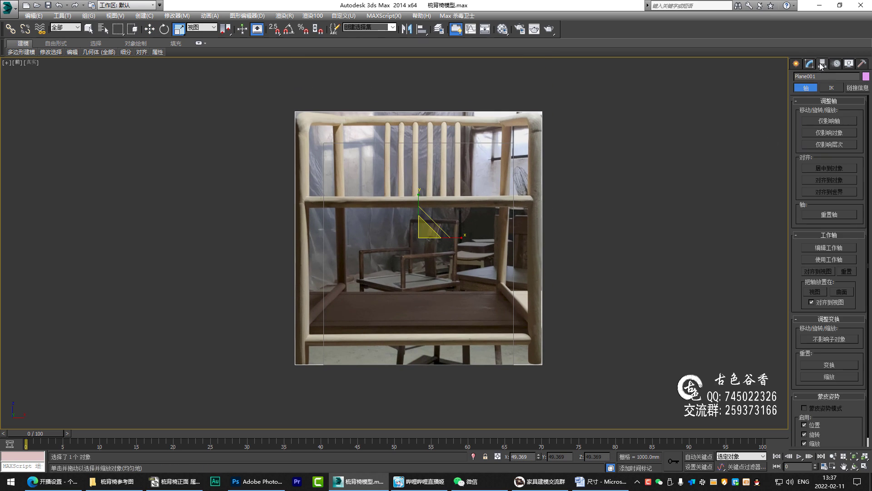
pyautogui.click(831, 121)
pyautogui.moveTo(453, 207); pyautogui.dragTo(474, 154, button='middle')
pyautogui.press('w')
pyautogui.press('s')
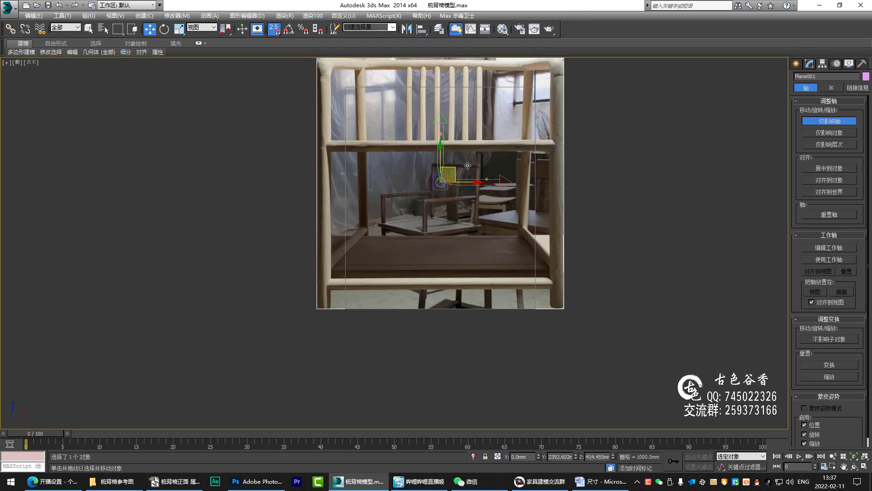
pyautogui.moveTo(455, 167); pyautogui.dragTo(443, 307)
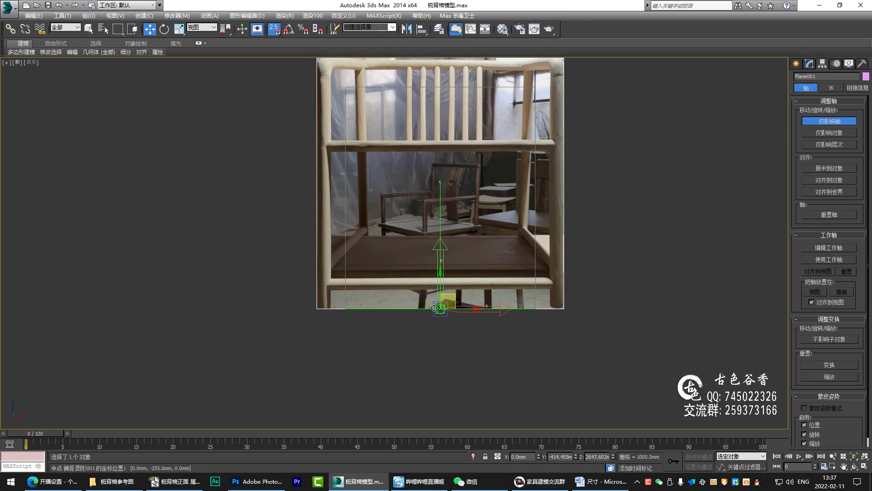
pyautogui.press('s')
pyautogui.click(817, 124)
# - Scale Plane001 around its bottom-midpoint pivot to about 43.4%
pyautogui.moveTo(404, 241); pyautogui.dragTo(456, 236, button='middle')
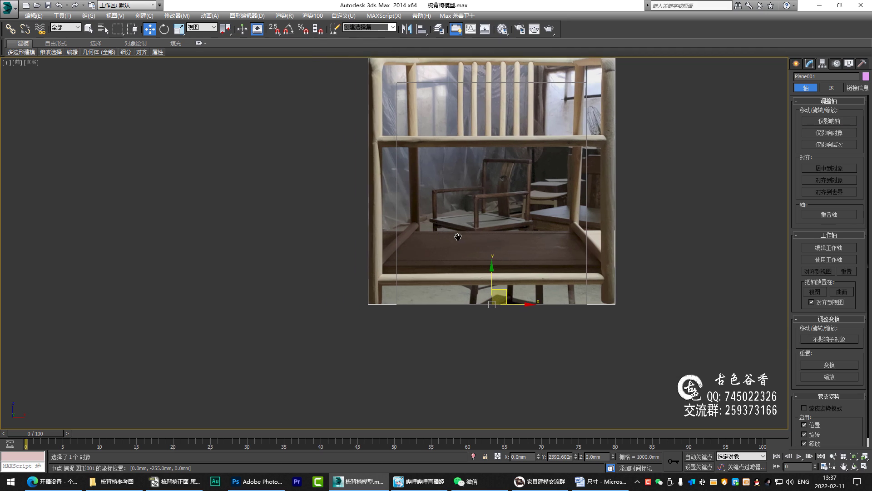
pyautogui.press('r')
pyautogui.moveTo(497, 297); pyautogui.dragTo(500, 311)
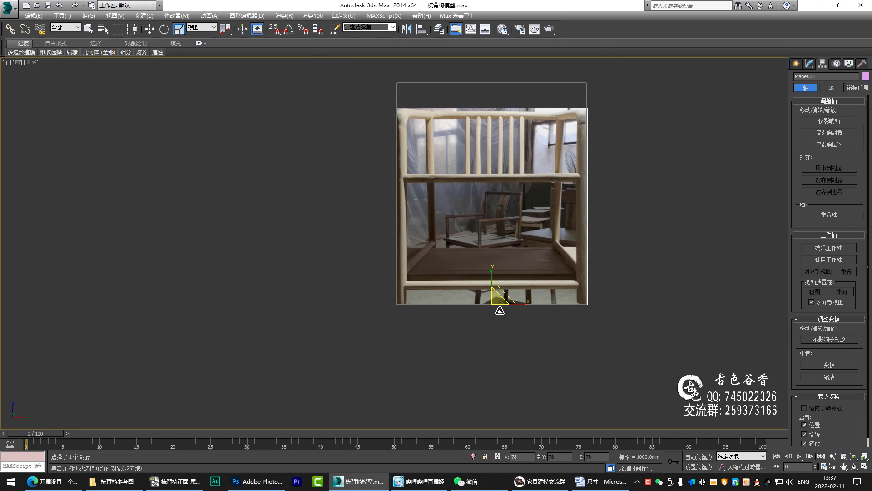
pyautogui.moveTo(516, 271); pyautogui.dragTo(489, 275, button='middle')
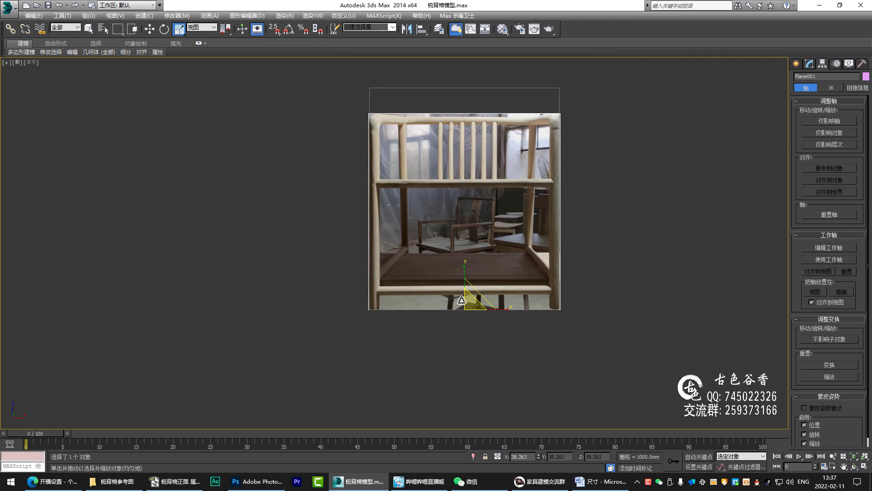
pyautogui.moveTo(539, 275)
pyautogui.mouseDown(button='middle')
pyautogui.moveTo(519, 299)
pyautogui.moveTo(494, 281)
pyautogui.mouseUp(button='middle')
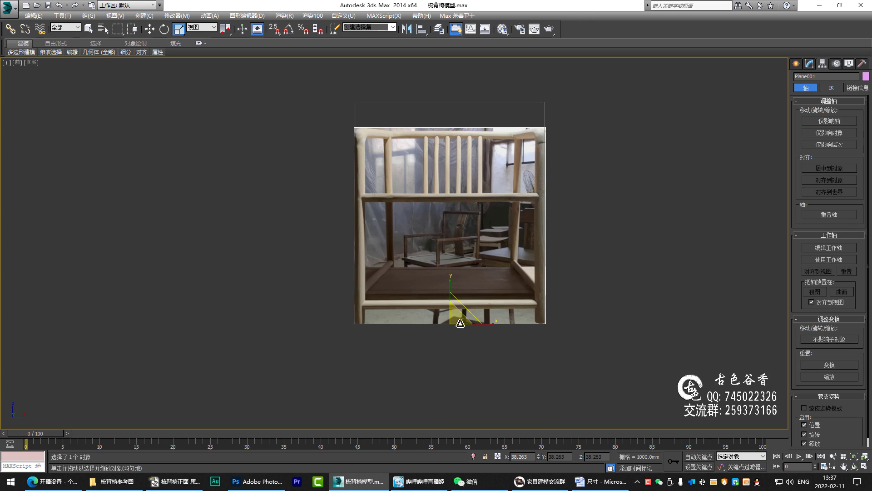
pyautogui.moveTo(458, 315); pyautogui.dragTo(455, 311)
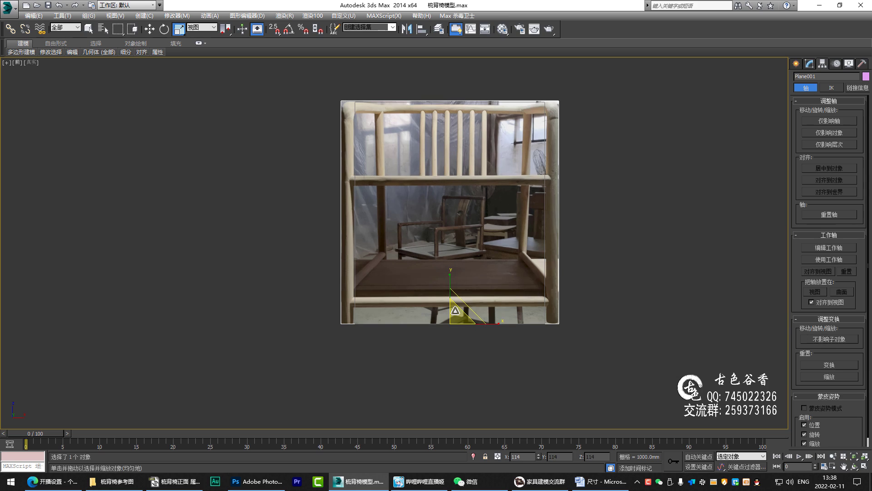
pyautogui.scroll(5, 466, 197)
pyautogui.scroll(-5, 466, 191)
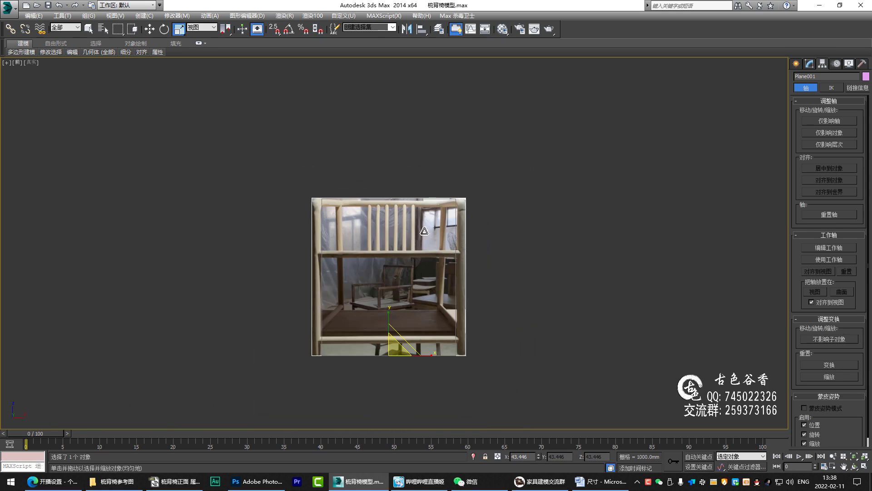
# - Maximize the Left viewport and select the side chair photo plane Plane002
pyautogui.press('q')
pyautogui.hotkey('alt', 'w')
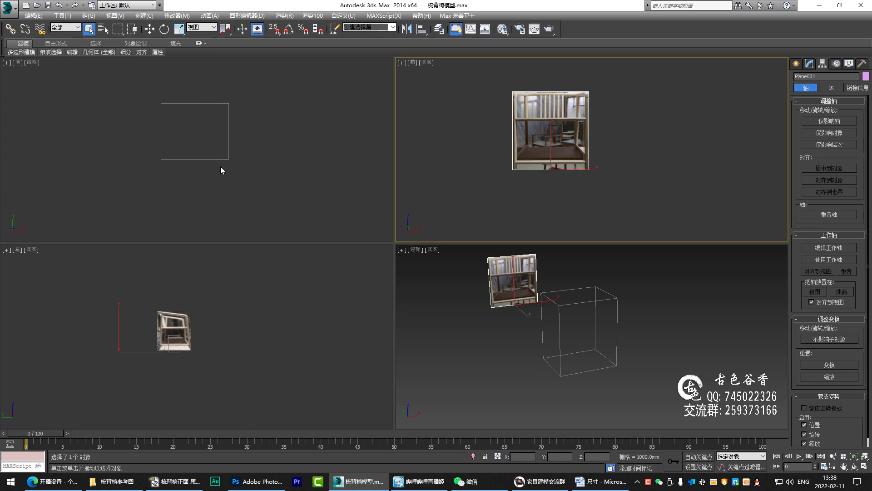
pyautogui.rightClick(342, 275)
pyautogui.hotkey('alt', 'w')
pyautogui.click(357, 161)
pyautogui.scroll(2, 356, 162)
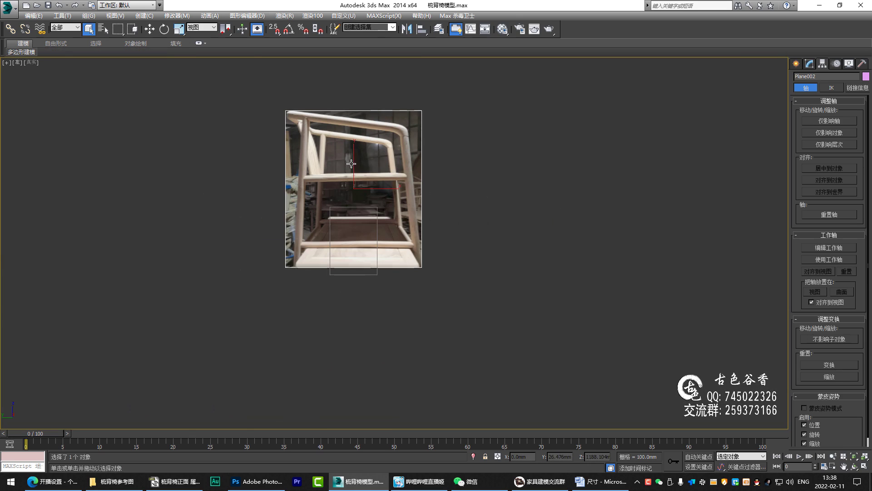
pyautogui.moveTo(363, 209); pyautogui.dragTo(450, 203, button='middle')
# - Move Plane002 down and snap it into place
pyautogui.press('w')
pyautogui.scroll(-3, 446, 175)
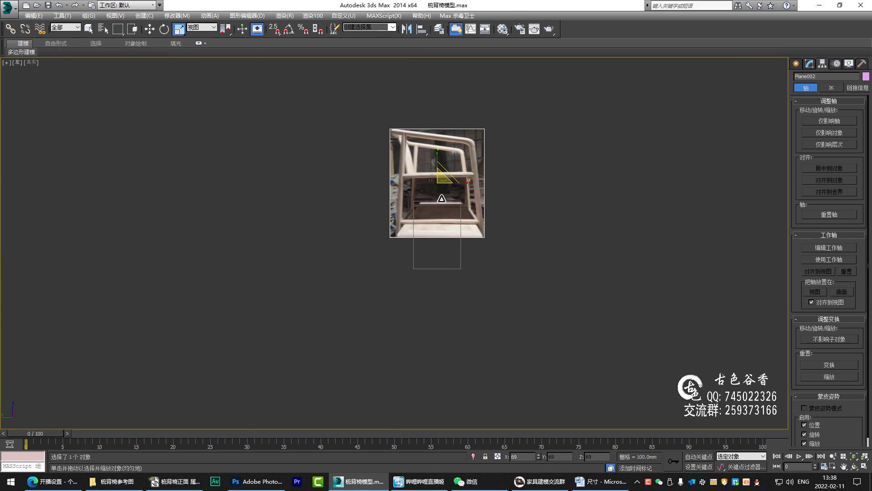
pyautogui.scroll(4, 444, 172)
pyautogui.moveTo(443, 172); pyautogui.dragTo(444, 326)
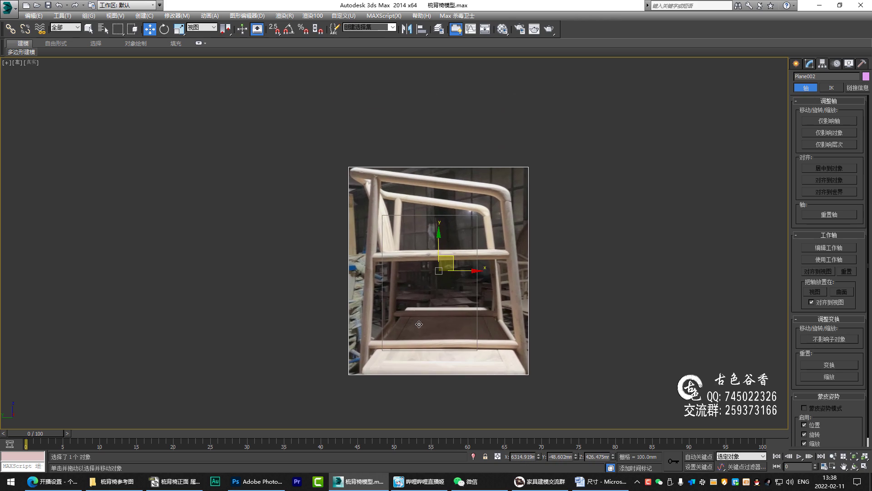
pyautogui.scroll(2, 450, 323)
pyautogui.press('s')
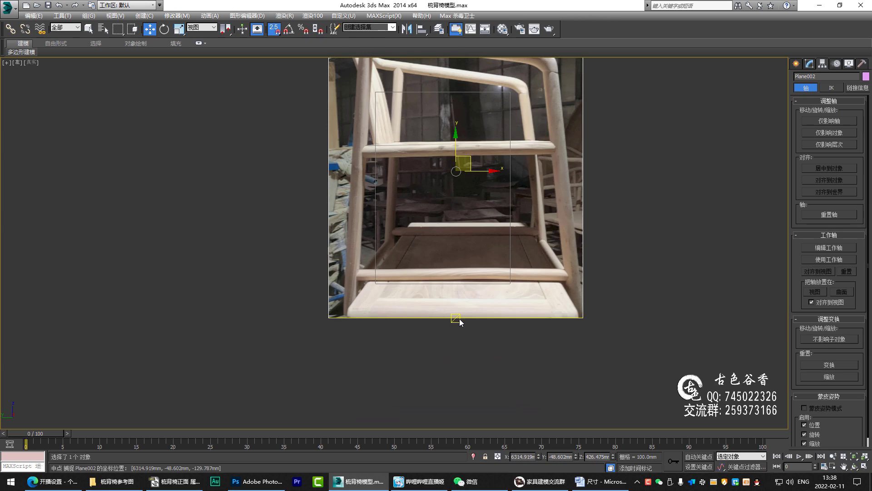
pyautogui.moveTo(455, 318); pyautogui.dragTo(420, 335)
pyautogui.press('s')
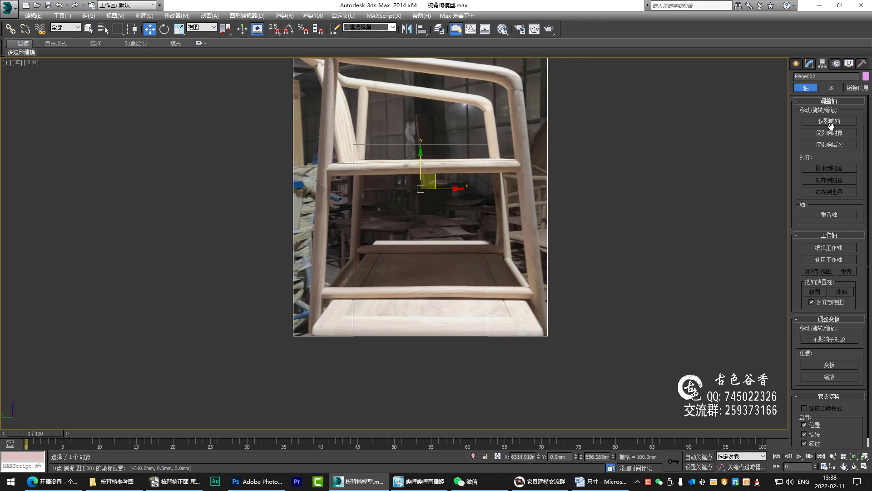
# - Snap Plane002's pivot to its bottom edge with Affect Pivot Only, then turn it off
pyautogui.click(833, 123)
pyautogui.moveTo(436, 177); pyautogui.dragTo(449, 209, button='middle')
pyautogui.press('s')
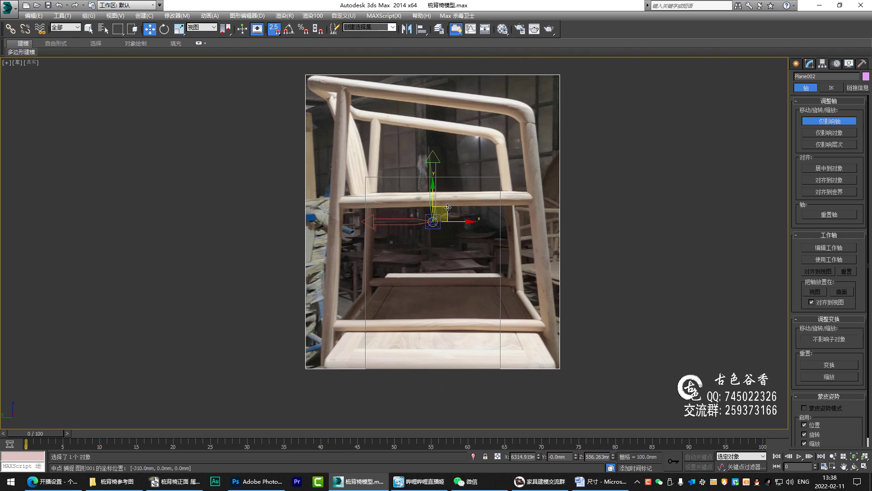
pyautogui.moveTo(448, 207); pyautogui.dragTo(433, 369)
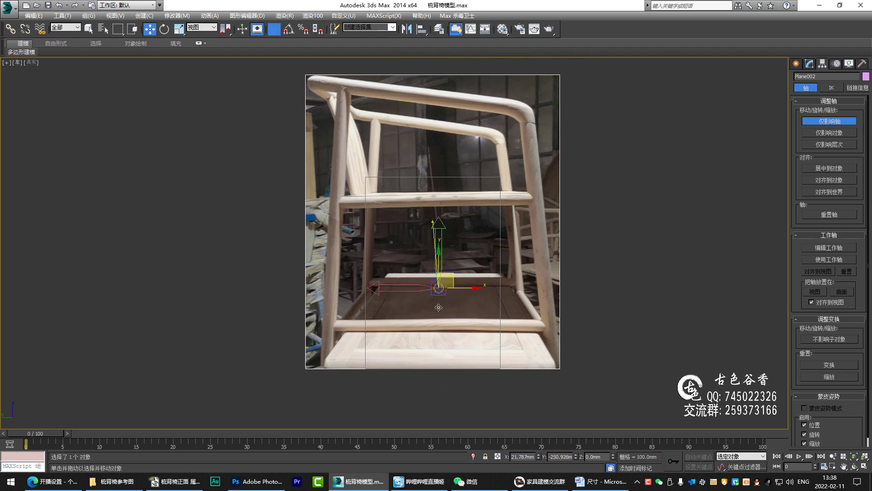
pyautogui.click(844, 125)
pyautogui.moveTo(442, 228); pyautogui.dragTo(442, 236, button='middle')
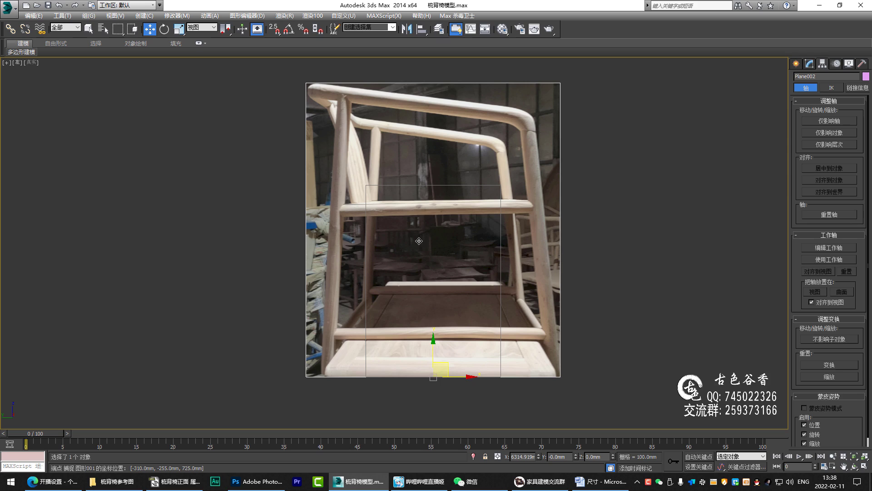
# - Uniformly scale Plane002 down to 67% around its bottom-edge pivot
pyautogui.press('r')
pyautogui.moveTo(438, 367); pyautogui.dragTo(444, 393)
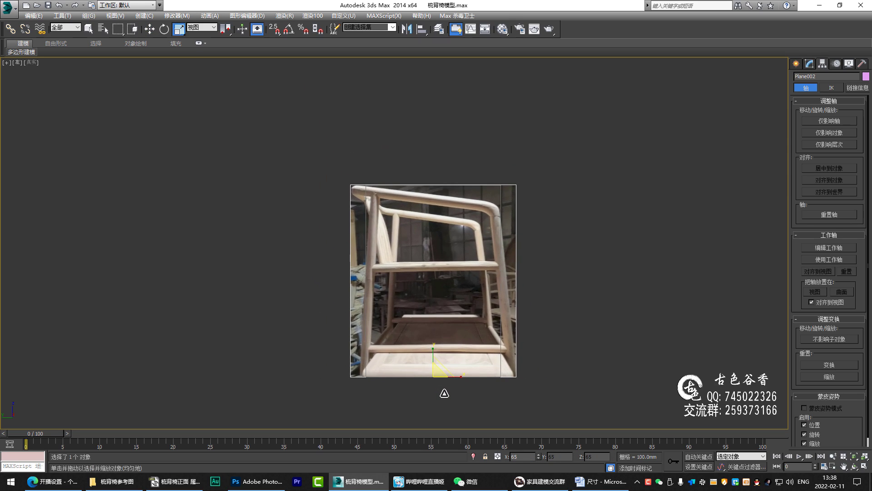
pyautogui.press('q')
pyautogui.moveTo(476, 292); pyautogui.dragTo(512, 216, button='middle')
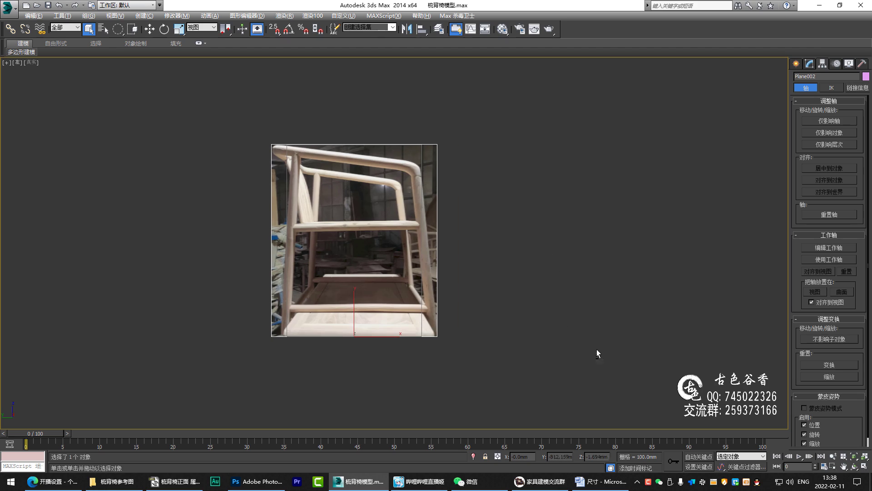
# - Switch to Perspective and open Plane002's Object Properties
pyautogui.press('p')
pyautogui.moveTo(487, 274)
pyautogui.keyDown('alt'); pyautogui.mouseDown(button='middle')
pyautogui.moveTo(406, 255)
pyautogui.moveTo(465, 252)
pyautogui.moveTo(433, 259)
pyautogui.moveTo(459, 272)
pyautogui.moveTo(501, 246)
pyautogui.mouseUp(button='middle'); pyautogui.keyUp('alt')
pyautogui.rightClick(468, 234)
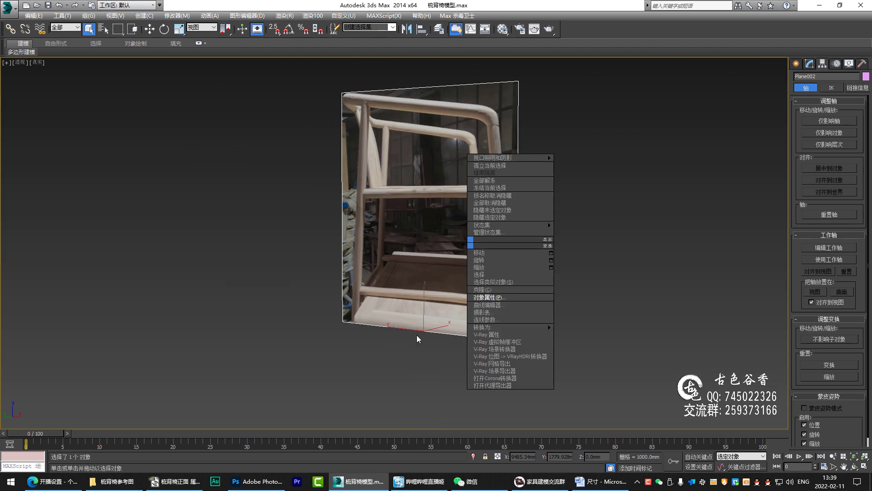
pyautogui.click(500, 300)
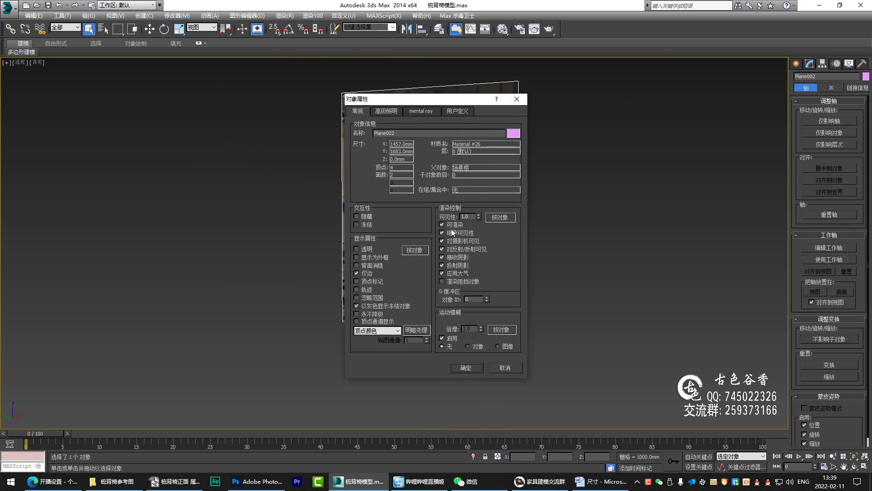
# - Close Plane002's Object Properties and orbit toward Plane001
pyautogui.click(470, 370)
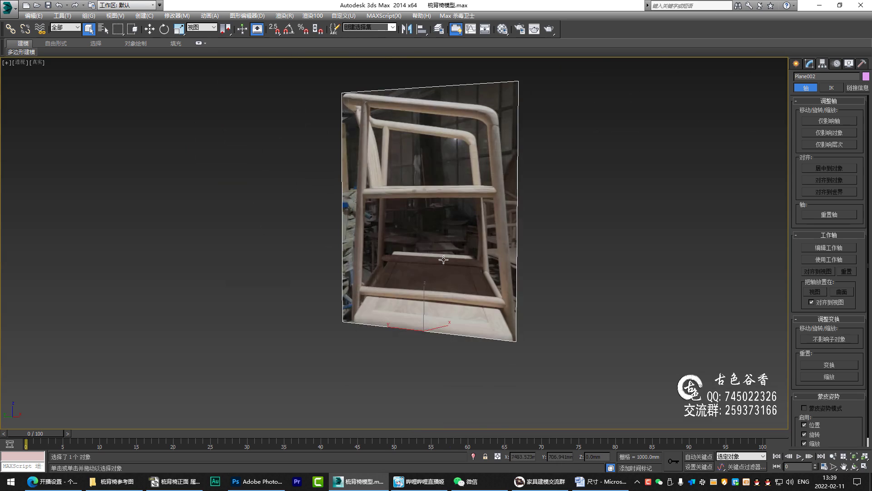
pyautogui.moveTo(459, 273)
pyautogui.keyDown('alt'); pyautogui.mouseDown(button='middle')
pyautogui.moveTo(438, 248)
pyautogui.moveTo(410, 249)
pyautogui.moveTo(501, 224)
pyautogui.mouseUp(button='middle'); pyautogui.keyUp('alt')
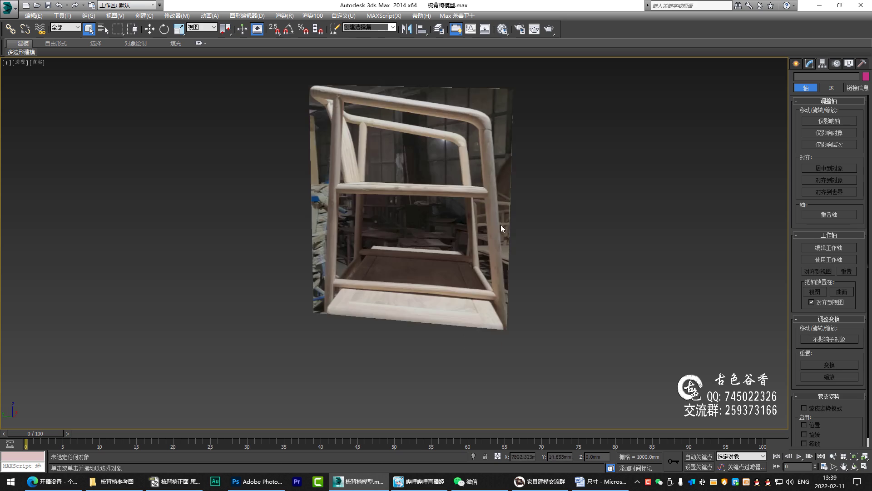
pyautogui.scroll(-5, 535, 291)
pyautogui.click(425, 296)
pyautogui.keyDown('alt'); pyautogui.moveTo(425, 296); pyautogui.dragTo(448, 273, button='middle'); pyautogui.keyUp('alt')
pyautogui.moveTo(360, 218); pyautogui.dragTo(253, 172)
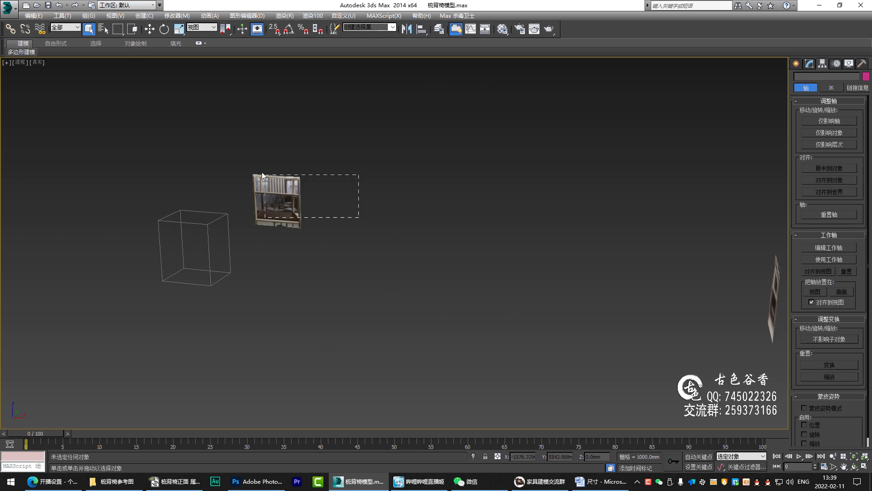
# - Select Plane001, review its Object Properties and close them
pyautogui.keyDown('alt'); pyautogui.moveTo(253, 171); pyautogui.dragTo(296, 217, button='middle'); pyautogui.keyUp('alt')
pyautogui.rightClick(296, 218)
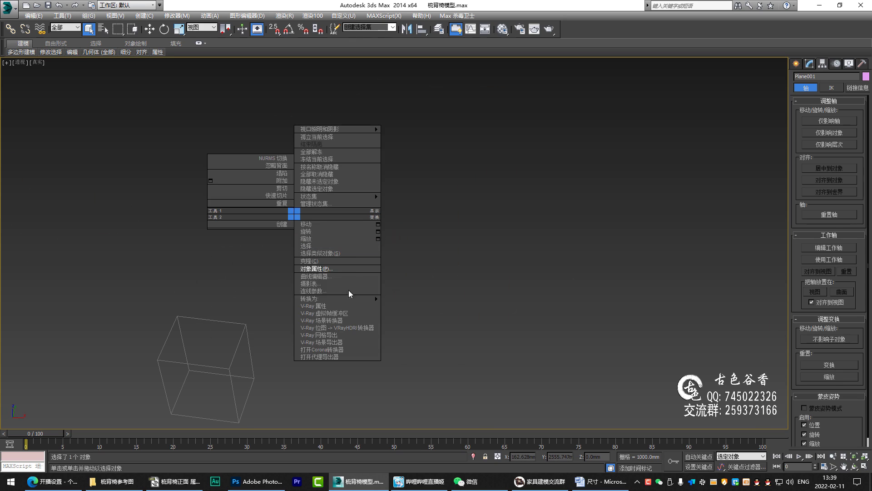
pyautogui.click(341, 273)
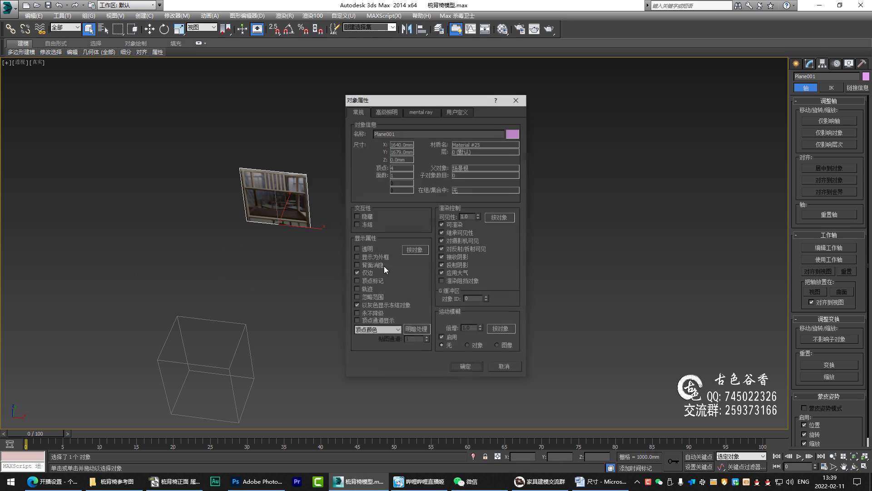
pyautogui.click(474, 372)
pyautogui.moveTo(312, 210)
pyautogui.keyDown('alt'); pyautogui.mouseDown(button='middle')
pyautogui.moveTo(300, 218)
pyautogui.moveTo(343, 243)
pyautogui.moveTo(403, 142)
pyautogui.moveTo(593, 127)
pyautogui.mouseUp(button='middle'); pyautogui.keyUp('alt')
pyautogui.click(276, 243)
# - Maximize the Left viewport showing the side chair photo
pyautogui.hotkey('alt', 'w')
pyautogui.rightClick(536, 150)
pyautogui.hotkey('alt', 'w')
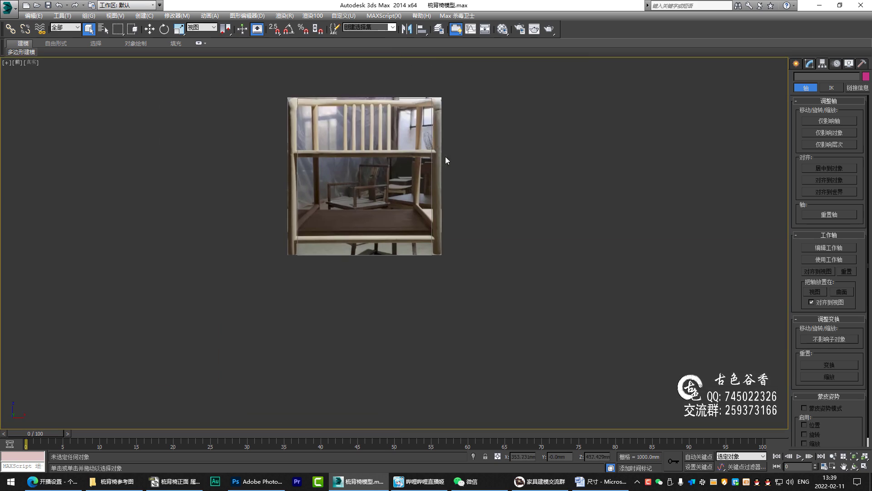
pyautogui.hotkey('alt', 'w')
pyautogui.rightClick(261, 307)
pyautogui.hotkey('alt', 'w')
pyautogui.moveTo(483, 177); pyautogui.dragTo(432, 178, button='middle')
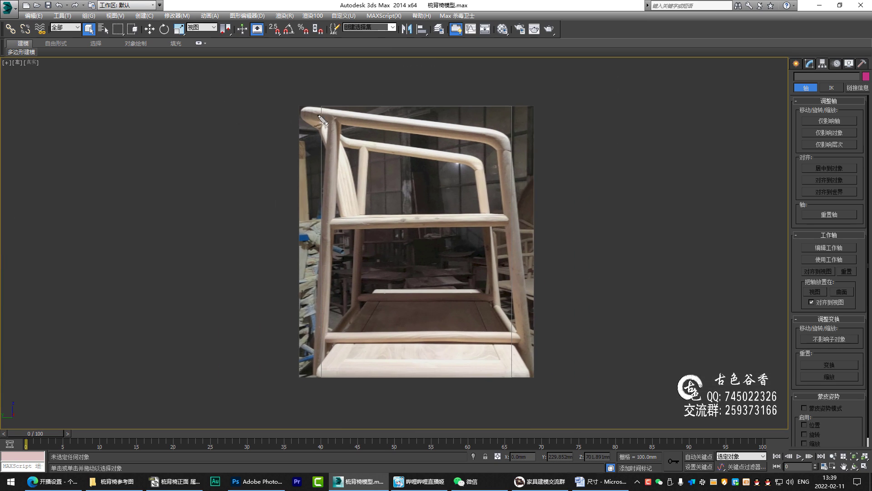
# - Trace the top armrest rail on the side photo, then maximize the Front viewport
pyautogui.moveTo(303, 115)
pyautogui.mouseDown()
pyautogui.moveTo(515, 146)
pyautogui.moveTo(530, 380)
pyautogui.mouseUp()
pyautogui.press('Escape')
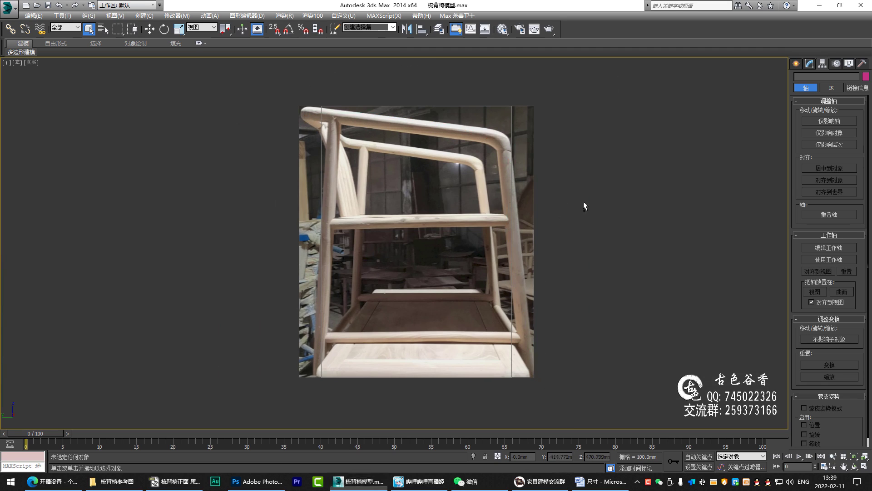
pyautogui.hotkey('alt', 'w')
pyautogui.rightClick(224, 166)
pyautogui.hotkey('alt', 'w')
# - Draw a Rectangle spline over the square outline from Create > Shapes
pyautogui.click(796, 63)
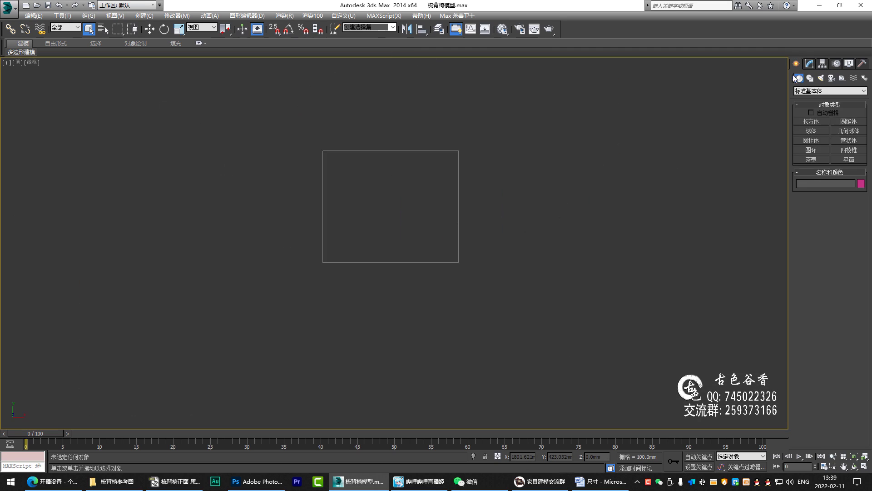
pyautogui.click(810, 78)
pyautogui.click(849, 132)
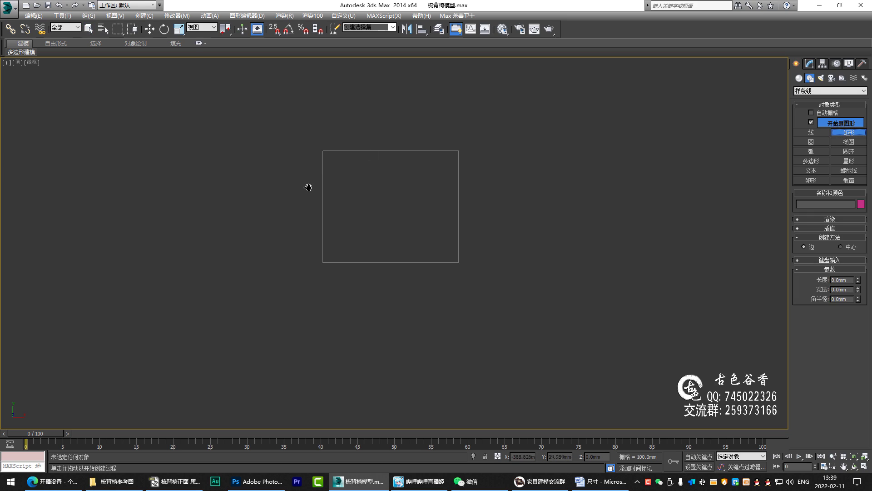
pyautogui.scroll(3, 318, 191)
pyautogui.moveTo(429, 170); pyautogui.dragTo(353, 147, button='middle')
pyautogui.moveTo(285, 95)
pyautogui.mouseDown()
pyautogui.moveTo(440, 258)
pyautogui.moveTo(458, 300)
pyautogui.mouseUp()
pyautogui.rightClick(459, 300)
pyautogui.moveTo(401, 173); pyautogui.dragTo(365, 185, button='middle')
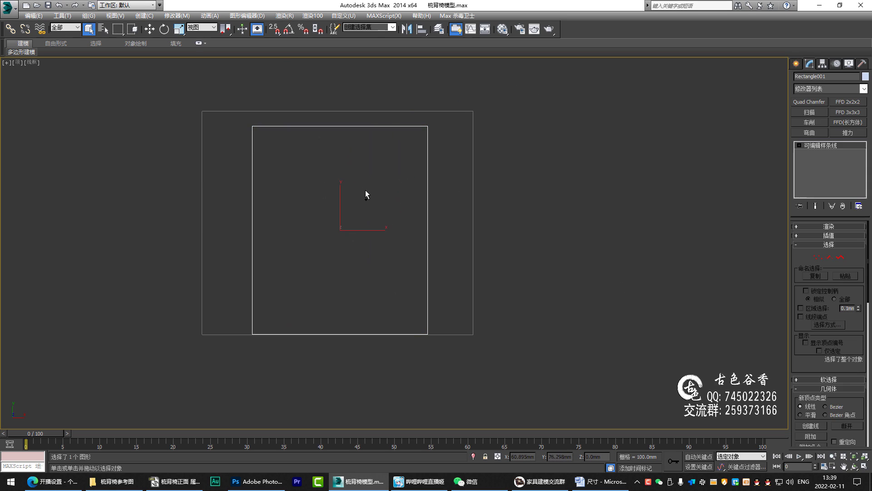
# - Set all four rectangle vertices to Corner type
pyautogui.press('1')
pyautogui.hotkey('ctrl', 'a')
pyautogui.rightClick(420, 211)
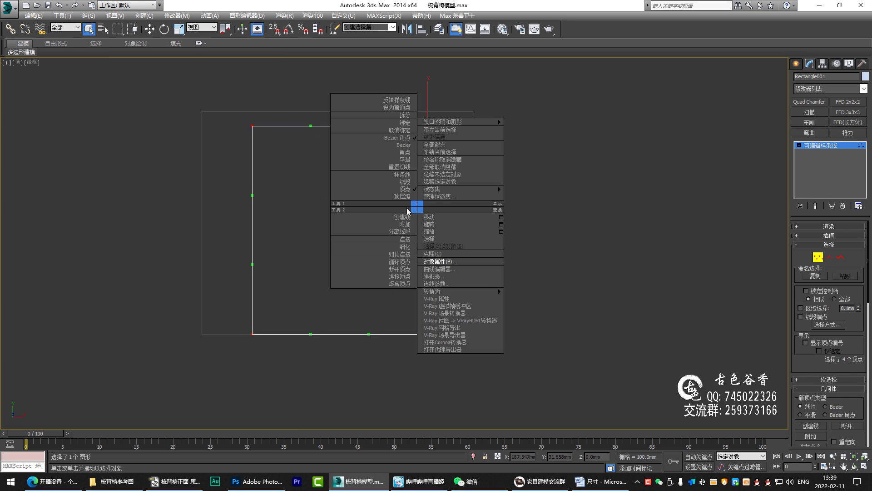
pyautogui.click(401, 152)
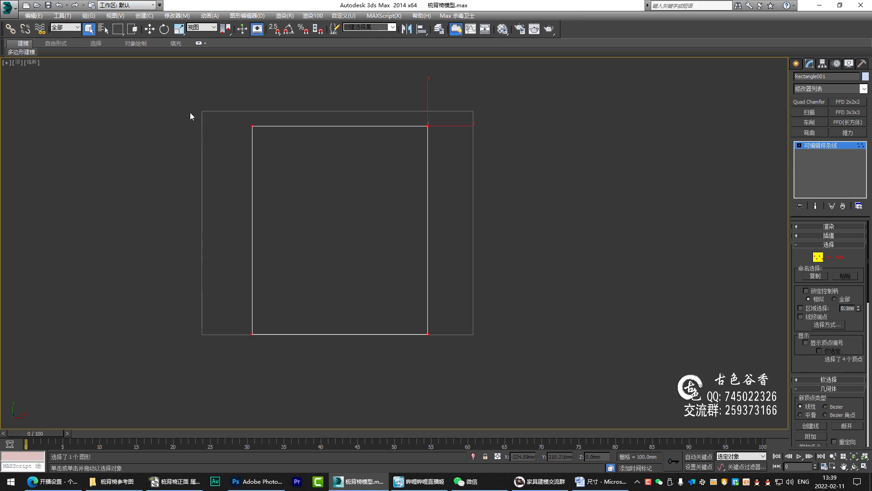
pyautogui.moveTo(345, 160); pyautogui.dragTo(564, 217, button='middle')
pyautogui.click(820, 145)
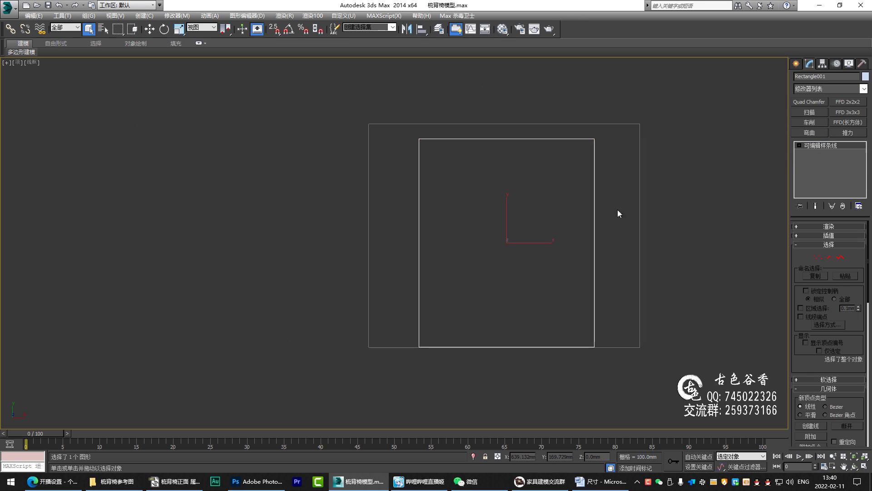
pyautogui.moveTo(617, 209); pyautogui.dragTo(348, 265, button='middle')
# - In the maximized Left view, move the rectangle up onto the armrest rail
pyautogui.hotkey('alt', 'w')
pyautogui.moveTo(204, 310); pyautogui.dragTo(347, 255, button='middle')
pyautogui.hotkey('alt', 'w')
pyautogui.moveTo(296, 368); pyautogui.dragTo(314, 317, button='middle')
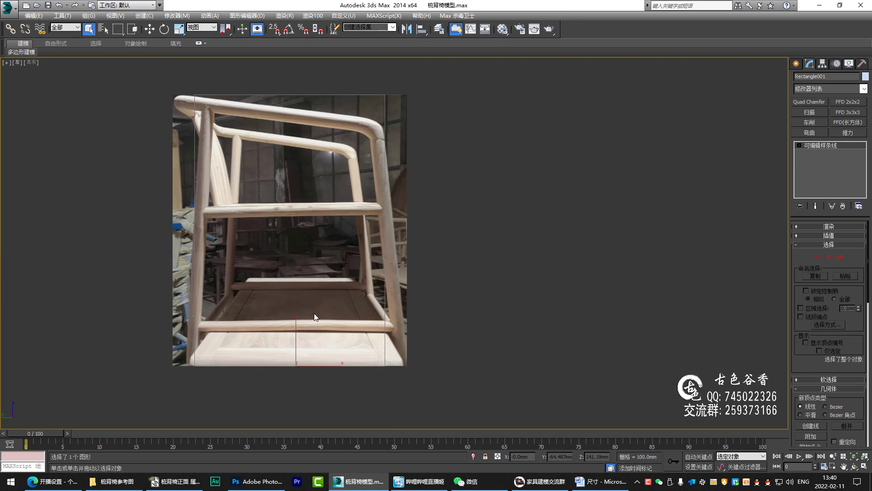
pyautogui.press('w')
pyautogui.moveTo(307, 317); pyautogui.dragTo(326, 82)
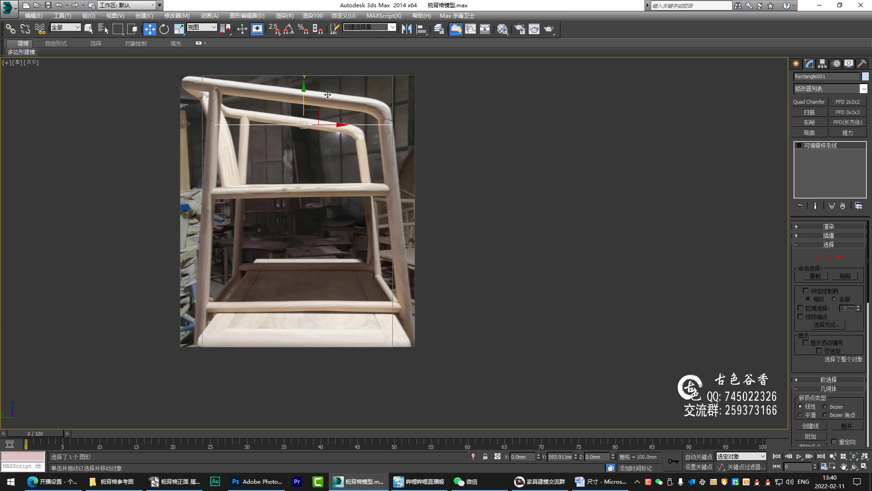
pyautogui.scroll(3, 308, 90)
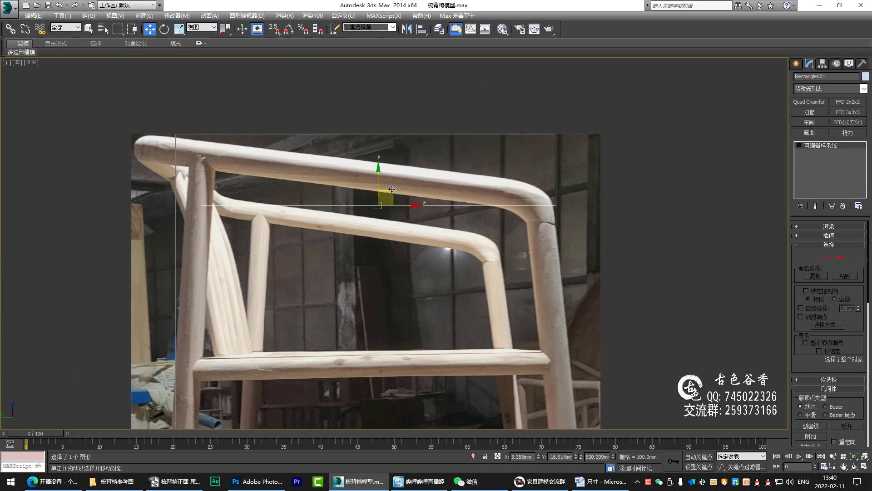
pyautogui.moveTo(392, 189); pyautogui.dragTo(374, 188)
# - Move the rectangle's left vertex to the rail's back end and raise the right vertex at the bend
pyautogui.moveTo(235, 237); pyautogui.dragTo(363, 269, button='middle')
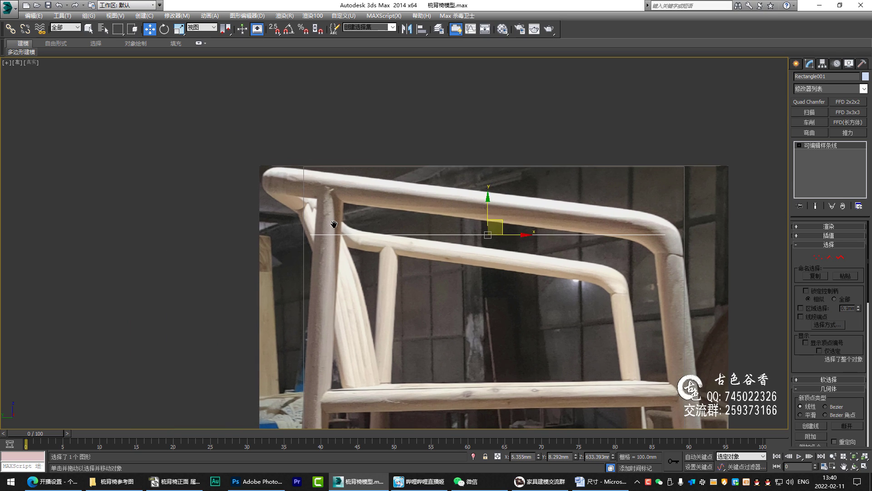
pyautogui.press('1')
pyautogui.moveTo(325, 225); pyautogui.dragTo(276, 167)
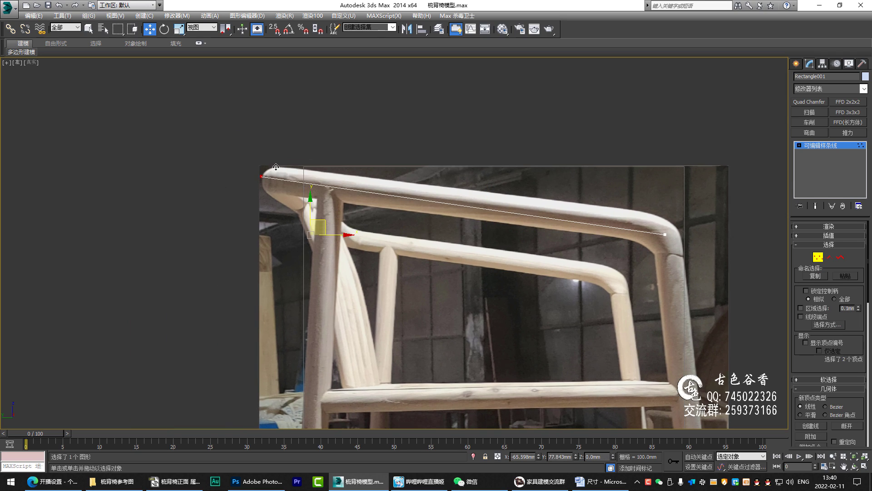
pyautogui.moveTo(605, 227); pyautogui.dragTo(483, 222, button='middle')
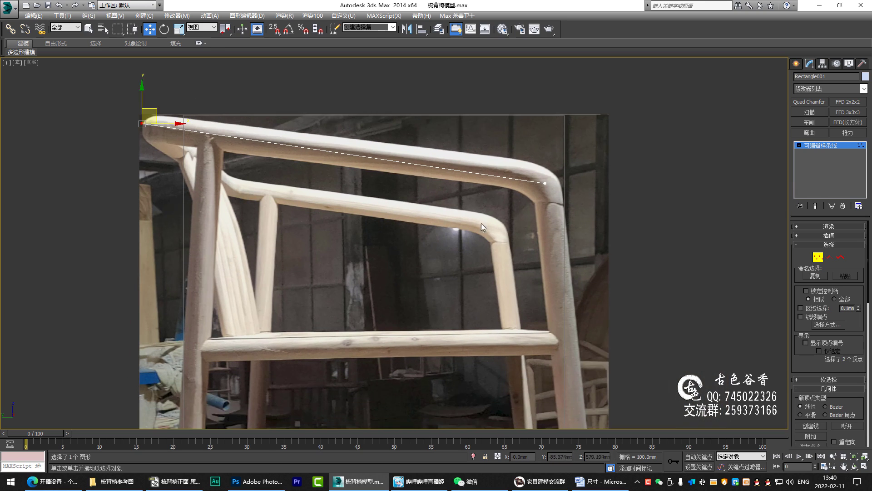
pyautogui.click(543, 229)
pyautogui.scroll(2, 563, 227)
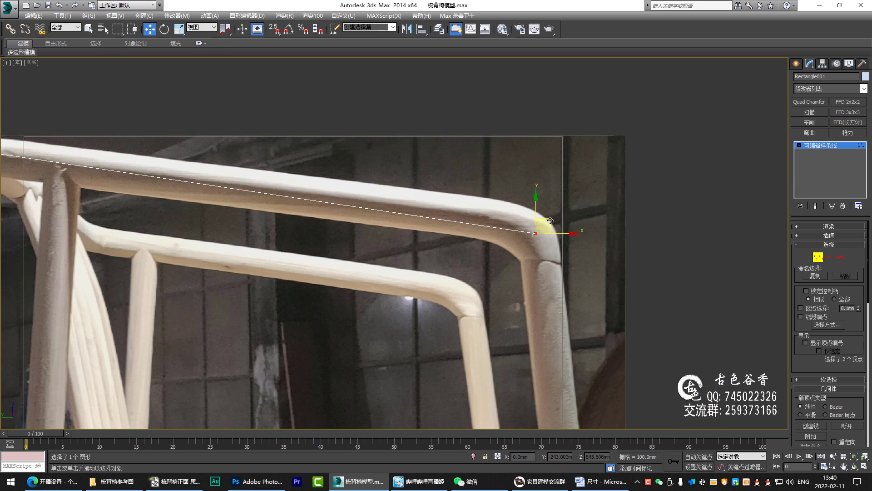
pyautogui.moveTo(550, 220); pyautogui.dragTo(549, 215)
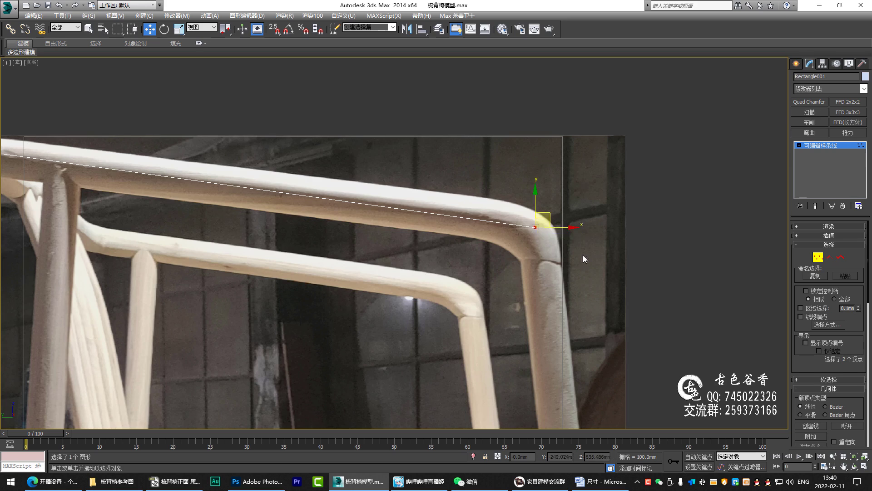
pyautogui.scroll(-5, 583, 255)
pyautogui.hotkey('alt', 'w')
pyautogui.rightClick(287, 165)
pyautogui.hotkey('alt', 'w')
# - Add a new vertex on the rectangle's bottom segment
pyautogui.moveTo(435, 326); pyautogui.dragTo(379, 248, button='middle')
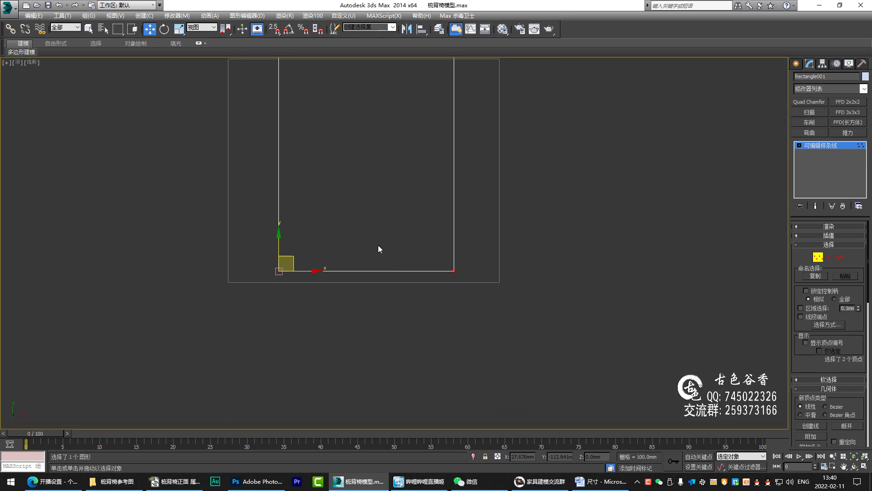
pyautogui.moveTo(805, 365); pyautogui.dragTo(741, 293)
pyautogui.press('2')
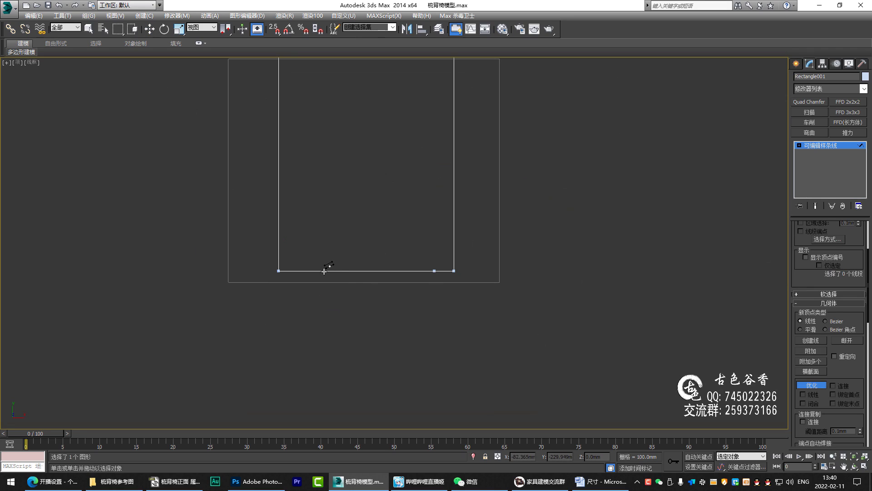
pyautogui.click(308, 271)
pyautogui.rightClick(490, 315)
# - In the side view, pull the top-right corner vertex down along the chair leg
pyautogui.press('1')
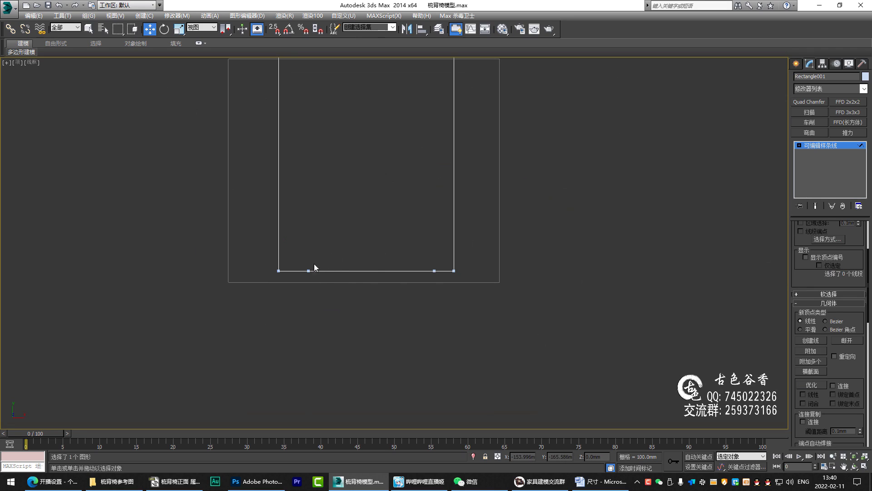
pyautogui.moveTo(296, 243); pyautogui.dragTo(438, 301)
pyautogui.hotkey('alt', 'w')
pyautogui.middleClick(337, 289)
pyautogui.hotkey('alt', 'w')
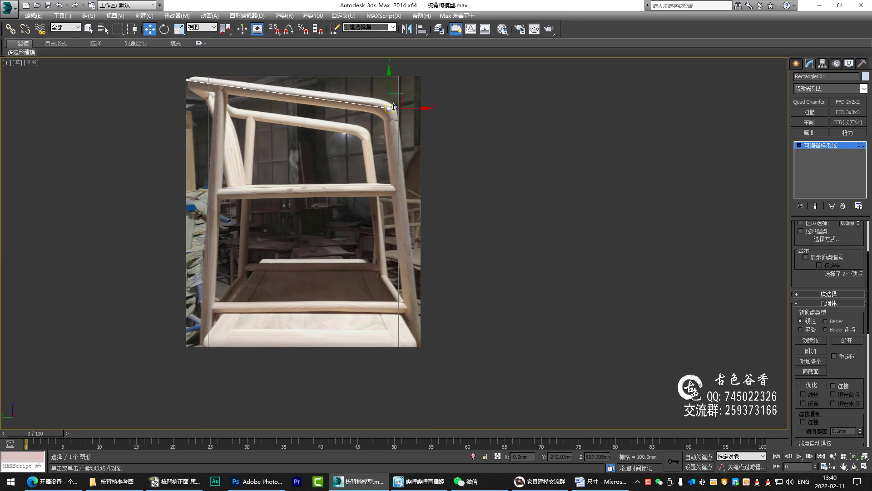
pyautogui.moveTo(394, 107); pyautogui.dragTo(430, 333)
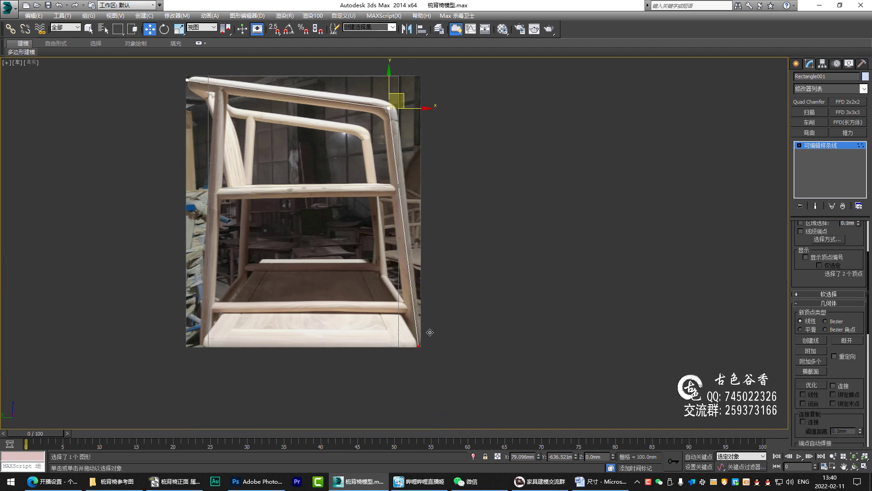
# - Nudge the bottom vertex on X onto the base of the chair leg
pyautogui.scroll(5, 430, 332)
pyautogui.moveTo(426, 291); pyautogui.dragTo(422, 291)
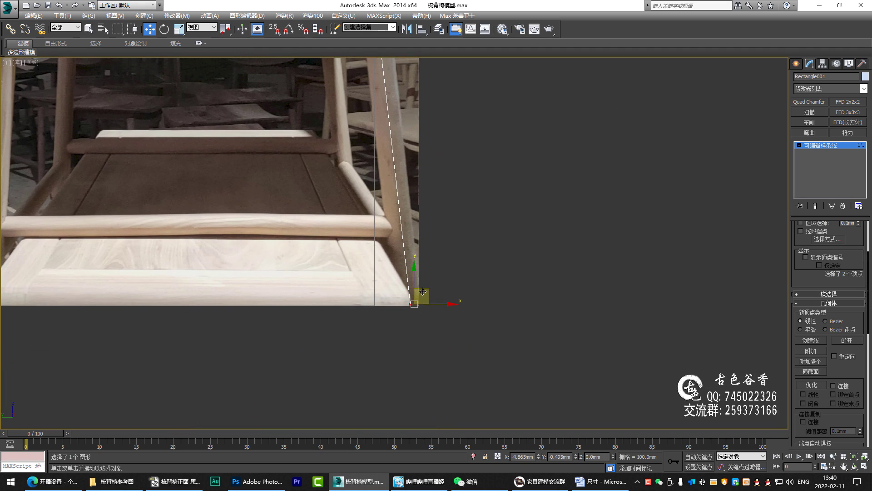
pyautogui.scroll(-5, 421, 291)
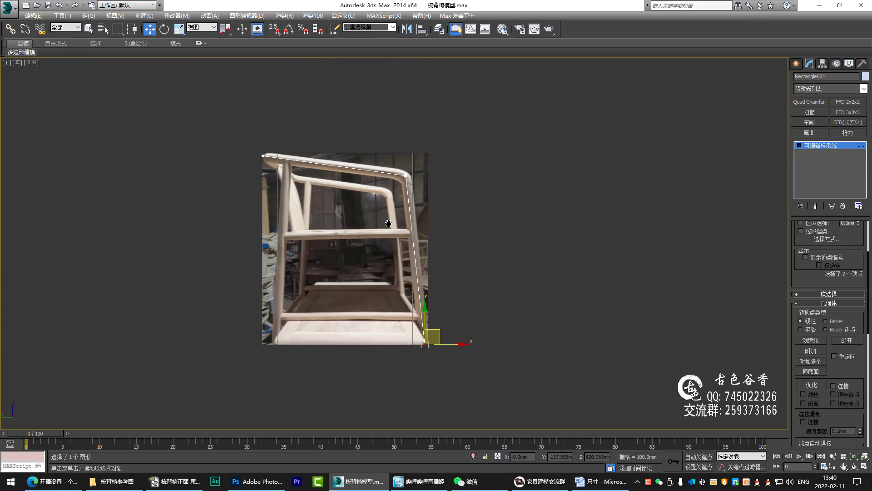
pyautogui.moveTo(461, 169); pyautogui.dragTo(469, 231, button='middle')
pyautogui.scroll(4, 419, 254)
pyautogui.moveTo(419, 252); pyautogui.dragTo(428, 221, button='middle')
# - Enable Endpoint snap and snap the right chamfer vertex onto its bottom corner
pyautogui.hotkey('alt', 'w')
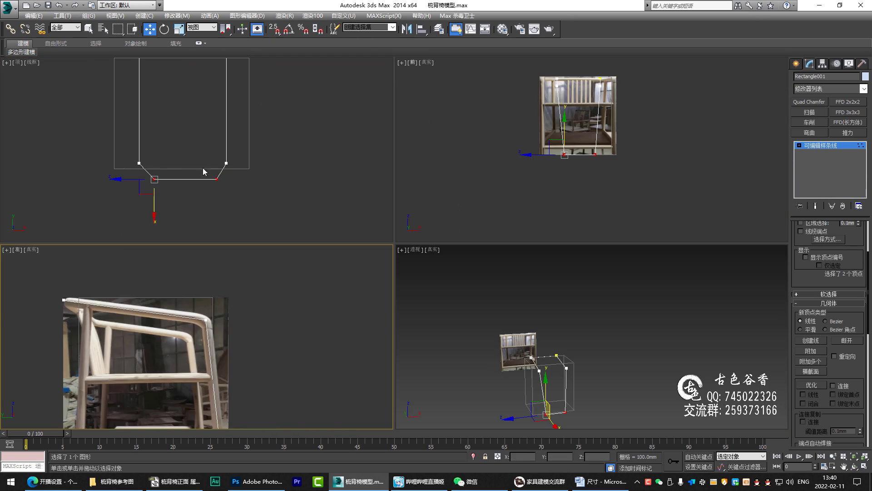
pyautogui.hotkey('alt', 'w')
pyautogui.click(482, 331)
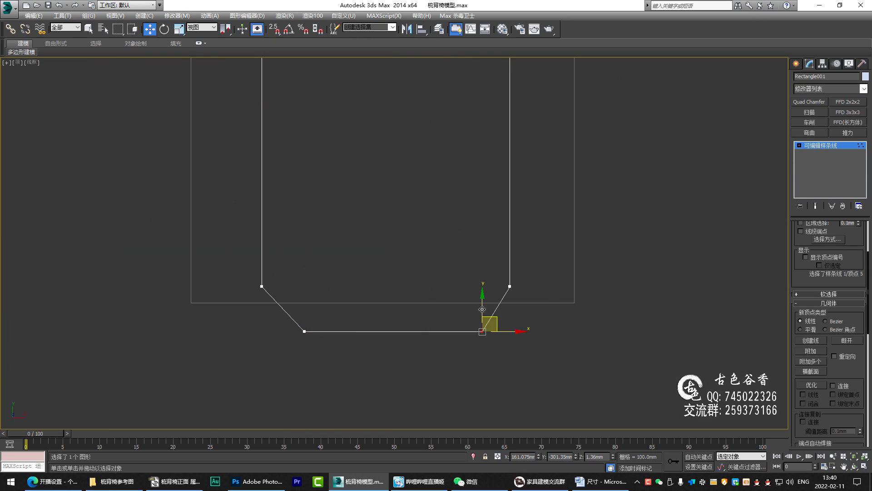
pyautogui.rightClick(275, 31)
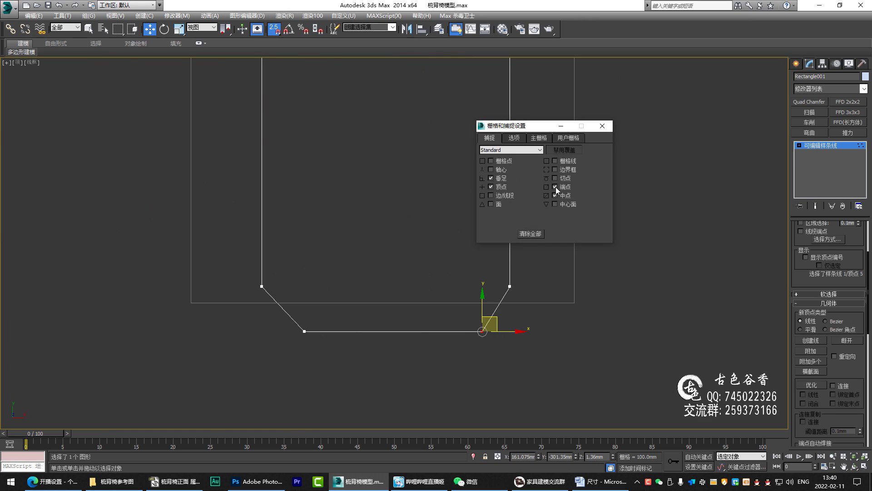
pyautogui.click(603, 126)
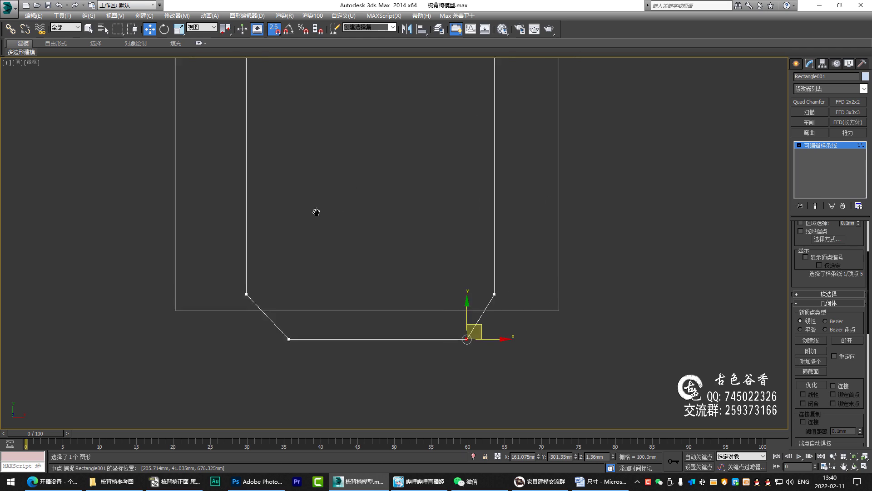
pyautogui.moveTo(473, 261)
pyautogui.mouseDown(button='middle')
pyautogui.moveTo(406, 268)
pyautogui.moveTo(383, 252)
pyautogui.mouseUp(button='middle')
pyautogui.press('s')
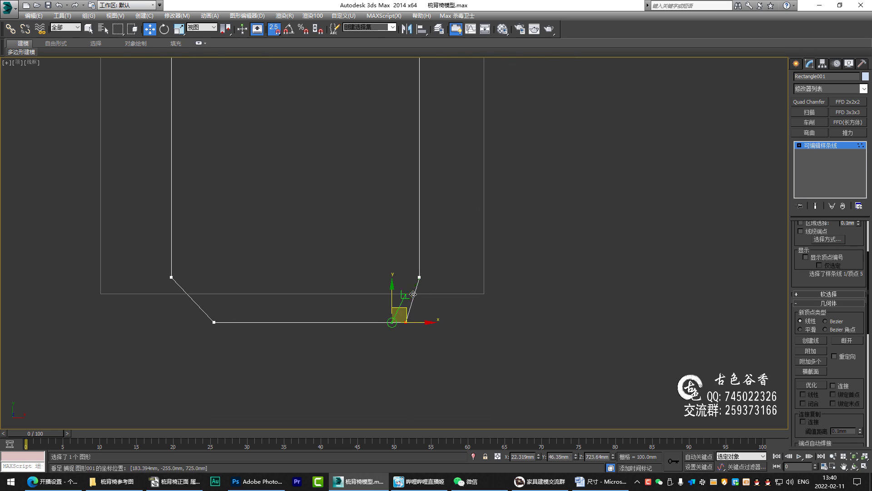
pyautogui.moveTo(408, 312); pyautogui.dragTo(435, 312)
# - Snap the left chamfer vertex onto its bottom corner
pyautogui.moveTo(223, 319); pyautogui.dragTo(336, 297, button='middle')
pyautogui.click(336, 298)
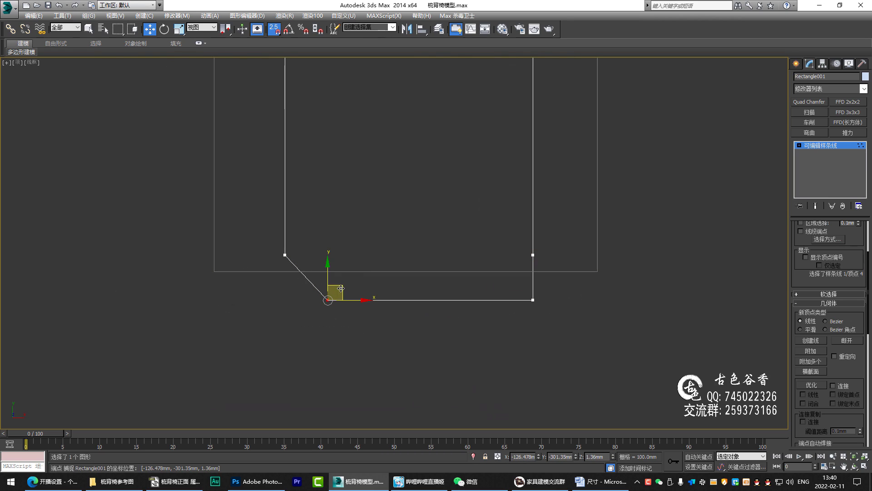
pyautogui.moveTo(341, 288); pyautogui.dragTo(298, 288)
pyautogui.moveTo(372, 236); pyautogui.dragTo(402, 228, button='middle')
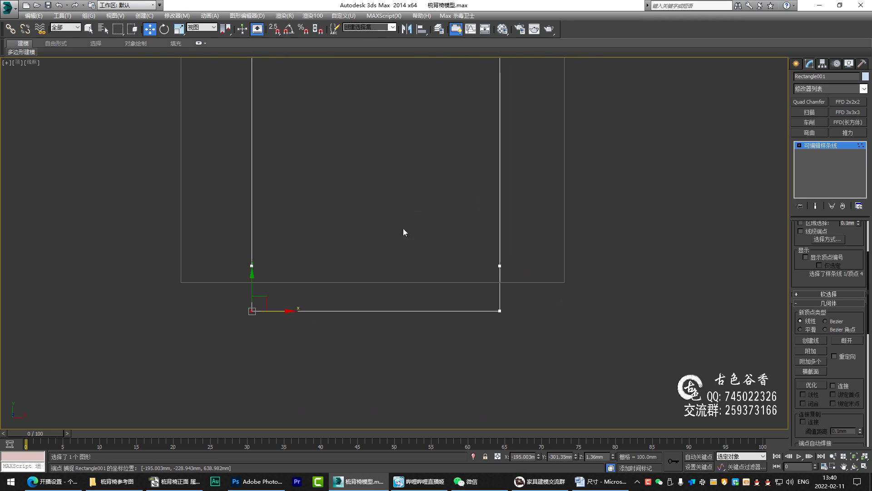
pyautogui.scroll(-2, 496, 219)
pyautogui.hotkey('alt', 'w')
# - Move the three right-edge vertices out to the chair's side in the front photo
pyautogui.hotkey('alt', 'w')
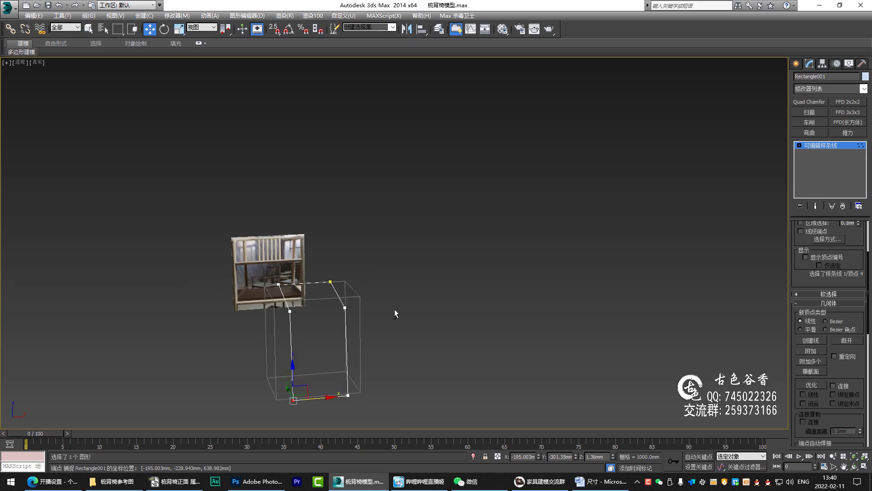
pyautogui.moveTo(394, 309)
pyautogui.keyDown('alt'); pyautogui.mouseDown(button='middle')
pyautogui.moveTo(420, 312)
pyautogui.moveTo(432, 334)
pyautogui.moveTo(334, 293)
pyautogui.moveTo(426, 157)
pyautogui.mouseUp(button='middle'); pyautogui.keyUp('alt')
pyautogui.hotkey('alt', 'w')
pyautogui.hotkey('alt', 'w')
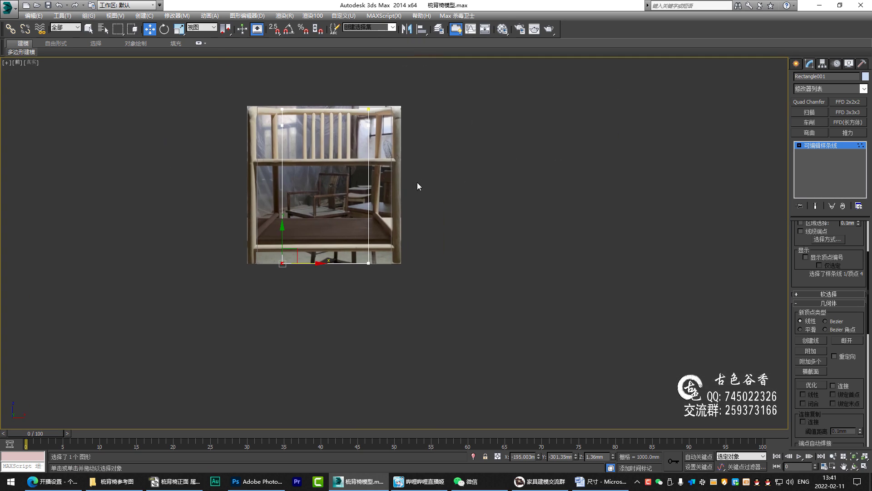
pyautogui.moveTo(349, 86); pyautogui.dragTo(510, 362)
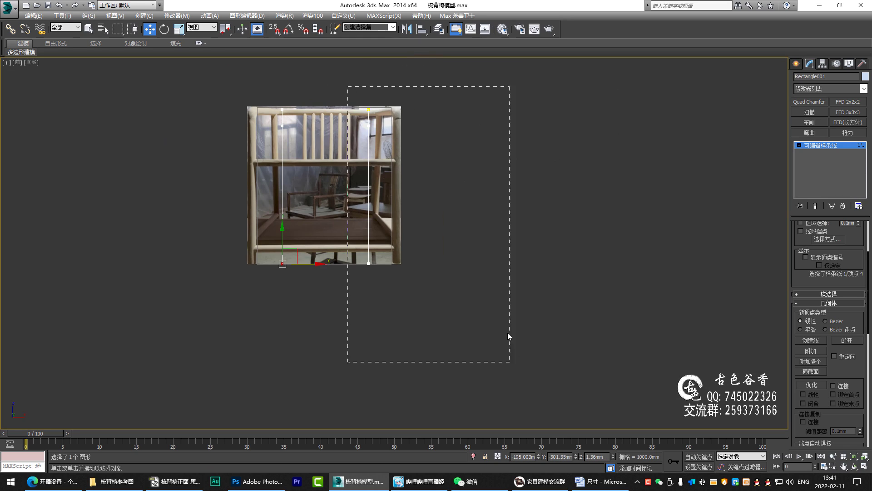
pyautogui.scroll(2, 394, 154)
pyautogui.moveTo(394, 154); pyautogui.dragTo(374, 161, button='middle')
pyautogui.moveTo(372, 153); pyautogui.dragTo(412, 158)
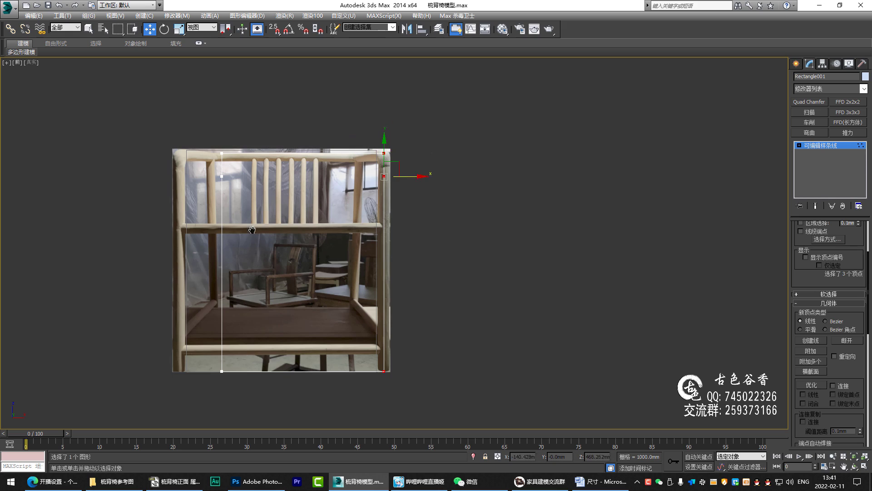
# - Align the left-side vertices with the chair leg in the front photo
pyautogui.moveTo(412, 158); pyautogui.dragTo(546, 141, button='middle')
pyautogui.click(351, 353)
pyautogui.scroll(3, 355, 305)
pyautogui.moveTo(355, 304); pyautogui.dragTo(378, 236, button='middle')
pyautogui.scroll(-3, 488, 246)
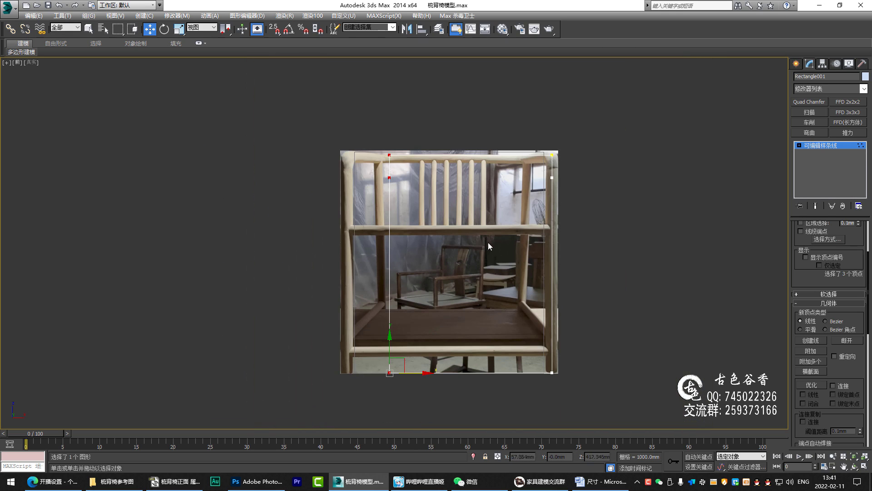
pyautogui.scroll(3, 409, 374)
pyautogui.scroll(-1, 409, 374)
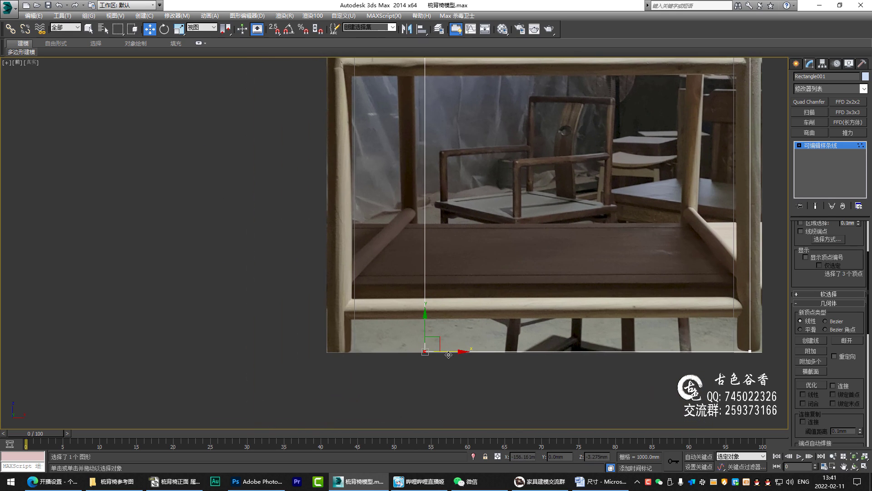
pyautogui.moveTo(448, 352); pyautogui.dragTo(362, 344)
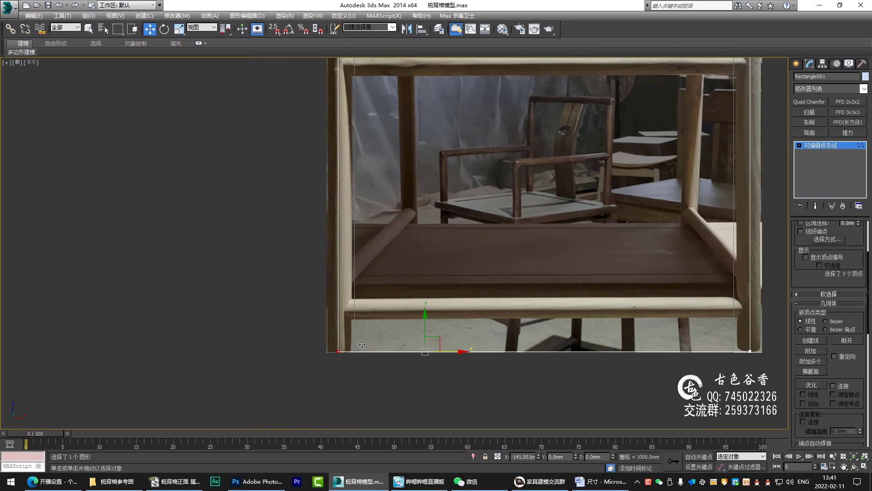
pyautogui.scroll(-1, 362, 344)
pyautogui.moveTo(399, 261)
pyautogui.mouseDown(button='middle')
pyautogui.moveTo(408, 211)
pyautogui.moveTo(377, 179)
pyautogui.mouseUp(button='middle')
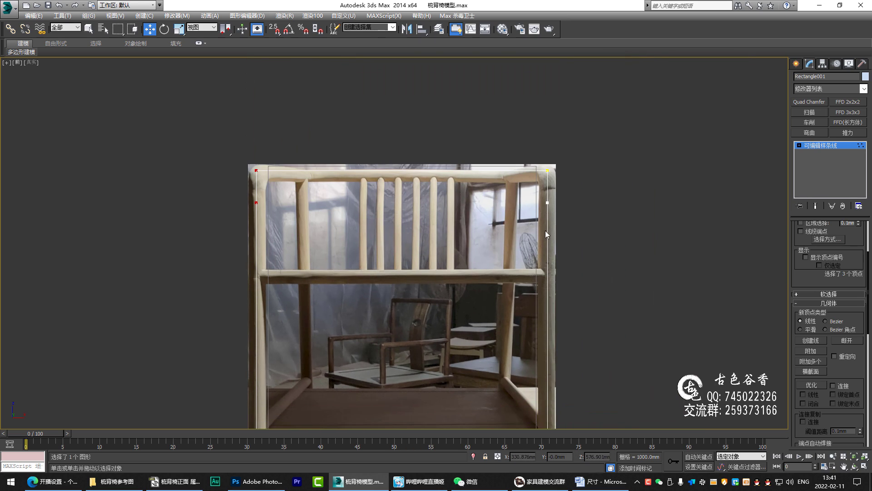
# - Inspect the frame in perspective, then select the top-left vertex in the side view
pyautogui.hotkey('alt', 'w')
pyautogui.hotkey('alt', 'w')
pyautogui.moveTo(342, 292)
pyautogui.keyDown('alt'); pyautogui.mouseDown(button='middle')
pyautogui.moveTo(343, 261)
pyautogui.moveTo(473, 307)
pyautogui.moveTo(409, 292)
pyautogui.moveTo(438, 274)
pyautogui.moveTo(381, 315)
pyautogui.moveTo(445, 290)
pyautogui.moveTo(235, 294)
pyautogui.mouseUp(button='middle'); pyautogui.keyUp('alt')
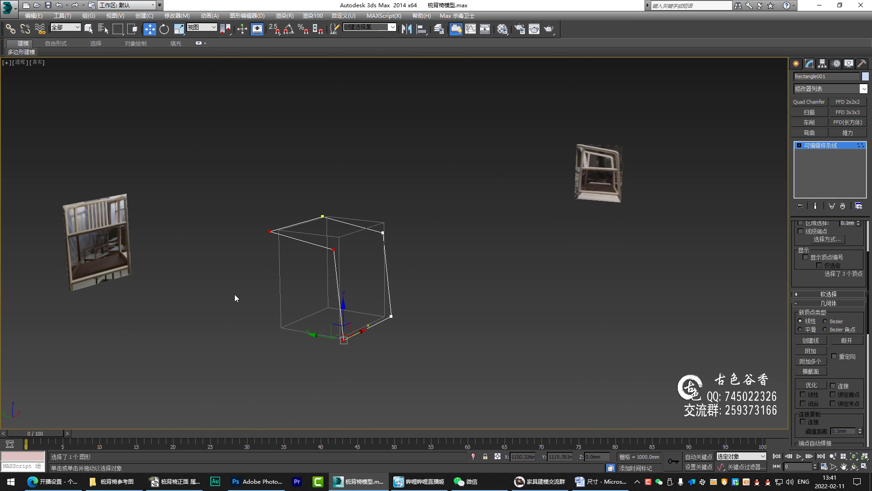
pyautogui.hotkey('alt', 'w')
pyautogui.hotkey('alt', 'w')
pyautogui.moveTo(421, 293); pyautogui.dragTo(452, 272, button='middle')
pyautogui.scroll(-3, 406, 250)
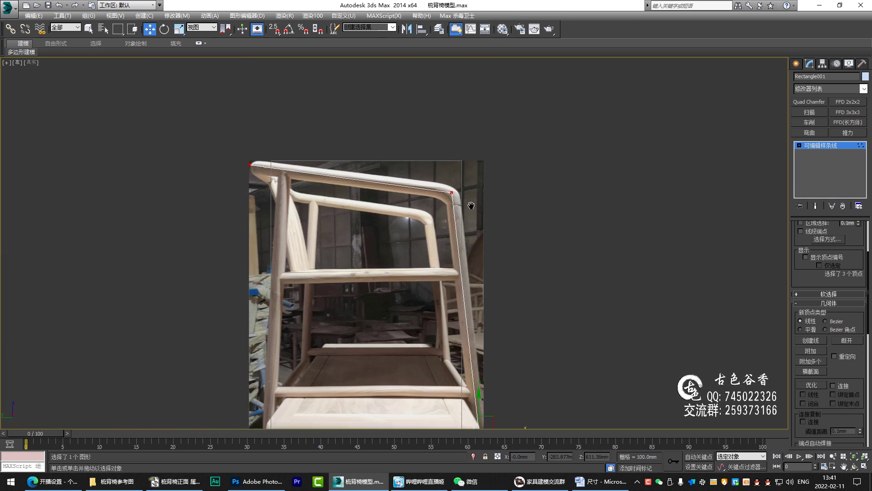
pyautogui.moveTo(493, 232)
pyautogui.mouseDown(button='middle')
pyautogui.moveTo(461, 222)
pyautogui.moveTo(440, 270)
pyautogui.moveTo(381, 206)
pyautogui.moveTo(394, 201)
pyautogui.moveTo(448, 271)
pyautogui.mouseUp(button='middle')
pyautogui.click(199, 190)
pyautogui.hotkey('alt', 'w')
pyautogui.hotkey('alt', 'w')
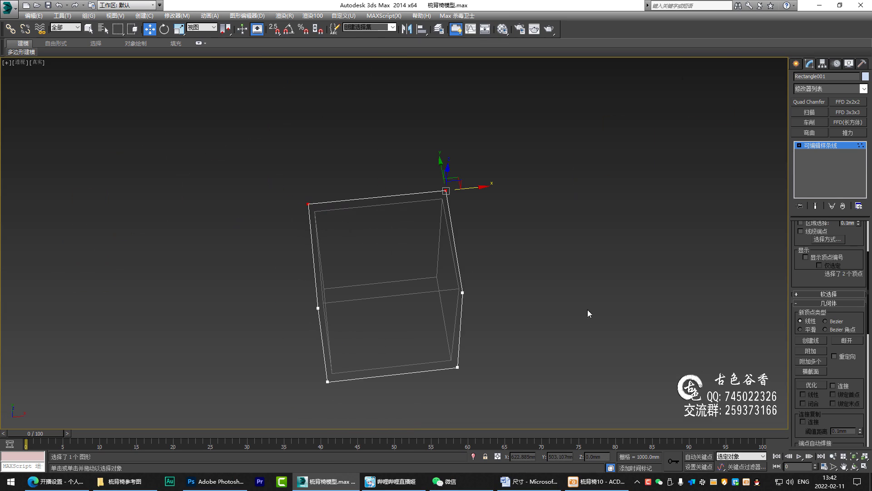
# - Fillet the two selected spline corners by about 50mm
pyautogui.moveTo(818, 279); pyautogui.dragTo(804, 144)
pyautogui.scroll(-1, 829, 368)
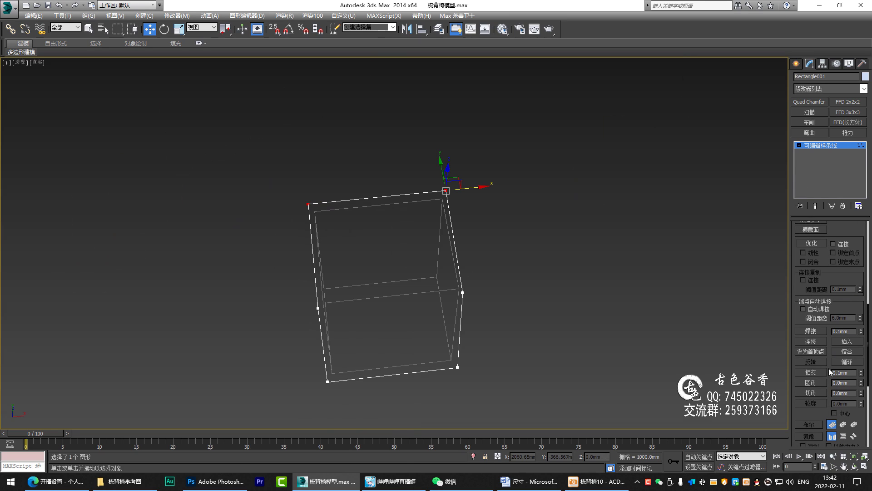
pyautogui.click(811, 383)
pyautogui.keyDown('alt'); pyautogui.moveTo(509, 246); pyautogui.dragTo(452, 238, button='middle'); pyautogui.keyUp('alt')
pyautogui.scroll(4, 457, 225)
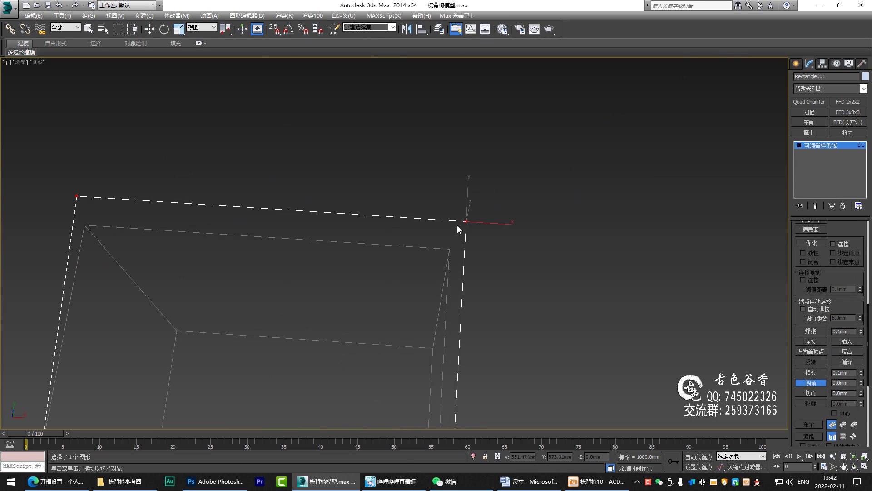
pyautogui.moveTo(467, 223); pyautogui.dragTo(468, 207)
pyautogui.hotkey('ctrl', 'z')
pyautogui.press('Return')
# - Fillet the armrest corner in the side view against the photo
pyautogui.moveTo(520, 280)
pyautogui.keyDown('alt'); pyautogui.mouseDown(button='middle')
pyautogui.moveTo(466, 238)
pyautogui.moveTo(492, 268)
pyautogui.moveTo(510, 237)
pyautogui.moveTo(399, 135)
pyautogui.mouseUp(button='middle'); pyautogui.keyUp('alt')
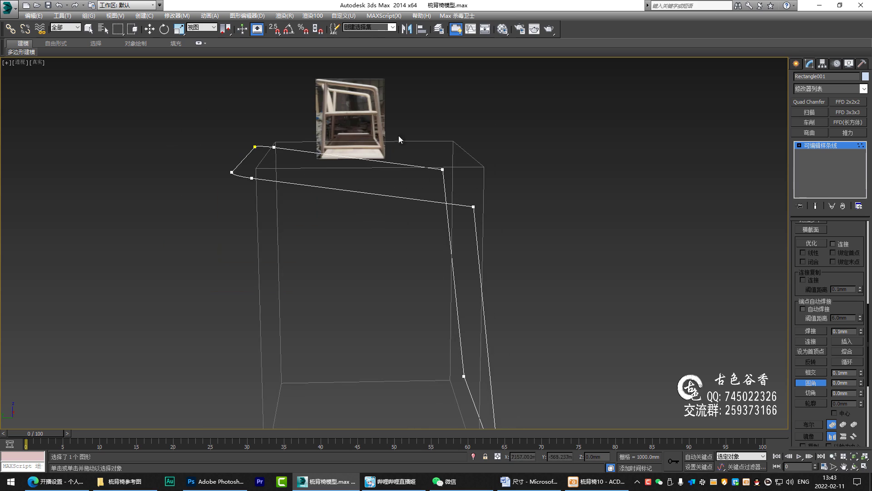
pyautogui.press('l')
pyautogui.scroll(2, 327, 290)
pyautogui.scroll(3, 425, 233)
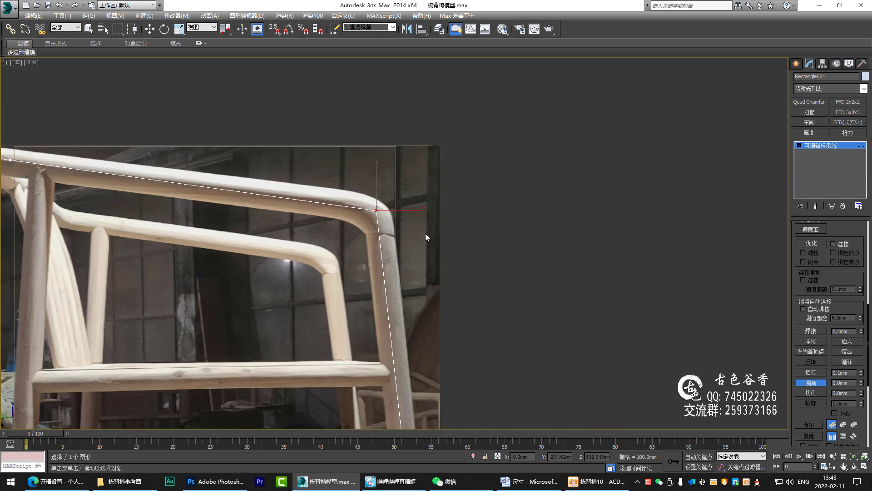
pyautogui.scroll(2, 517, 219)
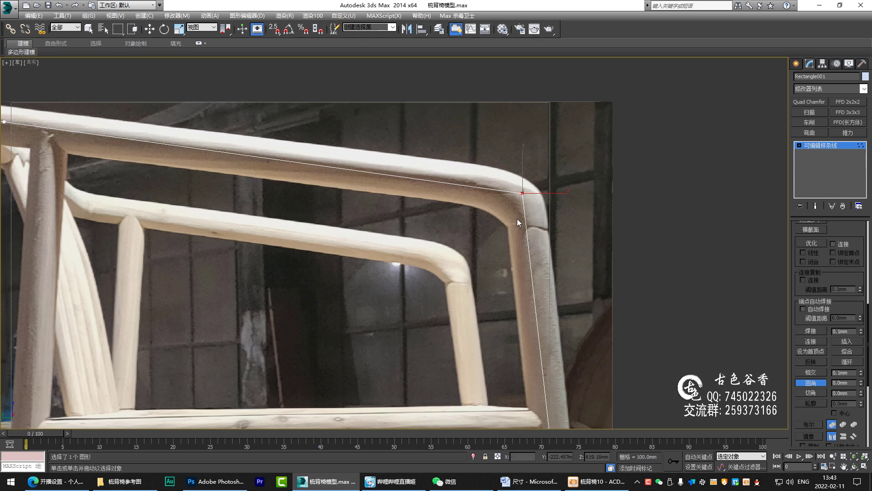
pyautogui.click(842, 383)
pyautogui.press('Return')
# - Try larger armrest-corner fillets, undo them, and round the corner to match the photo
pyautogui.moveTo(557, 260)
pyautogui.mouseDown(button='middle')
pyautogui.moveTo(637, 271)
pyautogui.moveTo(605, 255)
pyautogui.mouseUp(button='middle')
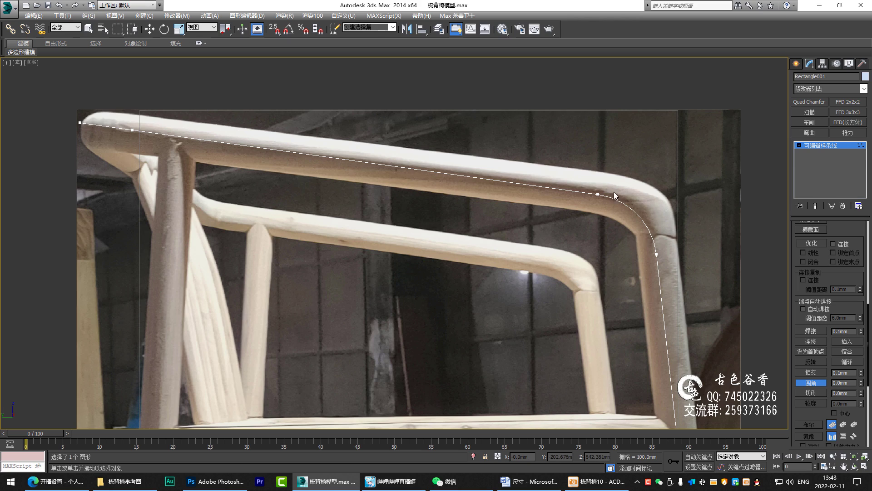
pyautogui.hotkey('ctrl', 'z')
pyautogui.moveTo(650, 176); pyautogui.dragTo(652, 169)
pyautogui.hotkey('ctrl', 'z')
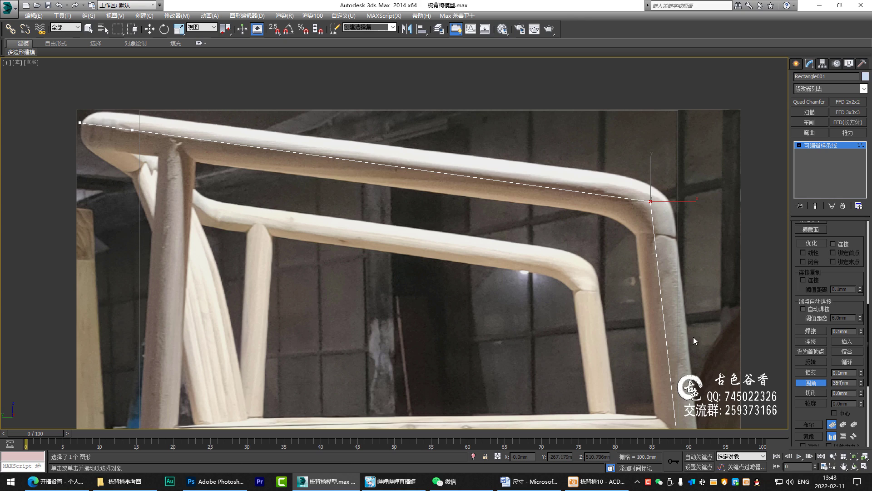
pyautogui.press('Delete')
pyautogui.hotkey('ctrl', 'z')
pyautogui.press('Return')
# - Return to vertex moving and review the lower part of the chair photo
pyautogui.scroll(-2, 537, 198)
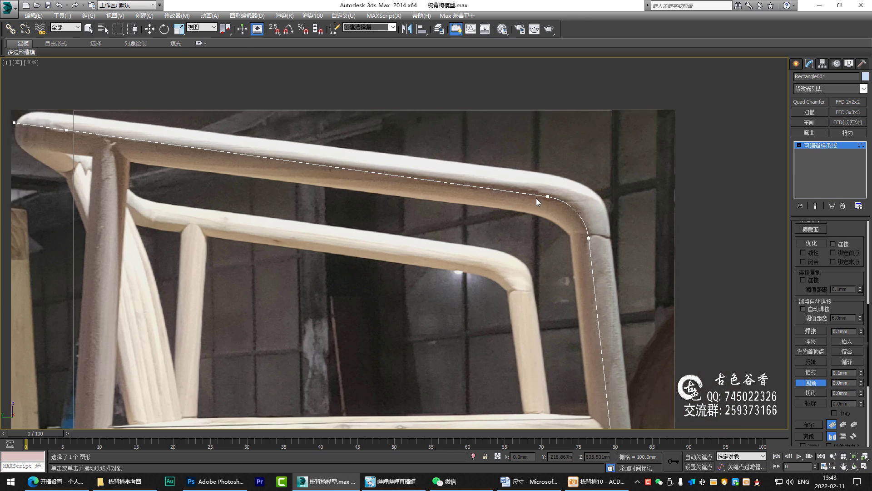
pyautogui.press('w')
pyautogui.scroll(-1, 544, 220)
pyautogui.scroll(-2, 554, 228)
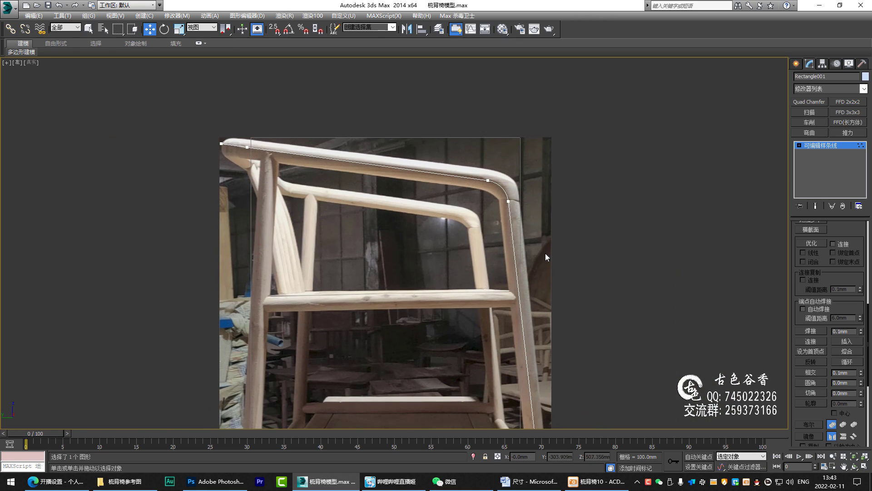
pyautogui.moveTo(546, 252); pyautogui.dragTo(525, 184, button='middle')
pyautogui.hotkey('alt', 'w')
# - Delete the spline's bottom segment and exit sub-object mode
pyautogui.rightClick(611, 341)
pyautogui.hotkey('alt', 'w')
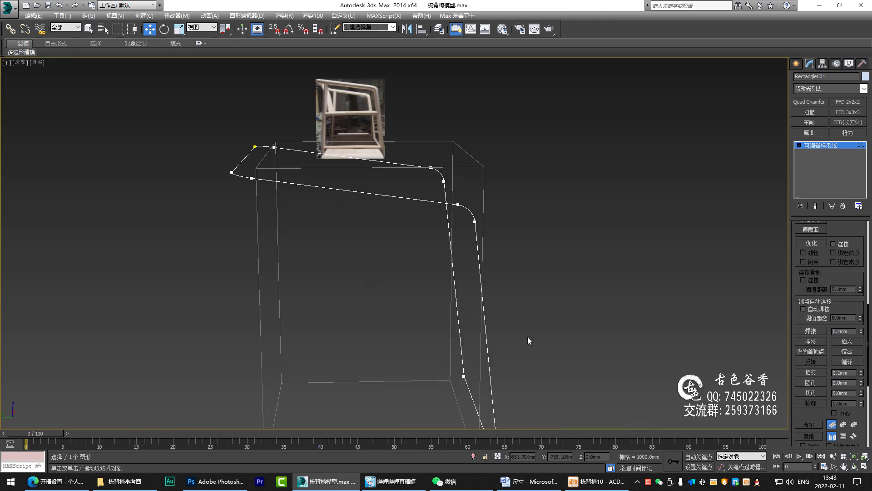
pyautogui.scroll(2, 492, 215)
pyautogui.scroll(2, 408, 305)
pyautogui.press('2')
pyautogui.moveTo(409, 309); pyautogui.dragTo(439, 379)
pyautogui.keyDown('alt'); pyautogui.moveTo(439, 379); pyautogui.dragTo(432, 318, button='middle'); pyautogui.keyUp('alt')
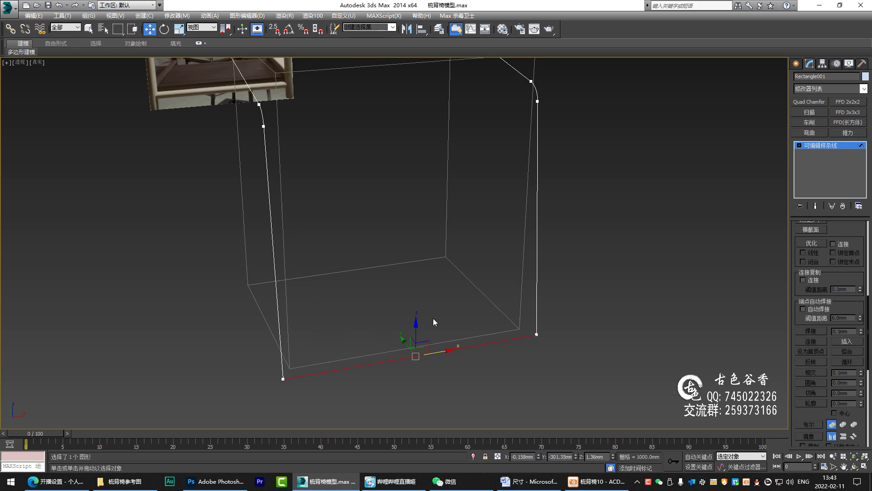
pyautogui.press('Delete')
pyautogui.keyDown('alt'); pyautogui.moveTo(535, 213); pyautogui.dragTo(636, 200, button='middle'); pyautogui.keyUp('alt')
pyautogui.click(838, 146)
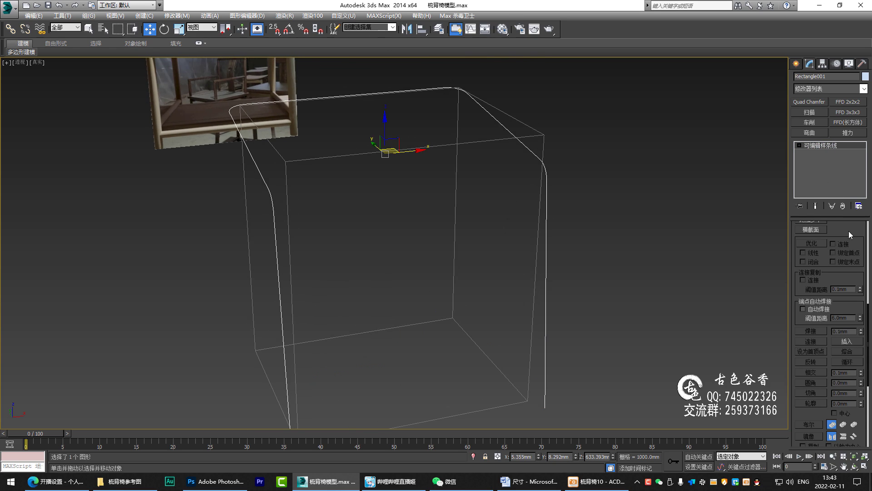
# - Render the spline in viewport as a 36 mm tube with 8 sides
pyautogui.scroll(2, 830, 339)
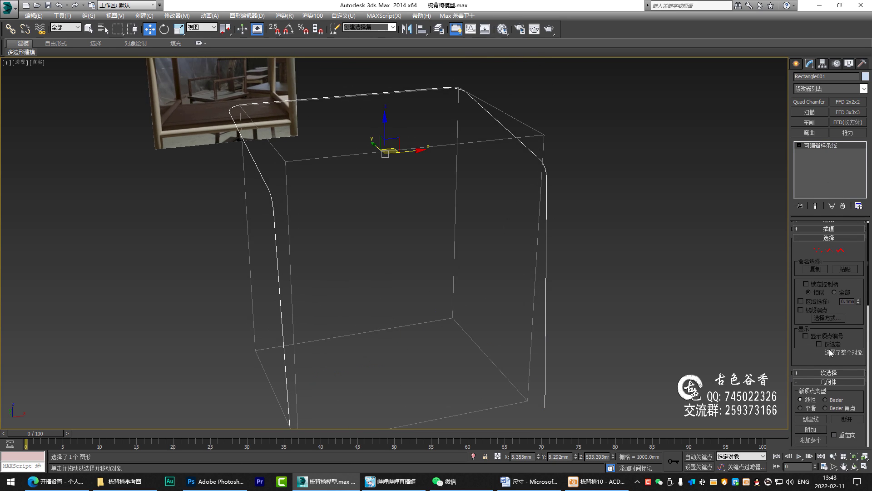
pyautogui.scroll(1, 802, 269)
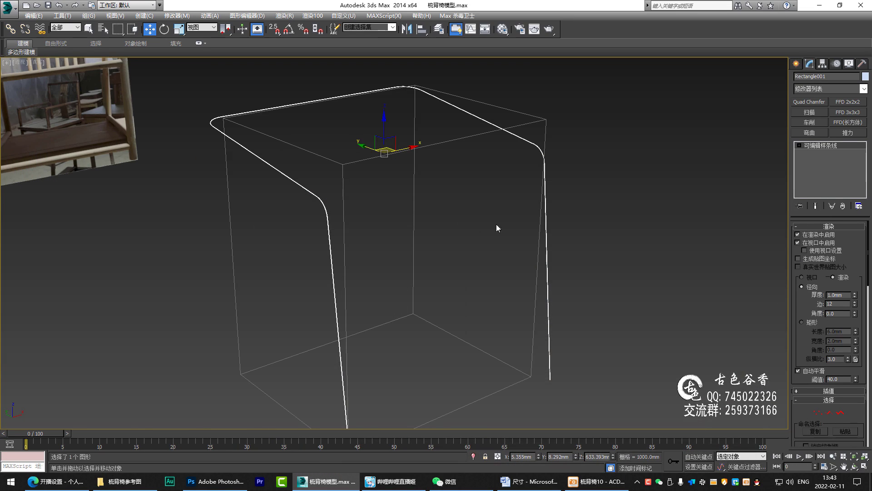
pyautogui.keyDown('alt'); pyautogui.moveTo(496, 225); pyautogui.dragTo(498, 244, button='middle'); pyautogui.keyUp('alt')
pyautogui.scroll(-2, 814, 310)
pyautogui.write('36')
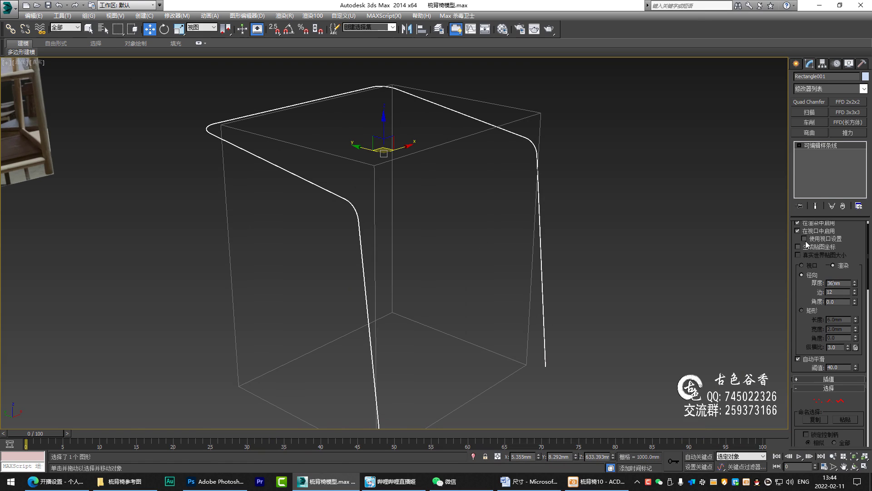
pyautogui.press('Return')
pyautogui.moveTo(455, 220)
pyautogui.keyDown('alt'); pyautogui.mouseDown(button='middle')
pyautogui.moveTo(325, 248)
pyautogui.moveTo(326, 269)
pyautogui.moveTo(754, 295)
pyautogui.mouseUp(button='middle'); pyautogui.keyUp('alt')
pyautogui.write('8')
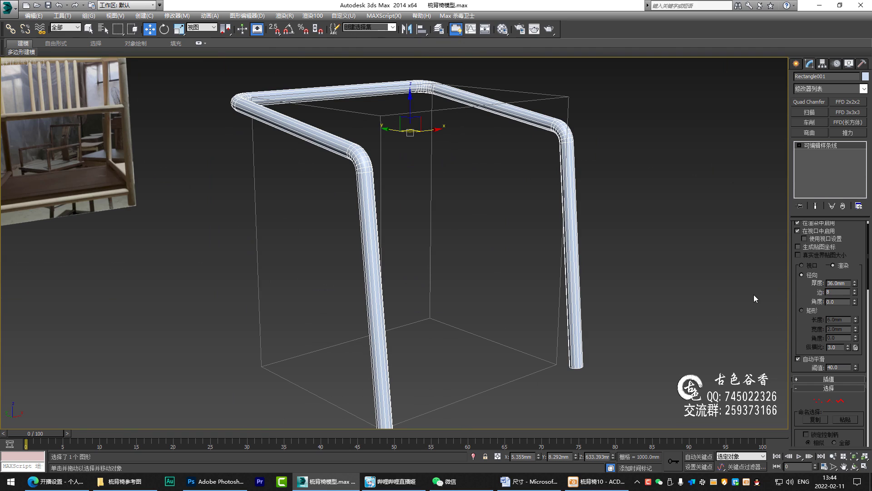
pyautogui.press('Return')
# - Lower the interpolation steps to 3
pyautogui.moveTo(495, 174)
pyautogui.keyDown('alt'); pyautogui.mouseDown(button='middle')
pyautogui.moveTo(483, 234)
pyautogui.moveTo(483, 197)
pyautogui.moveTo(725, 324)
pyautogui.mouseUp(button='middle'); pyautogui.keyUp('alt')
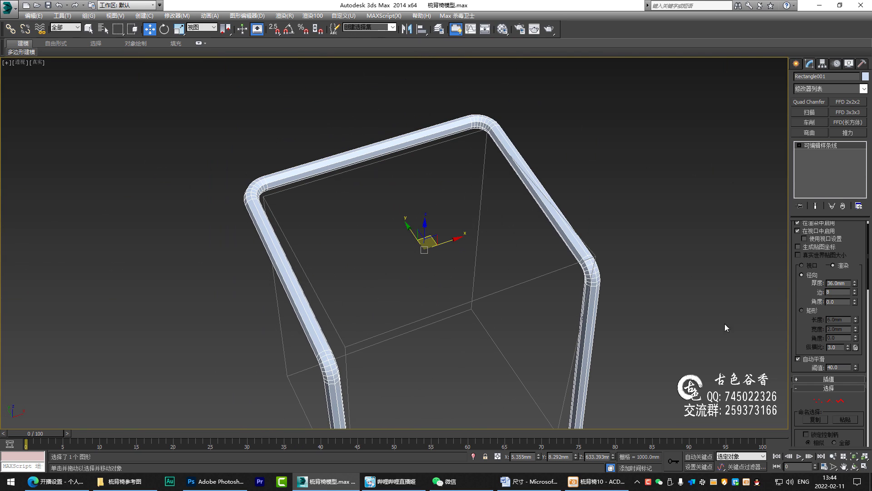
pyautogui.click(813, 379)
pyautogui.keyDown('alt'); pyautogui.moveTo(499, 204); pyautogui.dragTo(543, 240, button='middle'); pyautogui.keyUp('alt')
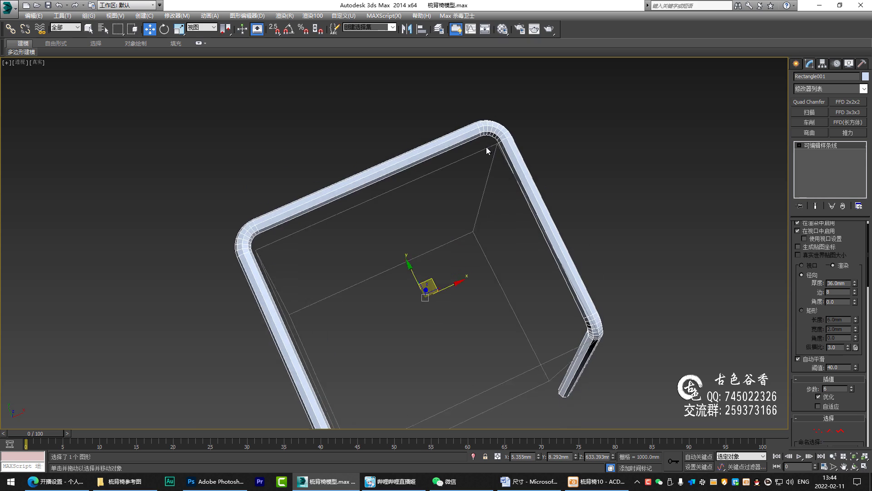
pyautogui.click(852, 391)
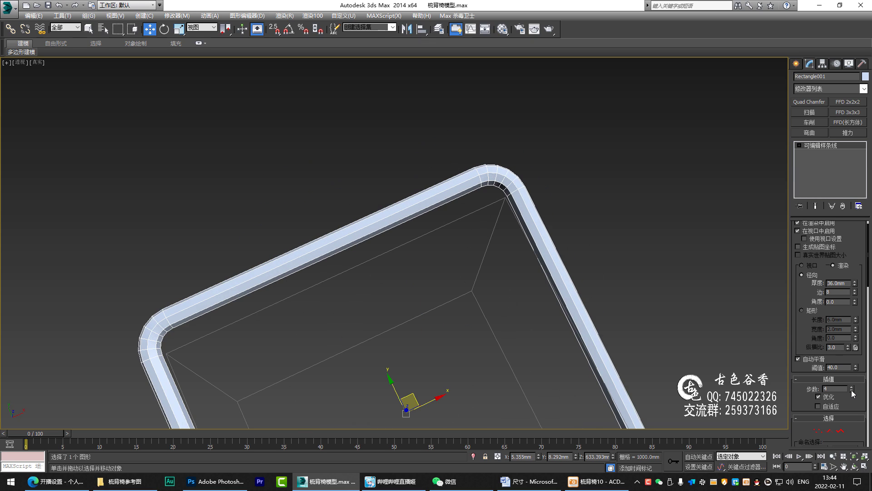
pyautogui.moveTo(518, 228)
pyautogui.keyDown('alt'); pyautogui.mouseDown(button='middle')
pyautogui.moveTo(492, 218)
pyautogui.moveTo(519, 263)
pyautogui.moveTo(462, 228)
pyautogui.moveTo(484, 247)
pyautogui.moveTo(493, 198)
pyautogui.moveTo(493, 227)
pyautogui.mouseUp(button='middle'); pyautogui.keyUp('alt')
pyautogui.keyDown('alt'); pyautogui.moveTo(483, 298); pyautogui.dragTo(475, 321, button='middle'); pyautogui.keyUp('alt')
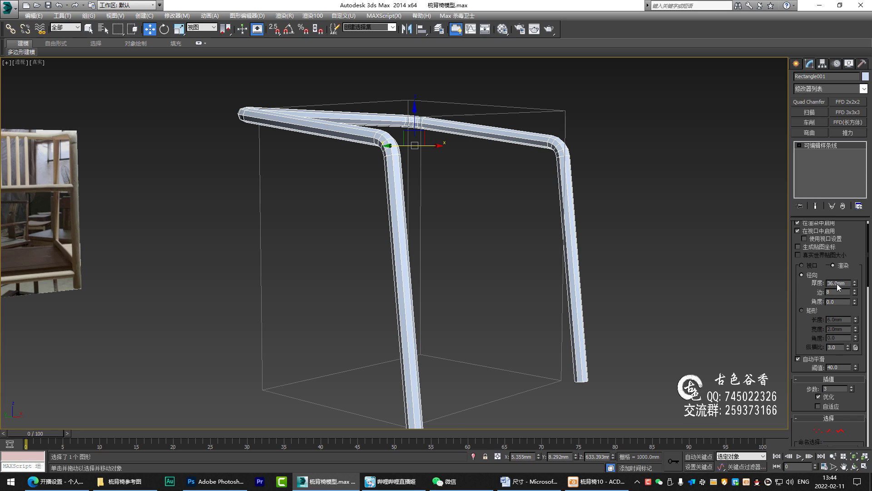
pyautogui.keyDown('alt'); pyautogui.moveTo(413, 249); pyautogui.dragTo(483, 257, button='middle'); pyautogui.keyUp('alt')
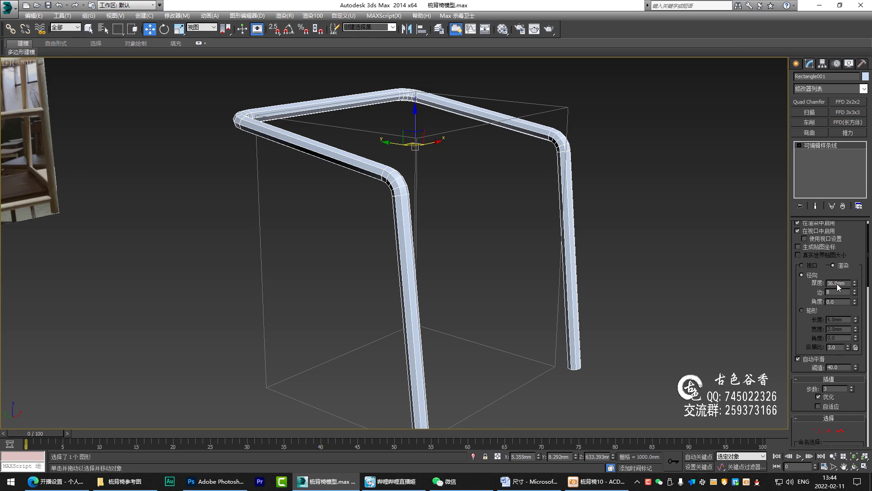
# - Change the tube's radial thickness to 37 mm
pyautogui.write('37')
pyautogui.press('Return')
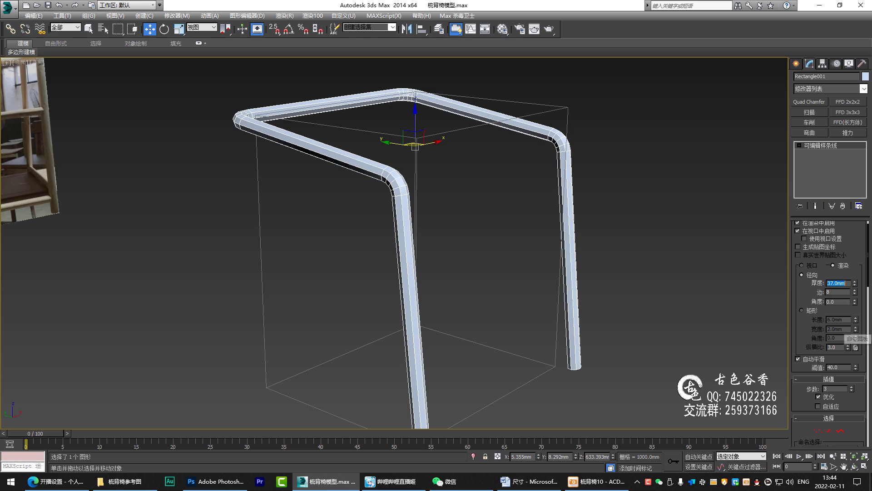
pyautogui.moveTo(566, 231); pyautogui.dragTo(552, 220, button='middle')
pyautogui.rightClick(446, 242)
pyautogui.moveTo(477, 326)
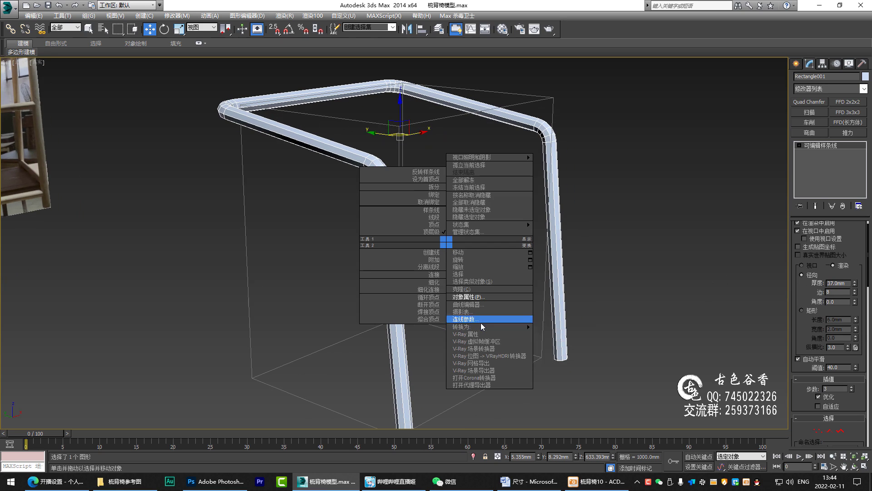
# - Convert the tube to Editable Poly and compare it with the side photo
pyautogui.click(563, 342)
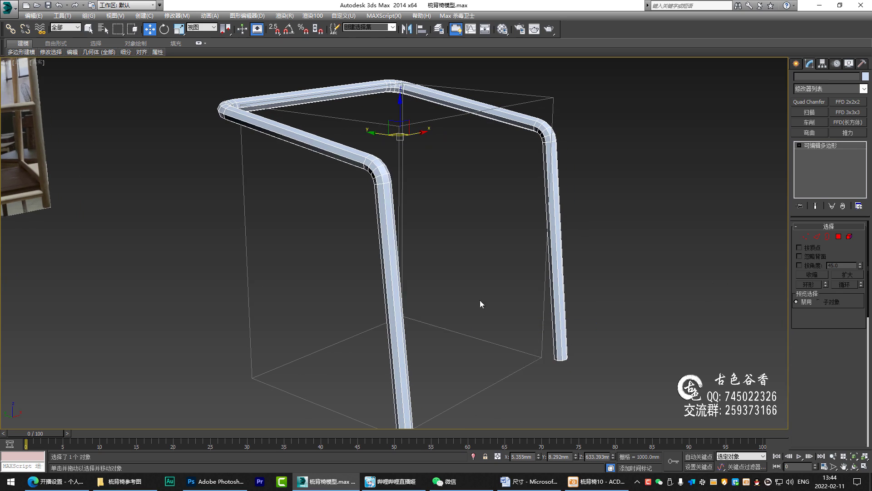
pyautogui.keyDown('alt'); pyautogui.moveTo(480, 300); pyautogui.dragTo(460, 280, button='middle'); pyautogui.keyUp('alt')
pyautogui.hotkey('alt', 'w')
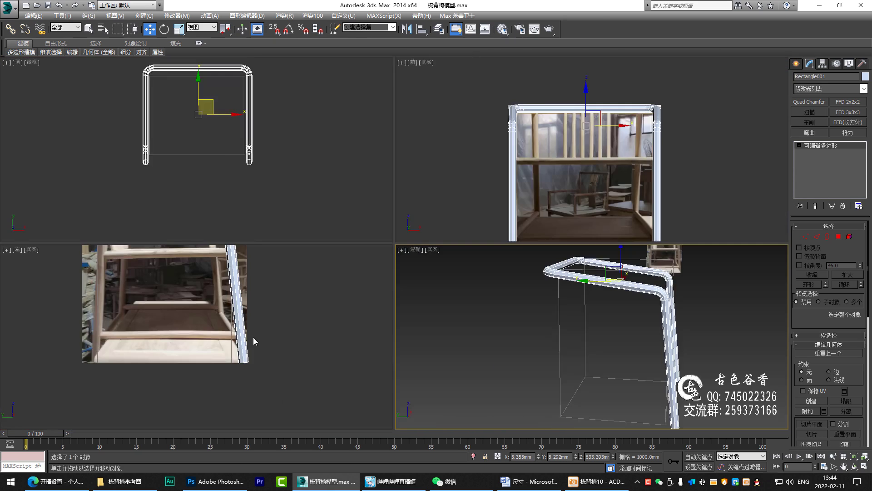
pyautogui.rightClick(252, 337)
pyautogui.hotkey('alt', 'w')
pyautogui.moveTo(457, 200); pyautogui.dragTo(495, 229, button='middle')
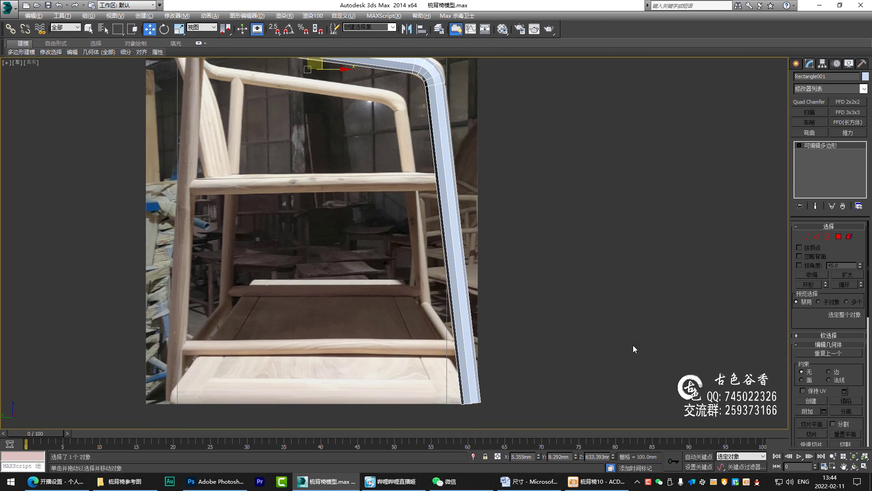
# - Orbit around the rails in perspective and switch to object selection
pyautogui.hotkey('alt', 'w')
pyautogui.rightClick(572, 311)
pyautogui.hotkey('alt', 'w')
pyautogui.moveTo(445, 231)
pyautogui.keyDown('alt'); pyautogui.mouseDown(button='middle')
pyautogui.moveTo(443, 187)
pyautogui.moveTo(500, 243)
pyautogui.moveTo(485, 249)
pyautogui.moveTo(522, 273)
pyautogui.mouseUp(button='middle'); pyautogui.keyUp('alt')
pyautogui.press('q')
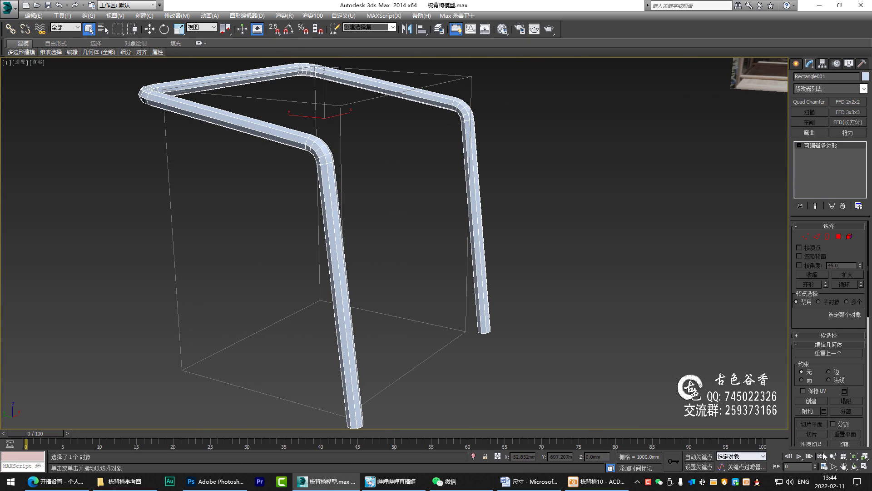
pyautogui.moveTo(325, 130)
pyautogui.keyDown('alt'); pyautogui.mouseDown(button='middle')
pyautogui.moveTo(325, 143)
pyautogui.moveTo(405, 165)
pyautogui.mouseUp(button='middle'); pyautogui.keyUp('alt')
# - Check the whole top rail against the side photo and open Time Configuration
pyautogui.hotkey('alt', 'w')
pyautogui.hotkey('alt', 'w')
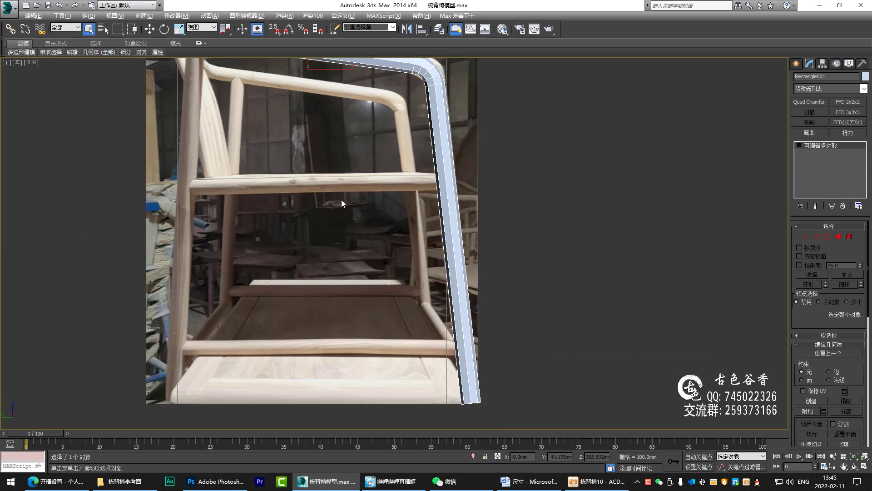
pyautogui.moveTo(342, 200); pyautogui.dragTo(371, 263, button='middle')
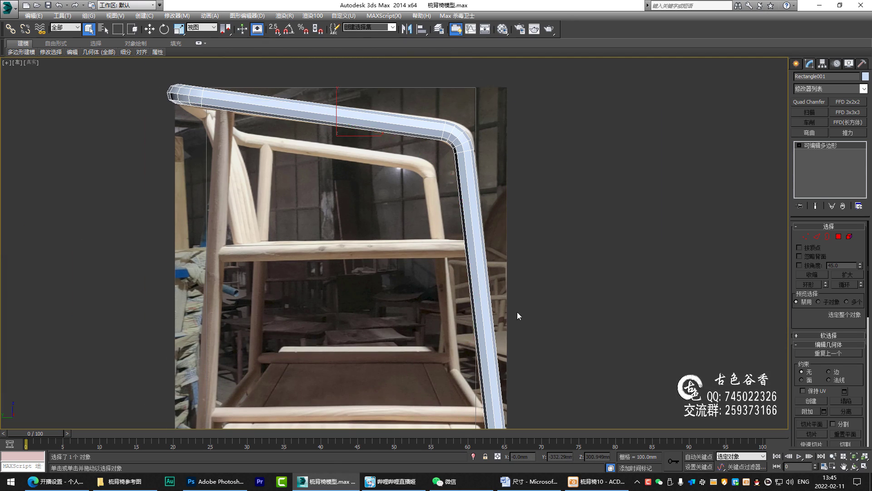
pyautogui.scroll(-4, 517, 311)
pyautogui.scroll(2, 423, 189)
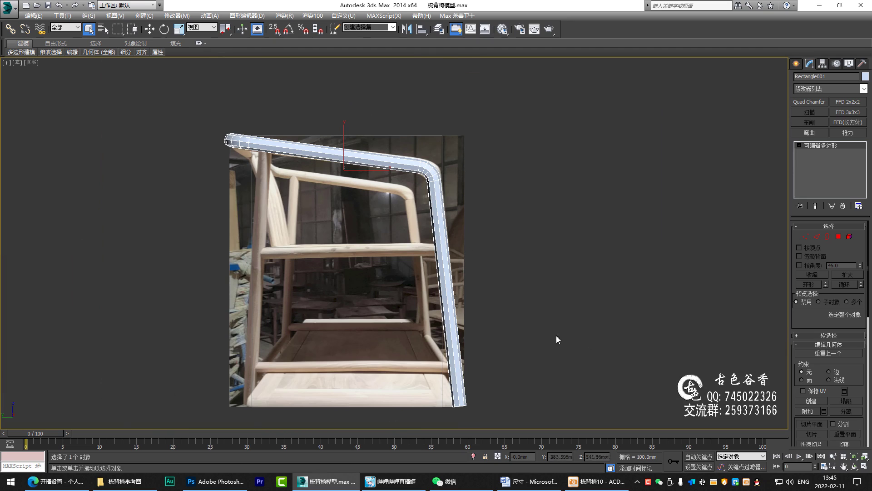
pyautogui.moveTo(557, 336); pyautogui.dragTo(520, 305, button='middle')
pyautogui.click(825, 467)
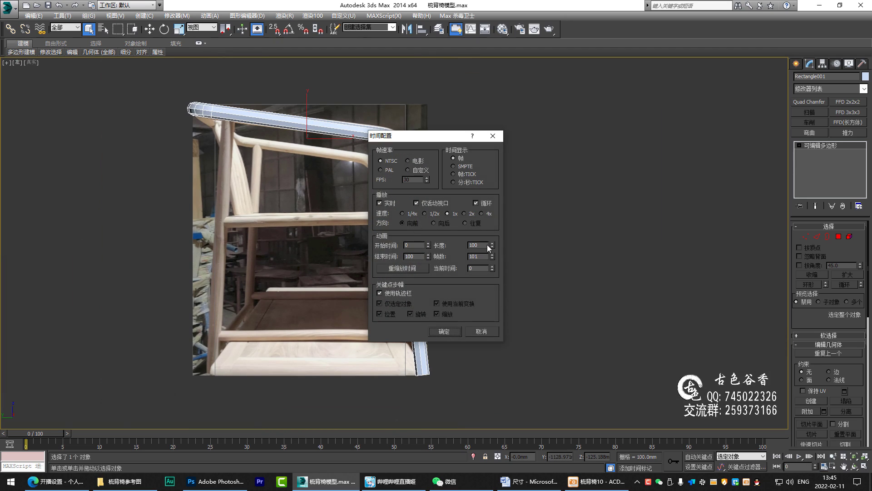
# - Set the animation length to 1 frame, turn on Auto Key and go to frame 1
pyautogui.rightClick(492, 245)
pyautogui.click(444, 332)
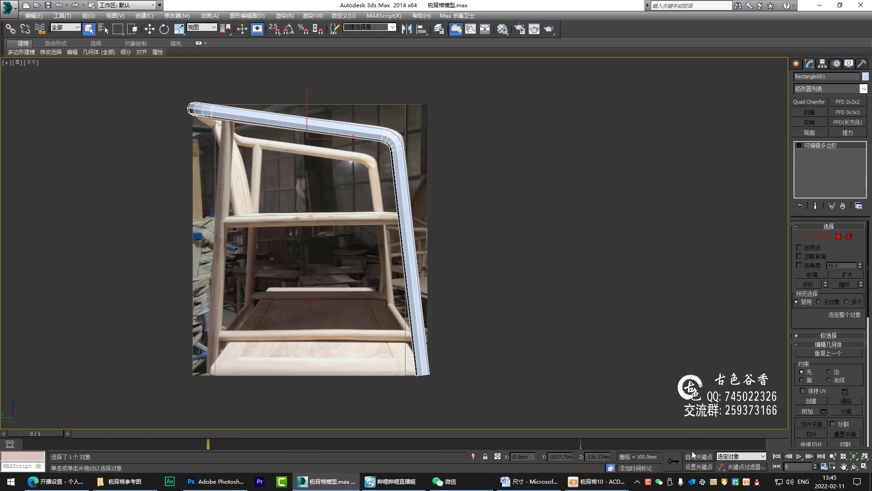
pyautogui.click(699, 456)
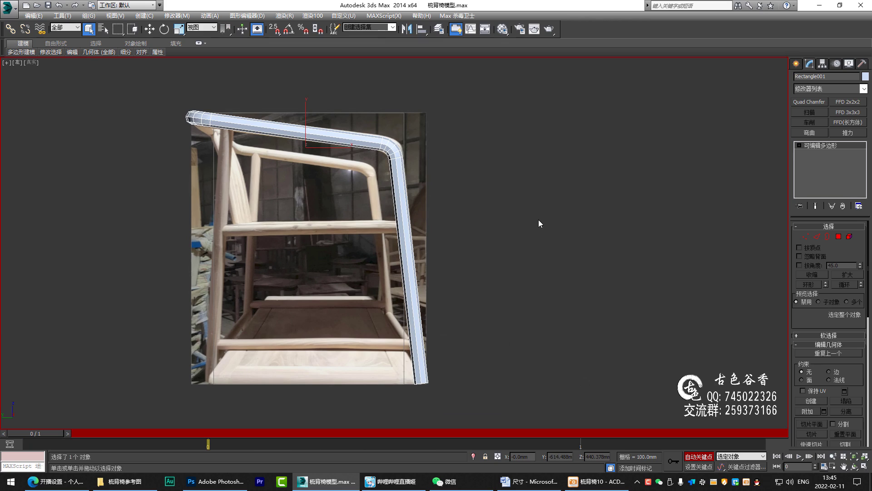
pyautogui.press('.')
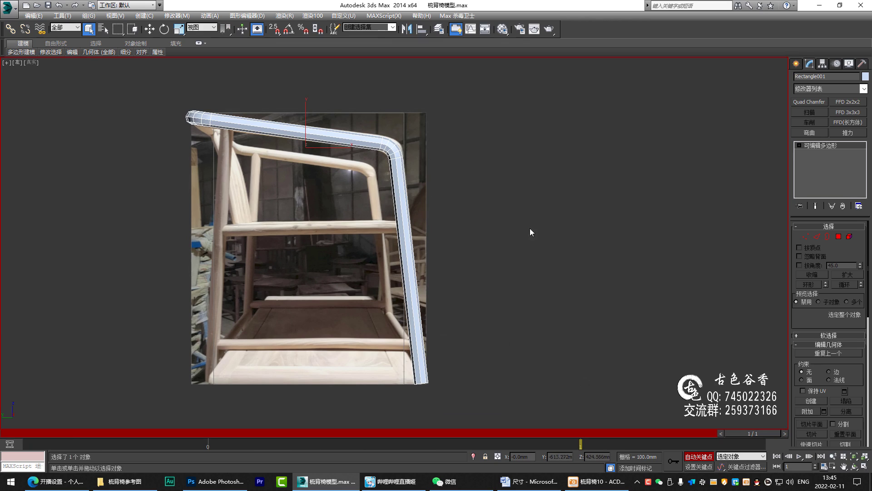
pyautogui.moveTo(529, 228); pyautogui.dragTo(549, 234, button='middle')
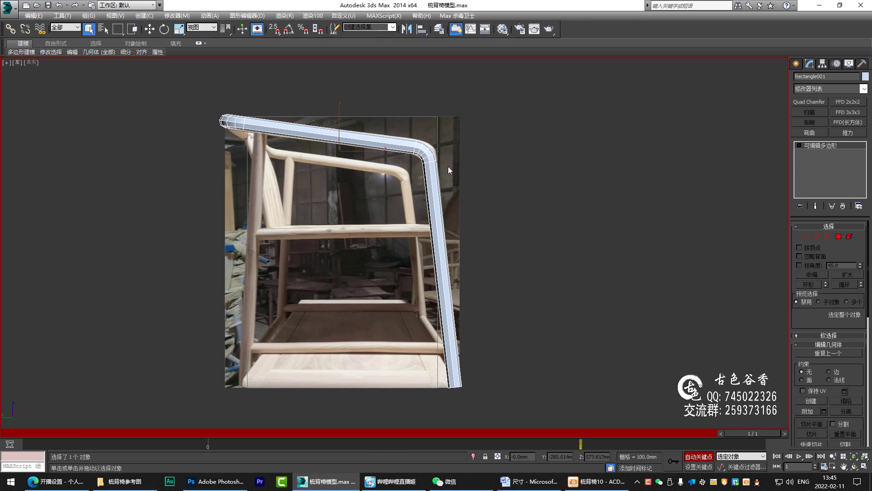
pyautogui.moveTo(448, 167)
pyautogui.mouseDown(button='middle')
pyautogui.moveTo(459, 225)
pyautogui.moveTo(486, 247)
pyautogui.mouseUp(button='middle')
# - Assign the rail a material with Opacity 0, then turn Auto Key off
pyautogui.press('m')
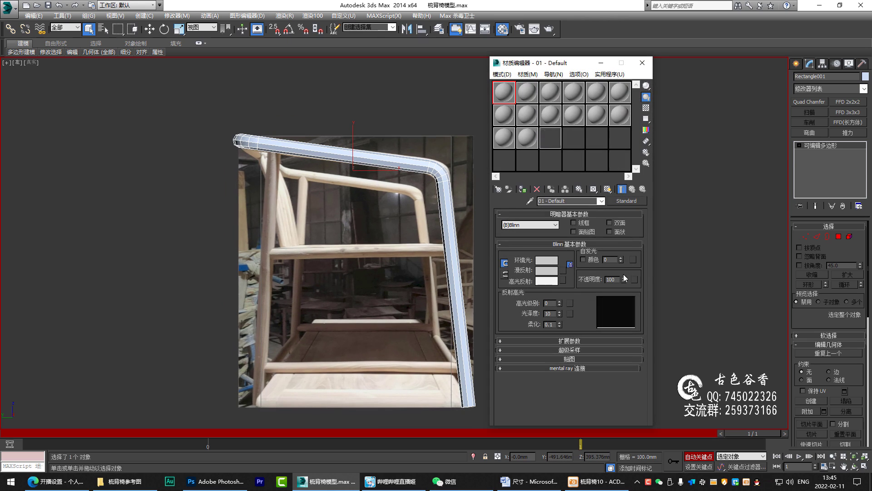
pyautogui.rightClick(623, 279)
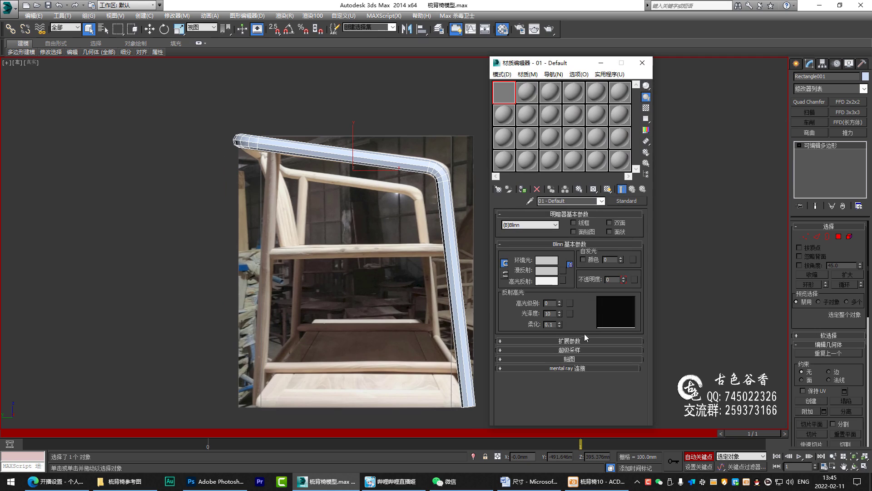
pyautogui.click(523, 189)
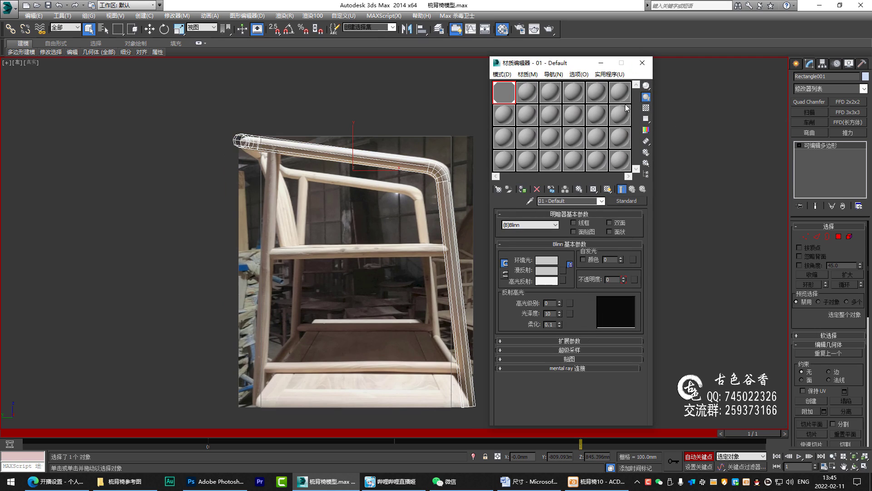
pyautogui.click(642, 63)
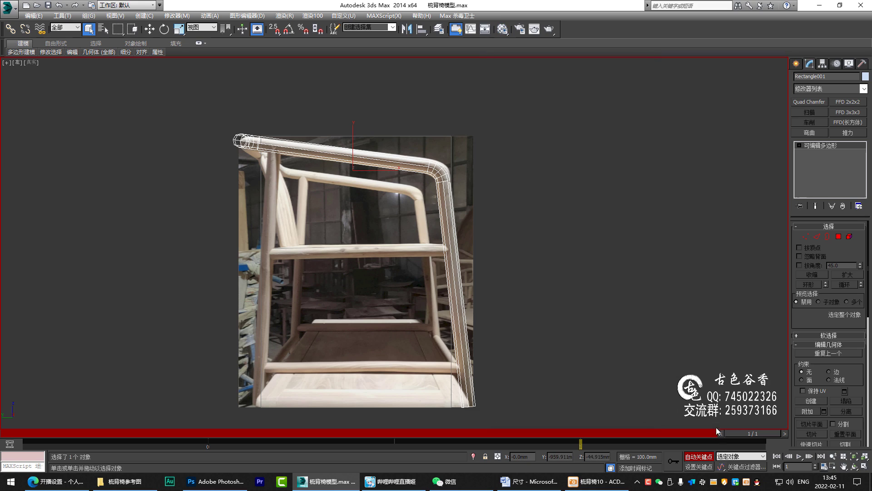
pyautogui.click(698, 457)
# - In Polygon mode, window-select the leg's bottom cap polygon in Perspective view
pyautogui.moveTo(509, 297); pyautogui.dragTo(574, 273, button='middle')
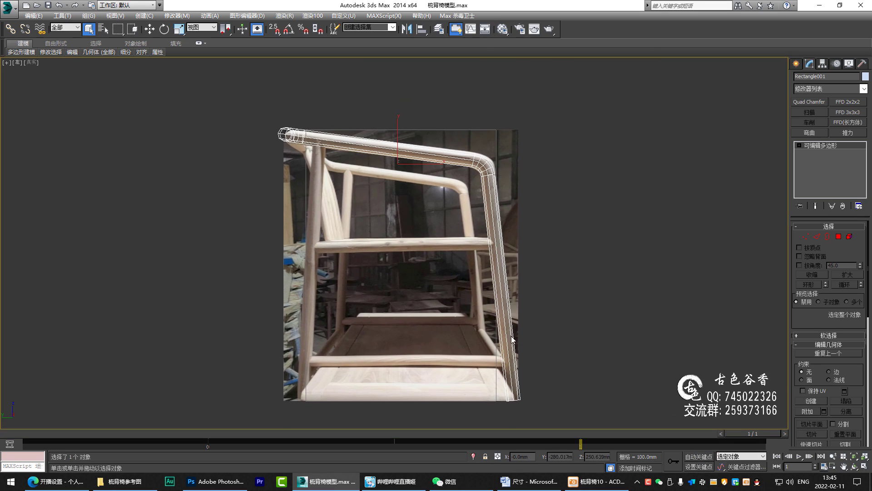
pyautogui.scroll(3, 495, 292)
pyautogui.scroll(2, 496, 292)
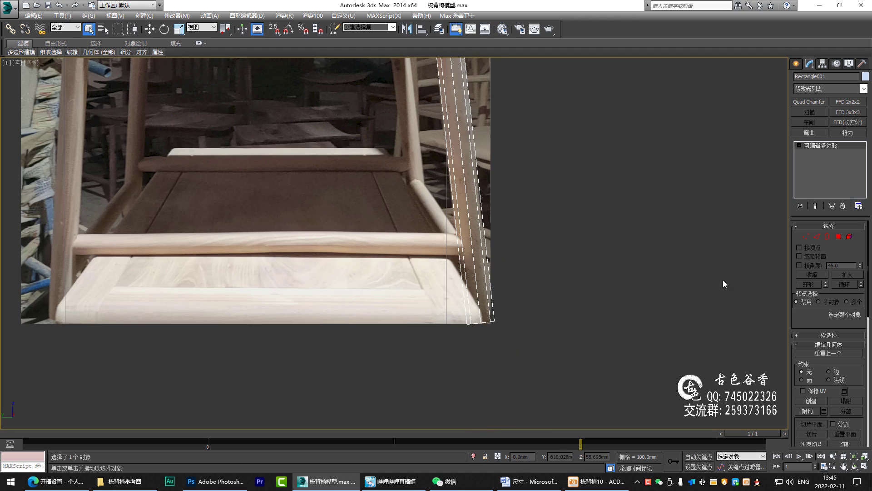
pyautogui.click(836, 238)
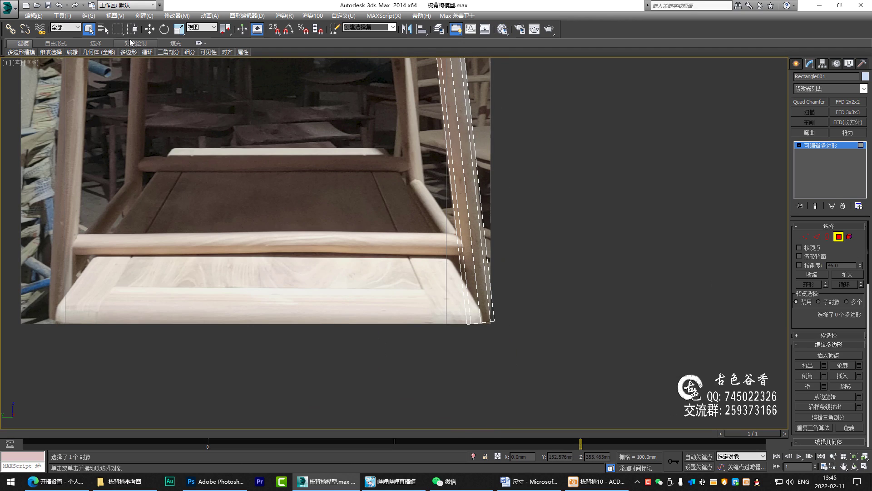
pyautogui.hotkey('ctrl', 'a')
pyautogui.moveTo(535, 299)
pyautogui.mouseDown(button='middle')
pyautogui.moveTo(509, 345)
pyautogui.moveTo(450, 354)
pyautogui.mouseUp(button='middle')
pyautogui.moveTo(631, 295); pyautogui.dragTo(555, 328, button='middle')
pyautogui.press('p')
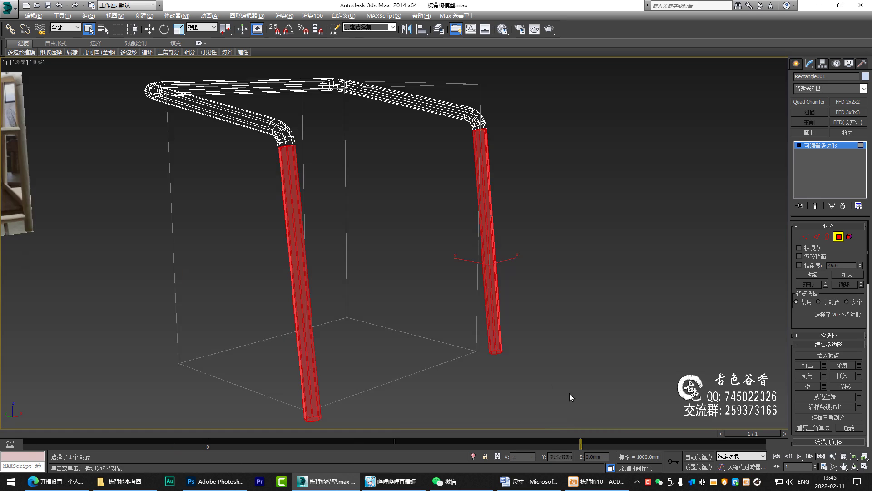
pyautogui.keyDown('alt'); pyautogui.moveTo(571, 396); pyautogui.dragTo(497, 350, button='middle'); pyautogui.keyUp('alt')
pyautogui.click(132, 29)
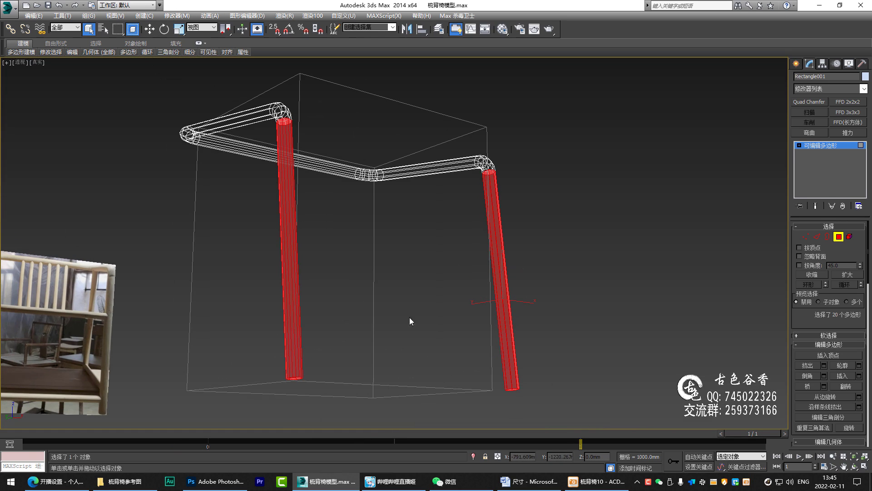
pyautogui.moveTo(410, 317); pyautogui.dragTo(591, 394)
# - Turn off fully-enclosed selection, shade the model and zoom onto the selected cap
pyautogui.keyDown('alt'); pyautogui.moveTo(591, 394); pyautogui.dragTo(515, 364, button='middle'); pyautogui.keyUp('alt')
pyautogui.scroll(2, 515, 364)
pyautogui.scroll(2, 190, 62)
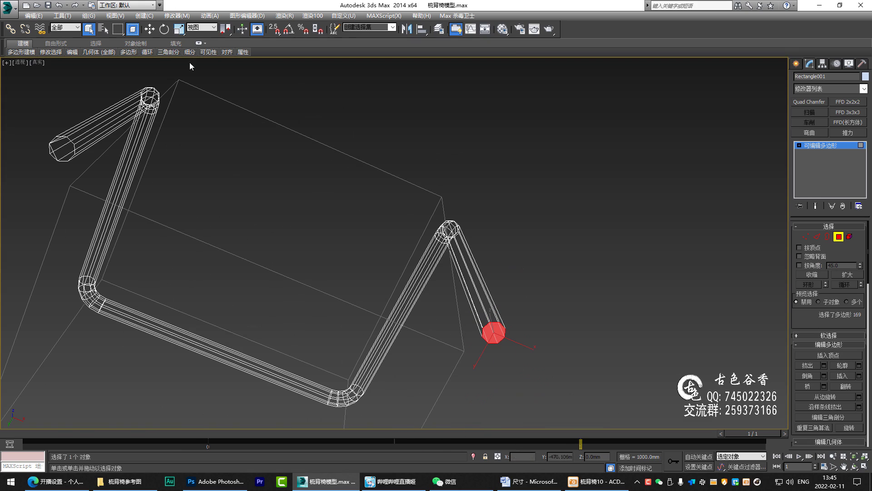
pyautogui.click(132, 29)
pyautogui.scroll(2, 521, 336)
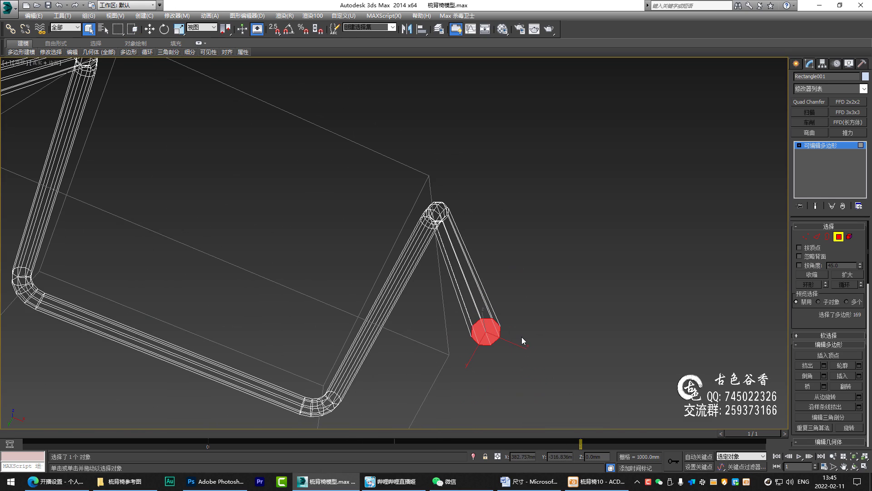
pyautogui.press('F3')
pyautogui.press('z')
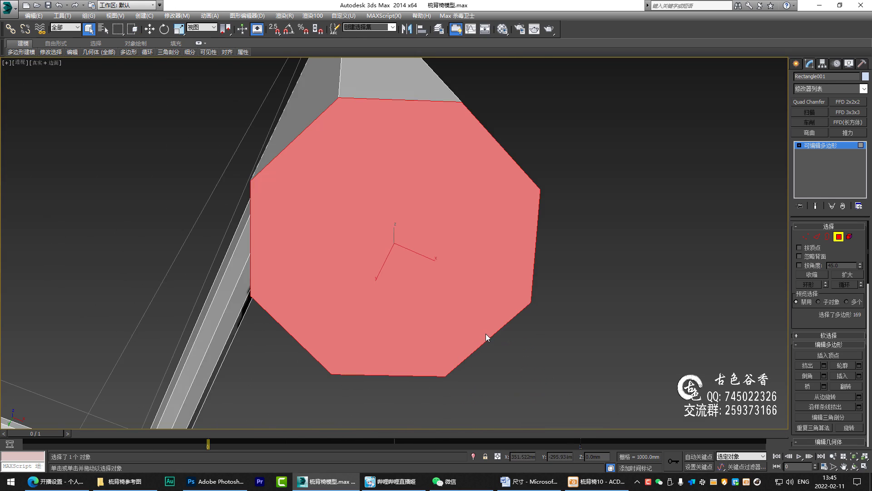
pyautogui.scroll(-2, 487, 333)
pyautogui.moveTo(486, 333)
pyautogui.keyDown('alt'); pyautogui.mouseDown(button='middle')
pyautogui.moveTo(454, 311)
pyautogui.moveTo(427, 312)
pyautogui.moveTo(426, 290)
pyautogui.mouseUp(button='middle'); pyautogui.keyUp('alt')
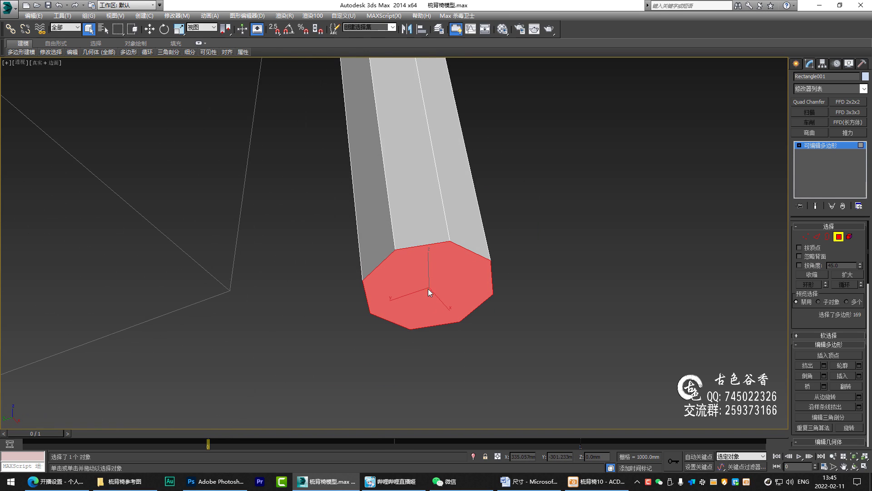
# - Inset the bottom cap polygon by about 3.4 mm
pyautogui.hotkey('shift', 'i')
pyautogui.keyDown('alt'); pyautogui.moveTo(473, 307); pyautogui.dragTo(406, 255, button='middle'); pyautogui.keyUp('alt')
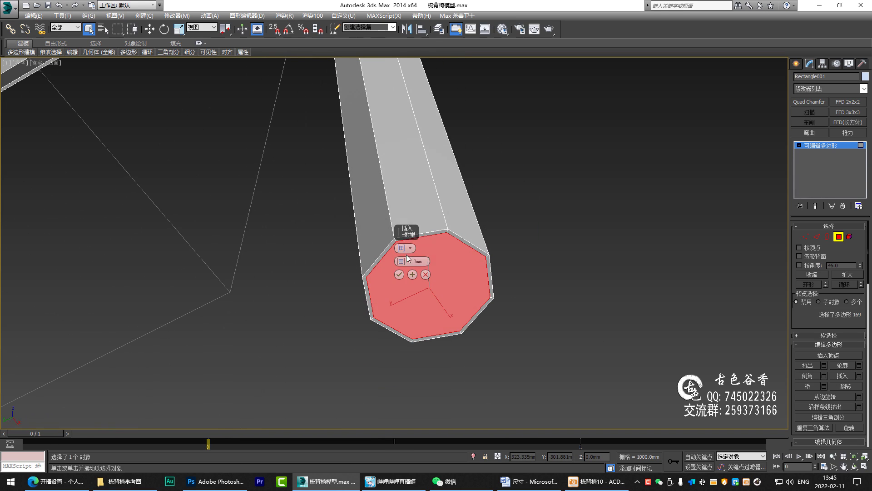
pyautogui.moveTo(402, 261); pyautogui.dragTo(403, 249)
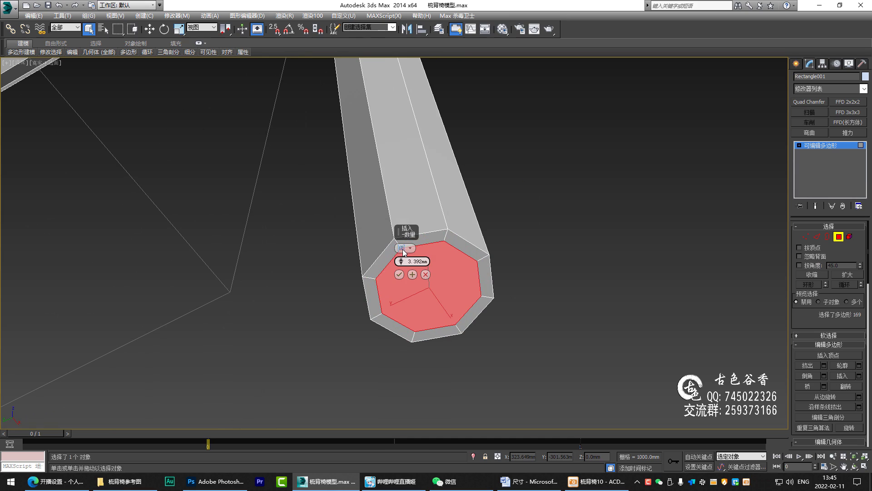
pyautogui.click(417, 275)
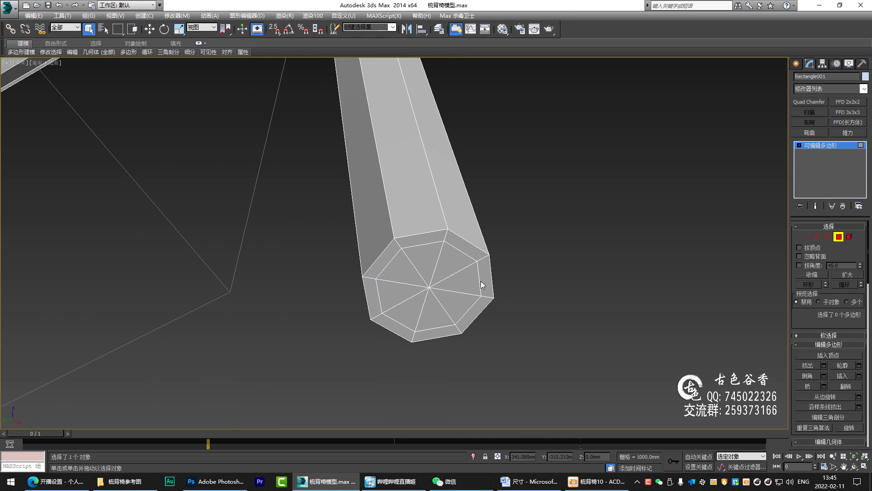
# - In Edge mode, select one long edge along the tube
pyautogui.moveTo(459, 280)
pyautogui.keyDown('alt'); pyautogui.mouseDown(button='middle')
pyautogui.moveTo(467, 182)
pyautogui.moveTo(454, 234)
pyautogui.moveTo(468, 275)
pyautogui.mouseUp(button='middle'); pyautogui.keyUp('alt')
pyautogui.press('2')
pyautogui.click(464, 232)
# - Ring the selected edge and connect it with 2 loops pinched 93
pyautogui.scroll(-4, 449, 200)
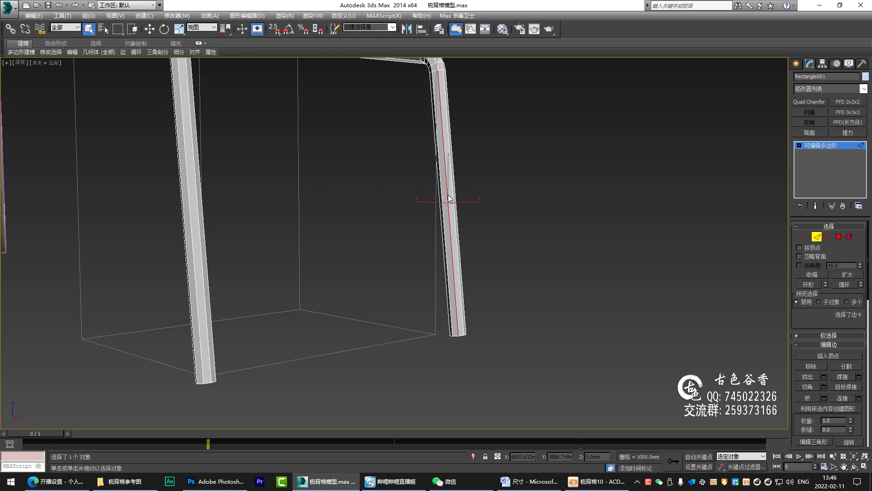
pyautogui.hotkey('alt', 'r')
pyautogui.scroll(-3, 468, 232)
pyautogui.hotkey('ctrl', 'shift', 'e')
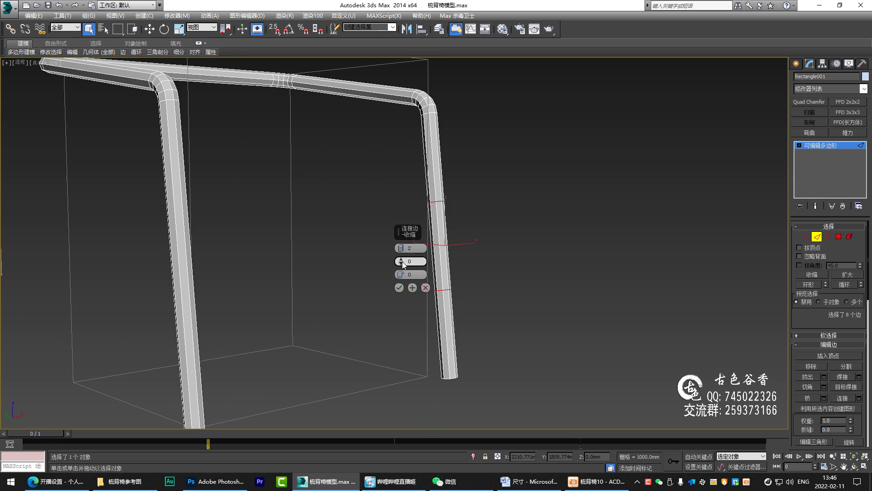
pyautogui.moveTo(403, 260); pyautogui.dragTo(403, 92)
pyautogui.click(399, 287)
# - Select a vertical edge near the leg bottom and trial a single-loop Connect, then cancel
pyautogui.scroll(3, 421, 296)
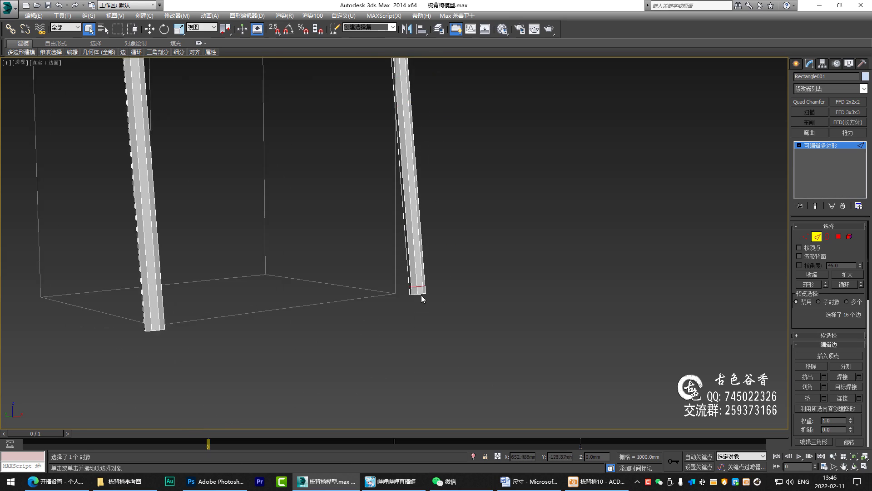
pyautogui.scroll(2, 425, 291)
pyautogui.click(425, 285)
pyautogui.scroll(4, 427, 291)
pyautogui.scroll(2, 429, 300)
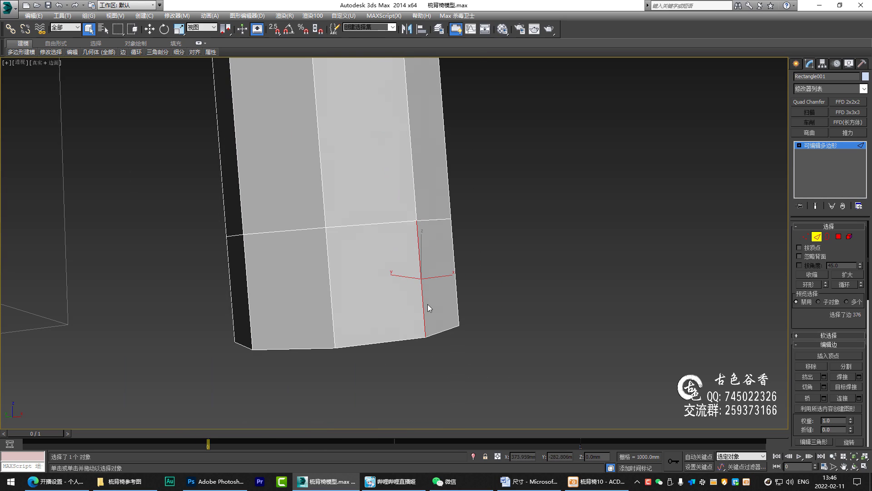
pyautogui.hotkey('ctrl', 'shift', 'e')
pyautogui.rightClick(406, 258)
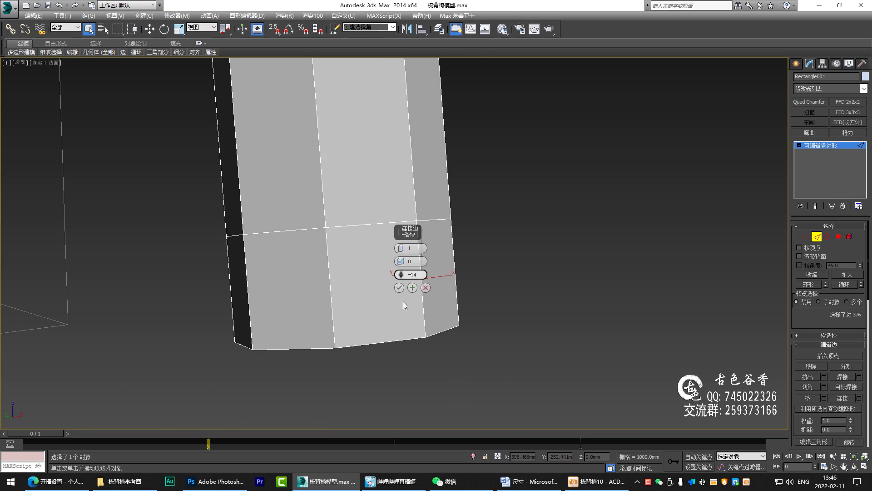
pyautogui.click(426, 287)
# - Add one edge loop slid to -70, close to the leg's bottom end
pyautogui.hotkey('alt', 'r')
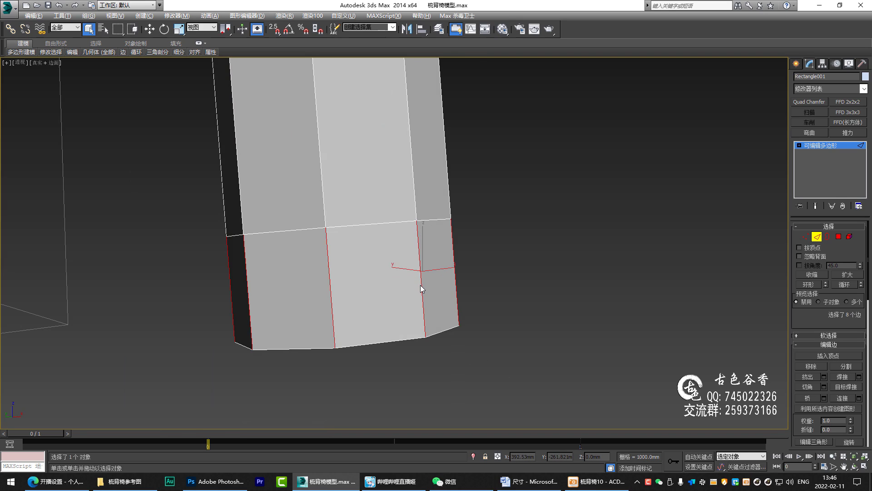
pyautogui.hotkey('ctrl', 'shift', 'e')
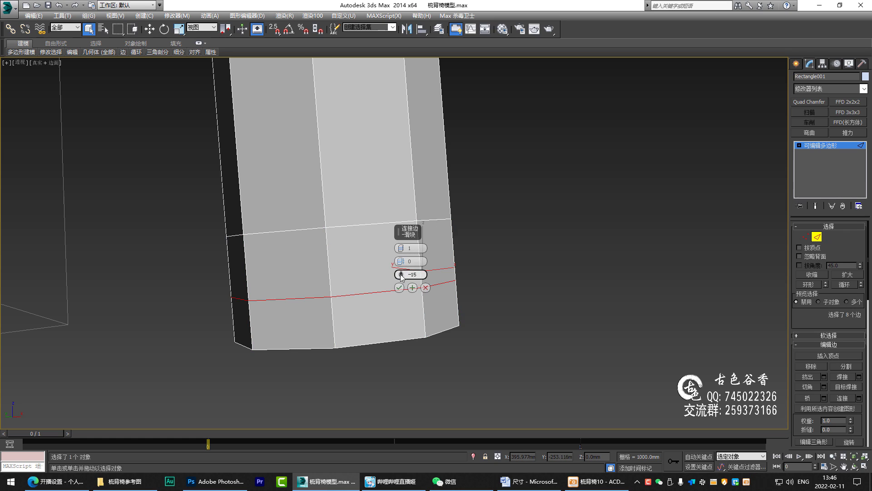
pyautogui.moveTo(402, 275); pyautogui.dragTo(410, 352)
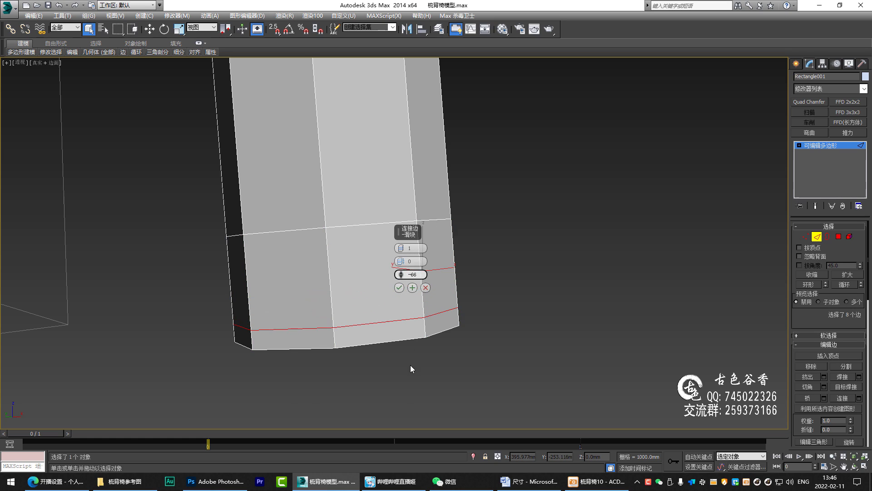
pyautogui.moveTo(410, 364); pyautogui.dragTo(410, 370)
pyautogui.click(400, 287)
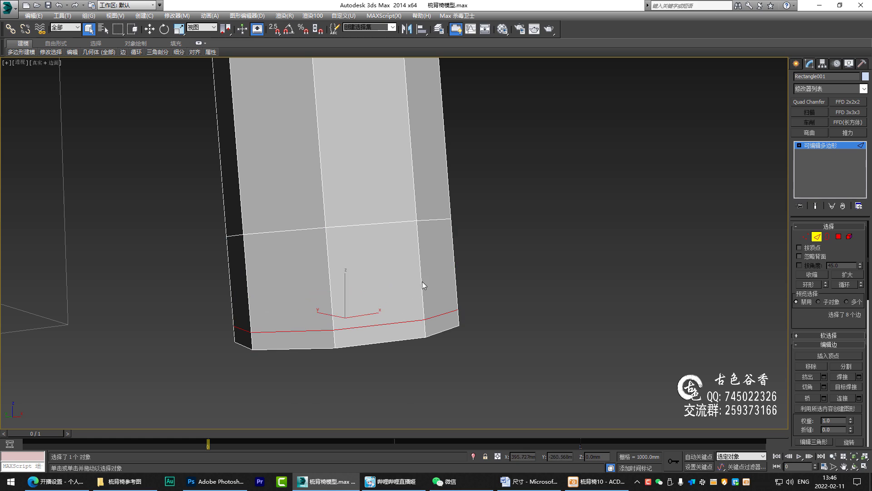
pyautogui.scroll(-3, 431, 303)
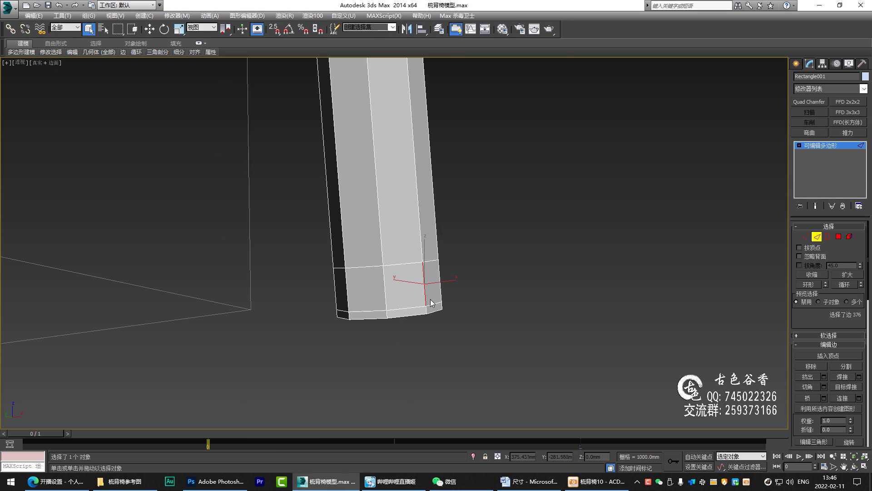
pyautogui.click(597, 481)
# - Go back to chair photo 04, sketch guide lines along the leg's slant, and return to 3ds Max
pyautogui.scroll(1, 456, 318)
pyautogui.scroll(1, 454, 321)
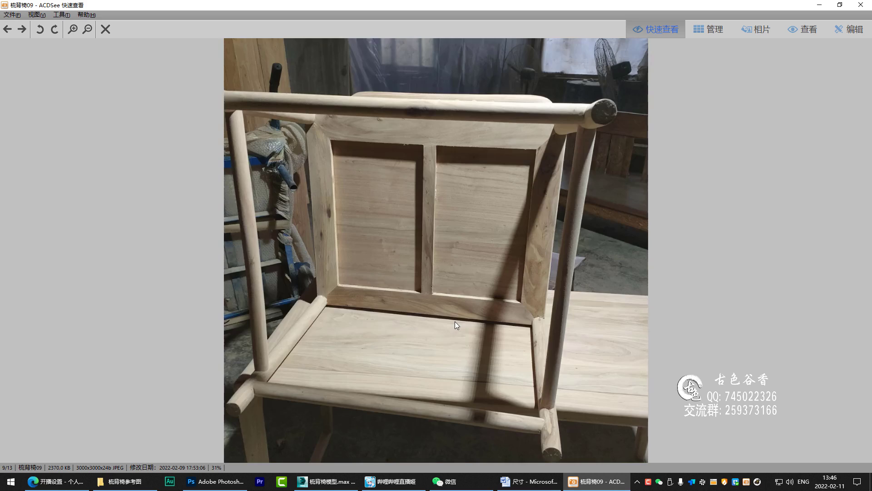
pyautogui.scroll(1, 454, 321)
pyautogui.scroll(2, 457, 318)
pyautogui.scroll(1, 462, 309)
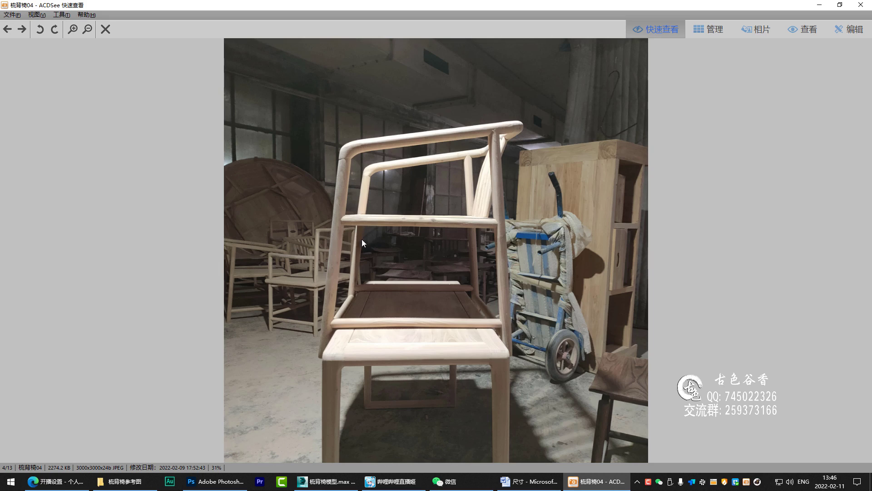
pyautogui.moveTo(344, 166); pyautogui.dragTo(334, 337)
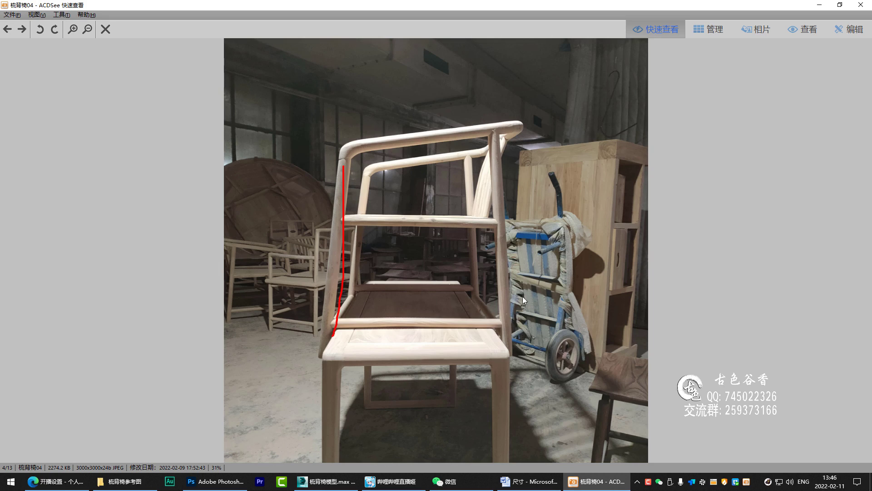
pyautogui.moveTo(497, 140); pyautogui.dragTo(496, 354)
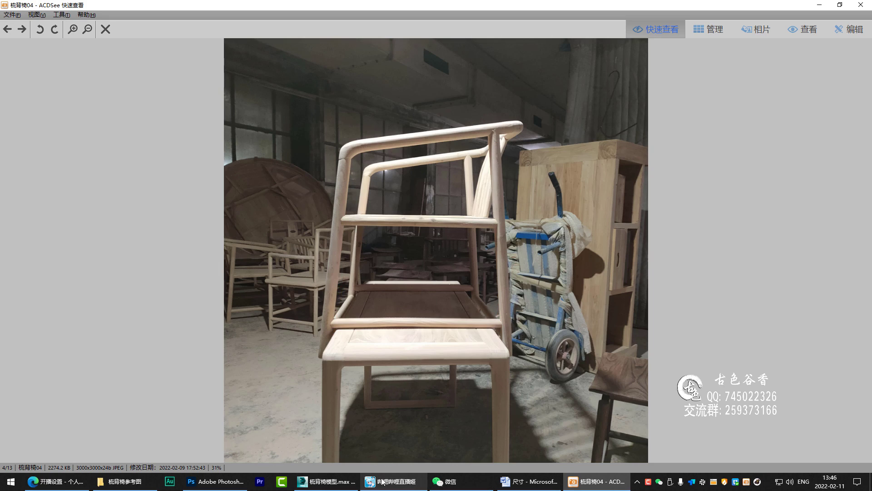
pyautogui.click(344, 486)
pyautogui.scroll(1, 462, 284)
# - Add another edge loop further up the leg and clear the edge selection
pyautogui.scroll(1, 462, 283)
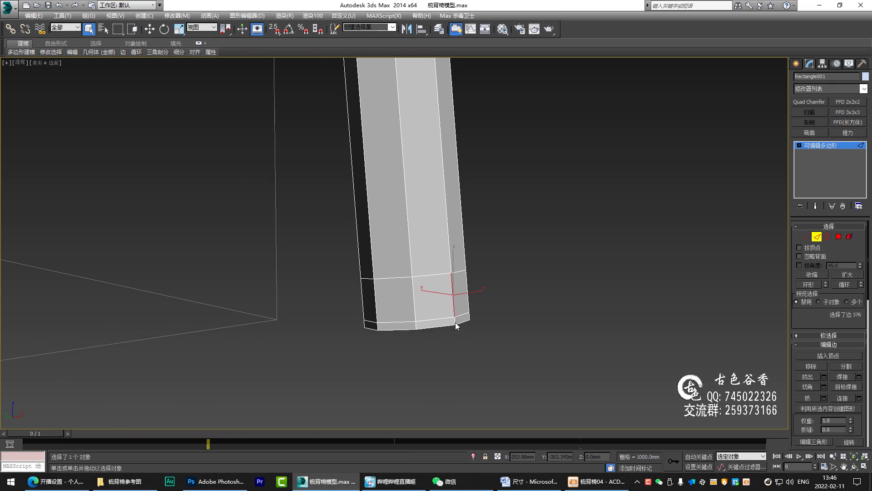
pyautogui.scroll(1, 447, 309)
pyautogui.hotkey('alt', 'r')
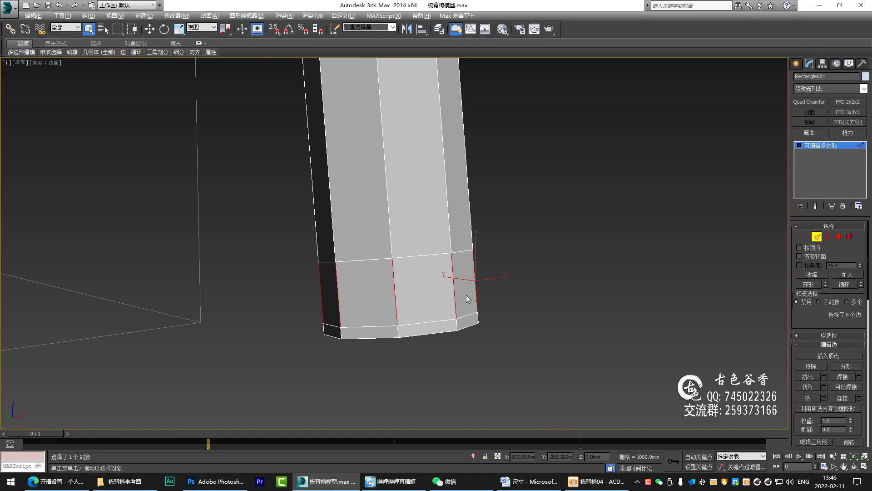
pyautogui.hotkey('ctrl', 'shift', 'e')
pyautogui.moveTo(400, 276); pyautogui.dragTo(393, 173)
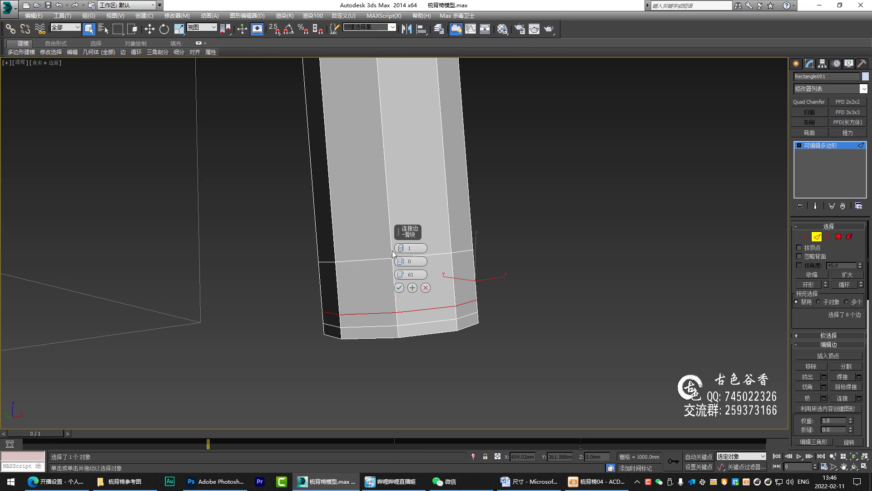
pyautogui.click(399, 287)
pyautogui.click(417, 257)
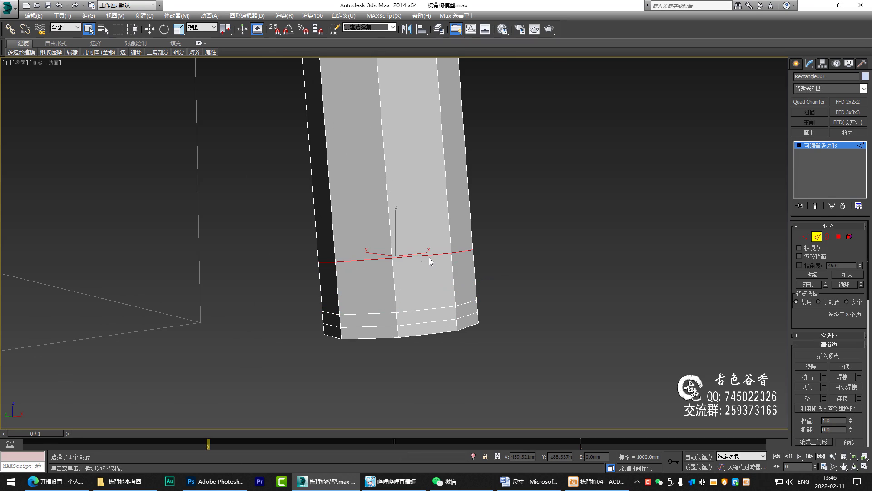
# - Zoom out to show both legs and exit Edge mode via the Editable Poly stack entry
pyautogui.hotkey('ctrl', 'd')
pyautogui.scroll(-3, 429, 257)
pyautogui.scroll(-4, 422, 288)
pyautogui.scroll(-5, 364, 195)
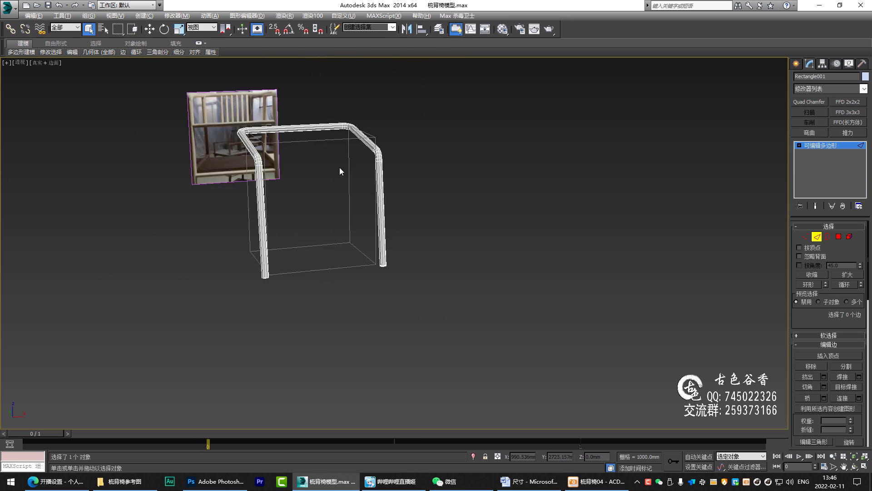
pyautogui.scroll(4, 253, 279)
pyautogui.scroll(-2, 295, 323)
pyautogui.scroll(-1, 304, 321)
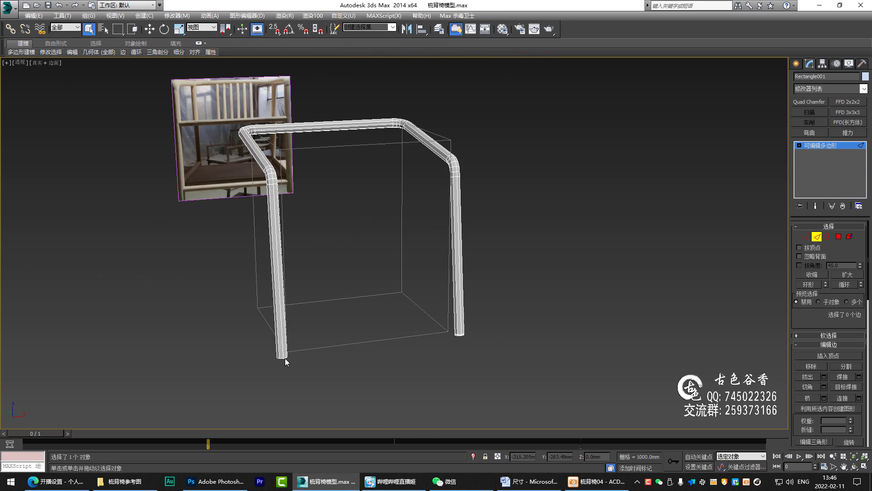
pyautogui.scroll(2, 284, 358)
pyautogui.scroll(-2, 312, 320)
pyautogui.click(823, 146)
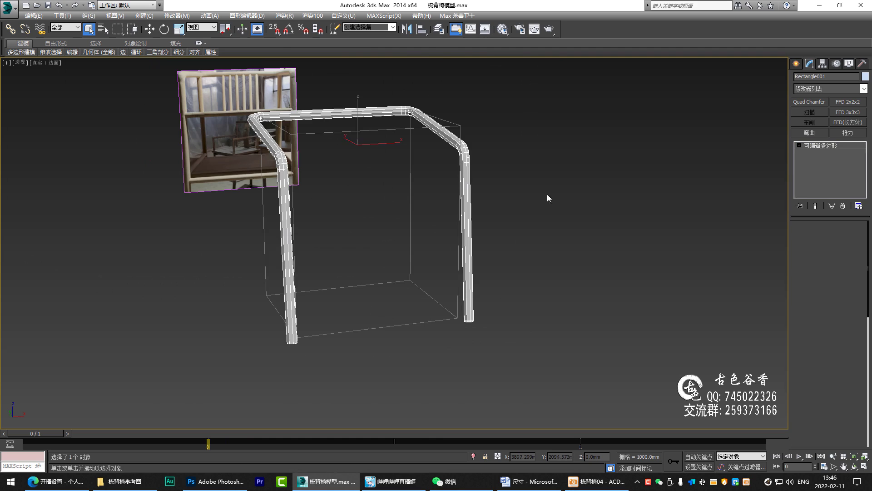
pyautogui.scroll(2, 487, 204)
# - Turn on the NURMS smoothing preview and orbit to the leg's bend
pyautogui.hotkey('ctrl', 'q')
pyautogui.keyDown('alt'); pyautogui.moveTo(511, 228); pyautogui.dragTo(530, 230, button='middle'); pyautogui.keyUp('alt')
pyautogui.scroll(2, 530, 231)
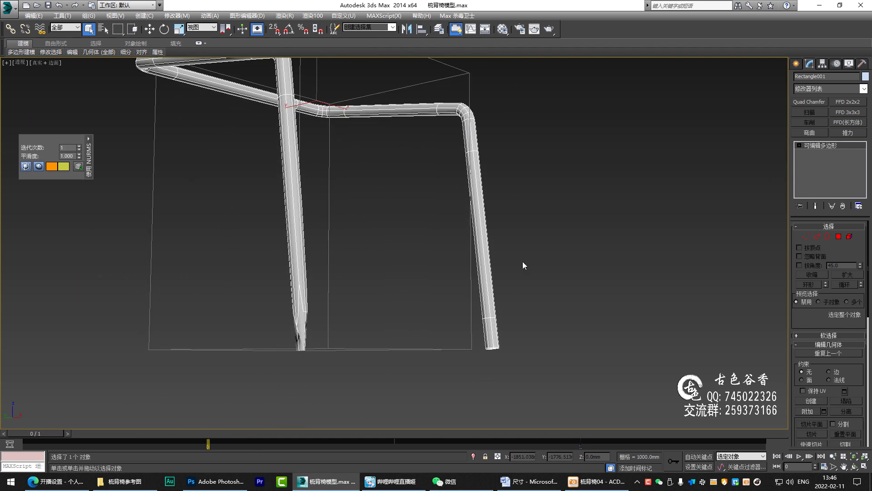
pyautogui.scroll(3, 522, 261)
pyautogui.scroll(2, 495, 348)
pyautogui.scroll(2, 493, 306)
pyautogui.moveTo(494, 306)
pyautogui.keyDown('alt'); pyautogui.mouseDown(button='middle')
pyautogui.moveTo(495, 356)
pyautogui.moveTo(511, 399)
pyautogui.moveTo(478, 206)
pyautogui.moveTo(504, 288)
pyautogui.moveTo(499, 243)
pyautogui.moveTo(593, 250)
pyautogui.moveTo(506, 219)
pyautogui.moveTo(432, 217)
pyautogui.mouseUp(button='middle'); pyautogui.keyUp('alt')
pyautogui.scroll(-4, 505, 288)
# - Add two spread-apart edge loops across the top bar's lengthwise edges
pyautogui.press('2')
pyautogui.moveTo(431, 217); pyautogui.dragTo(437, 129)
pyautogui.moveTo(437, 129)
pyautogui.keyDown('alt'); pyautogui.mouseDown(button='middle')
pyautogui.moveTo(432, 206)
pyautogui.moveTo(473, 230)
pyautogui.moveTo(394, 268)
pyautogui.mouseUp(button='middle'); pyautogui.keyUp('alt')
pyautogui.hotkey('ctrl', 'shift', 'e')
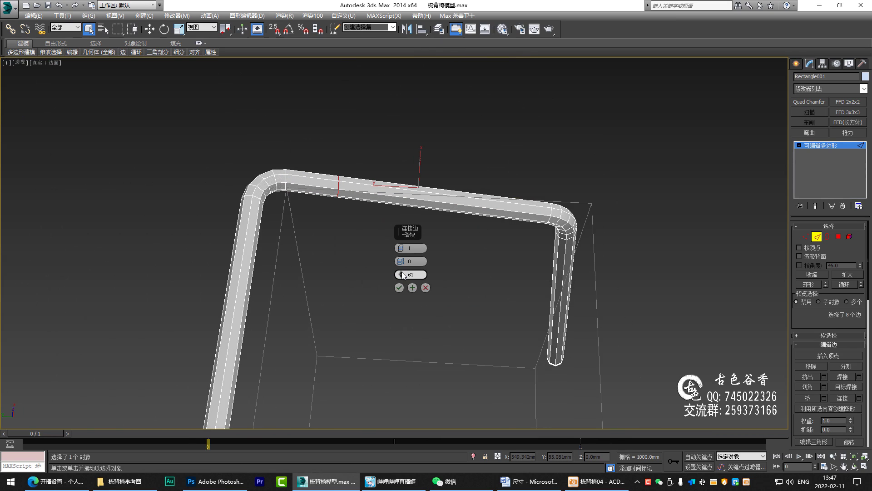
pyautogui.rightClick(402, 272)
pyautogui.click(400, 248)
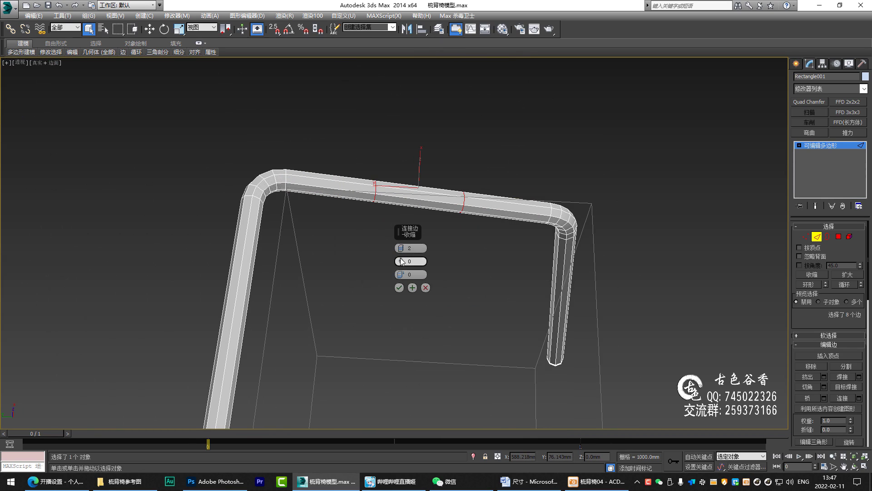
pyautogui.moveTo(401, 262); pyautogui.dragTo(432, 93)
pyautogui.click(399, 288)
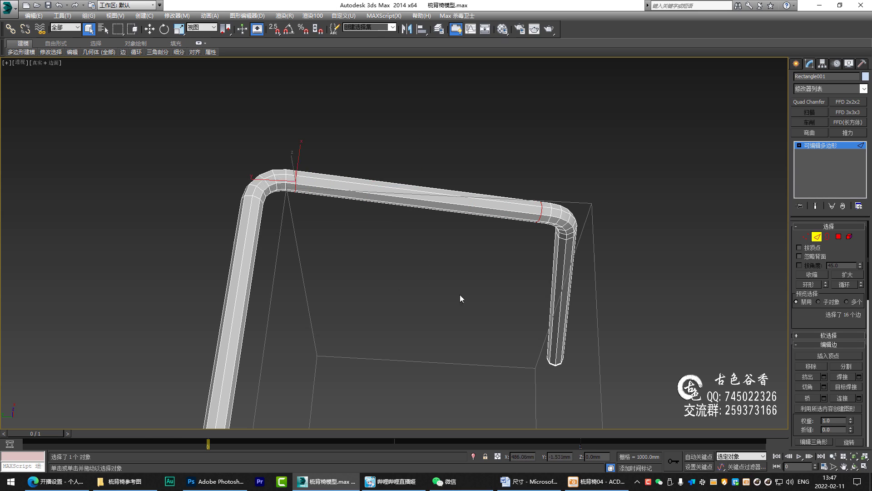
# - Add two pinched loops on the other bar, then apply a Symmetry modifier
pyautogui.moveTo(460, 294)
pyautogui.keyDown('alt'); pyautogui.mouseDown(button='middle')
pyautogui.moveTo(470, 241)
pyautogui.moveTo(451, 258)
pyautogui.moveTo(362, 266)
pyautogui.mouseUp(button='middle'); pyautogui.keyUp('alt')
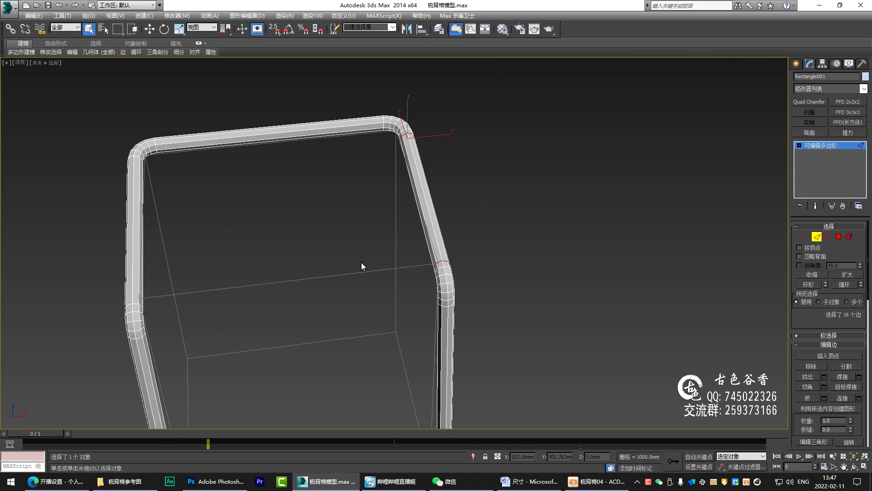
pyautogui.click(270, 140)
pyautogui.hotkey('ctrl', 'shift', 'e')
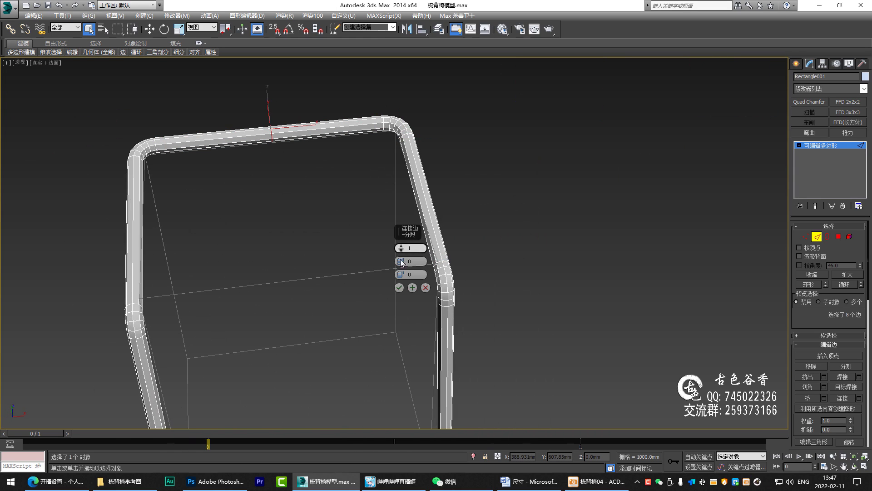
pyautogui.click(399, 288)
pyautogui.moveTo(290, 175); pyautogui.dragTo(330, 181, button='middle')
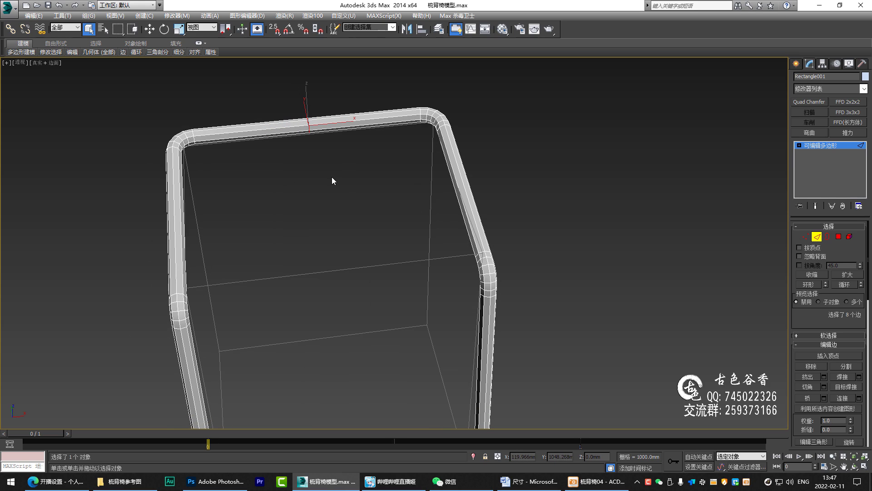
pyautogui.hotkey('alt', 's')
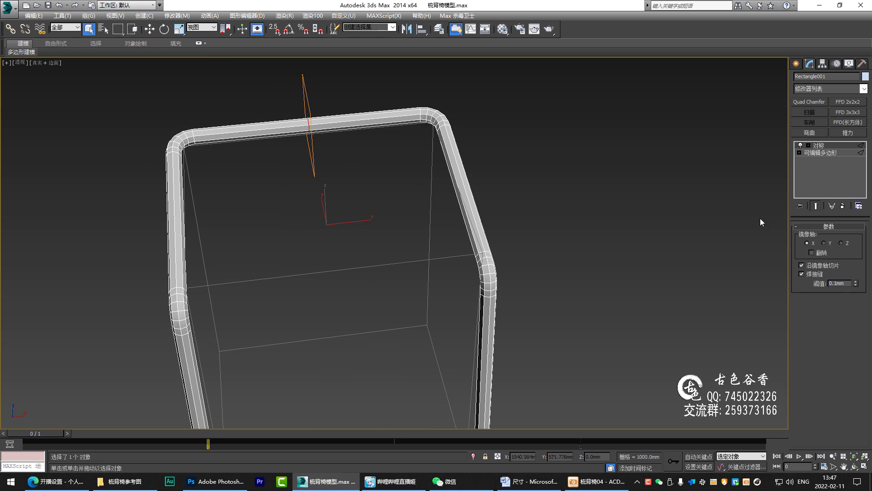
# - Collapse the Symmetry modifier into the editable poly and deselect the tube
pyautogui.scroll(-3, 531, 200)
pyautogui.moveTo(530, 200)
pyautogui.keyDown('alt'); pyautogui.mouseDown(button='middle')
pyautogui.moveTo(509, 199)
pyautogui.moveTo(487, 227)
pyautogui.moveTo(485, 206)
pyautogui.moveTo(364, 312)
pyautogui.moveTo(392, 266)
pyautogui.mouseUp(button='middle'); pyautogui.keyUp('alt')
pyautogui.scroll(3, 364, 312)
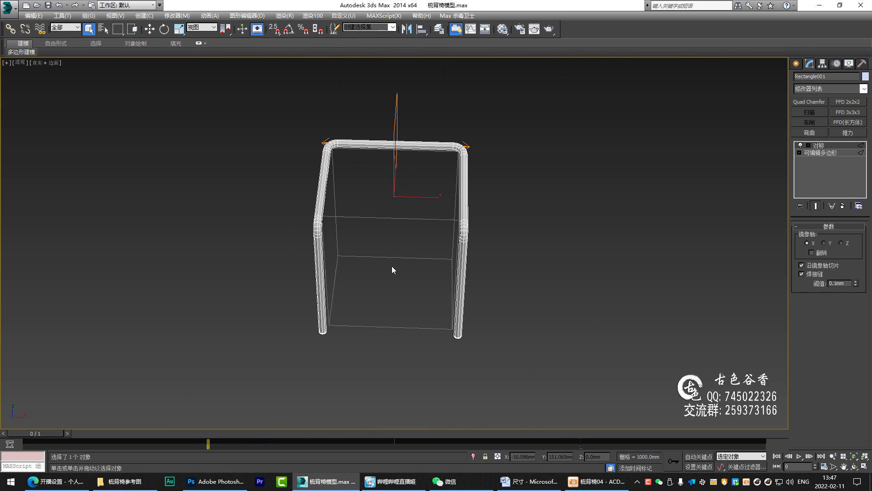
pyautogui.hotkey('ctrl', 'alt', 'c')
pyautogui.moveTo(405, 200)
pyautogui.keyDown('alt'); pyautogui.mouseDown(button='middle')
pyautogui.moveTo(419, 165)
pyautogui.moveTo(423, 198)
pyautogui.moveTo(402, 252)
pyautogui.moveTo(525, 234)
pyautogui.mouseUp(button='middle'); pyautogui.keyUp('alt')
pyautogui.click(525, 234)
# - Compare the tube in Left view with edges hidden, then bring up the ACDSee chair photo
pyautogui.moveTo(403, 277)
pyautogui.keyDown('alt'); pyautogui.mouseDown(button='middle')
pyautogui.moveTo(437, 258)
pyautogui.moveTo(139, 329)
pyautogui.mouseUp(button='middle'); pyautogui.keyUp('alt')
pyautogui.press('l')
pyautogui.press('F4')
pyautogui.scroll(-3, 410, 203)
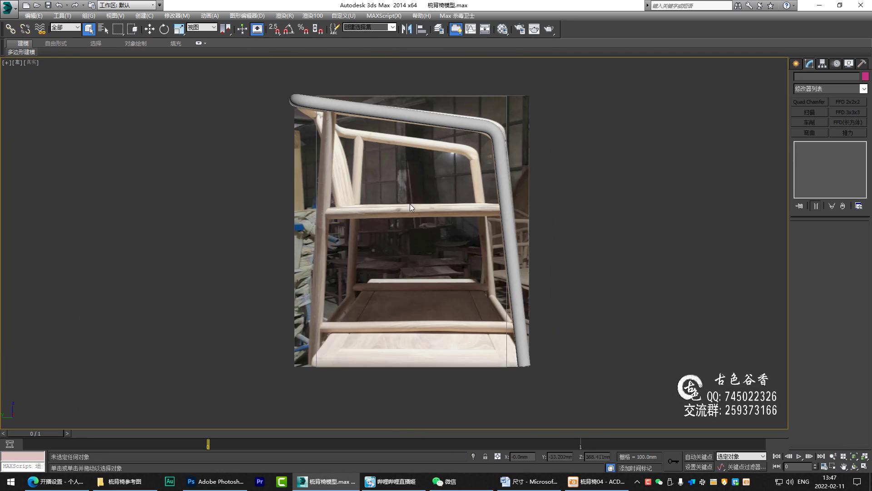
pyautogui.scroll(1, 387, 191)
pyautogui.scroll(2, 386, 177)
pyautogui.scroll(1, 390, 158)
pyautogui.scroll(2, 391, 173)
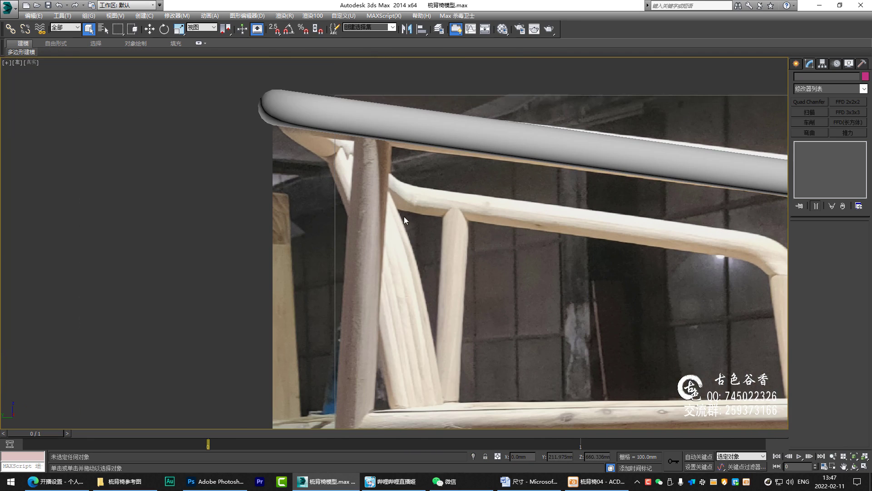
pyautogui.scroll(-3, 404, 216)
pyautogui.click(597, 481)
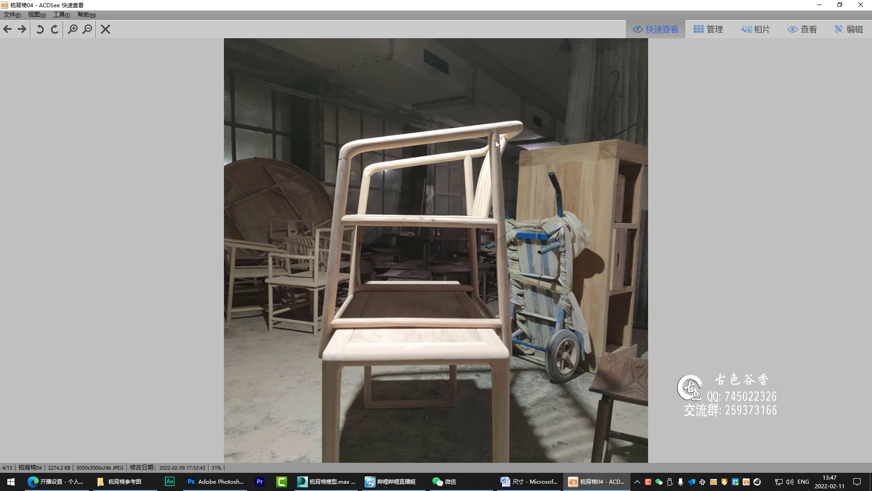
# - Zoom into the photo's armrest-to-back-post junction, toggle full screen, then return to 3ds Max
pyautogui.scroll(3, 501, 154)
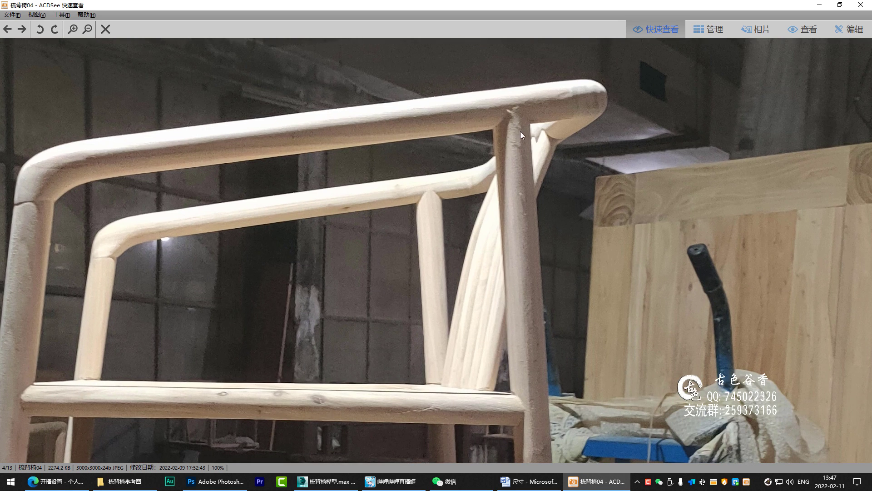
pyautogui.moveTo(513, 104)
pyautogui.mouseDown()
pyautogui.moveTo(541, 130)
pyautogui.moveTo(511, 115)
pyautogui.mouseUp()
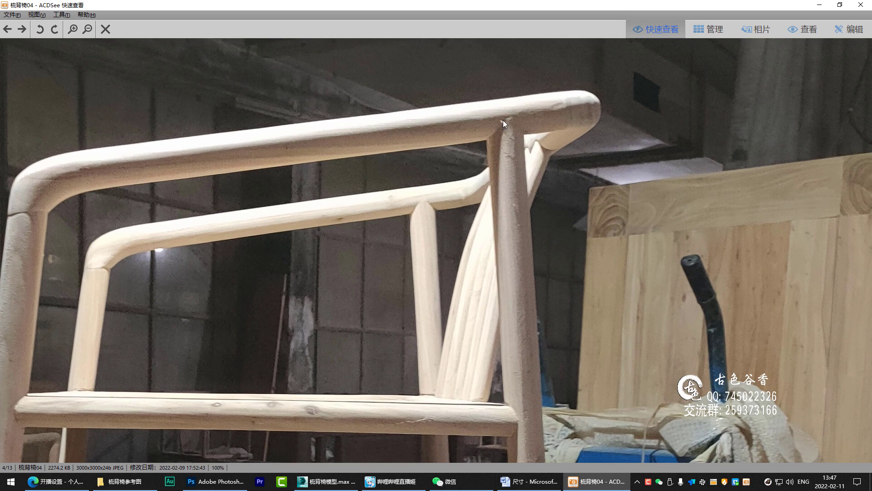
pyautogui.scroll(-3, 502, 241)
pyautogui.doubleClick(456, 291)
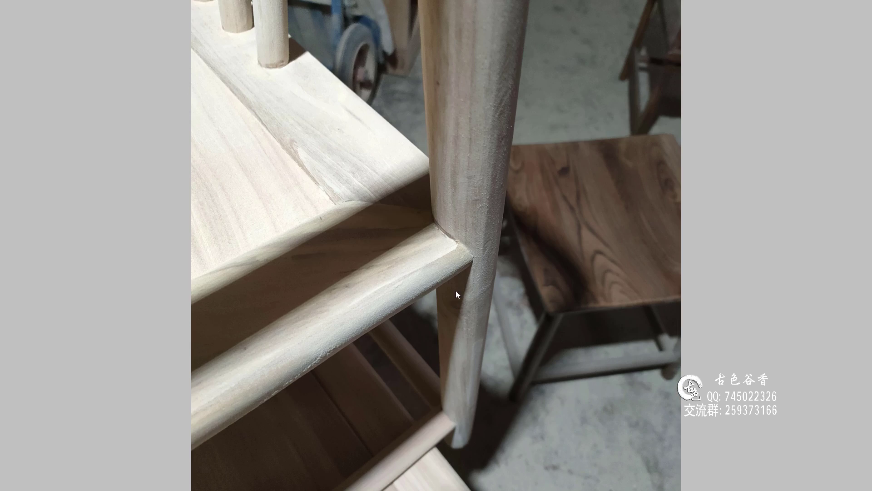
pyautogui.scroll(-1, 452, 294)
pyautogui.doubleClick(400, 354)
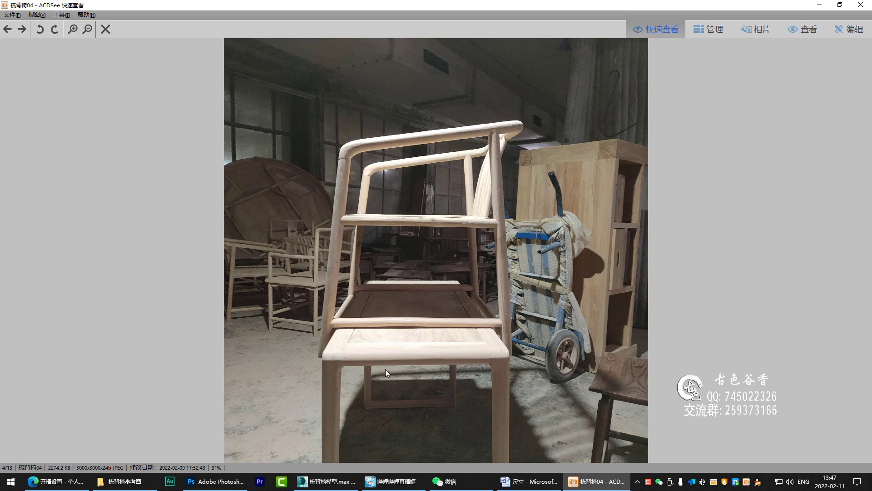
pyautogui.click(327, 482)
# - Select the armrest tube and pick the Cylinder tool under Geometry > Standard Primitives
pyautogui.scroll(-3, 411, 156)
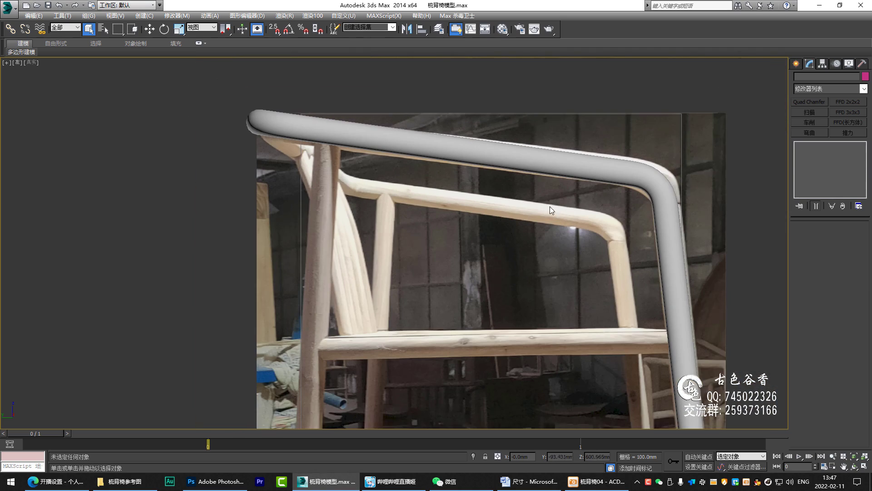
pyautogui.click(597, 220)
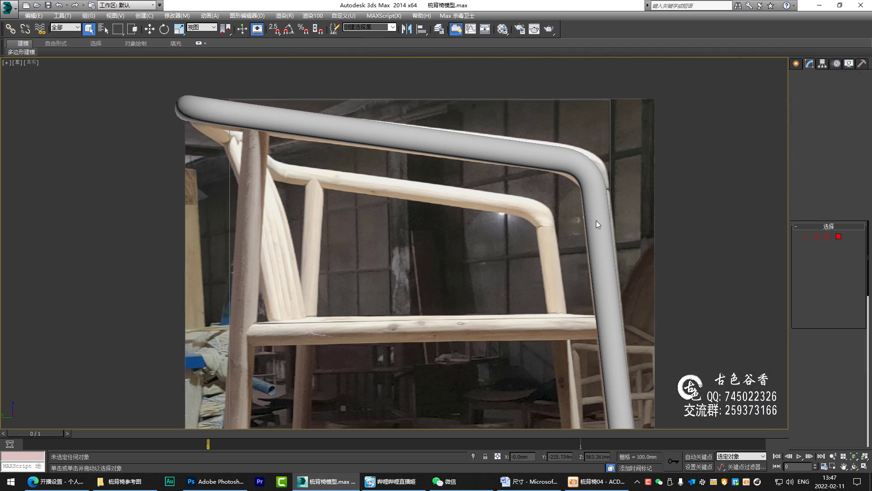
pyautogui.click(795, 65)
pyautogui.click(798, 79)
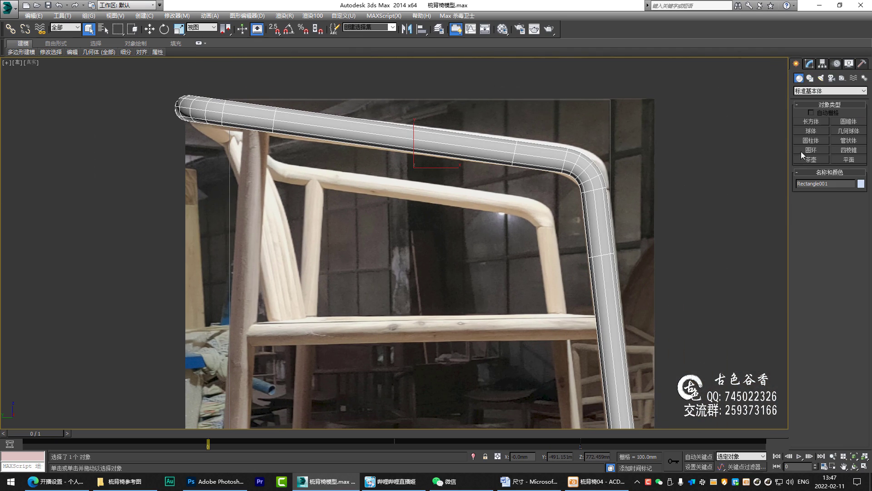
pyautogui.moveTo(686, 249); pyautogui.dragTo(677, 144, button='middle')
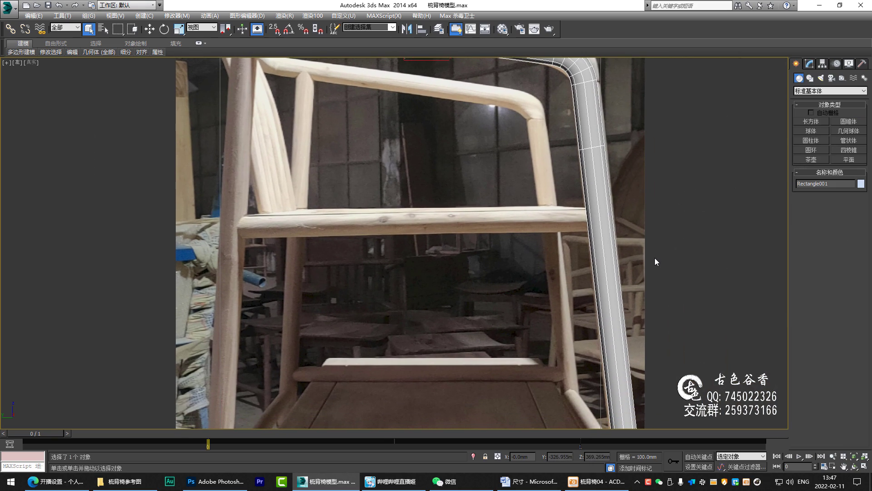
pyautogui.click(812, 141)
pyautogui.scroll(-2, 606, 224)
pyautogui.scroll(-2, 513, 224)
pyautogui.scroll(-1, 473, 280)
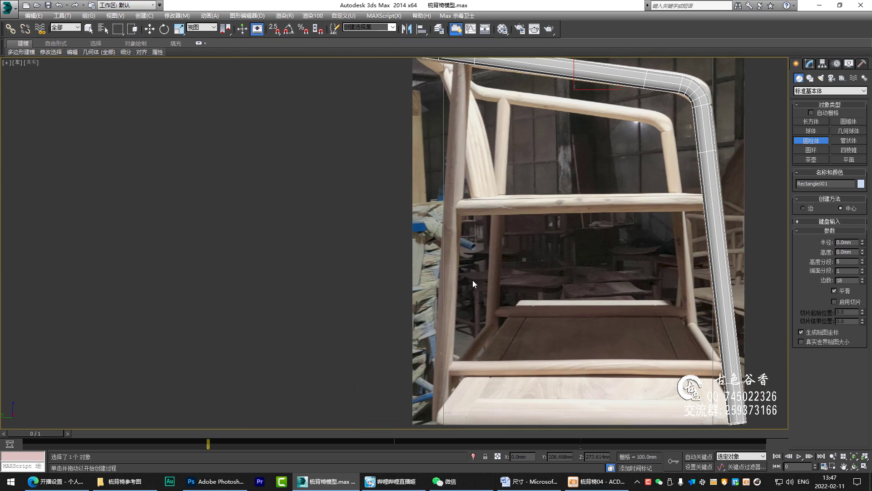
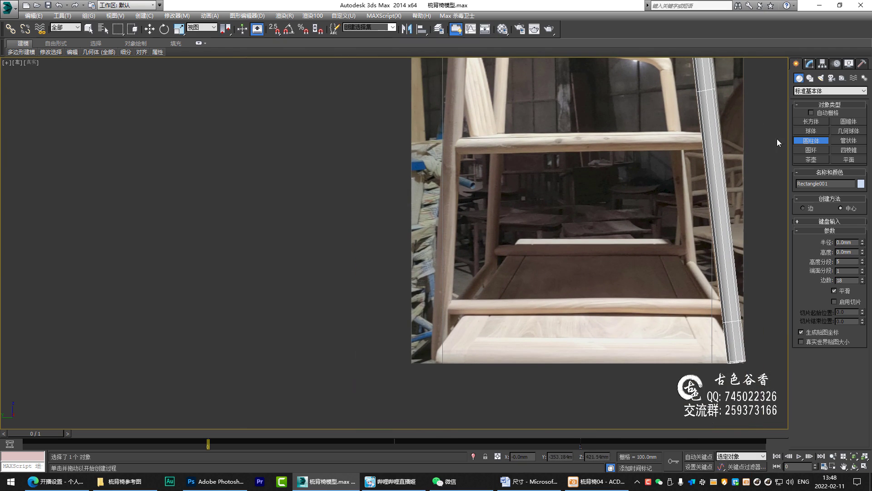
# - Start a 37 mm renderable Line at the top of the chair's front leg in the Left view
pyautogui.click(809, 78)
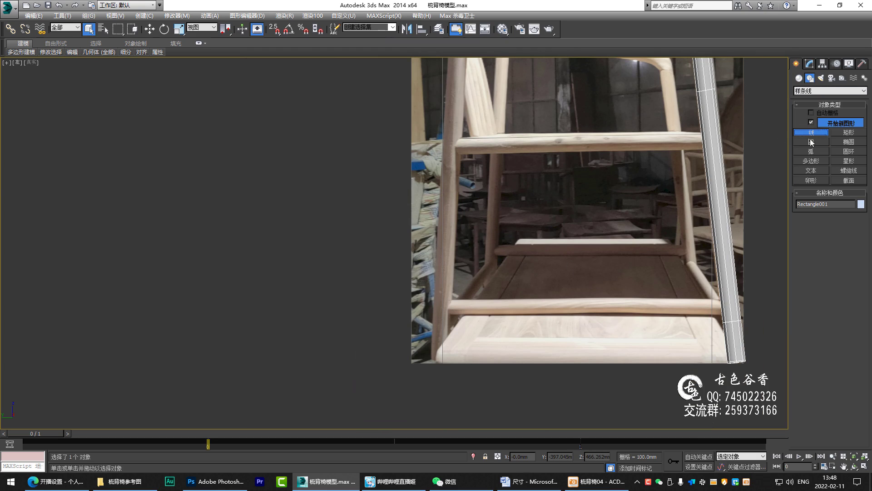
pyautogui.moveTo(440, 305)
pyautogui.mouseDown(button='middle')
pyautogui.moveTo(444, 367)
pyautogui.moveTo(446, 325)
pyautogui.mouseUp(button='middle')
pyautogui.scroll(-2, 455, 154)
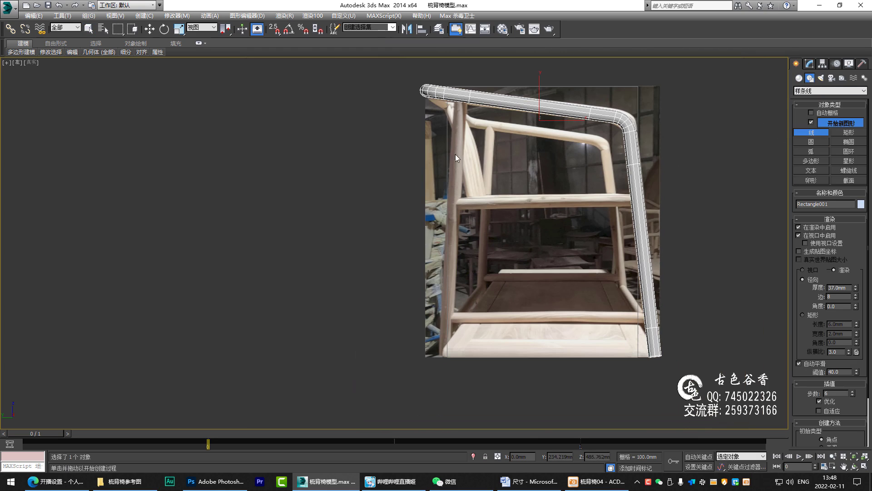
pyautogui.click(461, 102)
pyautogui.scroll(2, 443, 356)
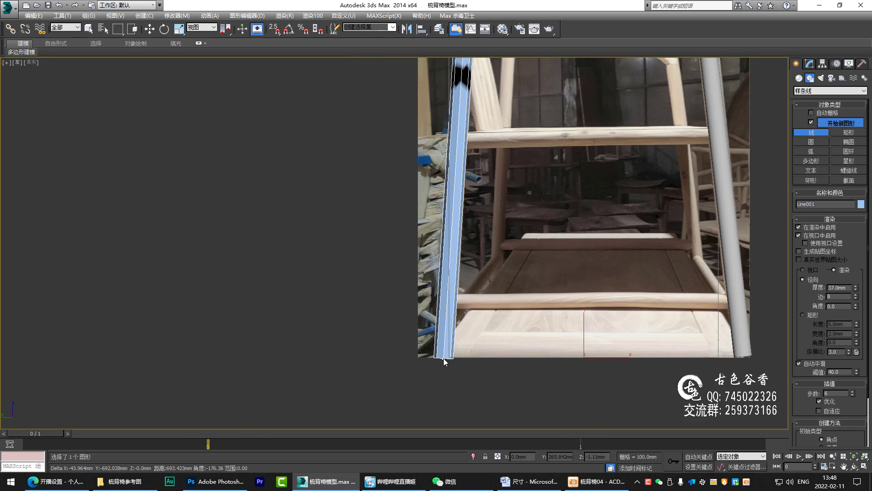
# - End the leg line at the leg's bottom and switch to a shaded Front view
pyautogui.click(444, 361)
pyautogui.rightClick(517, 342)
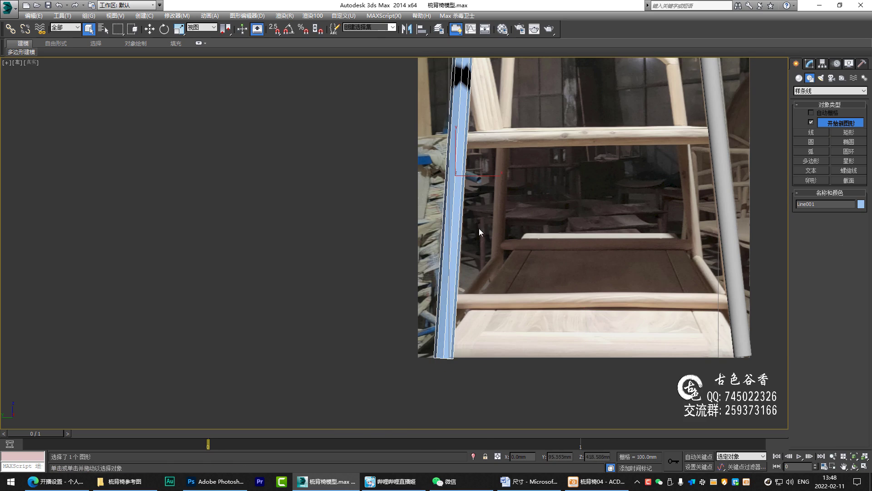
pyautogui.moveTo(531, 66); pyautogui.dragTo(454, 197, button='middle')
pyautogui.hotkey('shift', 'F3')
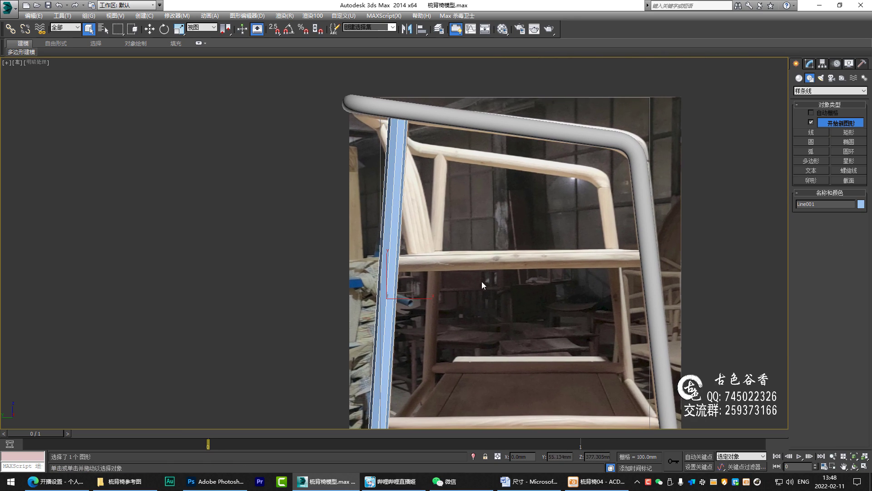
pyautogui.hotkey('alt', 'w')
pyautogui.rightClick(364, 162)
pyautogui.hotkey('alt', 'w')
pyautogui.press('w')
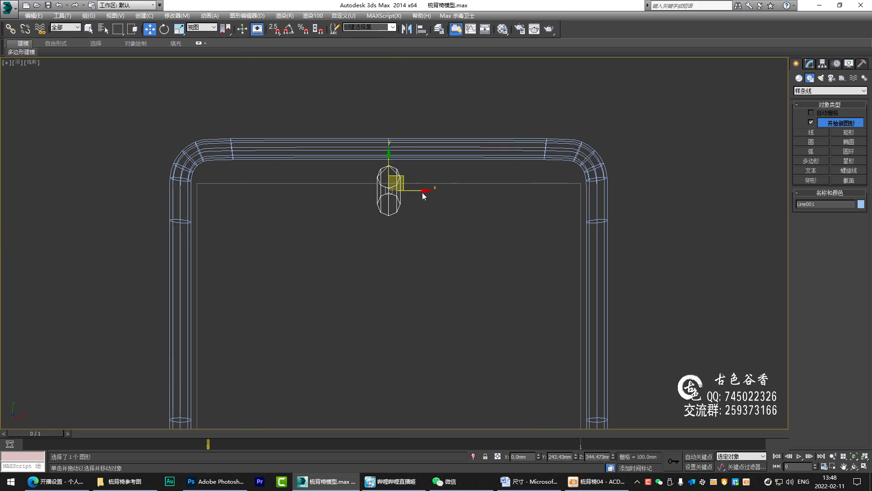
# - Move the leg left and snap it onto the top rail's end point with 2.5D snap
pyautogui.moveTo(418, 192); pyautogui.dragTo(217, 190)
pyautogui.scroll(2, 217, 189)
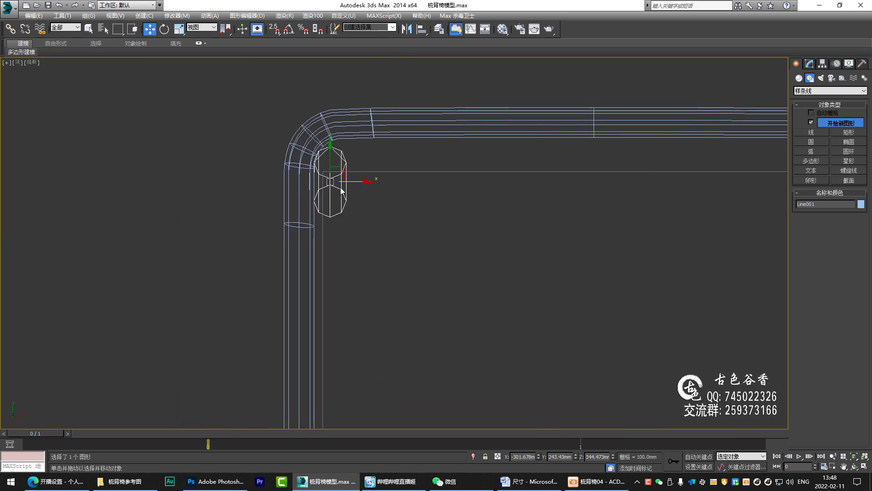
pyautogui.scroll(2, 217, 190)
pyautogui.scroll(1, 382, 199)
pyautogui.press('s')
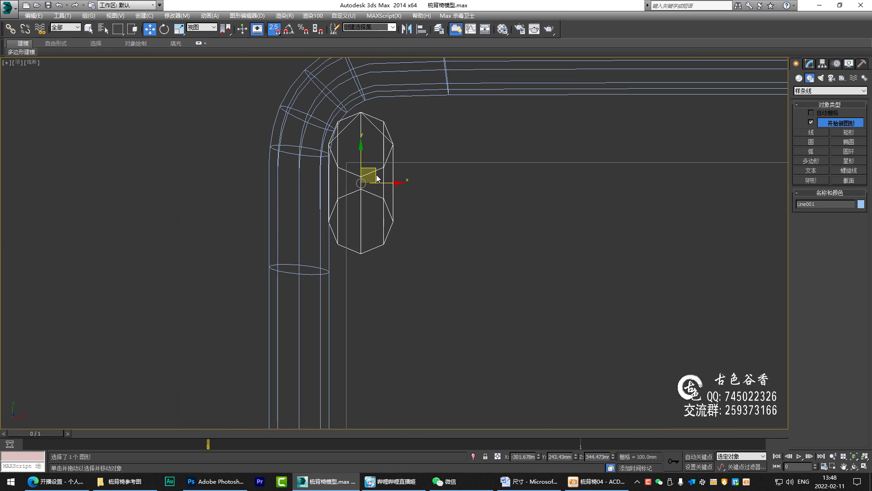
pyautogui.moveTo(377, 179); pyautogui.dragTo(299, 182)
# - Return to Perspective and orbit around the frame to check the leg's placement
pyautogui.moveTo(484, 192); pyautogui.dragTo(408, 197, button='middle')
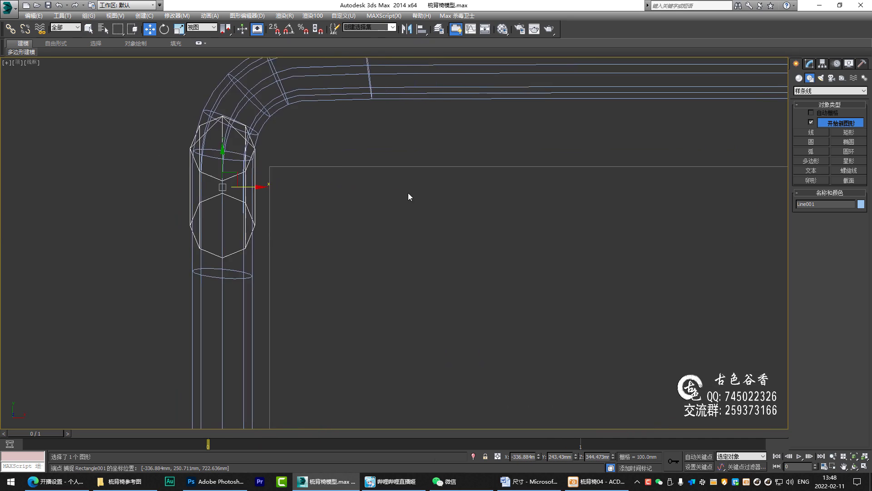
pyautogui.scroll(-3, 489, 219)
pyautogui.hotkey('alt', 'w')
pyautogui.hotkey('alt', 'w')
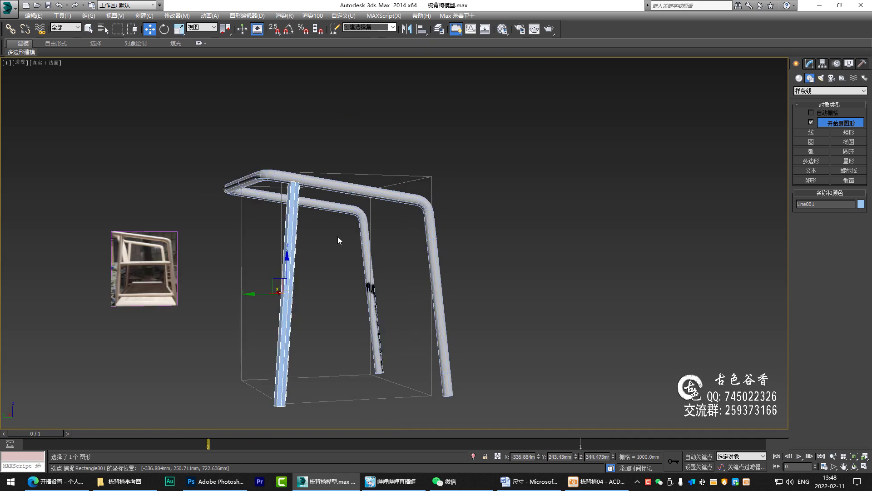
pyautogui.scroll(2, 338, 237)
pyautogui.moveTo(338, 226)
pyautogui.keyDown('alt'); pyautogui.mouseDown(button='middle')
pyautogui.moveTo(447, 242)
pyautogui.moveTo(501, 238)
pyautogui.moveTo(337, 258)
pyautogui.mouseUp(button='middle'); pyautogui.keyUp('alt')
pyautogui.scroll(-5, 336, 257)
pyautogui.scroll(3, 406, 189)
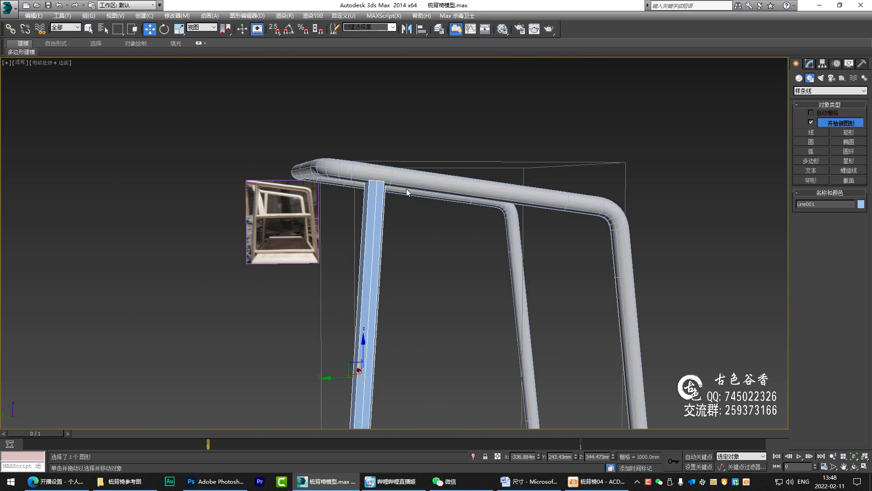
pyautogui.keyDown('alt'); pyautogui.moveTo(407, 189); pyautogui.dragTo(388, 216, button='middle'); pyautogui.keyUp('alt')
pyautogui.keyDown('alt'); pyautogui.moveTo(378, 251); pyautogui.dragTo(384, 232, button='middle'); pyautogui.keyUp('alt')
pyautogui.scroll(-3, 373, 249)
# - Convert Line001 to Editable Poly and box-select its top vertices in the Left view
pyautogui.rightClick(381, 230)
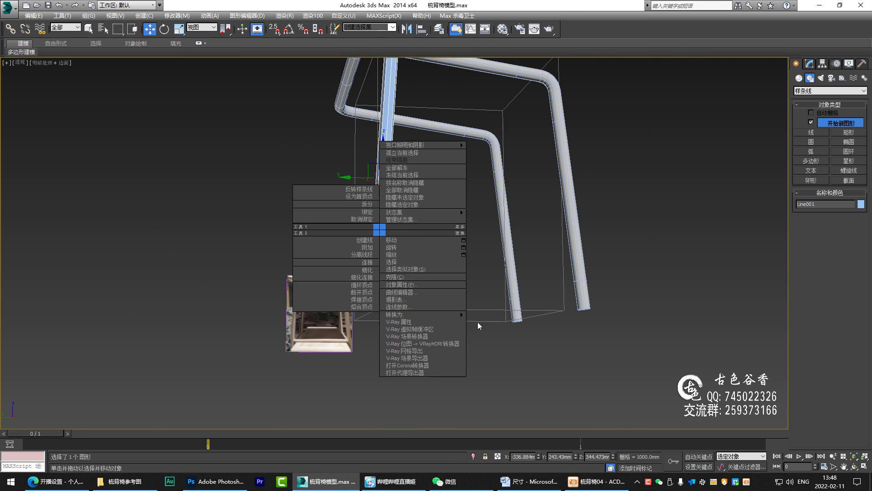
pyautogui.moveTo(423, 314)
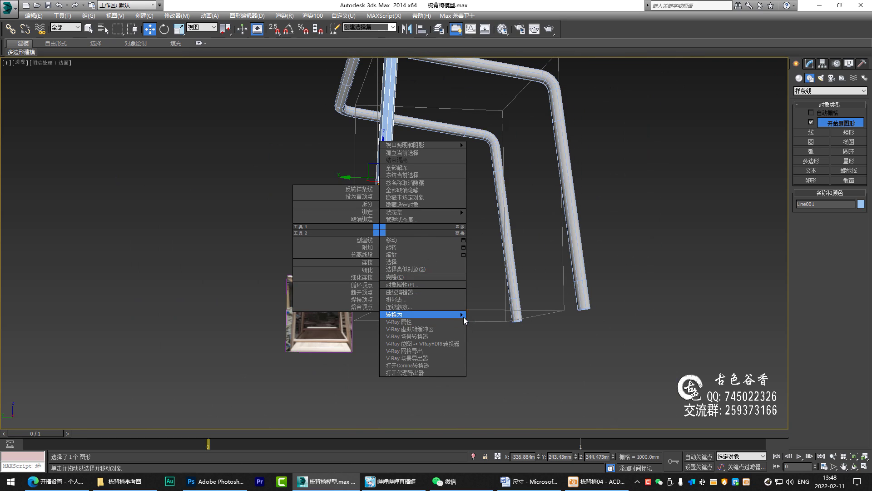
pyautogui.click(497, 329)
pyautogui.moveTo(479, 323)
pyautogui.keyDown('alt'); pyautogui.mouseDown(button='middle')
pyautogui.moveTo(372, 217)
pyautogui.moveTo(271, 288)
pyautogui.mouseUp(button='middle'); pyautogui.keyUp('alt')
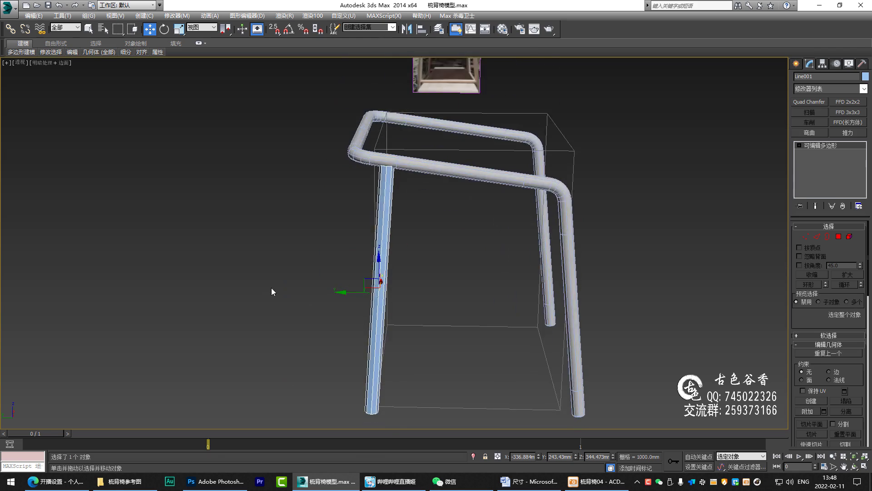
pyautogui.press('l')
pyautogui.scroll(5, 377, 198)
pyautogui.scroll(2, 383, 202)
pyautogui.press('1')
pyautogui.moveTo(272, 130)
pyautogui.mouseDown()
pyautogui.moveTo(391, 168)
pyautogui.moveTo(362, 150)
pyautogui.moveTo(367, 127)
pyautogui.mouseUp()
pyautogui.scroll(2, 353, 146)
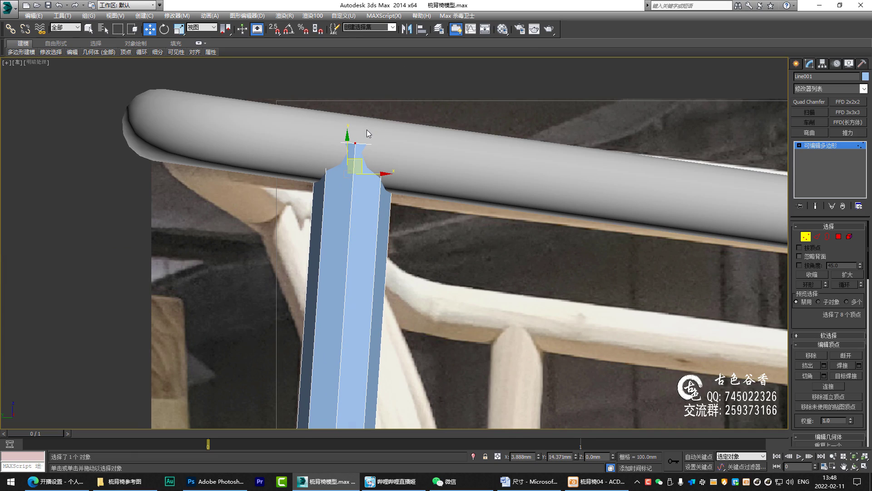
# - Assign the grey 01 - Default material to the leg and close the Material Editor
pyautogui.moveTo(366, 129); pyautogui.dragTo(339, 121, button='middle')
pyautogui.press('m')
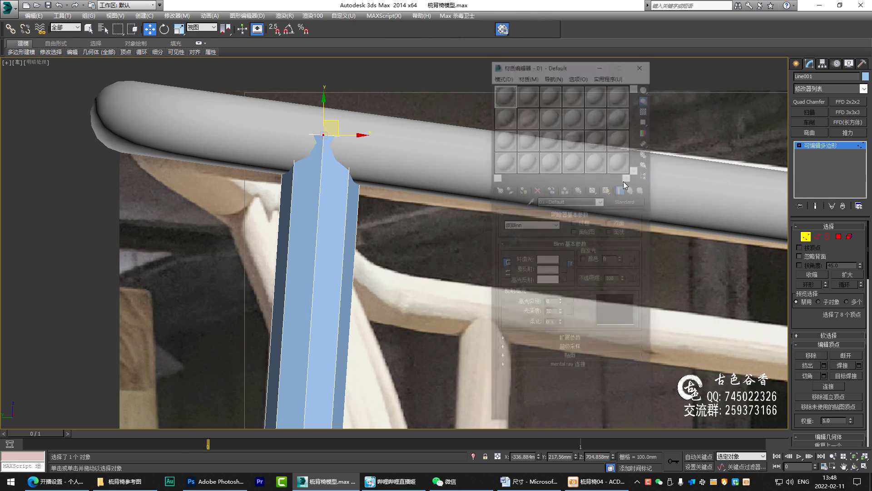
pyautogui.click(823, 149)
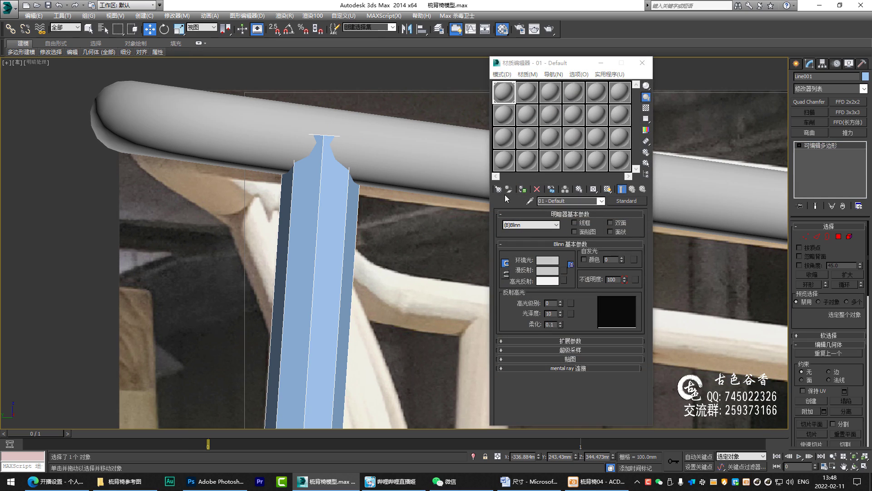
pyautogui.click(523, 189)
pyautogui.click(642, 62)
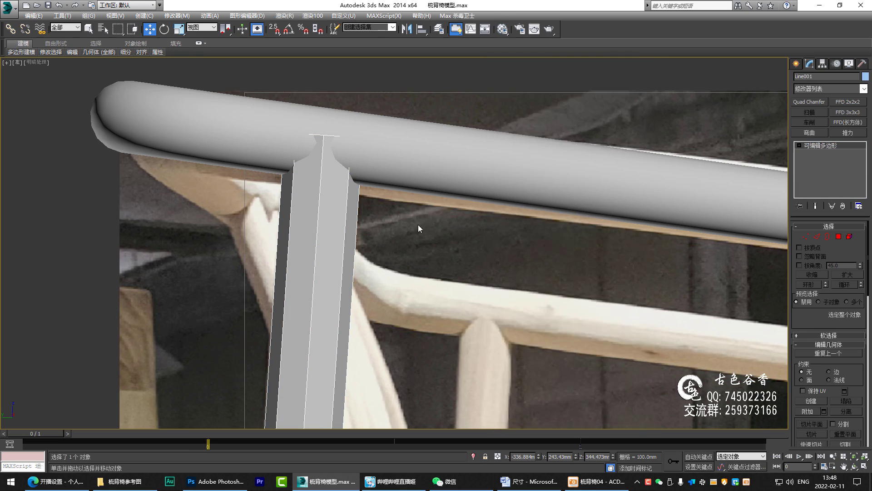
# - Select the armrest rail, then switch to reference photo 梳背椅04 in ACDSee
pyautogui.scroll(-2, 418, 225)
pyautogui.moveTo(418, 225); pyautogui.dragTo(471, 254, button='middle')
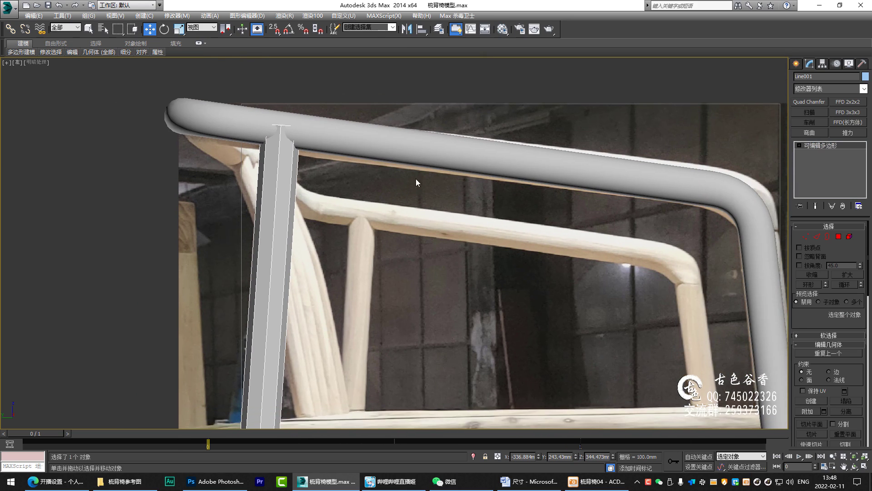
pyautogui.scroll(2, 416, 179)
pyautogui.click(408, 197)
pyautogui.hotkey('ctrl', 'q')
pyautogui.scroll(2, 421, 168)
pyautogui.scroll(-3, 421, 168)
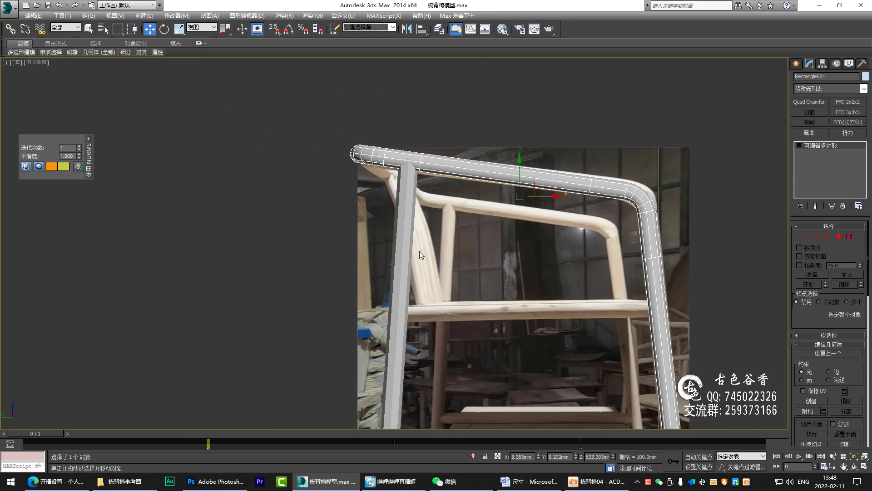
pyautogui.scroll(-3, 380, 230)
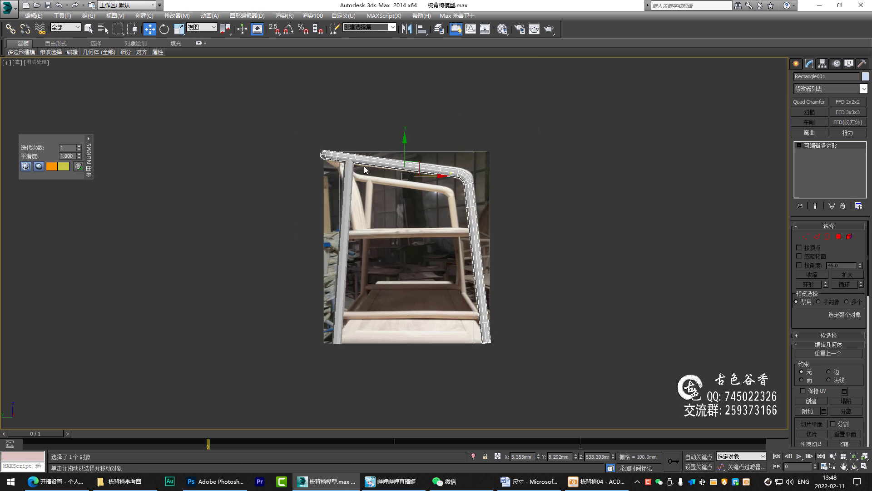
pyautogui.scroll(3, 365, 170)
pyautogui.scroll(3, 355, 162)
pyautogui.moveTo(356, 190); pyautogui.dragTo(453, 355, button='middle')
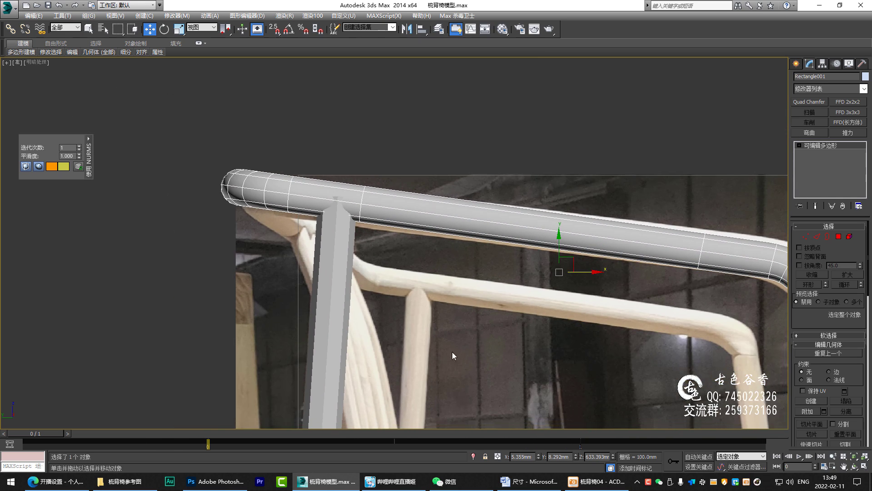
pyautogui.click(597, 481)
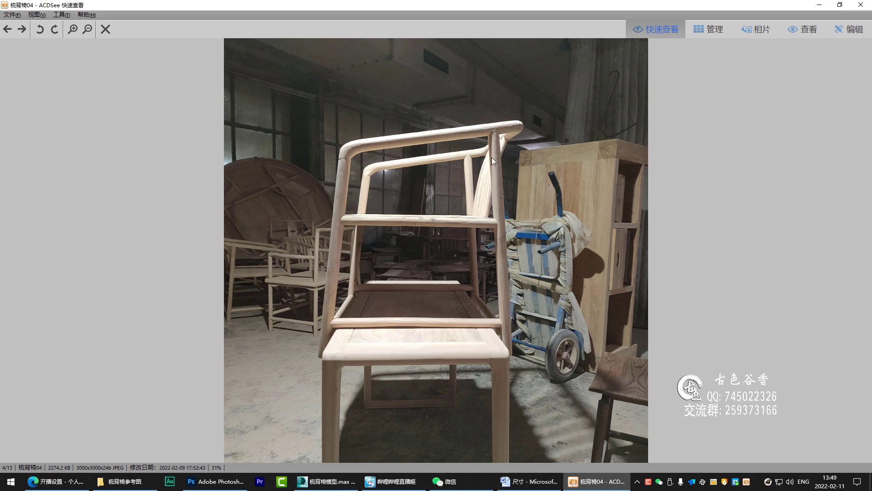
# - Zoom into photo 梳背椅04 and page through the photos to side view 梳背椅侧面
pyautogui.scroll(2, 498, 157)
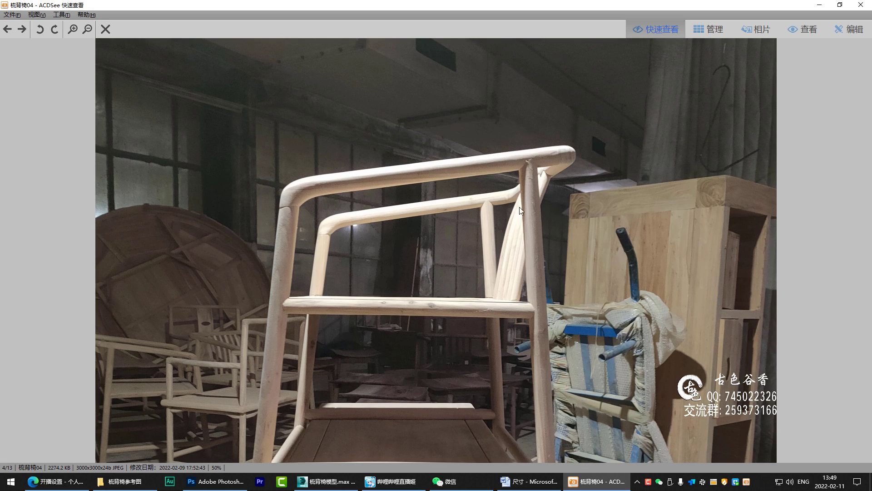
pyautogui.scroll(2, 519, 207)
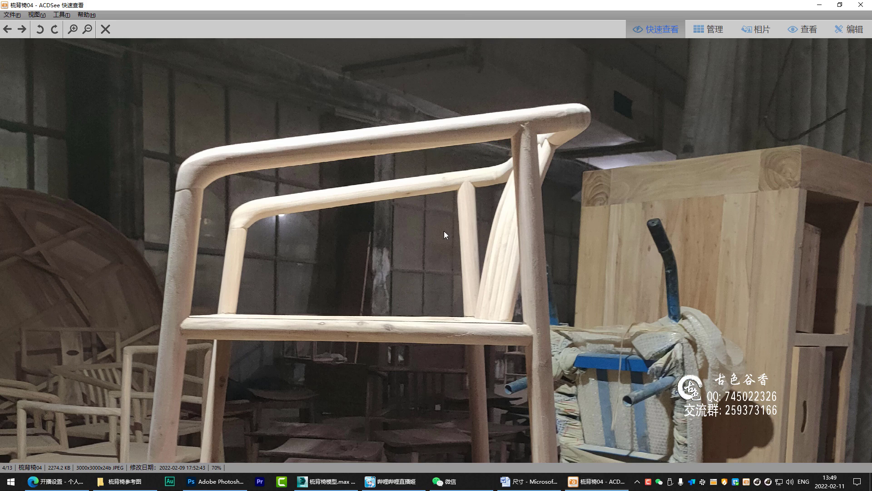
pyautogui.moveTo(437, 274)
pyautogui.mouseDown()
pyautogui.moveTo(478, 323)
pyautogui.moveTo(454, 309)
pyautogui.mouseUp()
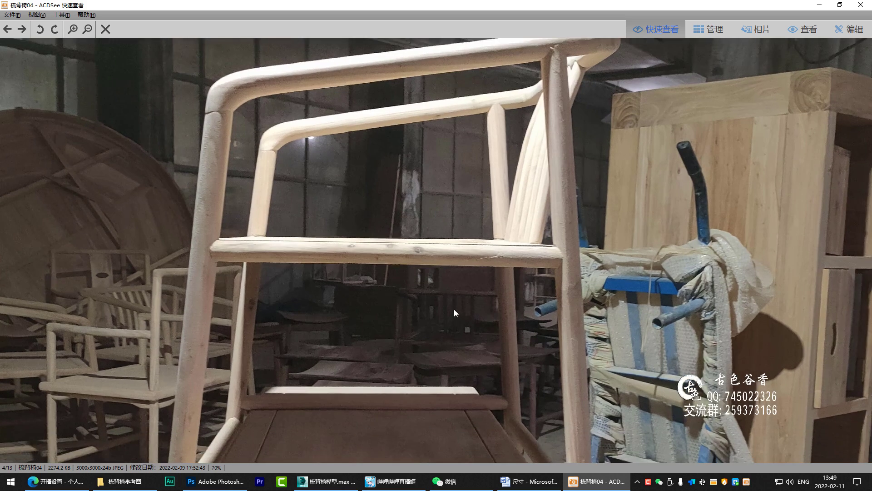
pyautogui.press('pagedown')
pyautogui.press('pagedown')
pyautogui.press('pagedown')
pyautogui.press('pagedown')
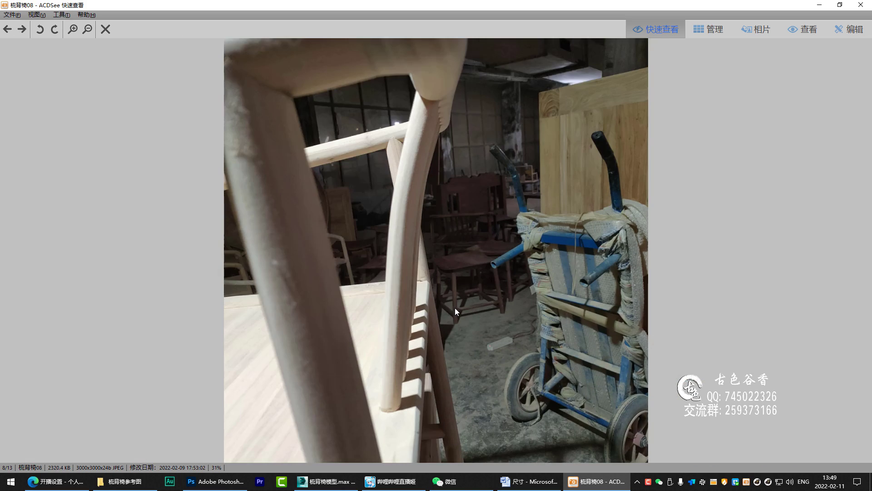
pyautogui.press('pageup')
pyautogui.press('pagedown')
pyautogui.press('pagedown')
pyautogui.press('pagedown')
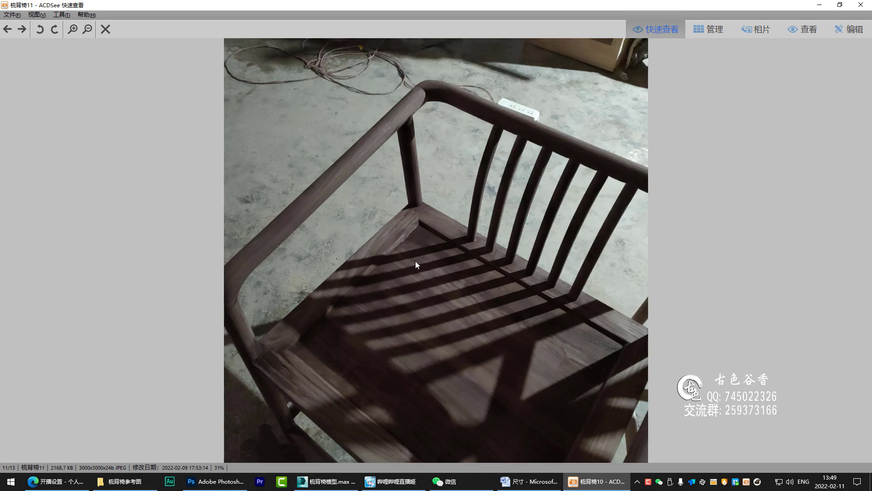
pyautogui.press('pagedown')
pyautogui.press('pagedown')
pyautogui.press('pagedown')
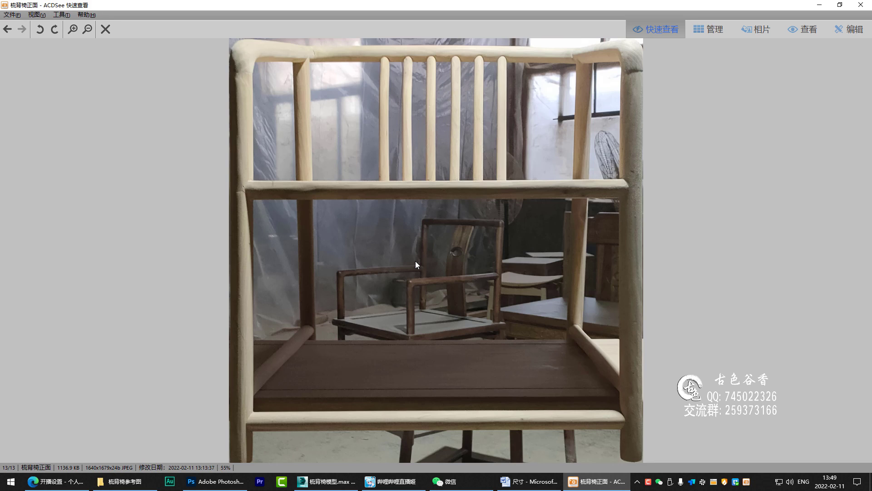
pyautogui.press('pageup')
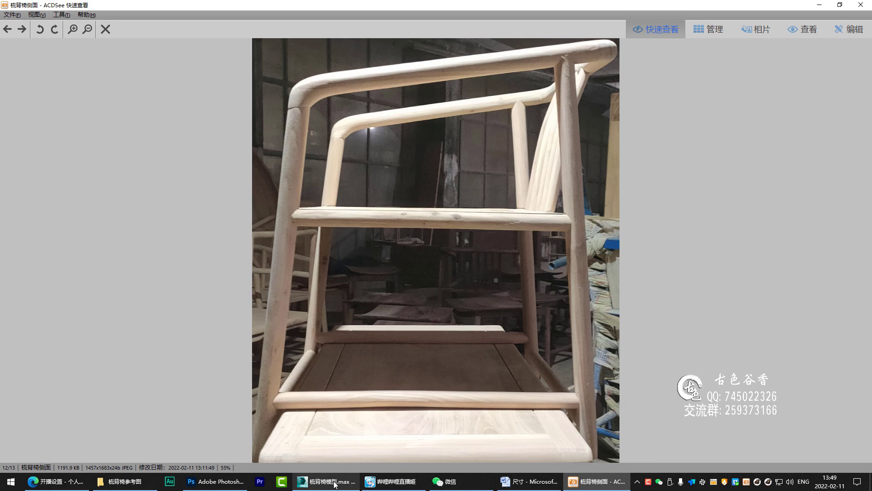
# - Back in 3ds Max, show the frame's edges in a wireframe Front view
pyautogui.click(333, 485)
pyautogui.scroll(-4, 361, 229)
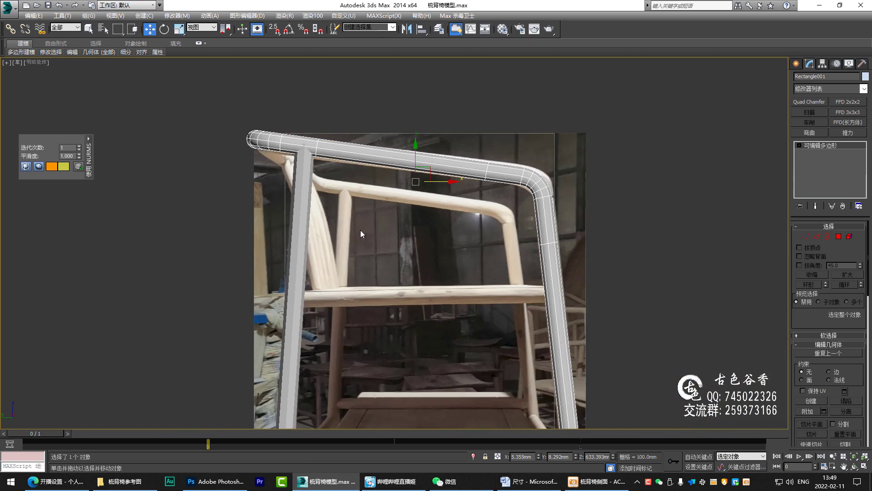
pyautogui.scroll(-2, 375, 232)
pyautogui.scroll(2, 389, 168)
pyautogui.scroll(2, 389, 165)
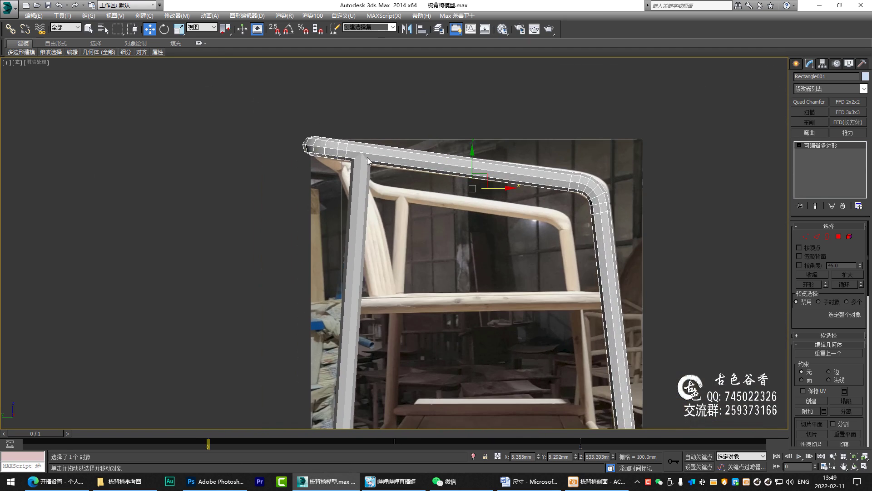
pyautogui.press('2')
pyautogui.scroll(3, 400, 154)
pyautogui.scroll(-3, 454, 150)
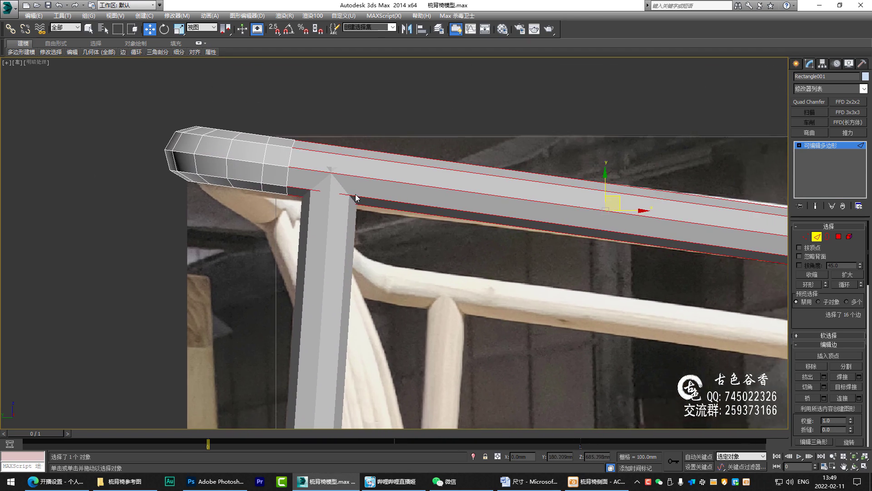
pyautogui.press('f')
pyautogui.press('F3')
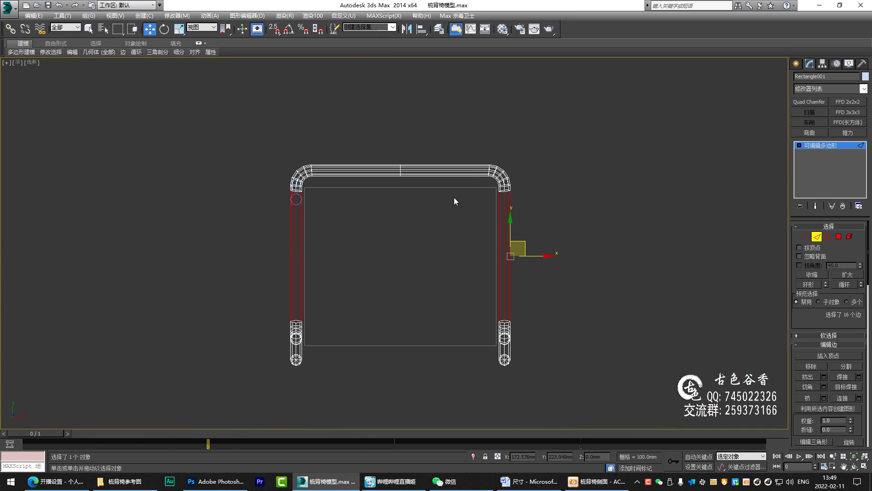
# - Box-select and delete the right half of the armrest frame
pyautogui.scroll(3, 499, 195)
pyautogui.scroll(-3, 358, 127)
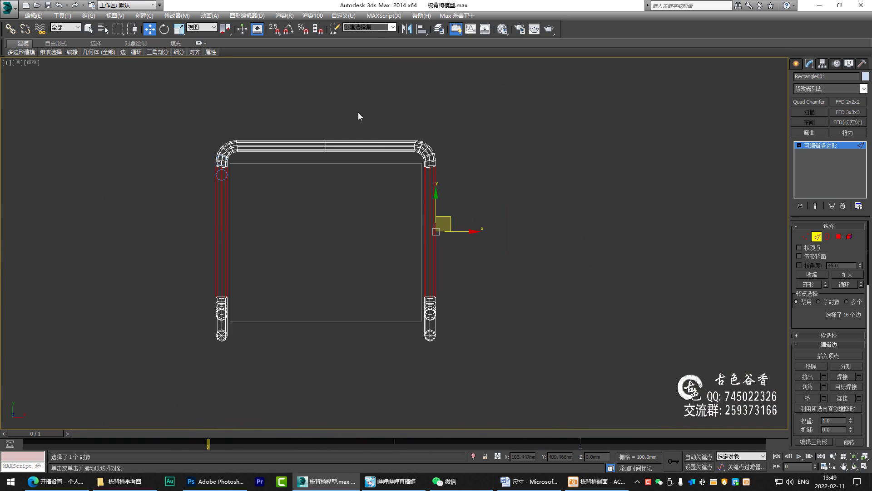
pyautogui.moveTo(358, 117); pyautogui.dragTo(549, 374)
pyautogui.moveTo(276, 229); pyautogui.dragTo(404, 249, button='middle')
pyautogui.press('Delete')
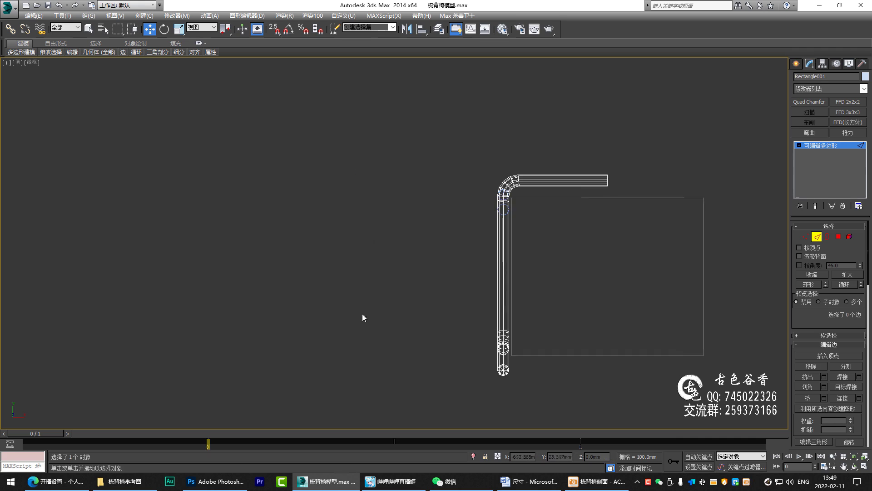
# - In shaded Left view, select the rail's eight lengthwise edges and preview a 1-segment connection
pyautogui.press('l')
pyautogui.press('F3')
pyautogui.scroll(1, 289, 276)
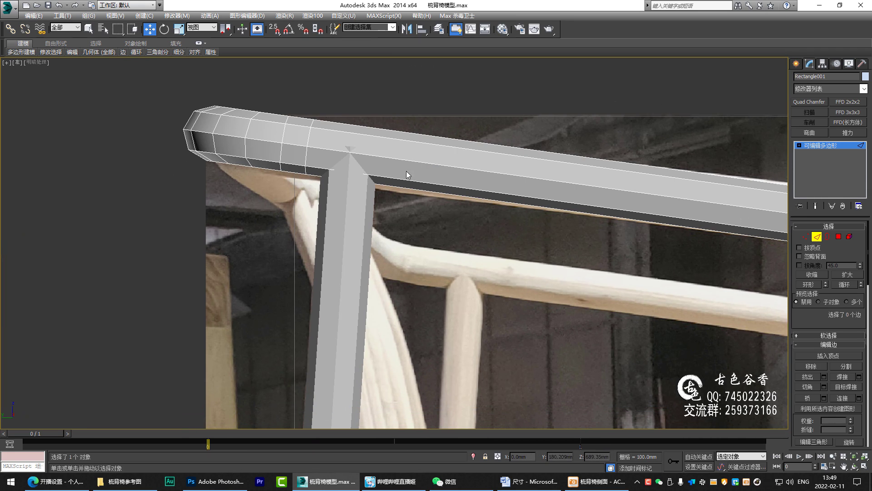
pyautogui.scroll(2, 406, 174)
pyautogui.moveTo(499, 300); pyautogui.dragTo(470, 105)
pyautogui.scroll(-2, 471, 105)
pyautogui.moveTo(454, 191); pyautogui.dragTo(428, 187, button='middle')
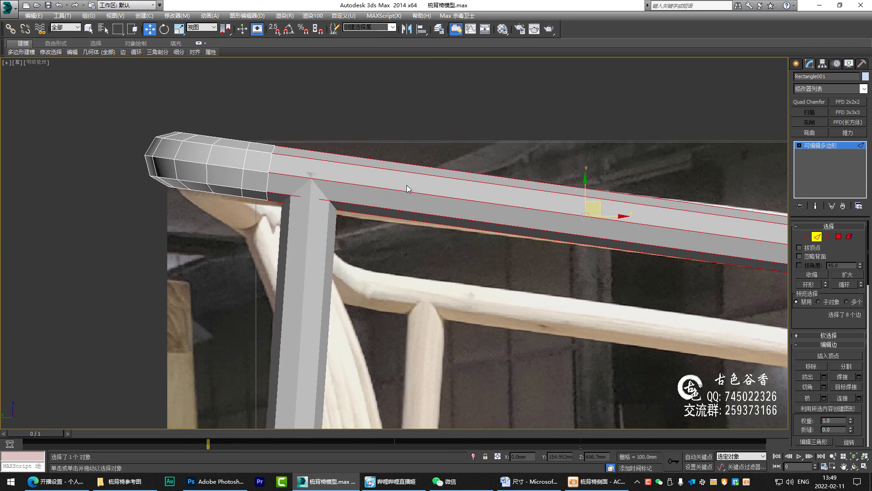
pyautogui.hotkey('ctrl', 'shift', 'e')
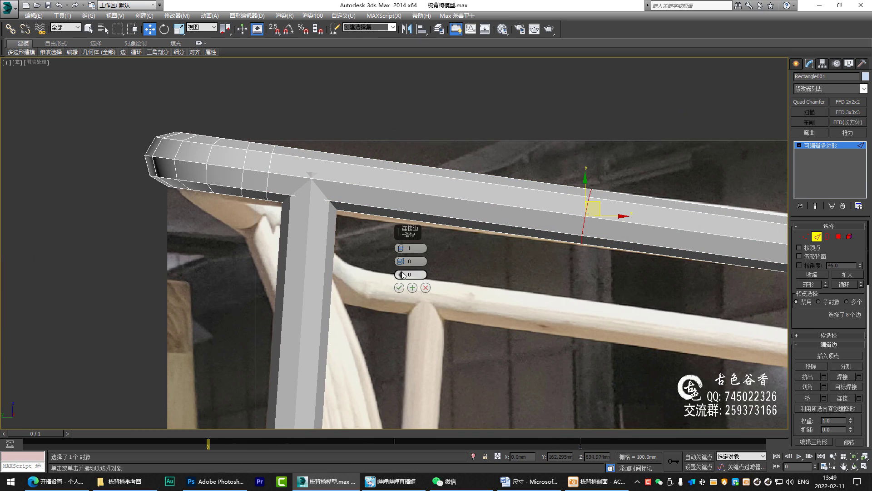
# - Connect the rail edges at the post junction into 3 loops with pinch 10
pyautogui.moveTo(403, 275); pyautogui.dragTo(450, 405)
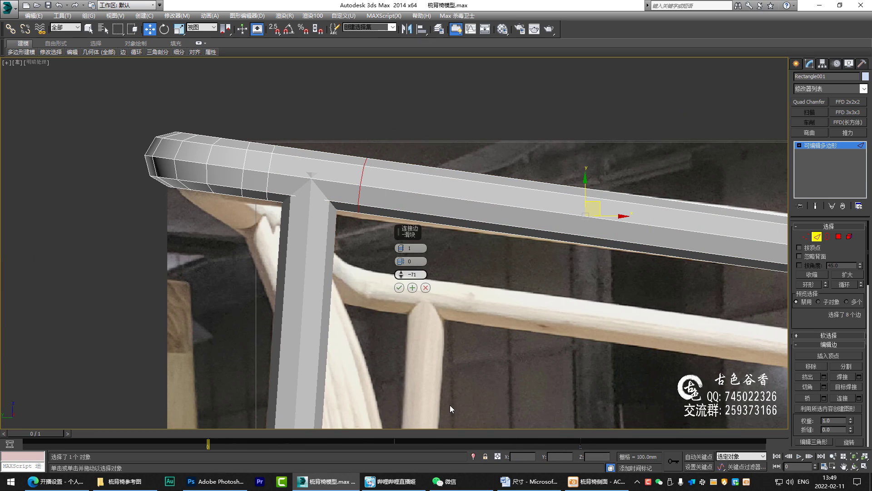
pyautogui.scroll(2, 318, 225)
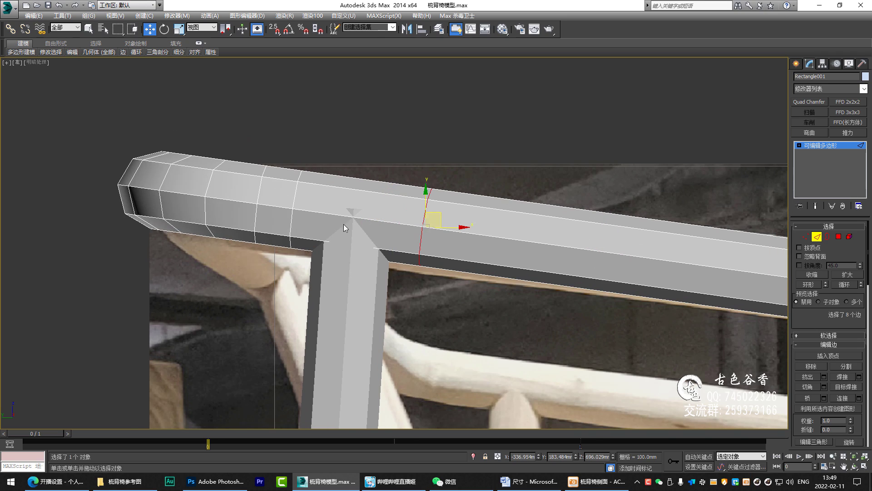
pyautogui.press('q')
pyautogui.click(357, 219)
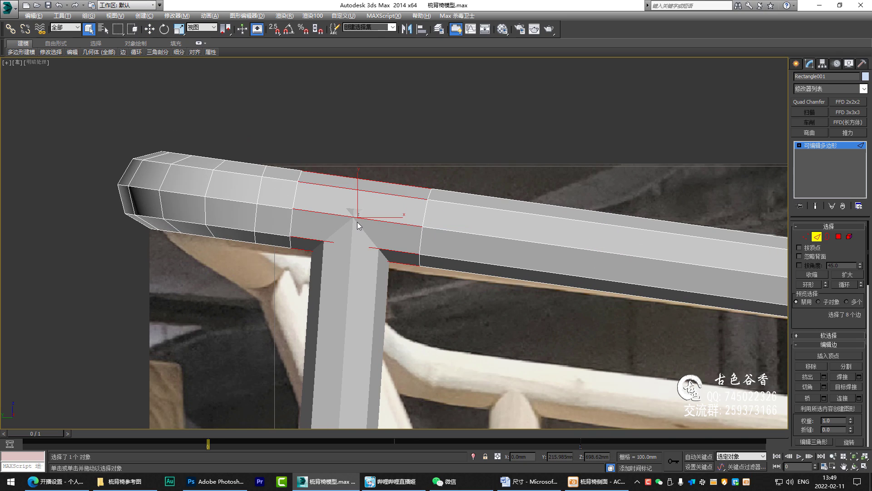
pyautogui.hotkey('ctrl', 'shift', 'e')
pyautogui.rightClick(399, 274)
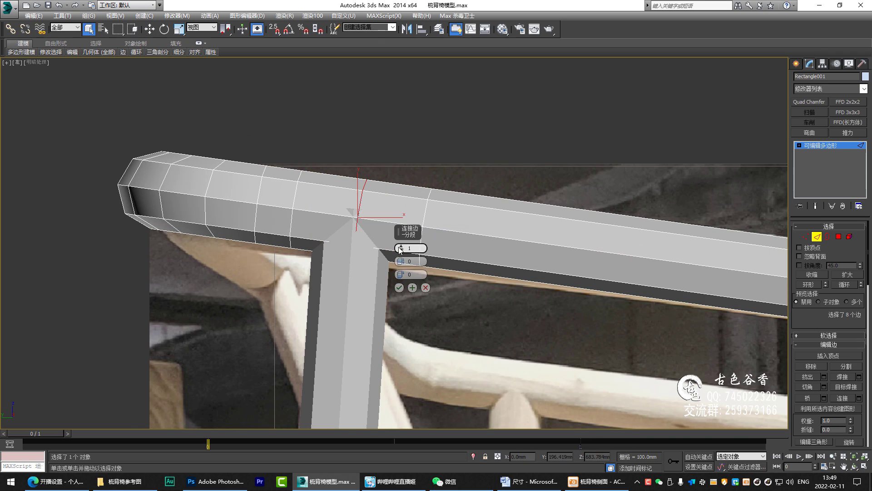
pyautogui.scroll(2, 402, 250)
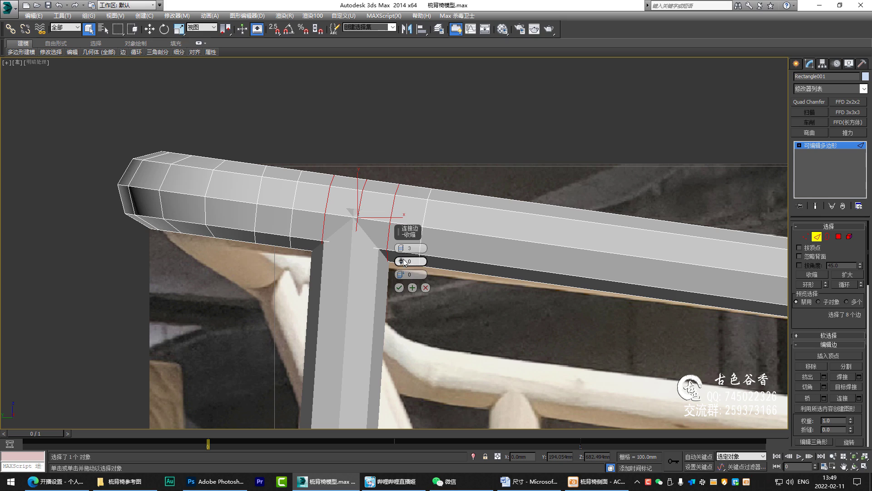
pyautogui.moveTo(401, 263); pyautogui.dragTo(401, 246)
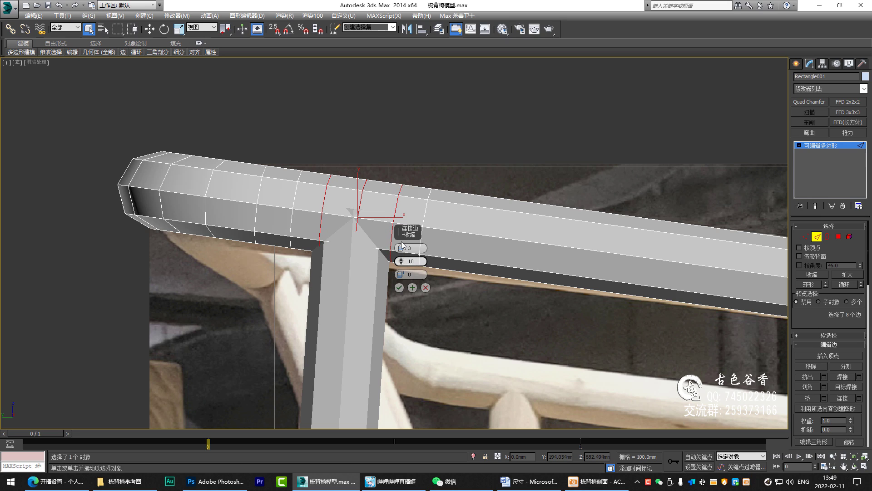
pyautogui.click(400, 288)
# - Select Line001's top vertices with the Move tool and edged-faces display on
pyautogui.moveTo(359, 221)
pyautogui.mouseDown(button='middle')
pyautogui.moveTo(466, 233)
pyautogui.moveTo(432, 233)
pyautogui.mouseUp(button='middle')
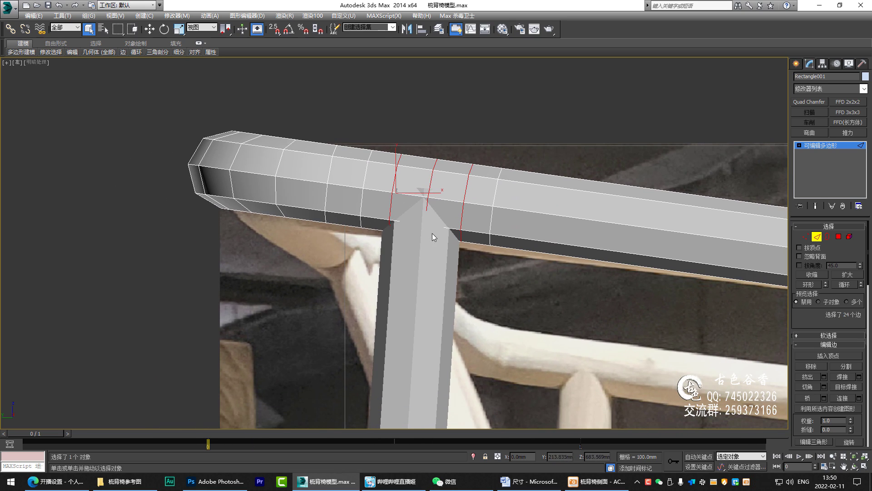
pyautogui.press('1')
pyautogui.click(414, 245)
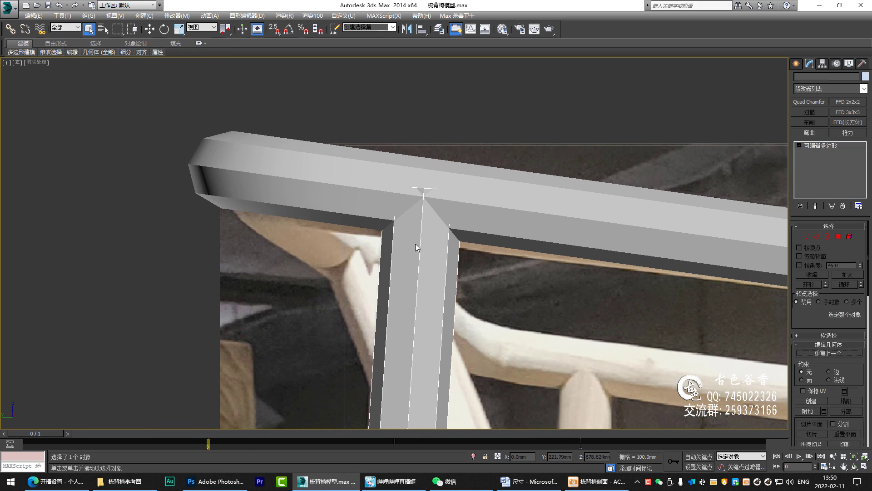
pyautogui.moveTo(444, 238); pyautogui.dragTo(245, 135)
pyautogui.press('w')
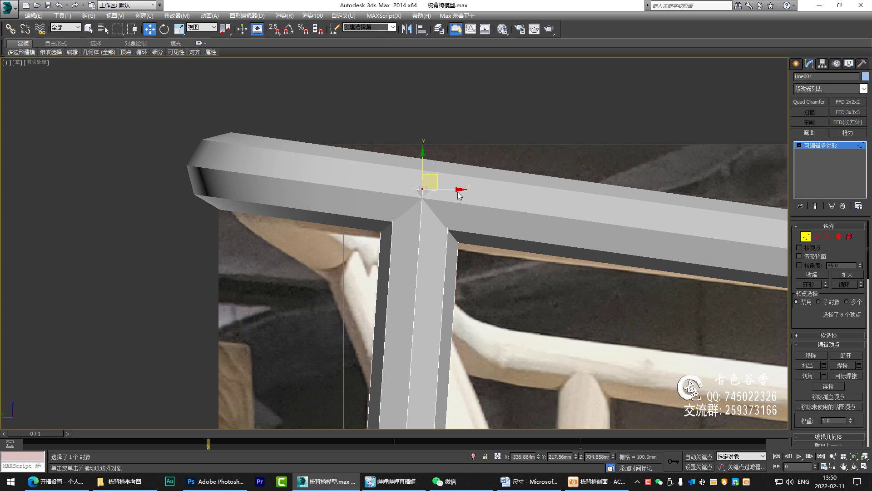
pyautogui.press('F4')
# - Nudge the post-top vertices slightly sideways, then lower them on Z into the rail
pyautogui.moveTo(452, 193); pyautogui.dragTo(454, 190)
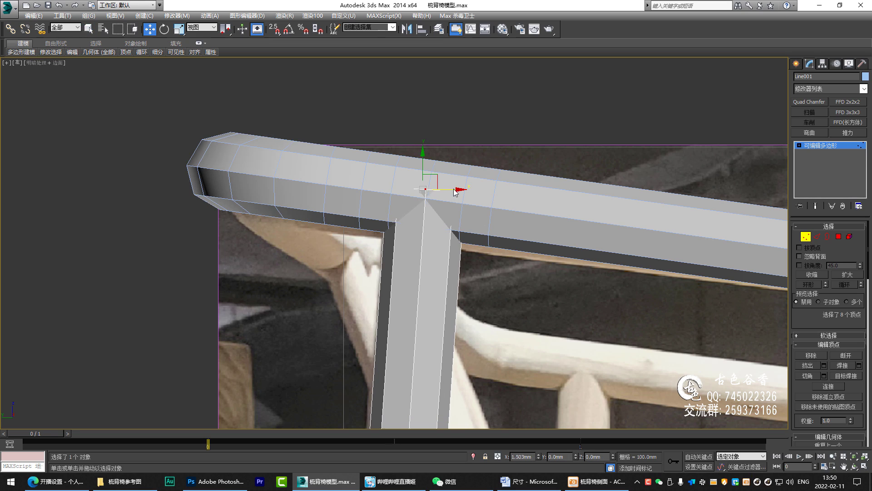
pyautogui.press('p')
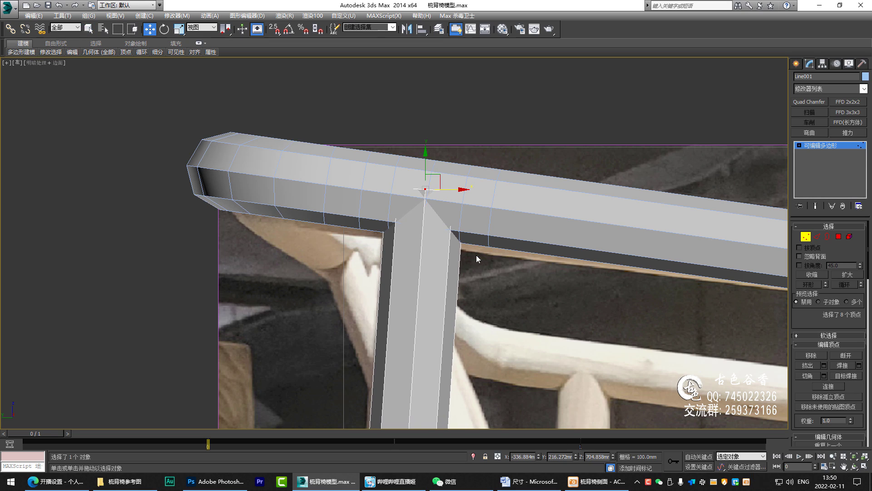
pyautogui.scroll(-5, 462, 274)
pyautogui.press('z')
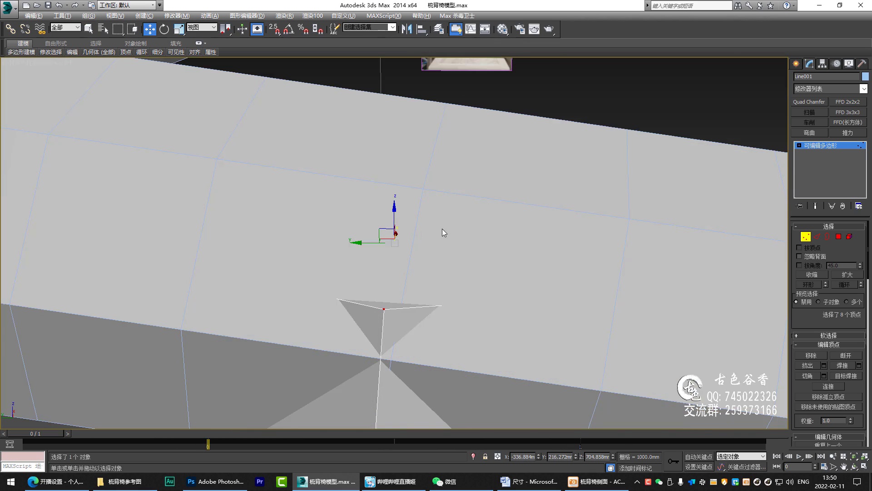
pyautogui.scroll(-2, 446, 291)
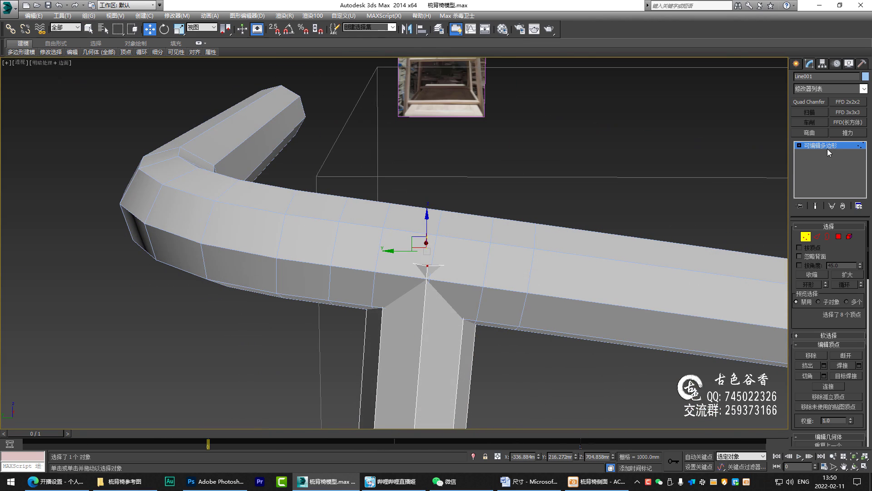
pyautogui.click(831, 148)
pyautogui.moveTo(477, 273)
pyautogui.mouseDown(button='middle')
pyautogui.moveTo(408, 226)
pyautogui.moveTo(402, 245)
pyautogui.moveTo(418, 227)
pyautogui.mouseUp(button='middle')
pyautogui.click(394, 236)
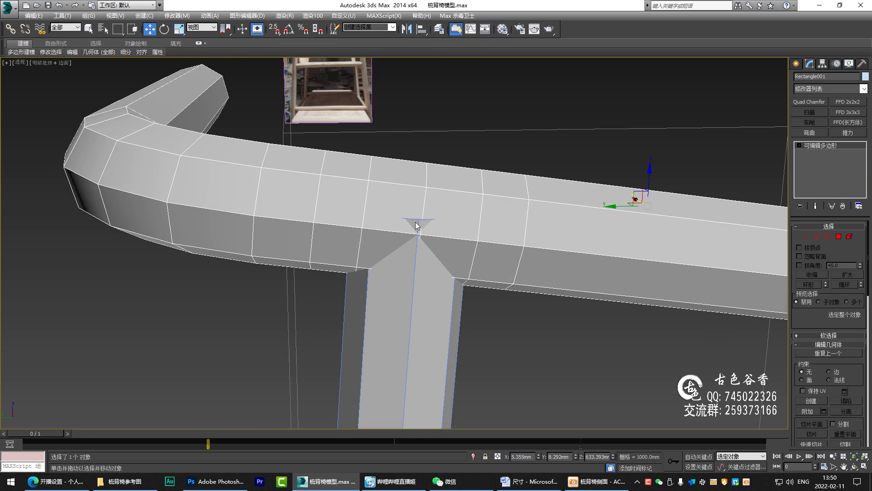
pyautogui.click(417, 227)
pyautogui.press('1')
pyautogui.moveTo(410, 181); pyautogui.dragTo(412, 192)
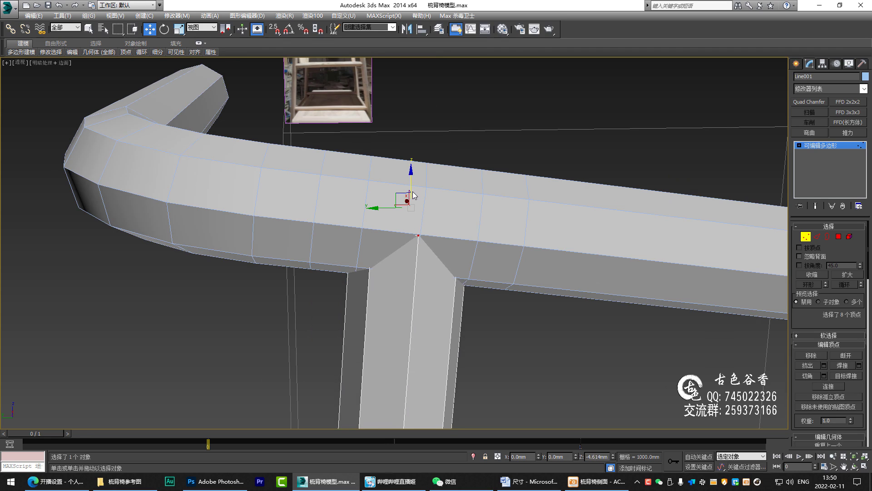
# - Isolate the post, delete its top cap polygon, then end isolation
pyautogui.hotkey('alt', 'q')
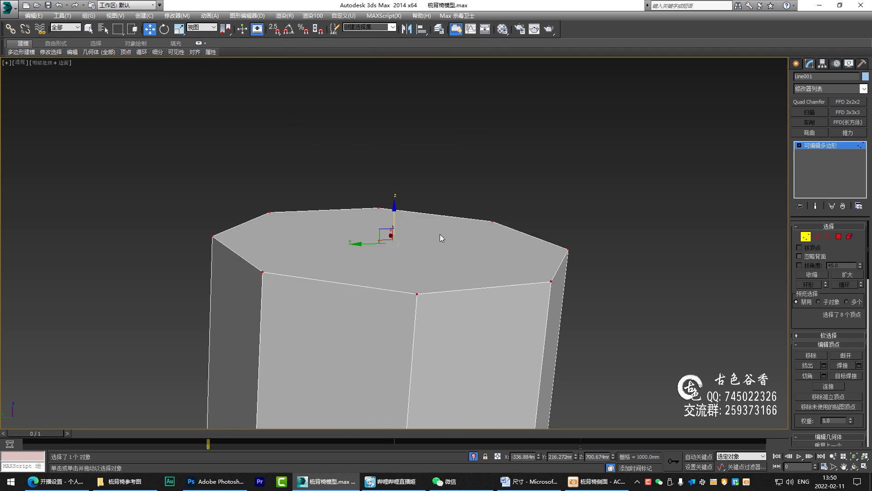
pyautogui.scroll(-2, 440, 233)
pyautogui.press('4')
pyautogui.click(416, 263)
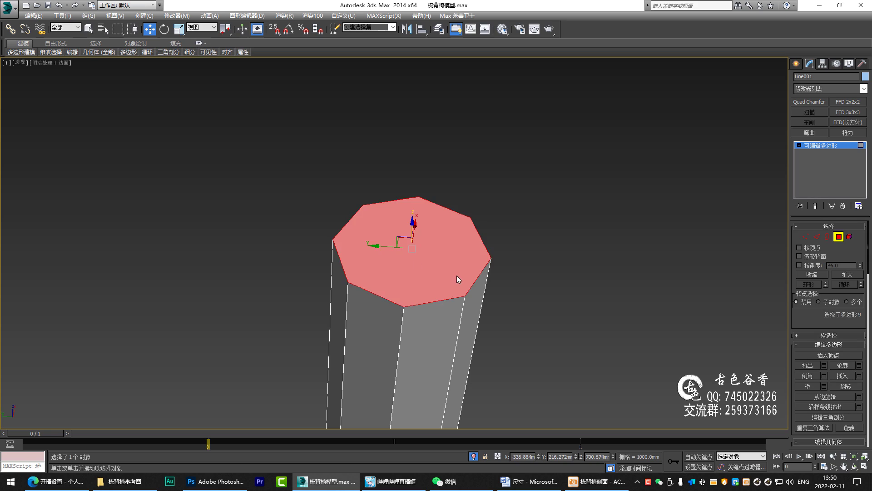
pyautogui.press('Delete')
pyautogui.keyDown('alt'); pyautogui.moveTo(411, 257); pyautogui.dragTo(422, 191, button='middle'); pyautogui.keyUp('alt')
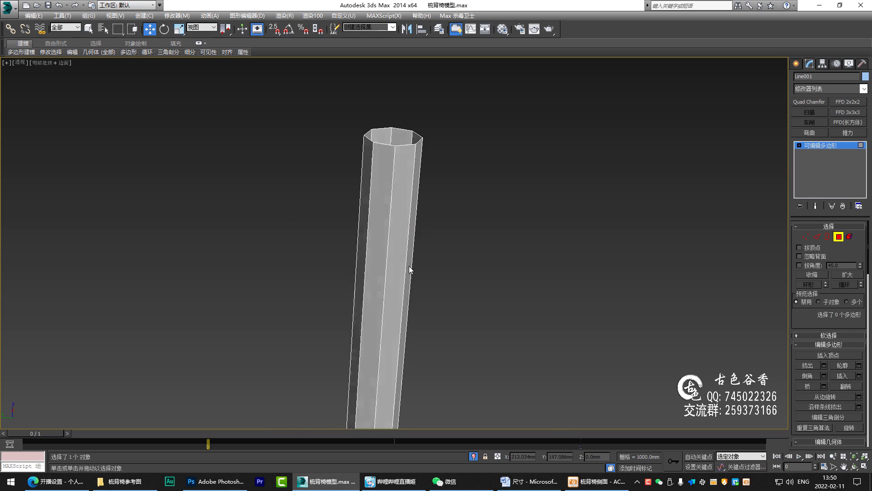
pyautogui.click(821, 145)
pyautogui.hotkey('alt', 'q')
# - Select the rail Rectangle001 in Vertex mode near the post joint
pyautogui.click(462, 241)
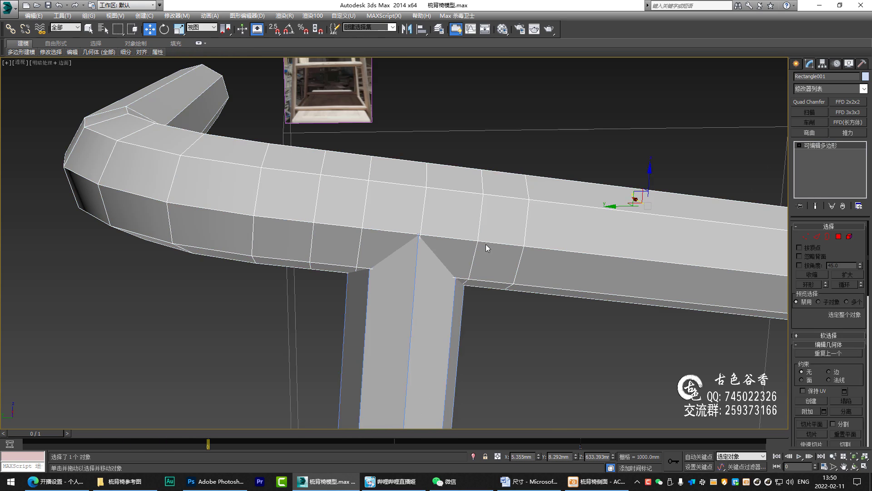
pyautogui.keyDown('alt'); pyautogui.moveTo(486, 244); pyautogui.dragTo(389, 216, button='middle'); pyautogui.keyUp('alt')
pyautogui.press('1')
pyautogui.scroll(3, 383, 224)
# - Cut a first edge across the rail-post joint from the rail's corner vertex
pyautogui.scroll(-2, 381, 217)
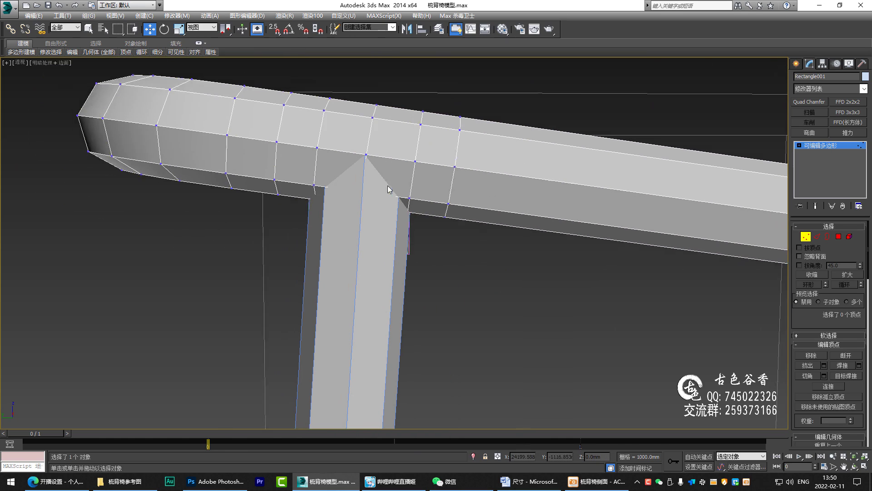
pyautogui.scroll(2, 391, 168)
pyautogui.hotkey('alt', 'c')
pyautogui.click(358, 140)
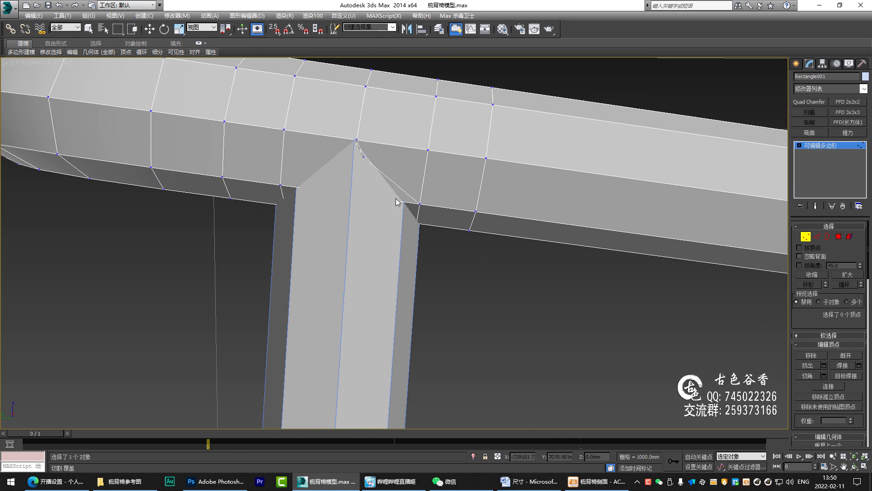
pyautogui.click(419, 206)
pyautogui.rightClick(419, 206)
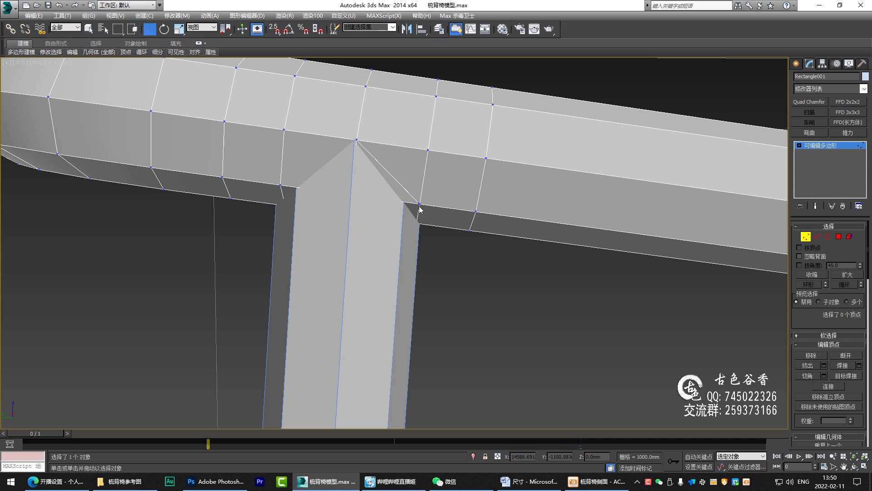
# - Nudge the vertex below the joint corner slightly along the rail
pyautogui.moveTo(432, 250)
pyautogui.keyDown('alt'); pyautogui.mouseDown(button='middle')
pyautogui.moveTo(361, 141)
pyautogui.moveTo(371, 194)
pyautogui.mouseUp(button='middle'); pyautogui.keyUp('alt')
pyautogui.click(366, 148)
pyautogui.press('w')
pyautogui.click(366, 187)
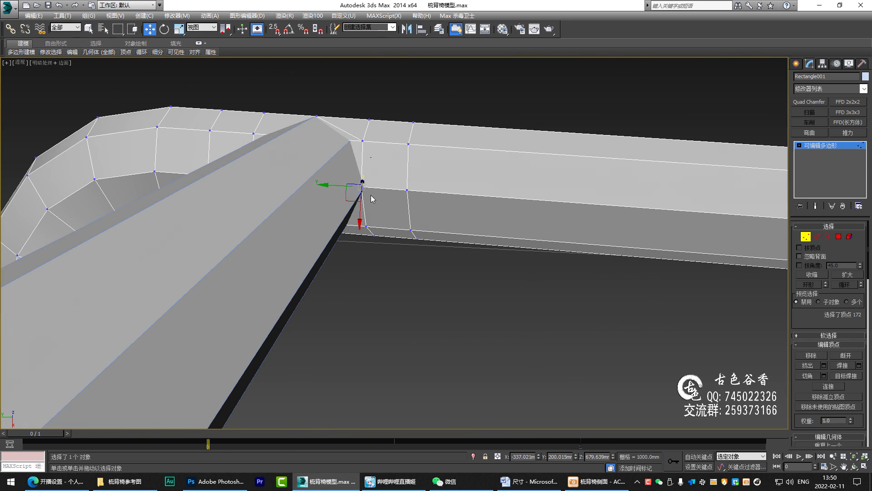
pyautogui.moveTo(341, 187); pyautogui.dragTo(341, 189)
# - Cut an edge from the rail corner vertex down to the lower post vertex
pyautogui.press('q')
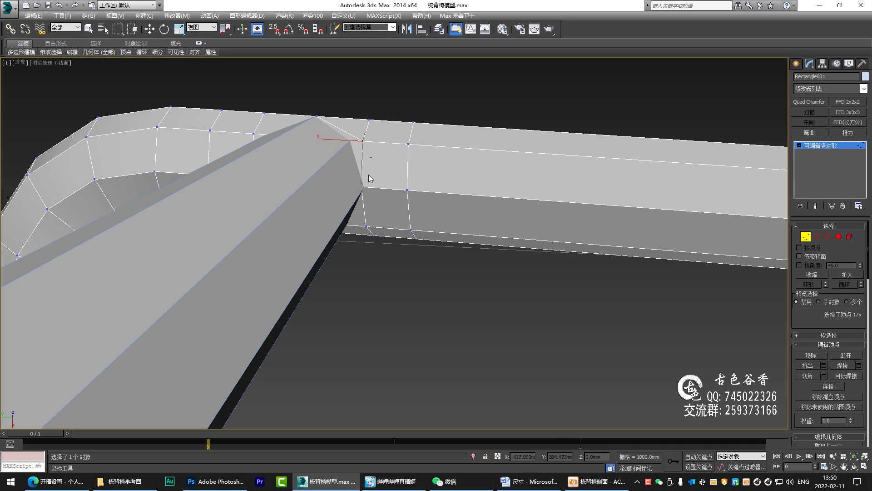
pyautogui.click(369, 187)
pyautogui.keyDown('ctrl'); pyautogui.click(366, 226); pyautogui.keyUp('ctrl')
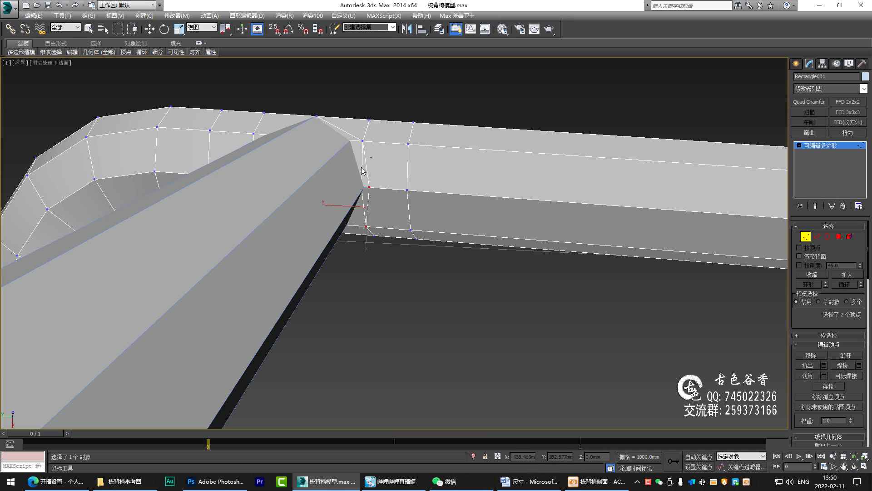
pyautogui.click(361, 166)
pyautogui.press('w')
pyautogui.moveTo(375, 177)
pyautogui.keyDown('alt'); pyautogui.mouseDown(button='middle')
pyautogui.moveTo(369, 223)
pyautogui.moveTo(310, 174)
pyautogui.moveTo(364, 190)
pyautogui.moveTo(372, 160)
pyautogui.mouseUp(button='middle'); pyautogui.keyUp('alt')
pyautogui.click(368, 221)
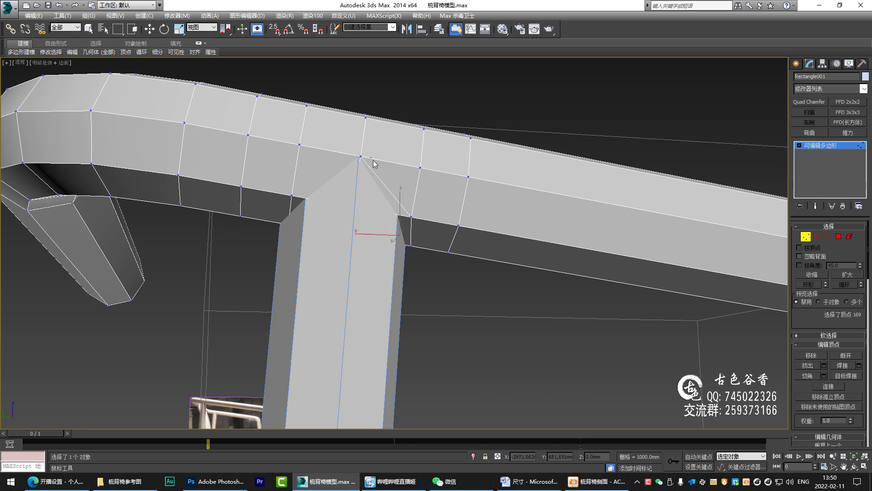
# - Cut an edge from the joint peak to the rail's lower corner, then select the two post-top vertices
pyautogui.click(362, 156)
pyautogui.keyDown('ctrl'); pyautogui.click(291, 197); pyautogui.keyUp('ctrl')
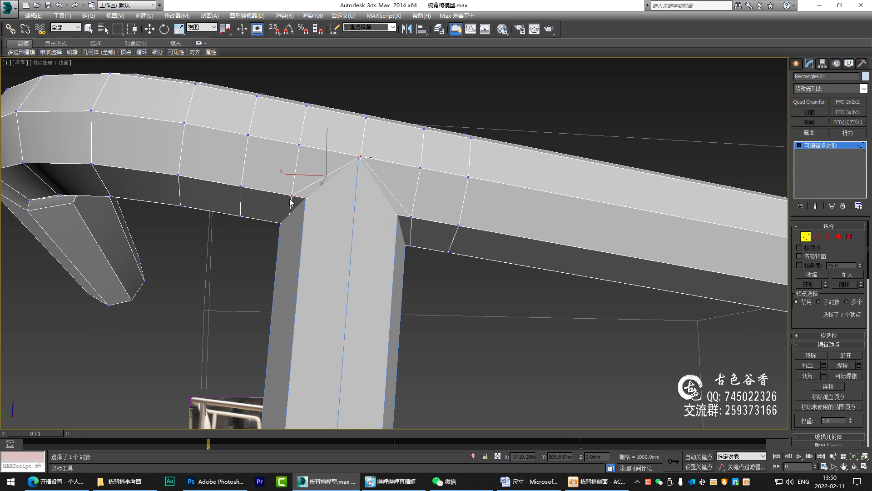
pyautogui.press('w')
pyautogui.click(291, 196)
pyautogui.moveTo(286, 240)
pyautogui.keyDown('alt'); pyautogui.mouseDown(button='middle')
pyautogui.moveTo(370, 211)
pyautogui.moveTo(374, 199)
pyautogui.moveTo(317, 200)
pyautogui.moveTo(356, 219)
pyautogui.moveTo(336, 209)
pyautogui.mouseUp(button='middle'); pyautogui.keyUp('alt')
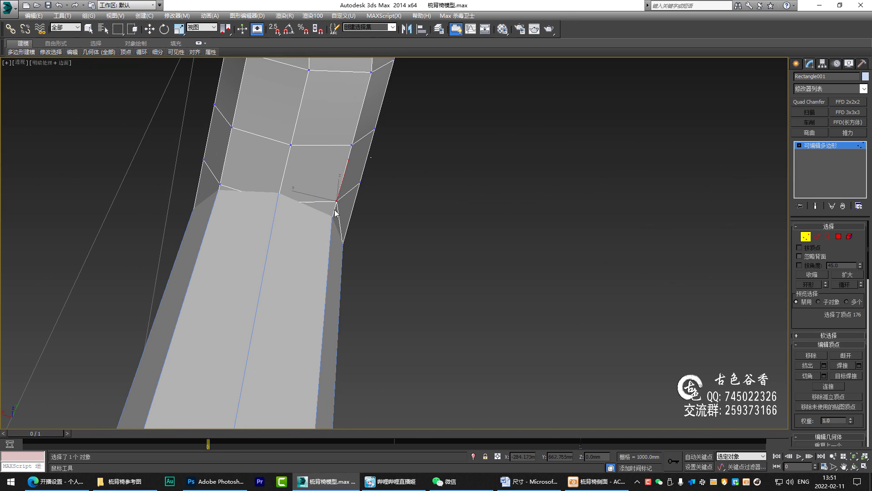
pyautogui.click(281, 184)
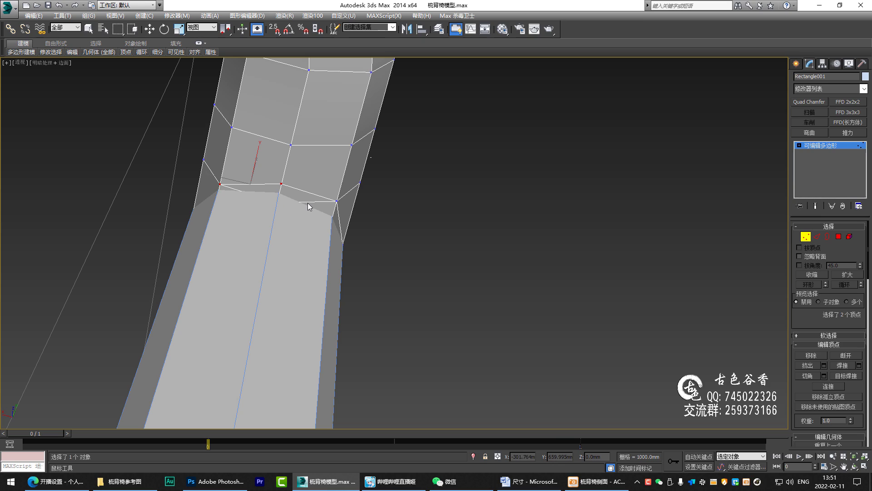
pyautogui.press('w')
pyautogui.press('2')
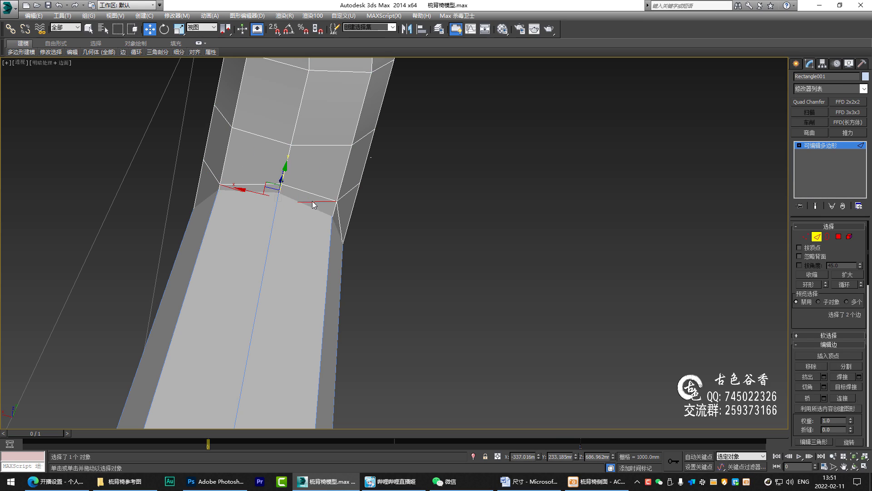
pyautogui.press('1')
pyautogui.moveTo(324, 203); pyautogui.dragTo(200, 183)
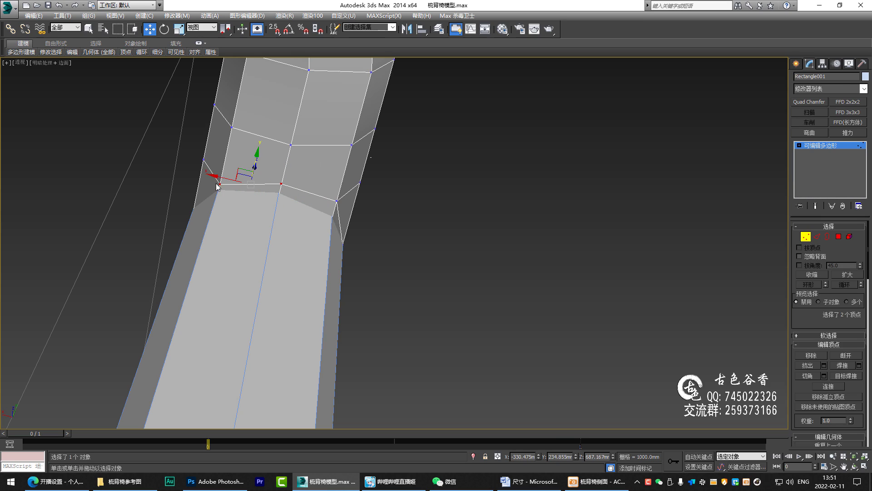
# - Add the diagonal edge from the joint peak to the post corner
pyautogui.click(220, 186)
pyautogui.moveTo(220, 186)
pyautogui.keyDown('alt'); pyautogui.mouseDown(button='middle')
pyautogui.moveTo(319, 198)
pyautogui.moveTo(328, 209)
pyautogui.mouseUp(button='middle'); pyautogui.keyUp('alt')
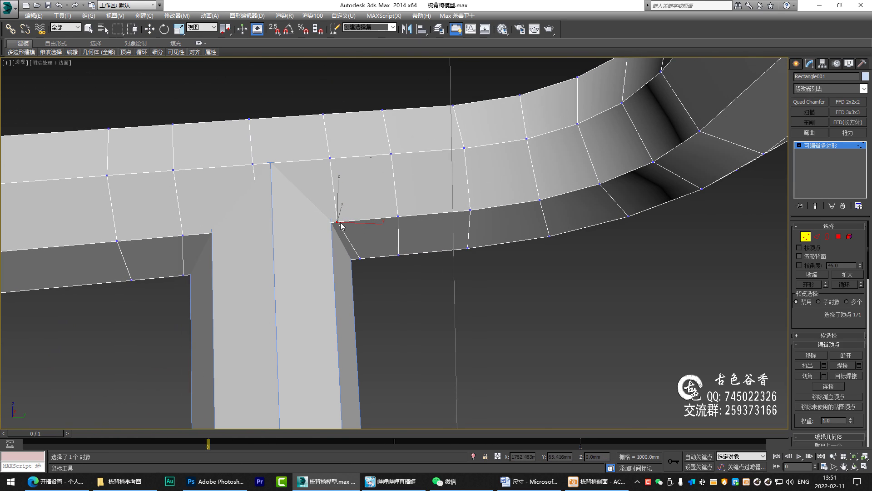
pyautogui.click(271, 162)
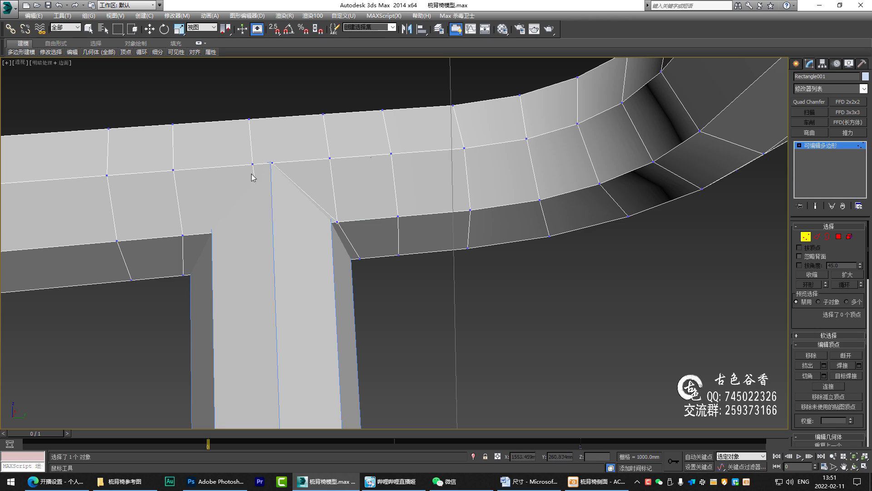
pyautogui.press('2')
pyautogui.click(278, 169)
pyautogui.press('w')
pyautogui.moveTo(275, 174)
pyautogui.keyDown('alt'); pyautogui.mouseDown(button='middle')
pyautogui.moveTo(279, 206)
pyautogui.moveTo(276, 179)
pyautogui.mouseUp(button='middle'); pyautogui.keyUp('alt')
# - Undo the accidental move and reselect the peak vertex above the post
pyautogui.hotkey('ctrl', 'z')
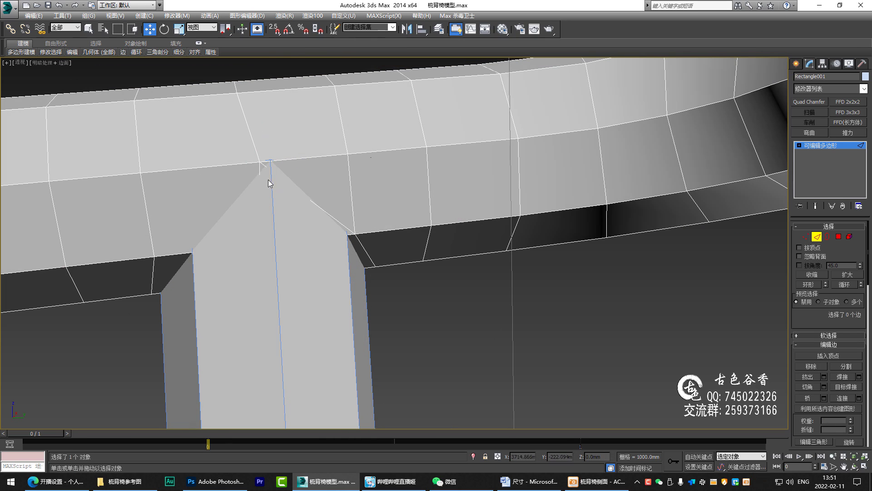
pyautogui.press('1')
pyautogui.click(260, 162)
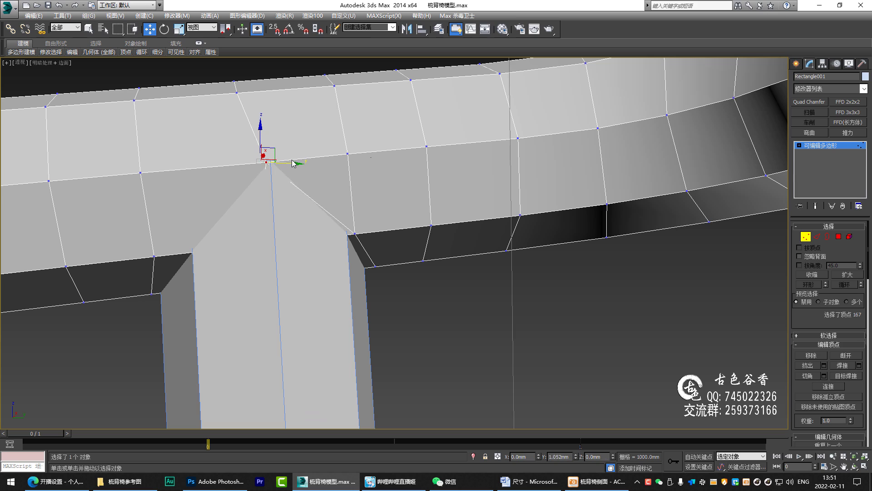
pyautogui.moveTo(278, 162)
pyautogui.keyDown('alt'); pyautogui.mouseDown(button='middle')
pyautogui.moveTo(279, 189)
pyautogui.moveTo(280, 156)
pyautogui.moveTo(407, 180)
pyautogui.moveTo(343, 189)
pyautogui.moveTo(354, 179)
pyautogui.mouseUp(button='middle'); pyautogui.keyUp('alt')
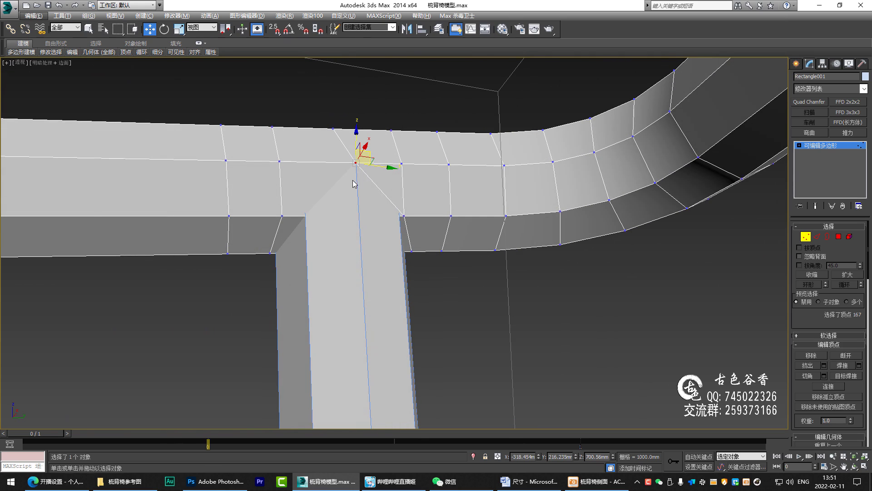
pyautogui.press('q')
# - In Polygon mode, select the joint faces to check them, then clear the selection
pyautogui.press('4')
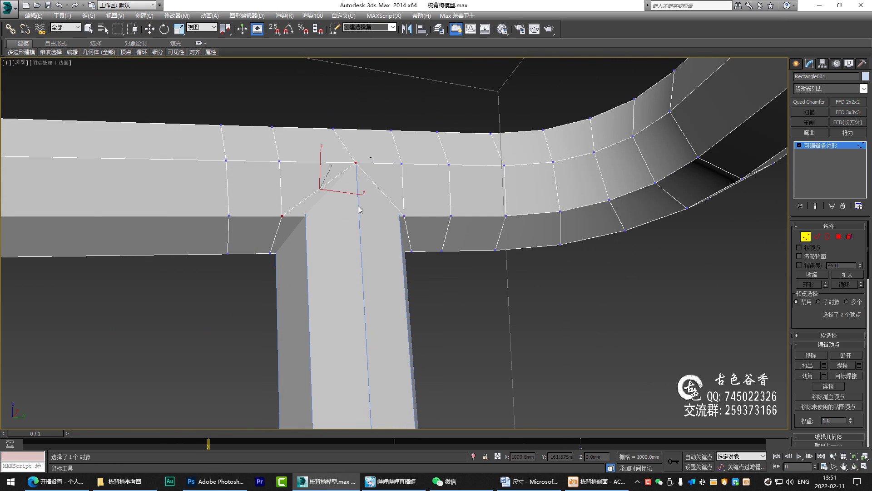
pyautogui.press('w')
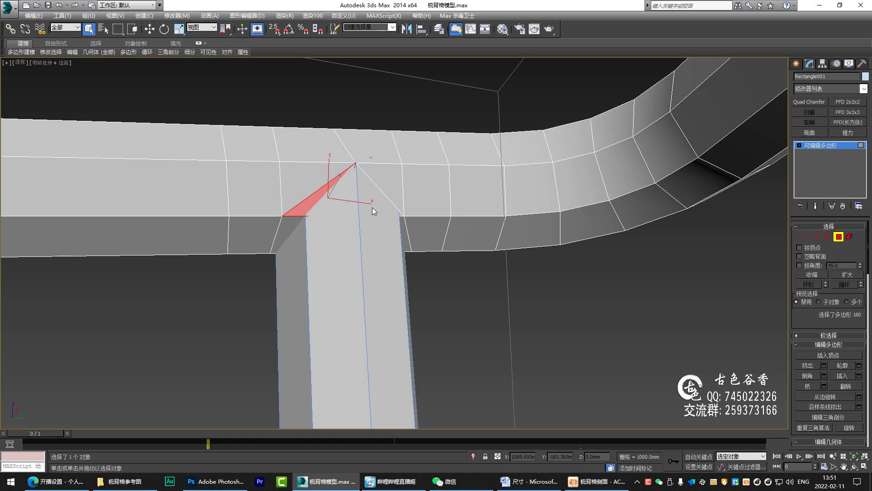
pyautogui.press('q')
pyautogui.keyDown('ctrl'); pyautogui.click(299, 227); pyautogui.keyUp('ctrl')
pyautogui.keyDown('ctrl'); pyautogui.click(381, 239); pyautogui.keyUp('ctrl')
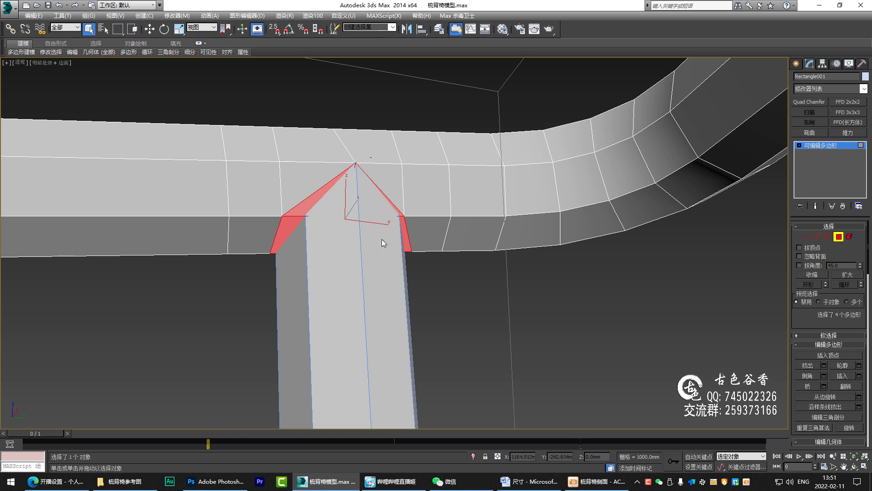
pyautogui.moveTo(382, 239)
pyautogui.keyDown('alt'); pyautogui.mouseDown(button='middle')
pyautogui.moveTo(345, 196)
pyautogui.moveTo(451, 208)
pyautogui.mouseUp(button='middle'); pyautogui.keyUp('alt')
pyautogui.keyDown('ctrl'); pyautogui.click(340, 190); pyautogui.keyUp('ctrl')
pyautogui.keyDown('ctrl'); pyautogui.click(413, 205); pyautogui.keyUp('ctrl')
pyautogui.keyDown('ctrl'); pyautogui.click(387, 211); pyautogui.keyUp('ctrl')
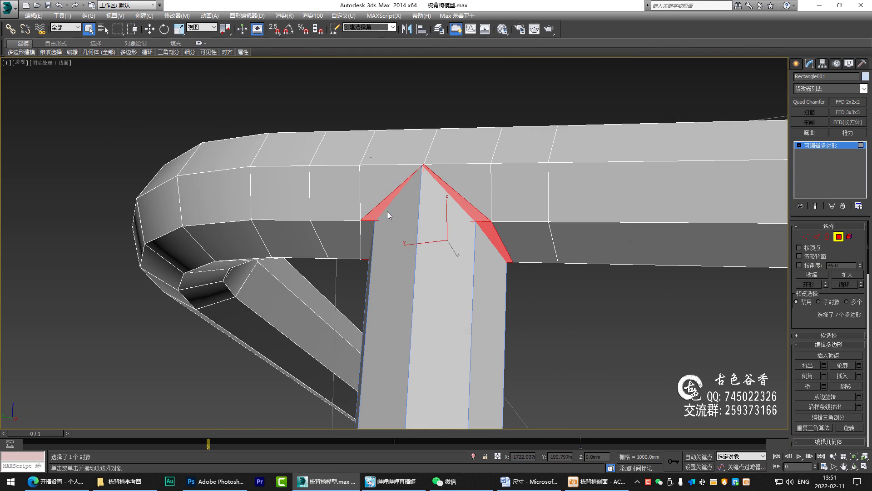
pyautogui.keyDown('ctrl'); pyautogui.click(369, 236); pyautogui.keyUp('ctrl')
pyautogui.moveTo(402, 242)
pyautogui.keyDown('alt'); pyautogui.mouseDown(button='middle')
pyautogui.moveTo(459, 248)
pyautogui.moveTo(448, 240)
pyautogui.moveTo(511, 235)
pyautogui.moveTo(371, 309)
pyautogui.moveTo(326, 248)
pyautogui.mouseUp(button='middle'); pyautogui.keyUp('alt')
pyautogui.click(448, 240)
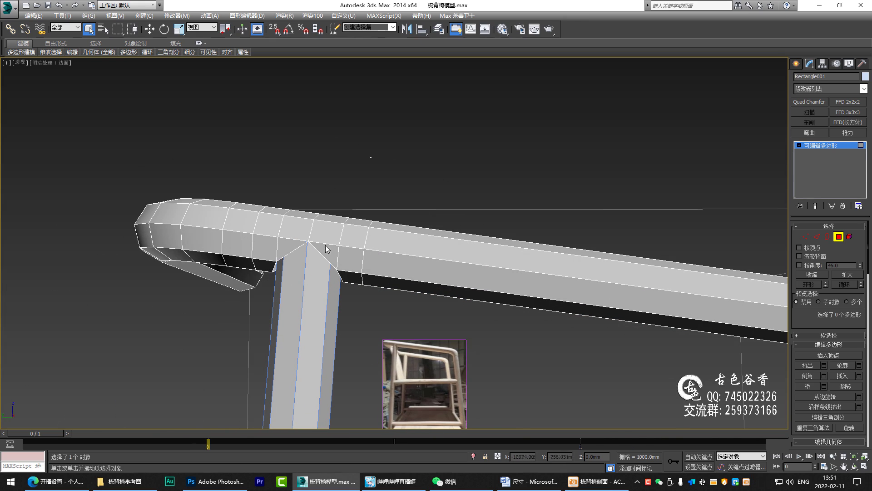
# - Exit face editing on the rail and select the front leg object
pyautogui.click(820, 150)
pyautogui.moveTo(363, 254)
pyautogui.keyDown('alt'); pyautogui.mouseDown(button='middle')
pyautogui.moveTo(345, 263)
pyautogui.moveTo(383, 263)
pyautogui.moveTo(401, 219)
pyautogui.mouseUp(button='middle'); pyautogui.keyUp('alt')
pyautogui.click(345, 263)
pyautogui.scroll(-3, 369, 259)
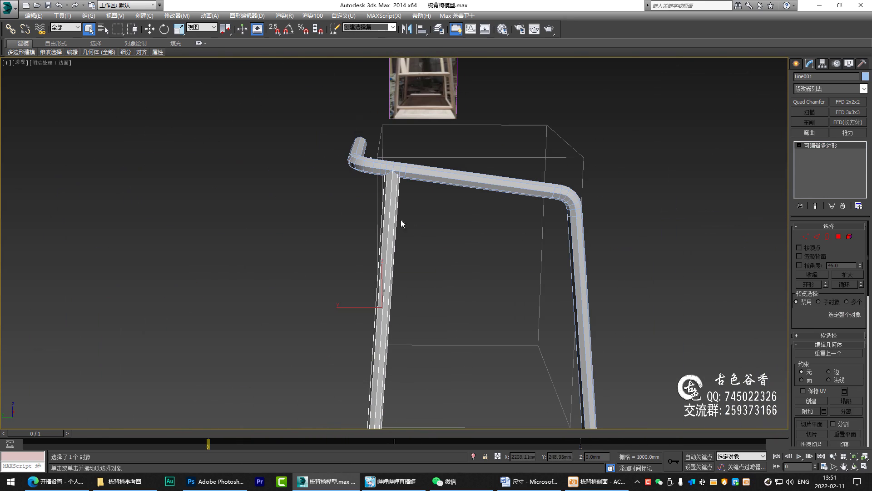
# - Connect the leg's vertical edges with a new loop slid up toward the rail
pyautogui.press('2')
pyautogui.moveTo(457, 247); pyautogui.dragTo(280, 249)
pyautogui.keyDown('alt'); pyautogui.moveTo(361, 243); pyautogui.dragTo(382, 250, button='middle'); pyautogui.keyUp('alt')
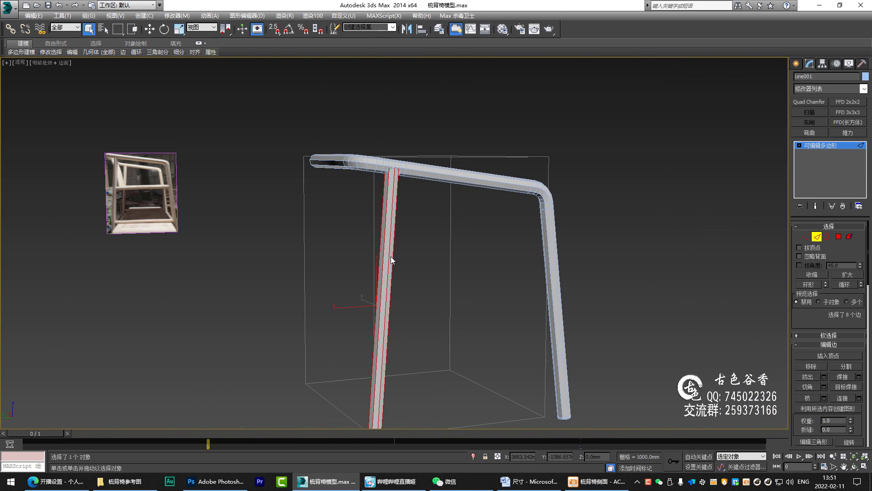
pyautogui.hotkey('ctrl', 'shift', 'e')
pyautogui.keyDown('alt'); pyautogui.moveTo(468, 197); pyautogui.dragTo(395, 265, button='middle'); pyautogui.keyUp('alt')
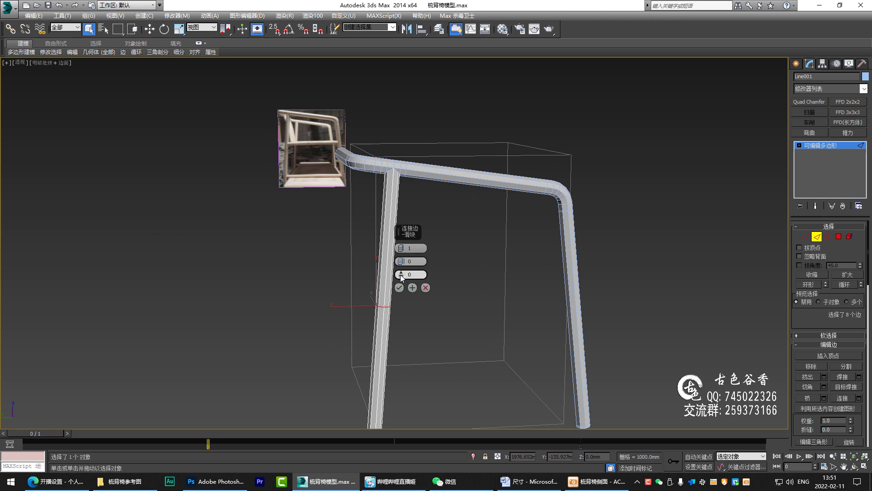
pyautogui.moveTo(400, 275); pyautogui.dragTo(414, 422)
pyautogui.click(400, 288)
# - Add a second, centred edge loop in the ring above the first loop
pyautogui.scroll(5, 386, 203)
pyautogui.scroll(-2, 412, 214)
pyautogui.scroll(2, 409, 204)
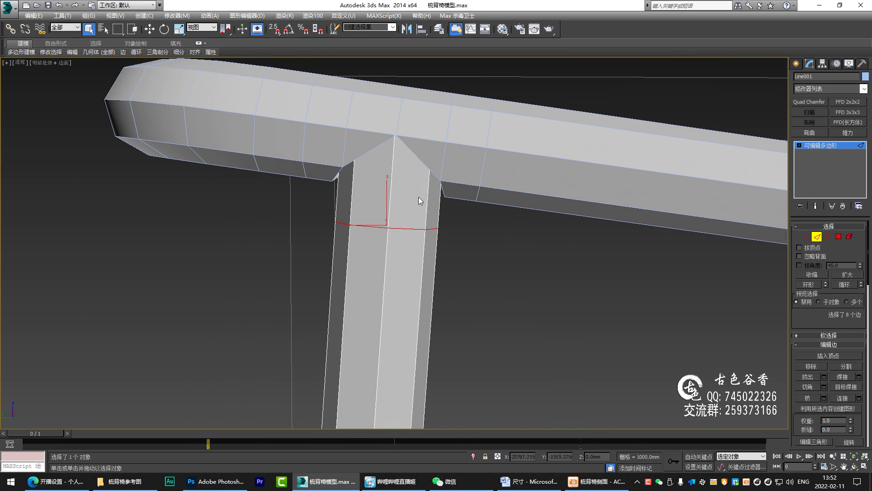
pyautogui.click(429, 205)
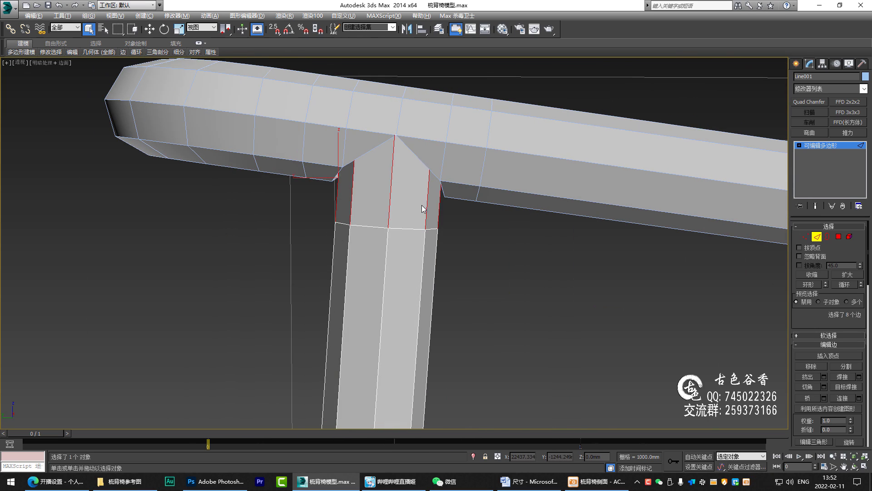
pyautogui.hotkey('ctrl', 'shift', 'e')
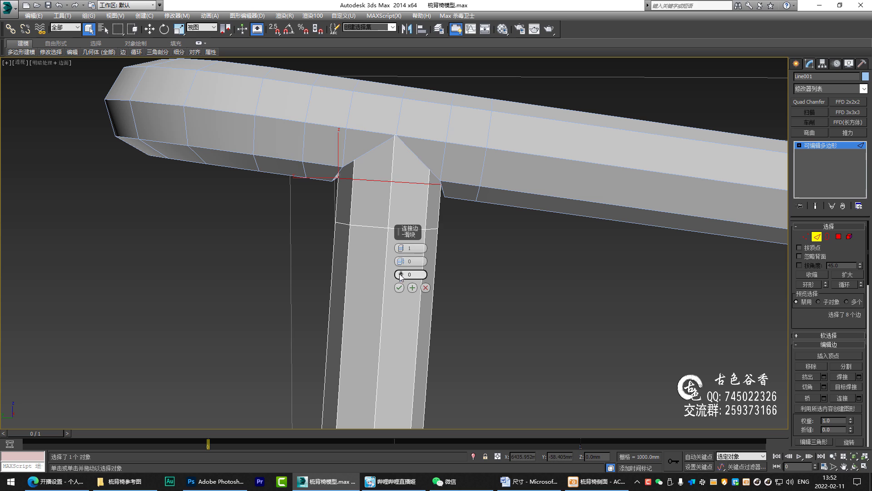
pyautogui.rightClick(400, 274)
pyautogui.click(399, 287)
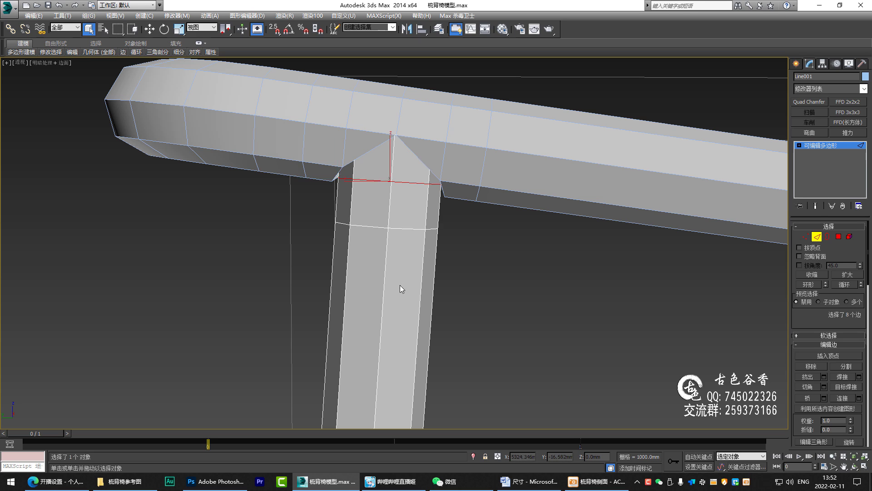
# - Add a third loop between the two via the edge ring, then select the armrest rail Rectangle001
pyautogui.keyDown('alt'); pyautogui.moveTo(426, 214); pyautogui.dragTo(419, 205, button='middle'); pyautogui.keyUp('alt')
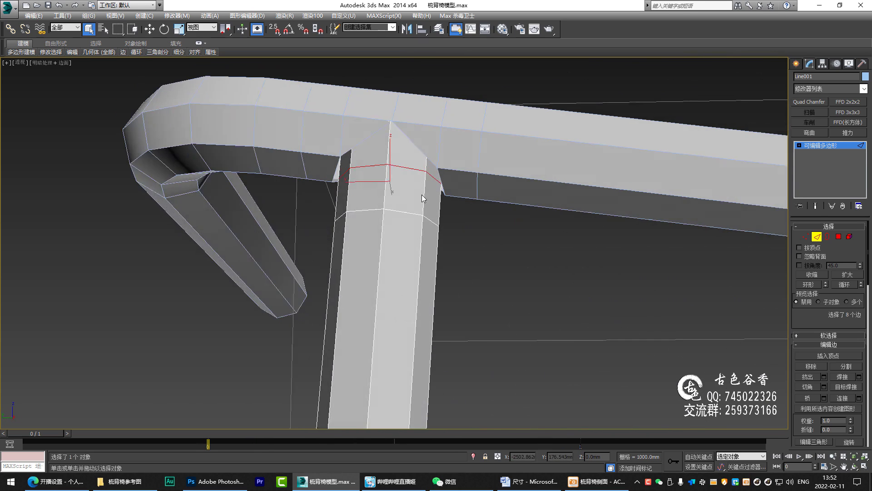
pyautogui.click(422, 195)
pyautogui.hotkey('alt', 'r')
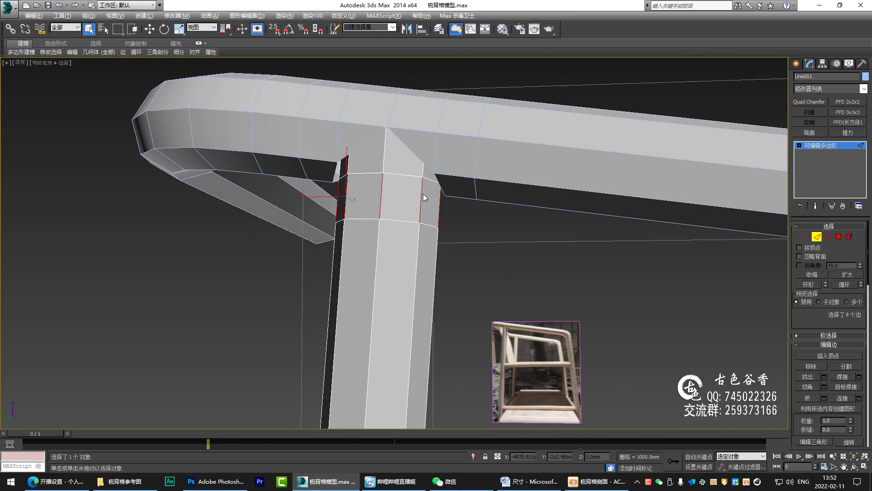
pyautogui.hotkey('ctrl', 'shift', 'e')
pyautogui.keyDown('alt'); pyautogui.moveTo(460, 192); pyautogui.dragTo(435, 162, button='middle'); pyautogui.keyUp('alt')
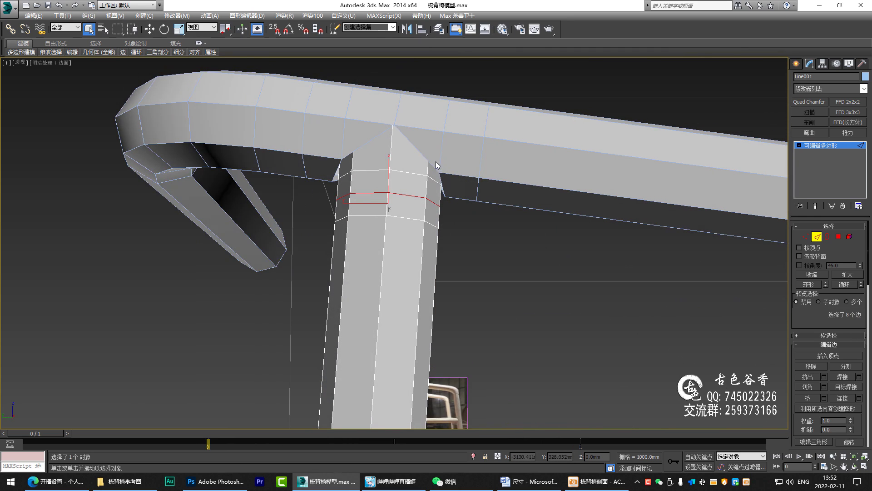
pyautogui.scroll(3, 409, 163)
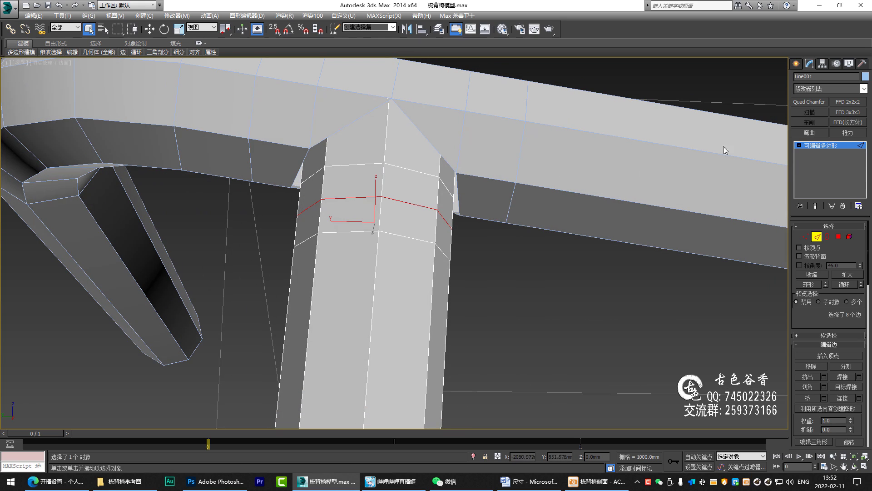
pyautogui.click(813, 143)
pyautogui.click(459, 145)
# - Frame the rail with Z and attach the leg into the rail mesh
pyautogui.press('z')
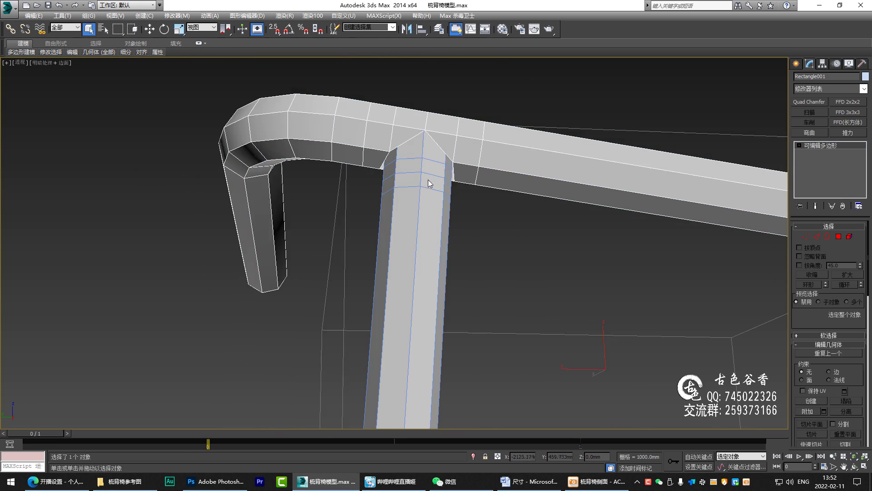
pyautogui.scroll(-3, 477, 178)
pyautogui.scroll(3, 568, 178)
pyautogui.moveTo(568, 179)
pyautogui.keyDown('alt'); pyautogui.mouseDown(button='middle')
pyautogui.moveTo(323, 199)
pyautogui.moveTo(340, 195)
pyautogui.mouseUp(button='middle'); pyautogui.keyUp('alt')
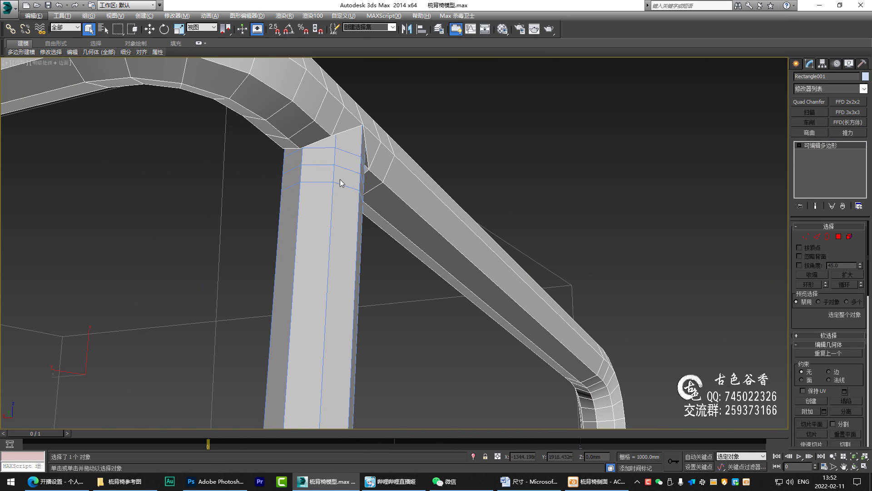
pyautogui.press('a')
pyautogui.click(340, 187)
pyautogui.rightClick(405, 226)
# - In Vertex mode, cut a new edge from the leg top to a rail vertex
pyautogui.press('w')
pyautogui.moveTo(405, 226)
pyautogui.keyDown('alt'); pyautogui.mouseDown(button='middle')
pyautogui.moveTo(271, 182)
pyautogui.moveTo(724, 142)
pyautogui.moveTo(333, 176)
pyautogui.mouseUp(button='middle'); pyautogui.keyUp('alt')
pyautogui.scroll(1, 333, 176)
pyautogui.press('1')
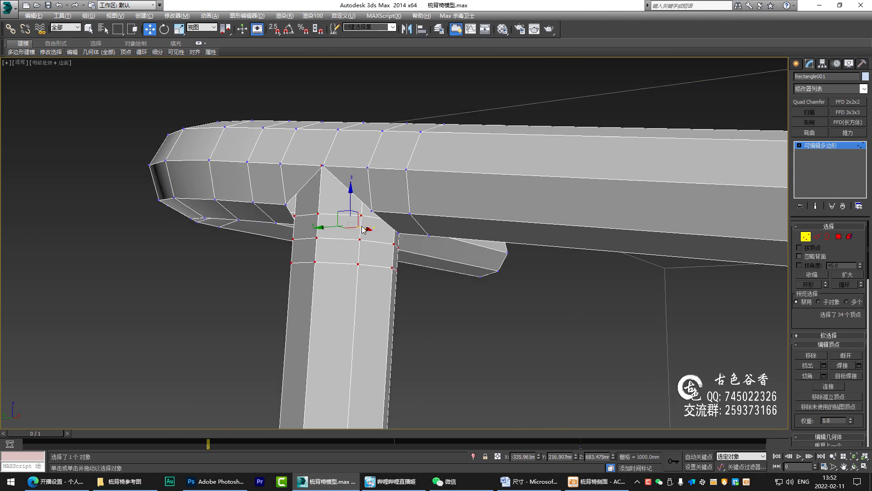
pyautogui.moveTo(304, 194)
pyautogui.keyDown('alt'); pyautogui.mouseDown(button='middle')
pyautogui.moveTo(398, 233)
pyautogui.moveTo(425, 234)
pyautogui.moveTo(253, 201)
pyautogui.moveTo(356, 220)
pyautogui.mouseUp(button='middle'); pyautogui.keyUp('alt')
pyautogui.scroll(2, 399, 233)
pyautogui.click(397, 228)
pyautogui.keyDown('ctrl'); pyautogui.click(243, 194); pyautogui.keyUp('ctrl')
pyautogui.hotkey('alt', 'c')
pyautogui.click(377, 199)
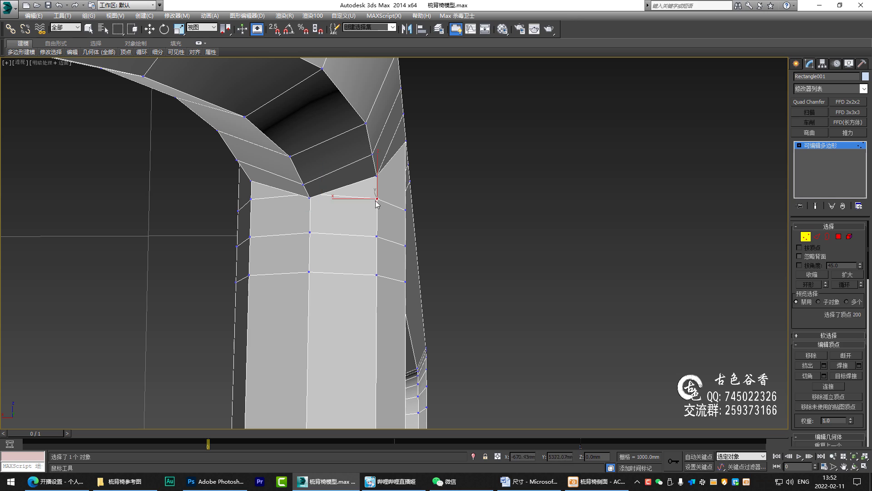
pyautogui.click(310, 212)
# - Select two vertices on the leg top at the joint
pyautogui.moveTo(249, 212); pyautogui.dragTo(308, 161)
pyautogui.keyDown('alt'); pyautogui.moveTo(353, 214); pyautogui.dragTo(314, 172, button='middle'); pyautogui.keyUp('alt')
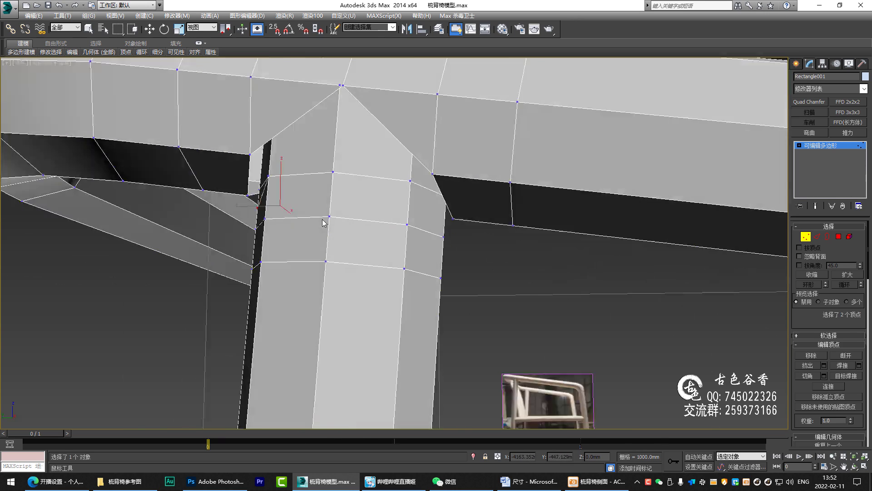
pyautogui.click(258, 129)
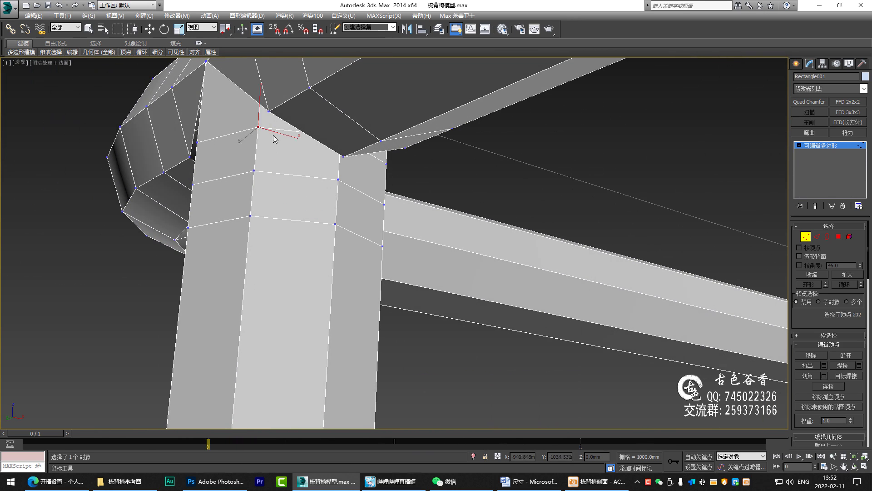
pyautogui.click(326, 163)
pyautogui.moveTo(344, 167)
pyautogui.keyDown('alt'); pyautogui.mouseDown(button='middle')
pyautogui.moveTo(383, 179)
pyautogui.moveTo(284, 219)
pyautogui.mouseUp(button='middle'); pyautogui.keyUp('alt')
pyautogui.click(294, 220)
pyautogui.keyDown('ctrl'); pyautogui.click(340, 210); pyautogui.keyUp('ctrl')
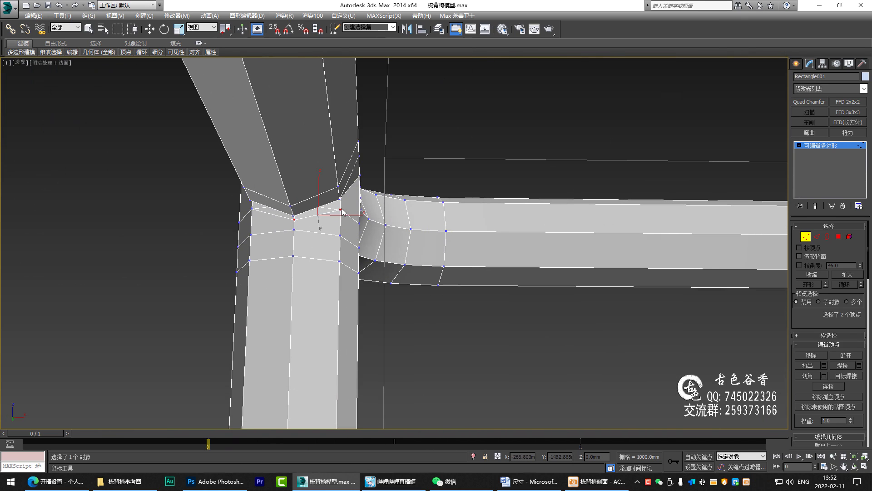
pyautogui.press('w')
# - Remove four stray edges at the leg-rail joint
pyautogui.press('2')
pyautogui.moveTo(329, 207)
pyautogui.keyDown('alt'); pyautogui.mouseDown(button='middle')
pyautogui.moveTo(317, 236)
pyautogui.moveTo(372, 236)
pyautogui.moveTo(263, 189)
pyautogui.mouseUp(button='middle'); pyautogui.keyUp('alt')
pyautogui.press('q')
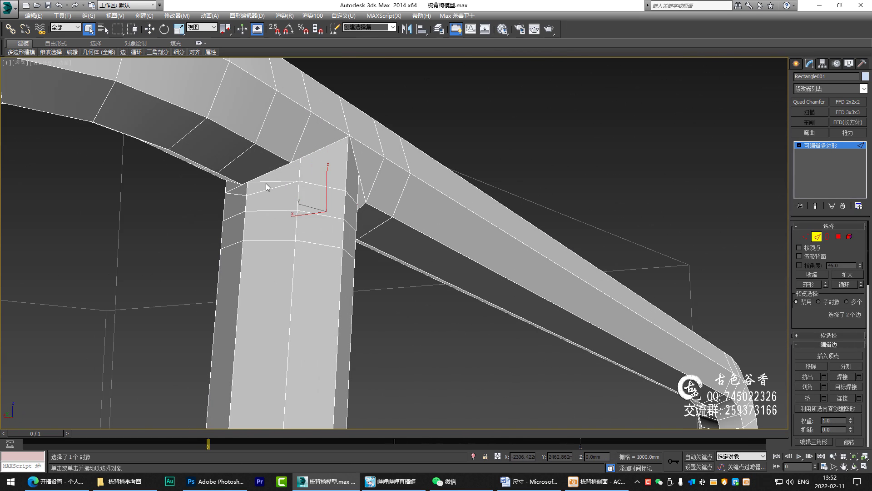
pyautogui.keyDown('ctrl'); pyautogui.click(266, 184); pyautogui.keyUp('ctrl')
pyautogui.click(288, 182)
# - Cut an edge from the leg-top centre vertex up to the rail edge
pyautogui.press('1')
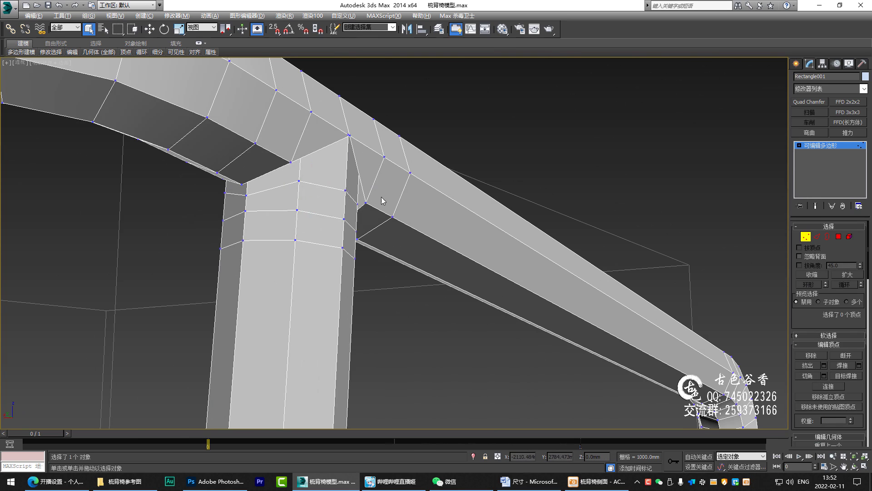
pyautogui.scroll(5, 381, 197)
pyautogui.scroll(-5, 328, 264)
pyautogui.scroll(3, 353, 150)
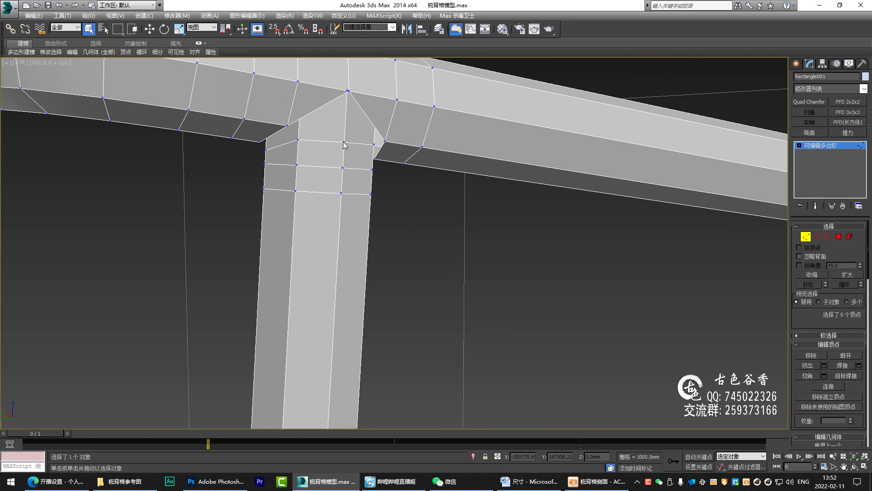
pyautogui.click(344, 146)
pyautogui.scroll(5, 354, 155)
pyautogui.scroll(-3, 399, 206)
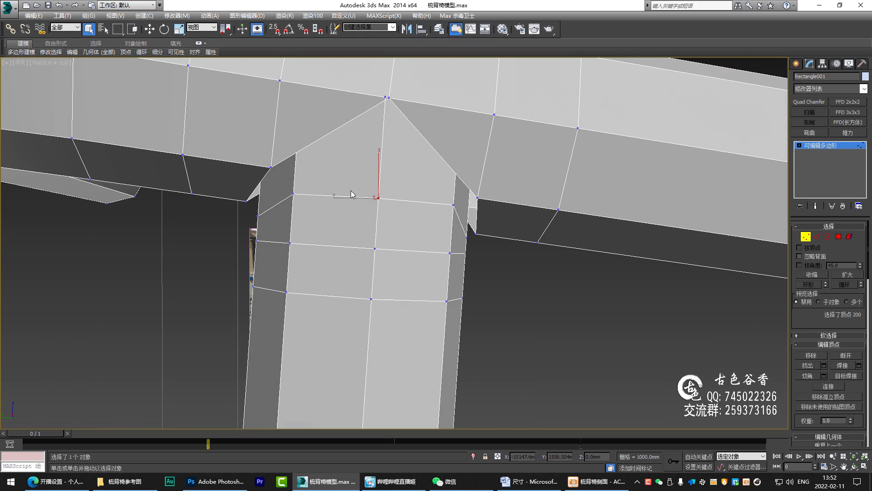
pyautogui.hotkey('alt', 'c')
pyautogui.click(293, 194)
pyautogui.click(382, 148)
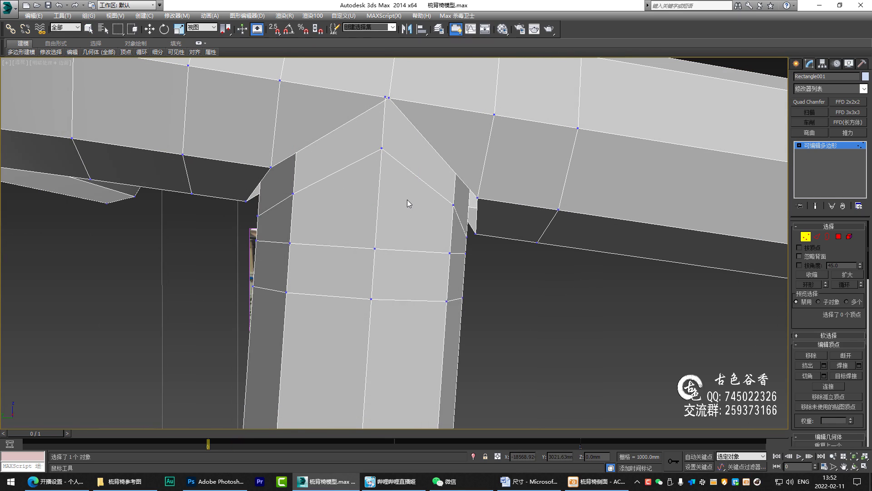
pyautogui.scroll(-5, 407, 200)
pyautogui.keyDown('alt'); pyautogui.moveTo(408, 200); pyautogui.dragTo(472, 274, button='middle'); pyautogui.keyUp('alt')
# - Select the junction vertex where the leg meets the armrest rail
pyautogui.scroll(3, 500, 290)
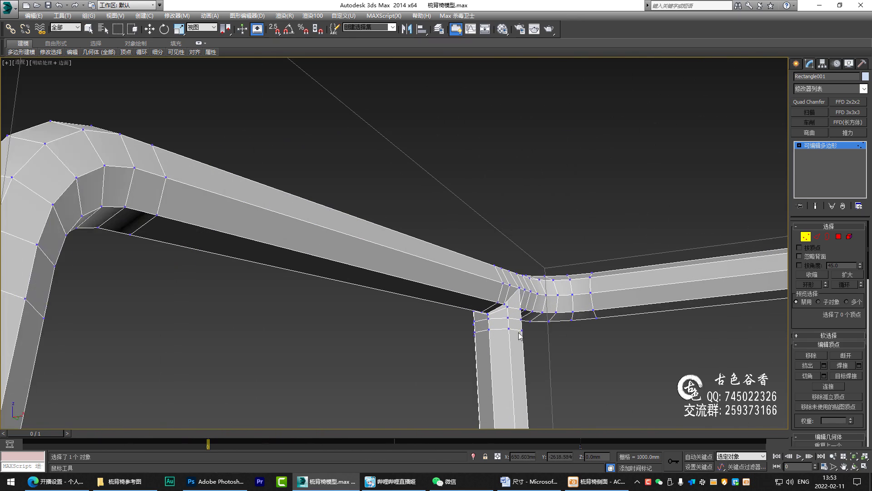
pyautogui.scroll(2, 509, 304)
pyautogui.press('w')
pyautogui.click(506, 304)
pyautogui.press('z')
pyautogui.scroll(-5, 493, 313)
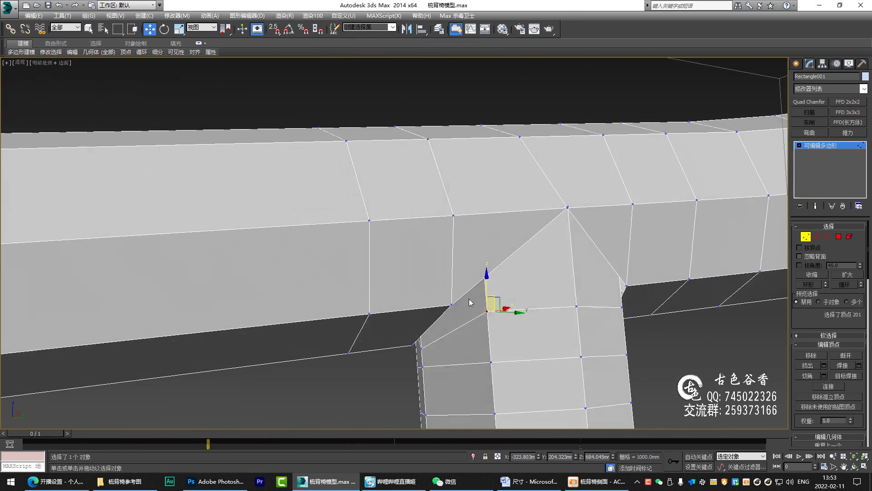
pyautogui.moveTo(573, 300); pyautogui.dragTo(391, 294, button='middle')
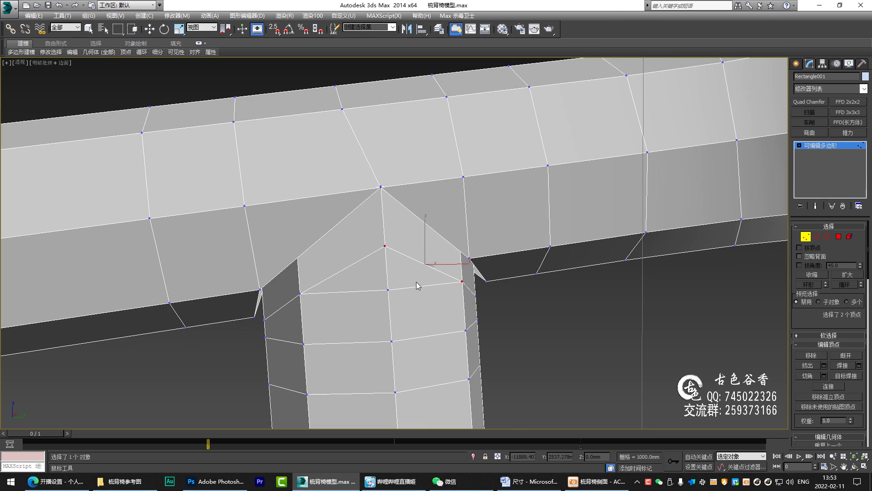
pyautogui.press('w')
pyautogui.moveTo(374, 180); pyautogui.dragTo(390, 191)
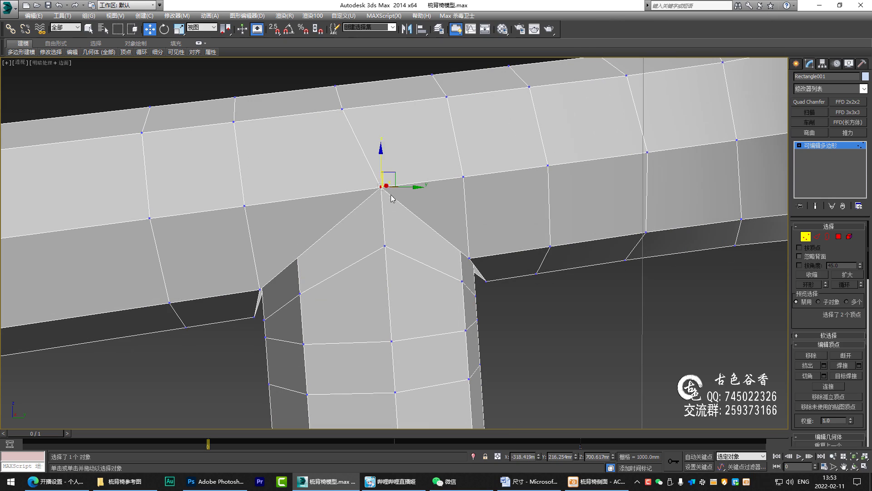
pyautogui.moveTo(389, 190)
pyautogui.keyDown('alt'); pyautogui.mouseDown(button='middle')
pyautogui.moveTo(400, 204)
pyautogui.moveTo(436, 179)
pyautogui.moveTo(382, 168)
pyautogui.moveTo(418, 202)
pyautogui.mouseUp(button='middle'); pyautogui.keyUp('alt')
pyautogui.click(419, 204)
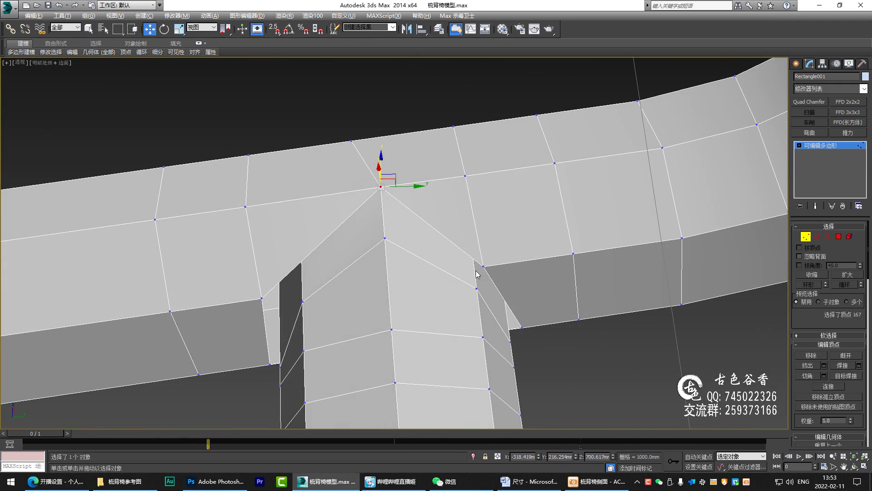
pyautogui.moveTo(475, 269)
pyautogui.keyDown('alt'); pyautogui.mouseDown(button='middle')
pyautogui.moveTo(503, 249)
pyautogui.moveTo(466, 241)
pyautogui.moveTo(475, 233)
pyautogui.moveTo(430, 228)
pyautogui.moveTo(440, 214)
pyautogui.moveTo(500, 193)
pyautogui.moveTo(505, 209)
pyautogui.moveTo(501, 189)
pyautogui.moveTo(479, 191)
pyautogui.moveTo(487, 207)
pyautogui.moveTo(470, 195)
pyautogui.moveTo(459, 155)
pyautogui.moveTo(438, 152)
pyautogui.moveTo(359, 202)
pyautogui.moveTo(407, 172)
pyautogui.moveTo(468, 182)
pyautogui.moveTo(473, 196)
pyautogui.mouseUp(button='middle'); pyautogui.keyUp('alt')
# - Cut new edges from the junction vertex down to the leg-top corners
pyautogui.hotkey('alt', 'c')
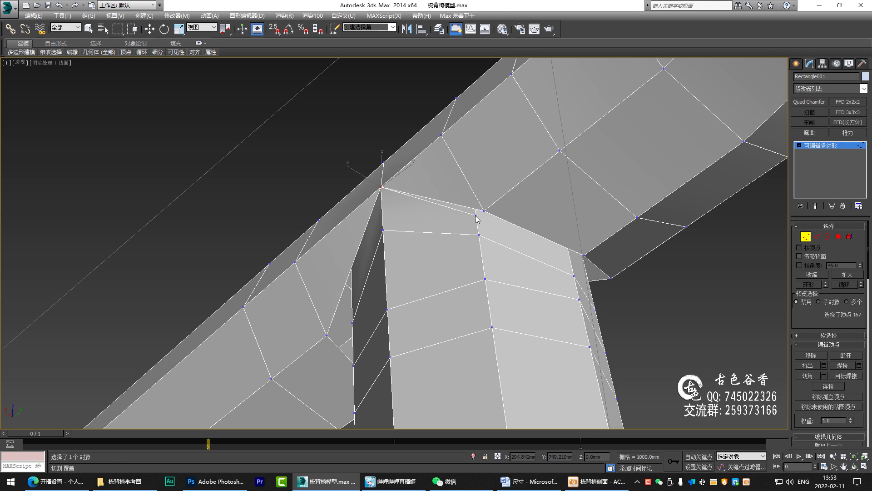
pyautogui.rightClick(476, 215)
pyautogui.moveTo(522, 234)
pyautogui.keyDown('alt'); pyautogui.mouseDown(button='middle')
pyautogui.moveTo(495, 240)
pyautogui.moveTo(446, 220)
pyautogui.mouseUp(button='middle'); pyautogui.keyUp('alt')
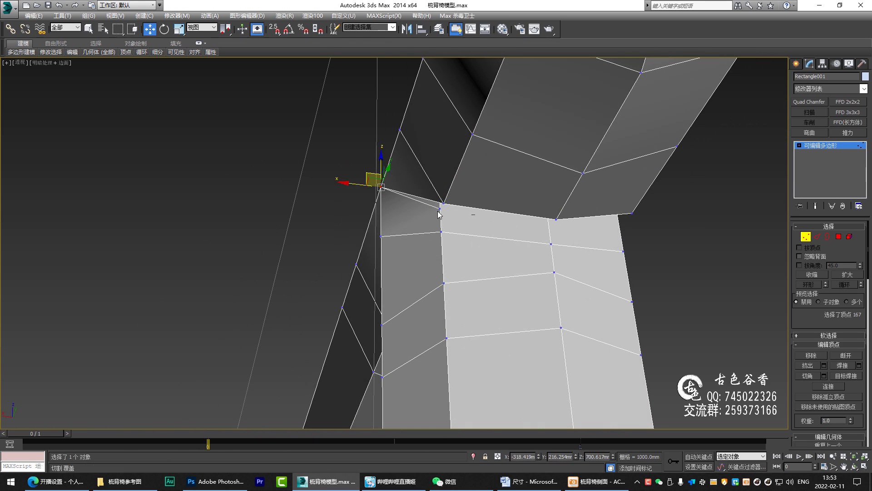
pyautogui.press('q')
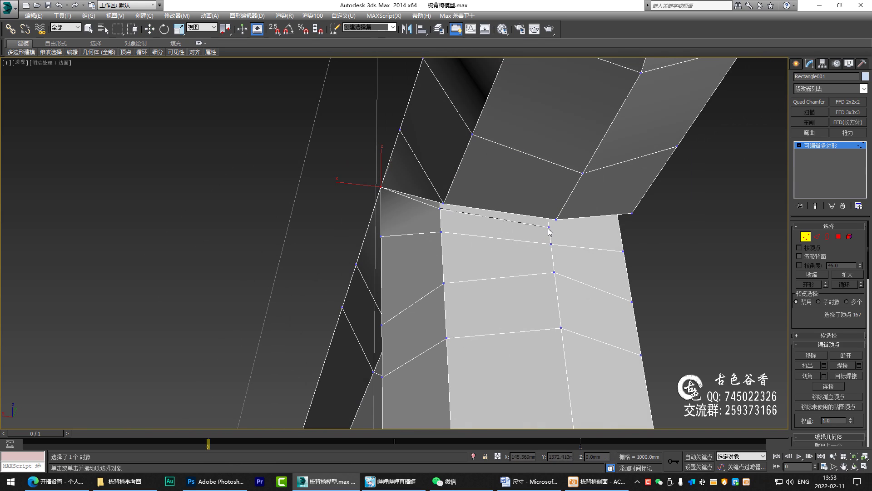
pyautogui.keyDown('alt'); pyautogui.moveTo(541, 234); pyautogui.dragTo(541, 189, button='middle'); pyautogui.keyUp('alt')
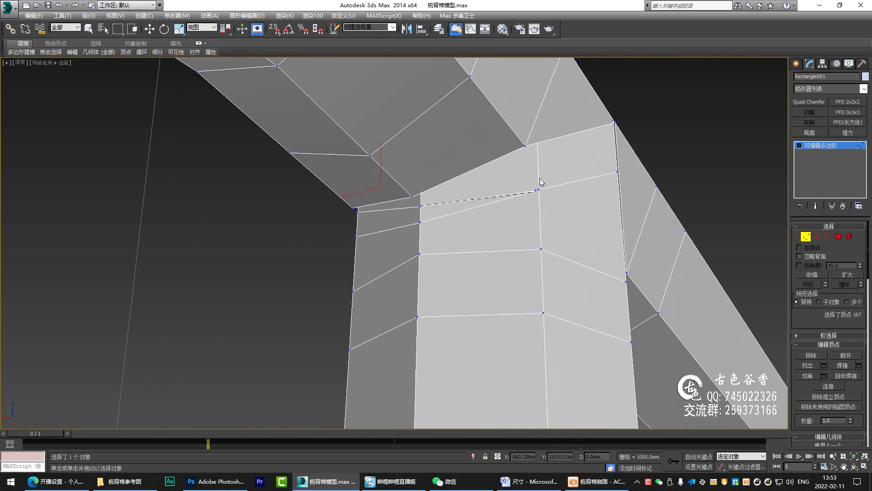
pyautogui.moveTo(538, 155)
pyautogui.keyDown('alt'); pyautogui.mouseDown(button='middle')
pyautogui.moveTo(546, 175)
pyautogui.moveTo(510, 172)
pyautogui.mouseUp(button='middle'); pyautogui.keyUp('alt')
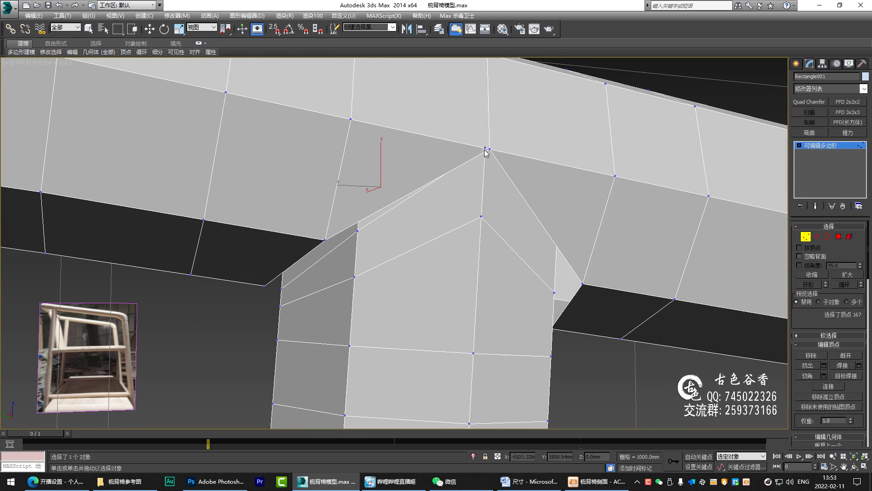
# - Select the seam edge between the leg and the rail in Edge mode
pyautogui.press('w')
pyautogui.press('2')
pyautogui.click(399, 203)
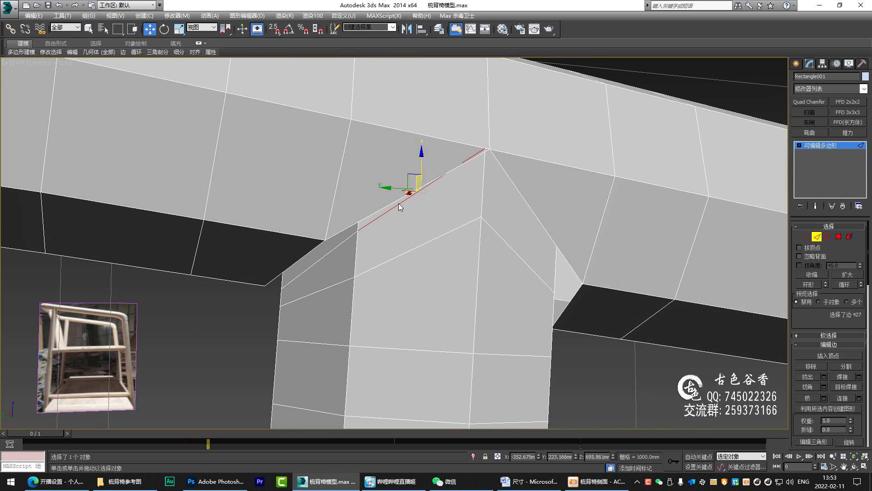
pyautogui.keyDown('alt'); pyautogui.moveTo(367, 233); pyautogui.dragTo(478, 220, button='middle'); pyautogui.keyUp('alt')
# - Delete the thin stray strip of faces at the leg-rail junction
pyautogui.rightClick(489, 222)
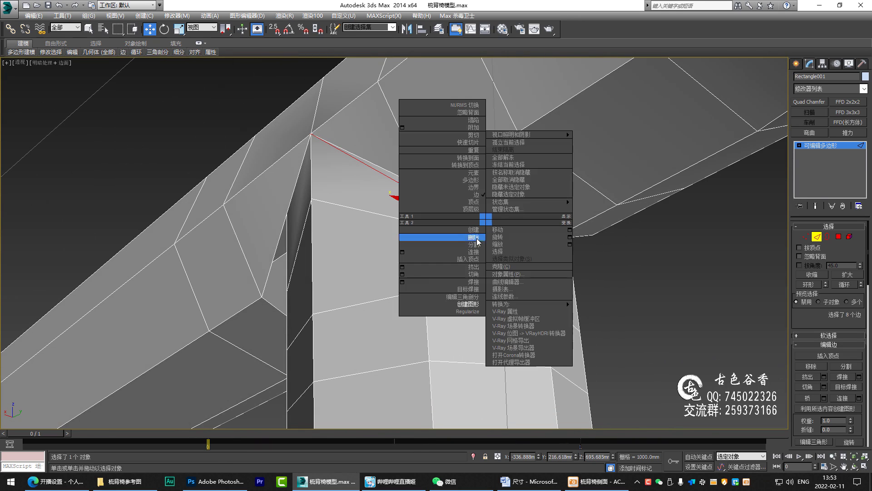
pyautogui.click(476, 242)
pyautogui.press('5')
pyautogui.click(500, 225)
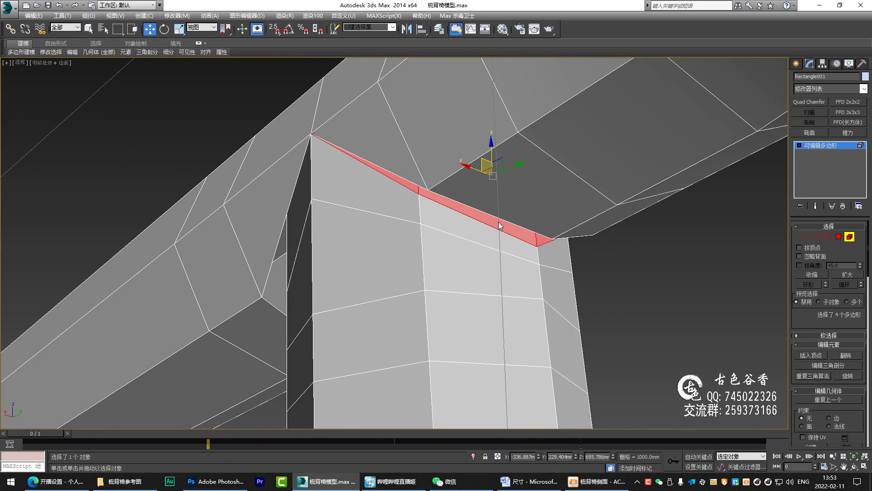
pyautogui.press('Delete')
# - Target-weld the strip-corner vertex onto its neighbouring vertex
pyautogui.scroll(-2, 498, 227)
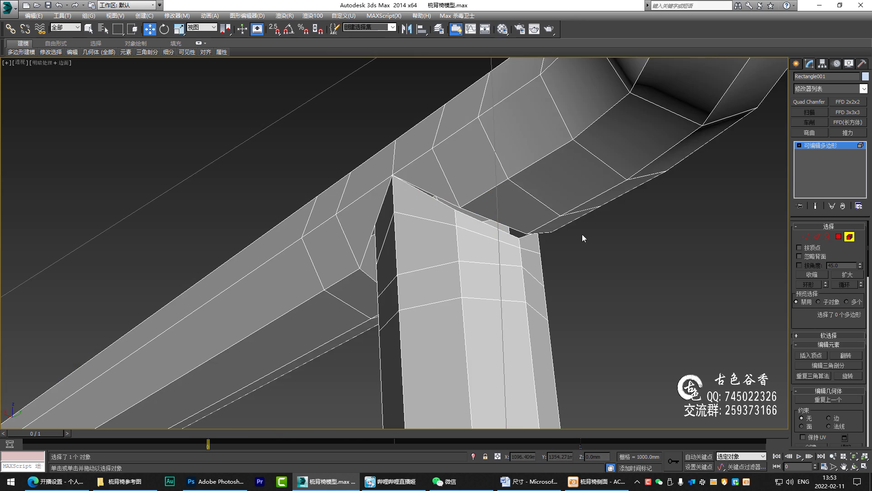
pyautogui.moveTo(582, 234)
pyautogui.keyDown('alt'); pyautogui.mouseDown(button='middle')
pyautogui.moveTo(442, 238)
pyautogui.moveTo(500, 301)
pyautogui.moveTo(534, 239)
pyautogui.moveTo(586, 243)
pyautogui.mouseUp(button='middle'); pyautogui.keyUp('alt')
pyautogui.scroll(4, 547, 247)
pyautogui.press('1')
pyautogui.click(565, 225)
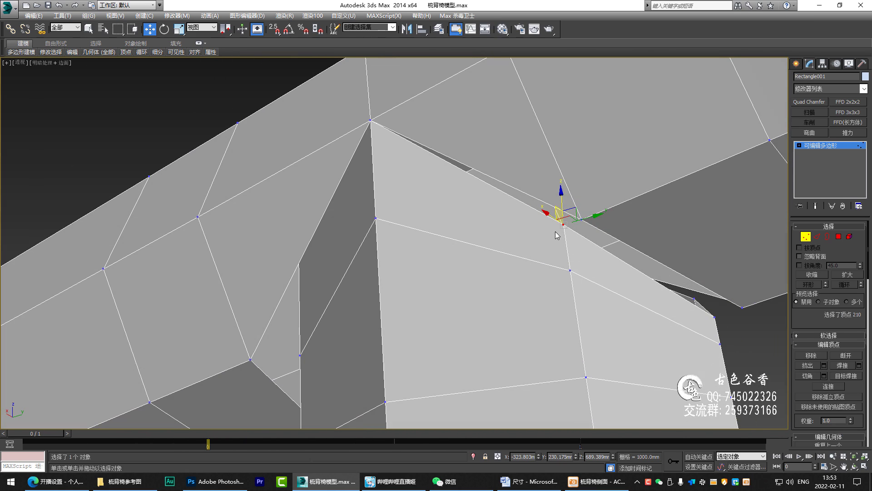
pyautogui.hotkey('ctrl', 'w')
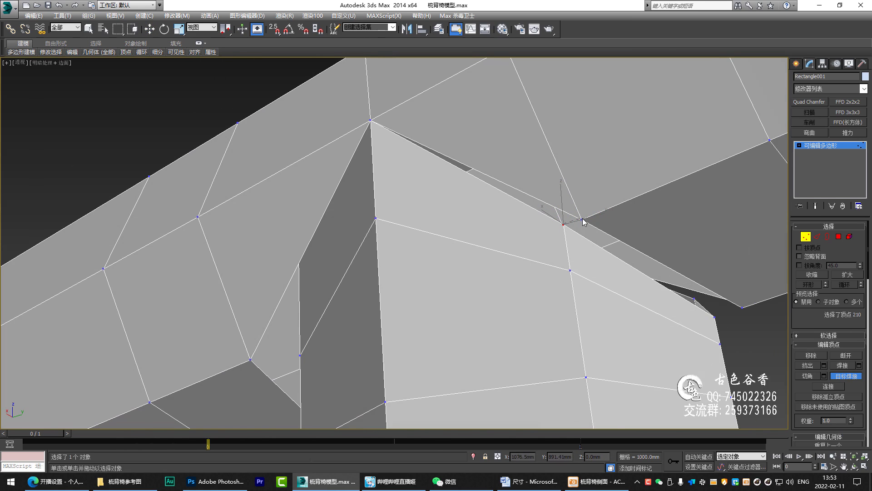
pyautogui.scroll(-5, 584, 223)
pyautogui.keyDown('alt'); pyautogui.moveTo(642, 257); pyautogui.dragTo(613, 263, button='middle'); pyautogui.keyUp('alt')
pyautogui.scroll(5, 641, 273)
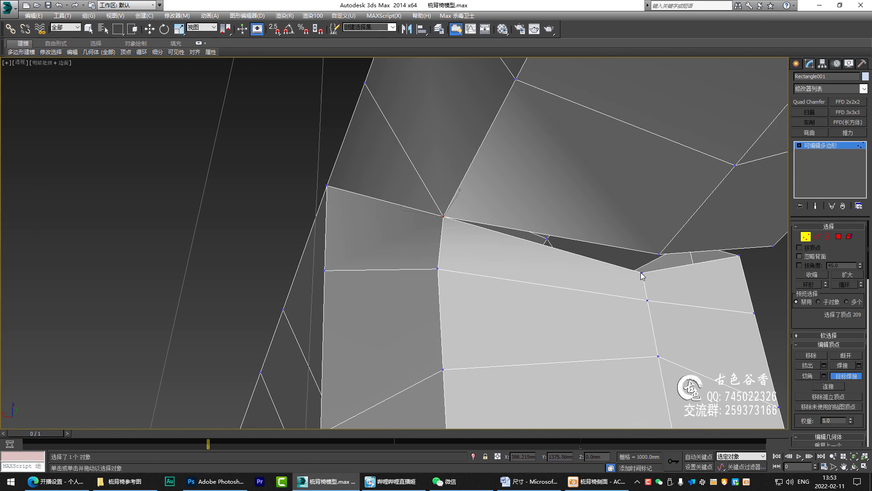
pyautogui.moveTo(659, 254); pyautogui.dragTo(642, 272)
# - Weld another stray joint vertex onto its neighbour and inspect the joint
pyautogui.scroll(-5, 674, 259)
pyautogui.scroll(5, 636, 264)
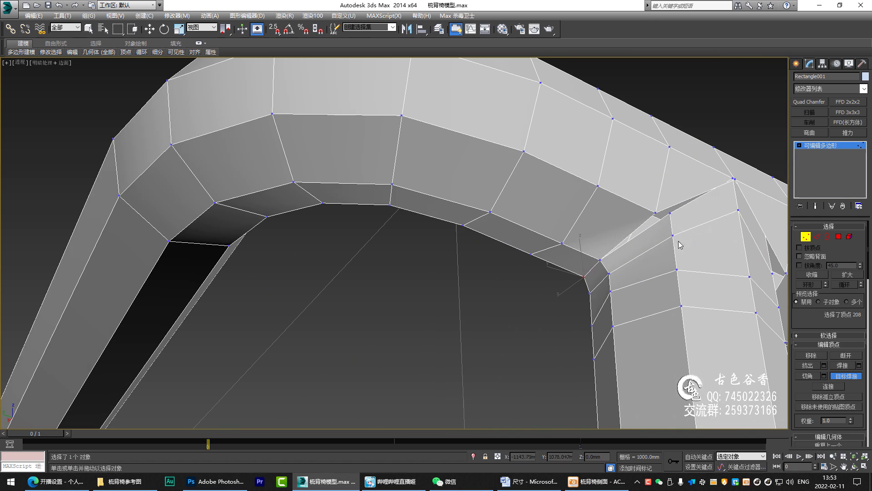
pyautogui.moveTo(657, 217); pyautogui.dragTo(670, 213)
pyautogui.scroll(-3, 682, 227)
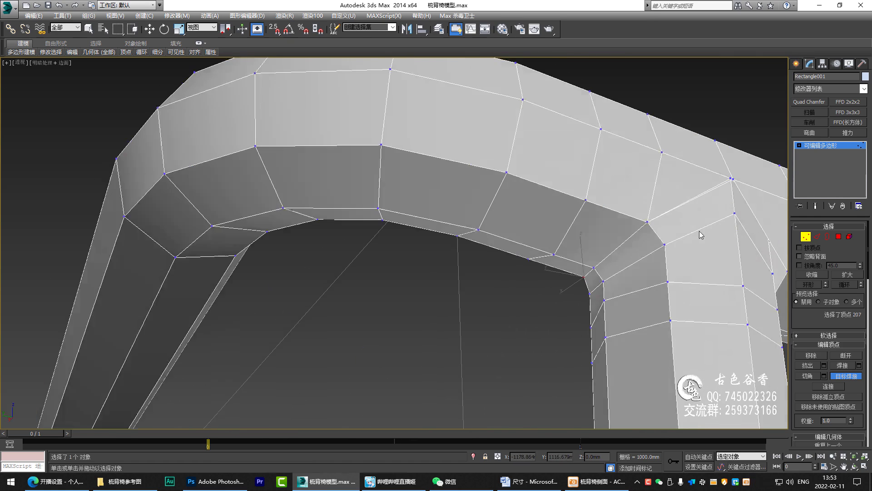
pyautogui.keyDown('alt'); pyautogui.moveTo(701, 234); pyautogui.dragTo(604, 250, button='middle'); pyautogui.keyUp('alt')
pyautogui.scroll(5, 462, 310)
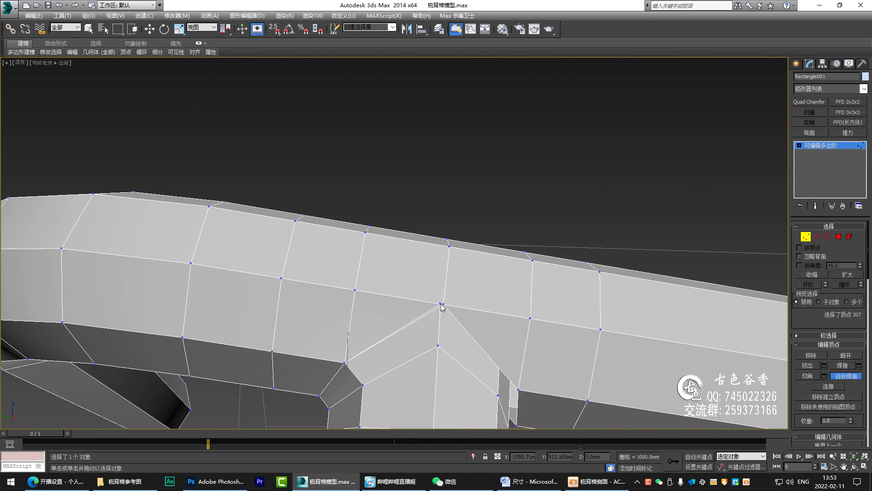
pyautogui.scroll(-5, 444, 307)
pyautogui.keyDown('alt'); pyautogui.moveTo(444, 309); pyautogui.dragTo(391, 355, button='middle'); pyautogui.keyUp('alt')
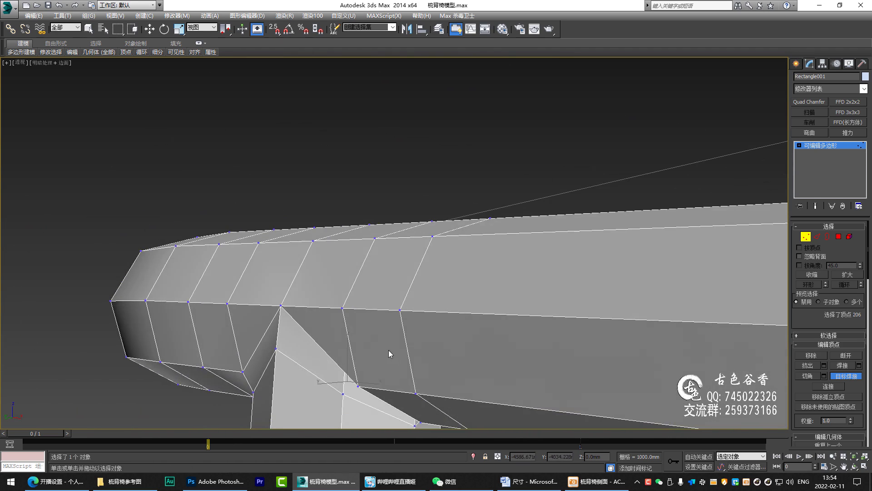
pyautogui.scroll(5, 400, 327)
pyautogui.scroll(-5, 397, 293)
pyautogui.press('w')
# - Make two attempts at cutting a new edge across the leg-rail joint
pyautogui.keyDown('alt'); pyautogui.moveTo(397, 293); pyautogui.dragTo(304, 259, button='middle'); pyautogui.keyUp('alt')
pyautogui.scroll(6, 309, 246)
pyautogui.hotkey('alt', 'c')
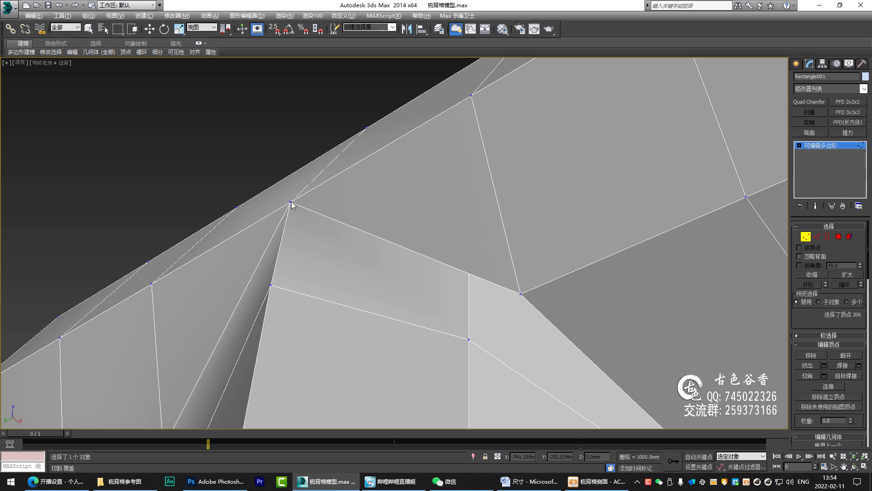
pyautogui.press('w')
pyautogui.scroll(-5, 470, 287)
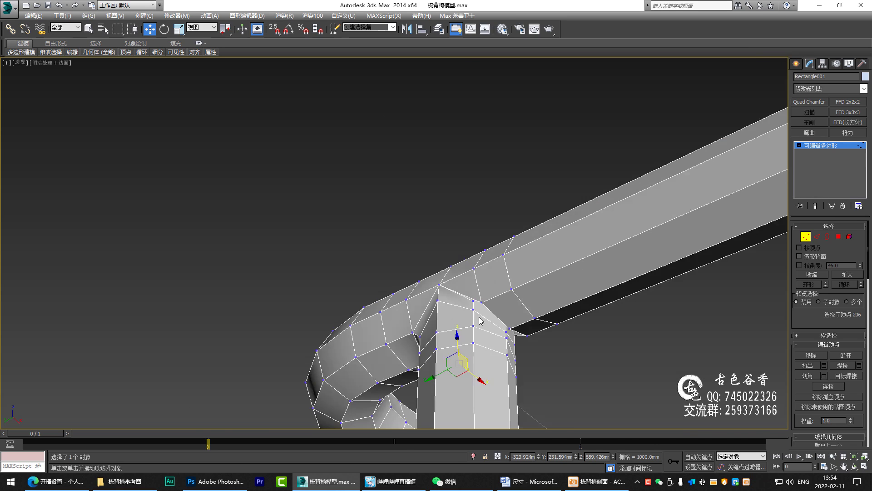
pyautogui.moveTo(469, 287)
pyautogui.keyDown('alt'); pyautogui.mouseDown(button='middle')
pyautogui.moveTo(436, 306)
pyautogui.moveTo(284, 282)
pyautogui.mouseUp(button='middle'); pyautogui.keyUp('alt')
pyautogui.scroll(5, 436, 306)
pyautogui.hotkey('alt', 'c')
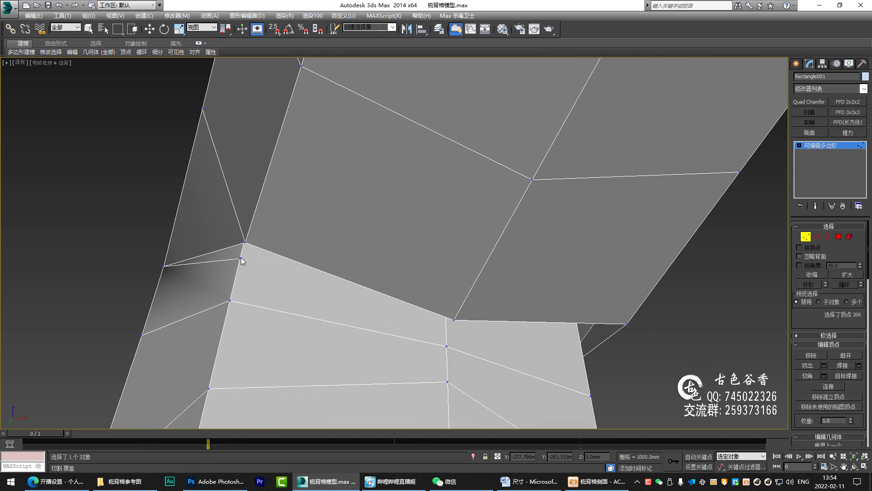
pyautogui.press('w')
# - Start a cut at the leg-top corner vertex, then undo and restart it
pyautogui.scroll(-3, 459, 335)
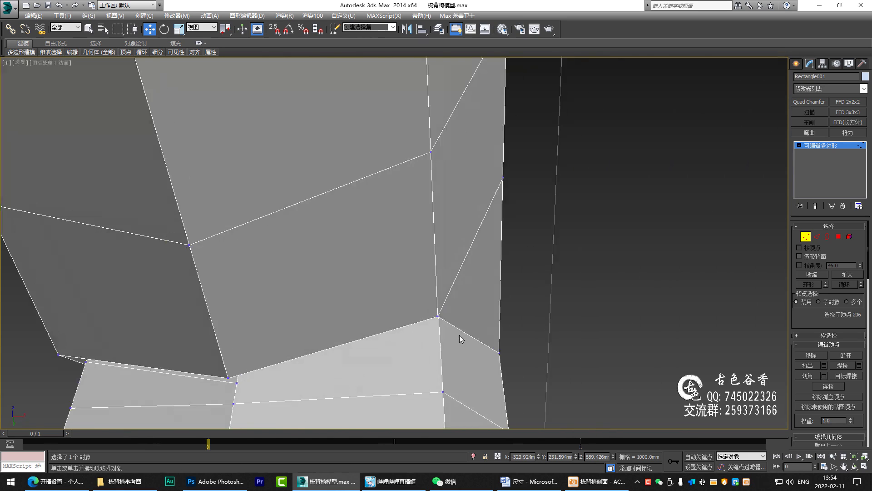
pyautogui.keyDown('alt'); pyautogui.moveTo(460, 334); pyautogui.dragTo(326, 312, button='middle'); pyautogui.keyUp('alt')
pyautogui.moveTo(347, 167); pyautogui.dragTo(312, 218, button='middle')
pyautogui.hotkey('alt', 'c')
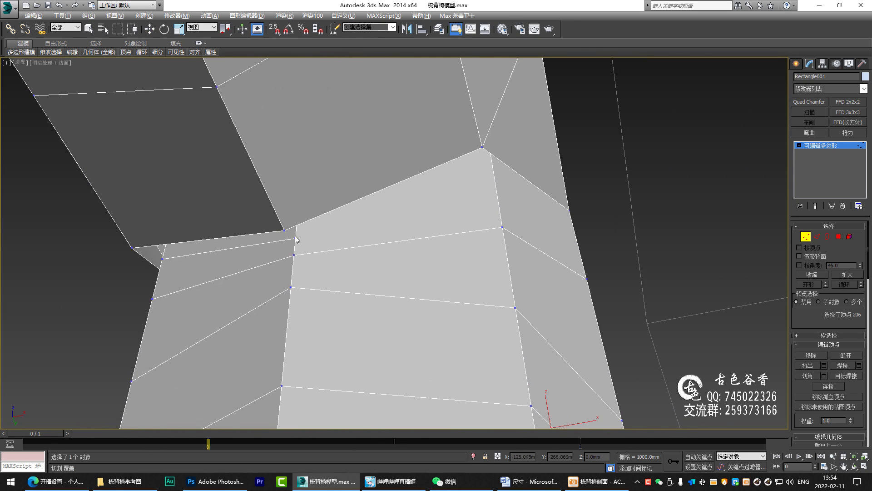
pyautogui.click(295, 237)
pyautogui.press('w')
pyautogui.scroll(-5, 493, 174)
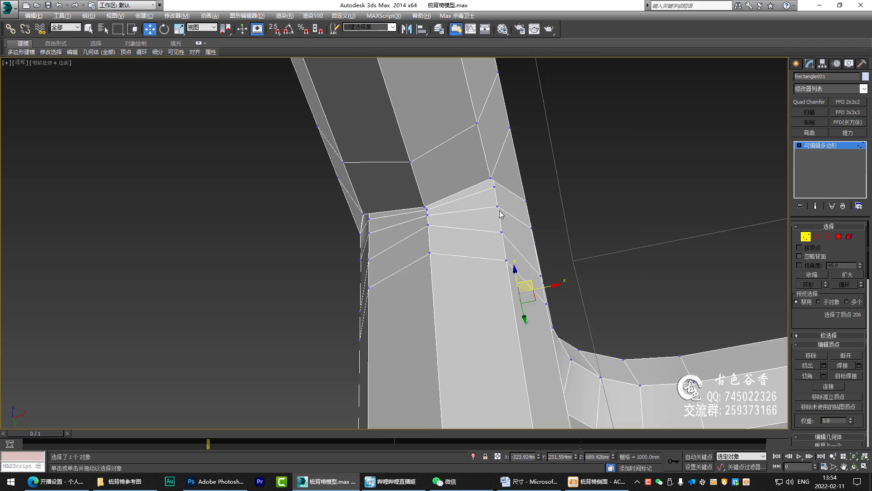
pyautogui.moveTo(492, 173)
pyautogui.keyDown('alt'); pyautogui.mouseDown(button='middle')
pyautogui.moveTo(418, 249)
pyautogui.moveTo(447, 195)
pyautogui.mouseUp(button='middle'); pyautogui.keyUp('alt')
pyautogui.scroll(5, 419, 249)
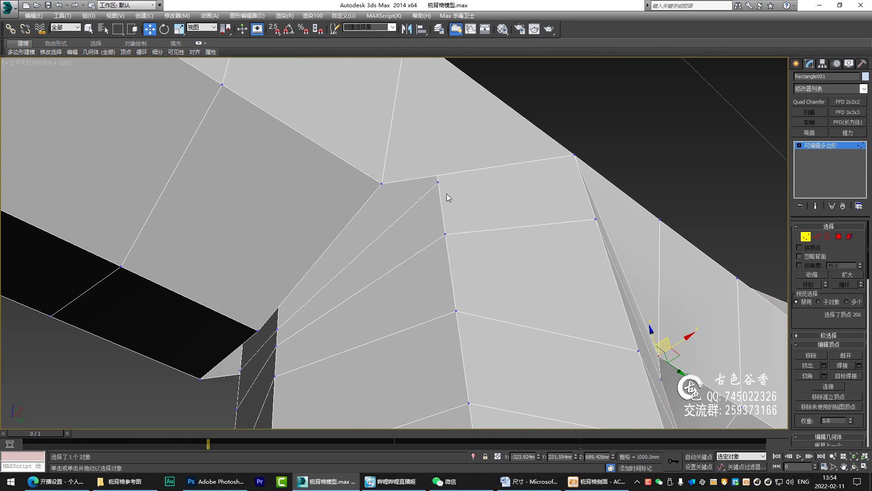
pyautogui.hotkey('alt', 'c')
pyautogui.hotkey('ctrl', 'z')
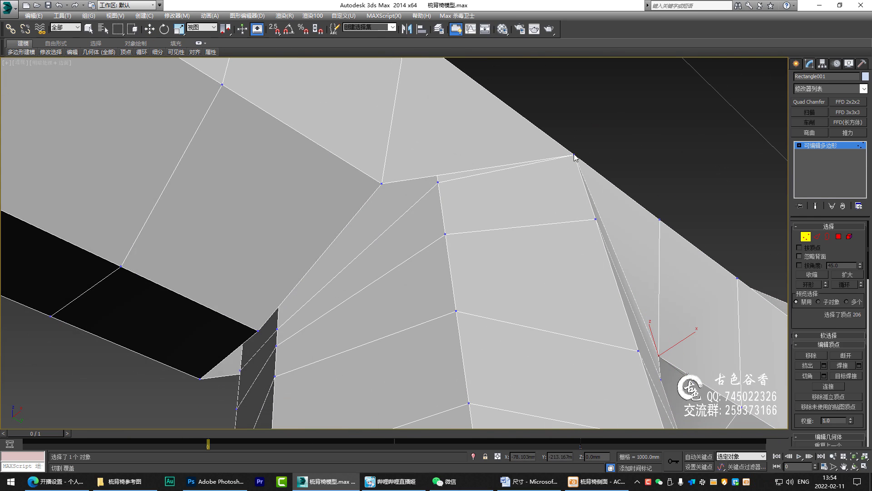
# - Finish the cut at the top vertex and change sub-object level via the quad menu
pyautogui.click(575, 156)
pyautogui.rightClick(493, 188)
pyautogui.click(449, 201)
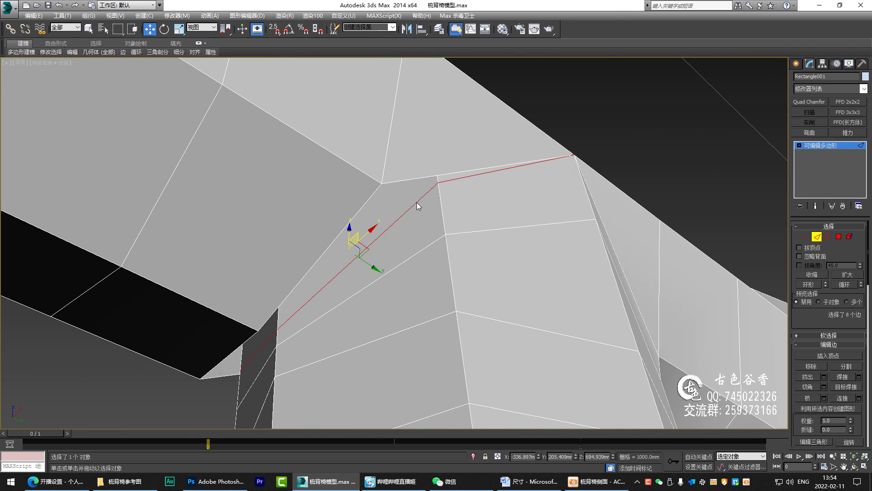
pyautogui.rightClick(417, 203)
pyautogui.click(408, 222)
# - Select the joint corner vertex and target-weld it onto its neighbour
pyautogui.press('5')
pyautogui.click(405, 209)
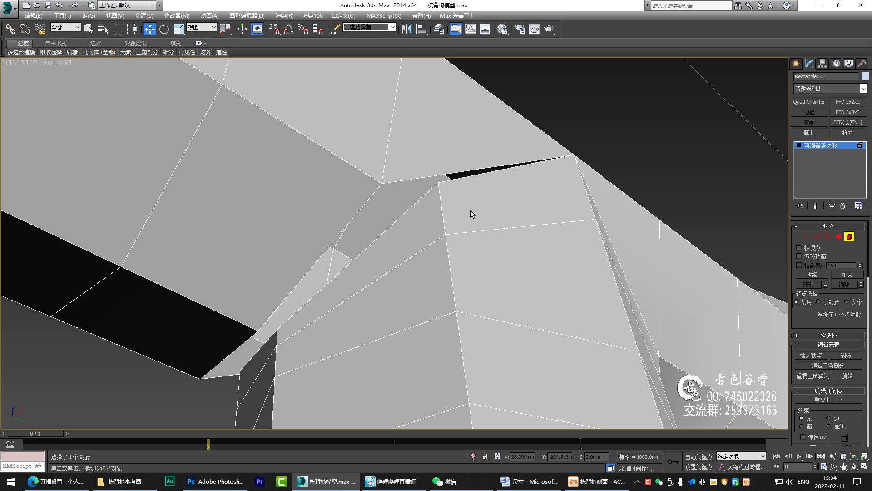
pyautogui.press('1')
pyautogui.click(439, 183)
pyautogui.keyDown('alt'); pyautogui.moveTo(439, 183); pyautogui.dragTo(449, 211, button='middle'); pyautogui.keyUp('alt')
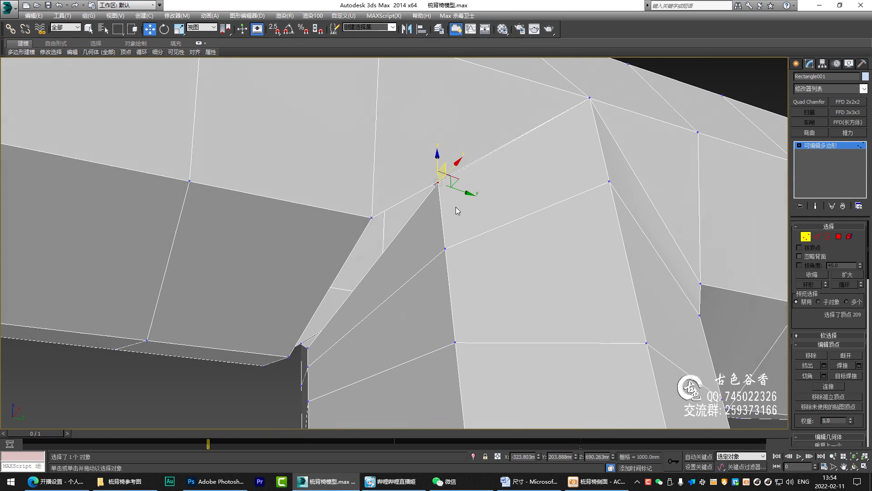
pyautogui.hotkey('ctrl', 'shift', 'w')
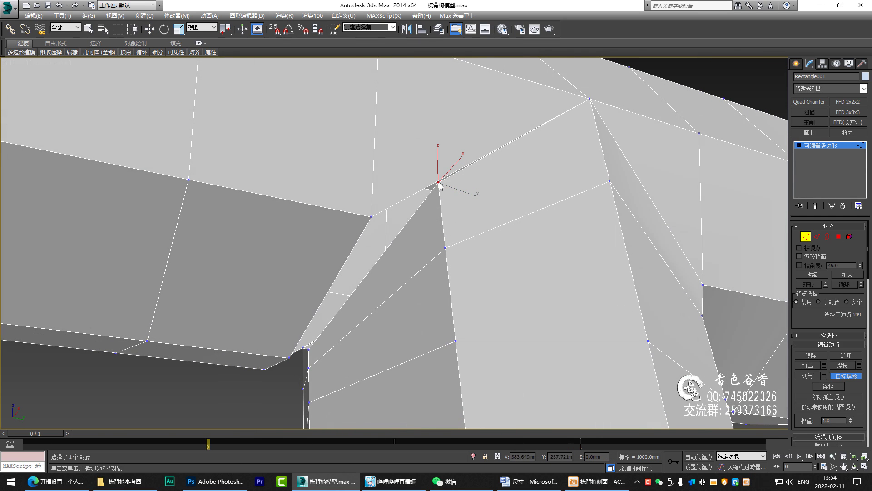
pyautogui.click(371, 217)
pyautogui.press('w')
# - Target-weld the last stray joint vertices, removing the fold and leaving 205 vertices
pyautogui.moveTo(400, 230)
pyautogui.keyDown('alt'); pyautogui.mouseDown(button='middle')
pyautogui.moveTo(350, 284)
pyautogui.moveTo(197, 226)
pyautogui.mouseUp(button='middle'); pyautogui.keyUp('alt')
pyautogui.click(185, 219)
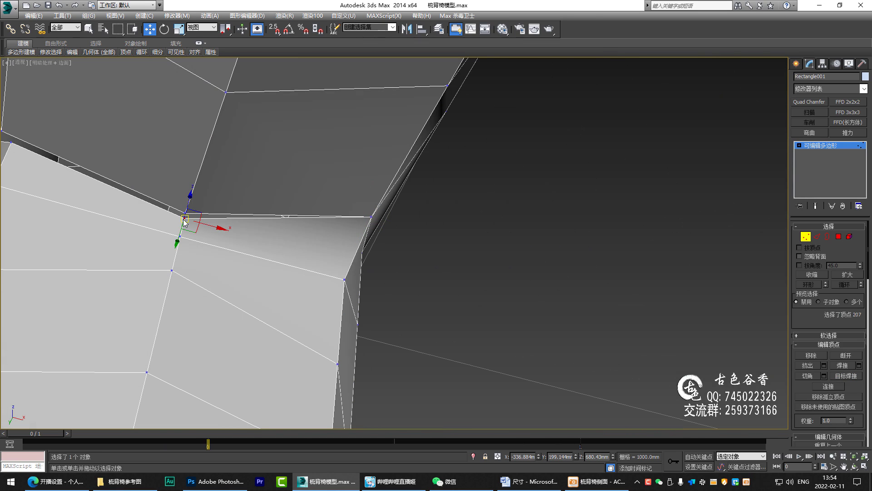
pyautogui.hotkey('ctrl', 'shift', 'w')
pyautogui.moveTo(184, 219); pyautogui.dragTo(185, 213)
pyautogui.moveTo(186, 212)
pyautogui.keyDown('alt'); pyautogui.mouseDown(button='middle')
pyautogui.moveTo(370, 254)
pyautogui.moveTo(393, 189)
pyautogui.mouseUp(button='middle'); pyautogui.keyUp('alt')
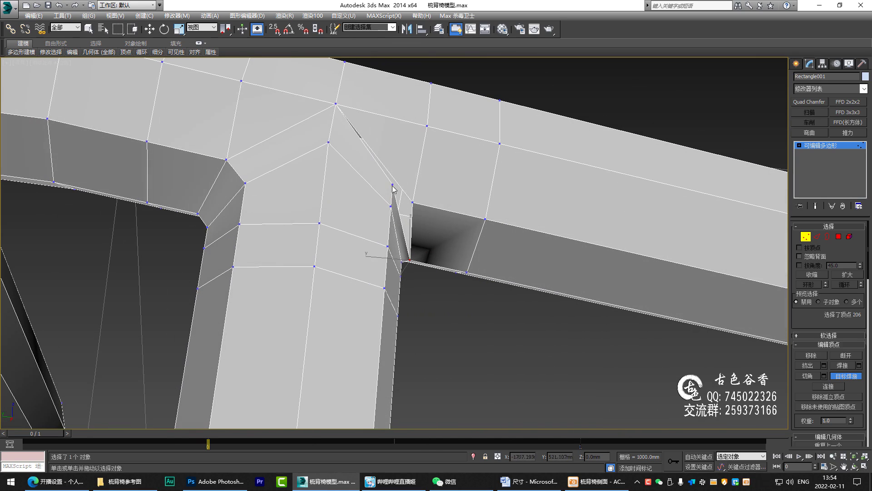
pyautogui.click(413, 203)
pyautogui.moveTo(356, 240)
pyautogui.keyDown('alt'); pyautogui.mouseDown(button='middle')
pyautogui.moveTo(411, 209)
pyautogui.moveTo(456, 240)
pyautogui.moveTo(522, 244)
pyautogui.moveTo(493, 255)
pyautogui.moveTo(380, 259)
pyautogui.moveTo(350, 277)
pyautogui.moveTo(383, 282)
pyautogui.mouseUp(button='middle'); pyautogui.keyUp('alt')
pyautogui.press('w')
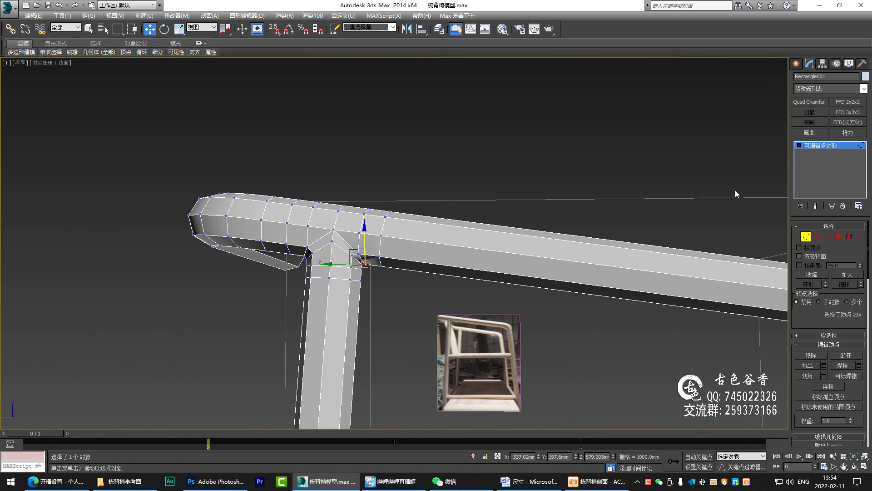
pyautogui.click(819, 149)
pyautogui.click(455, 185)
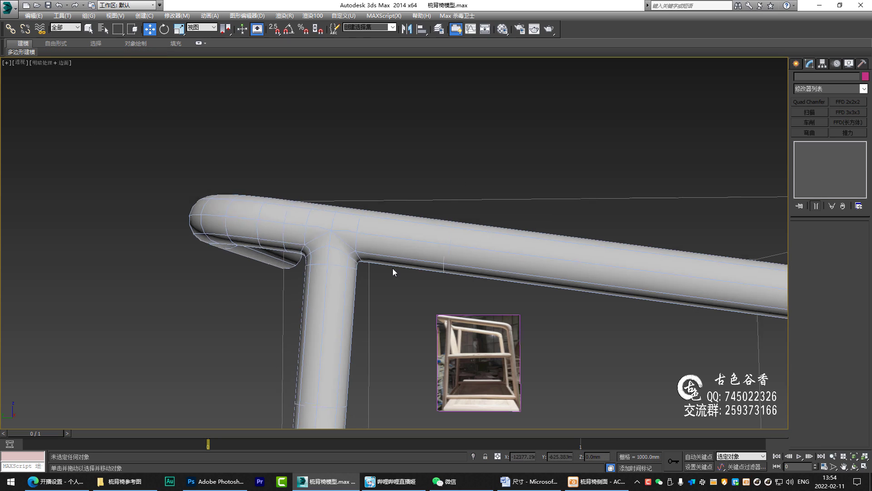
pyautogui.moveTo(392, 268)
pyautogui.keyDown('alt'); pyautogui.mouseDown(button='middle')
pyautogui.moveTo(326, 235)
pyautogui.moveTo(409, 272)
pyautogui.moveTo(382, 252)
pyautogui.mouseUp(button='middle'); pyautogui.keyUp('alt')
pyautogui.scroll(5, 423, 284)
pyautogui.press('q')
pyautogui.click(424, 284)
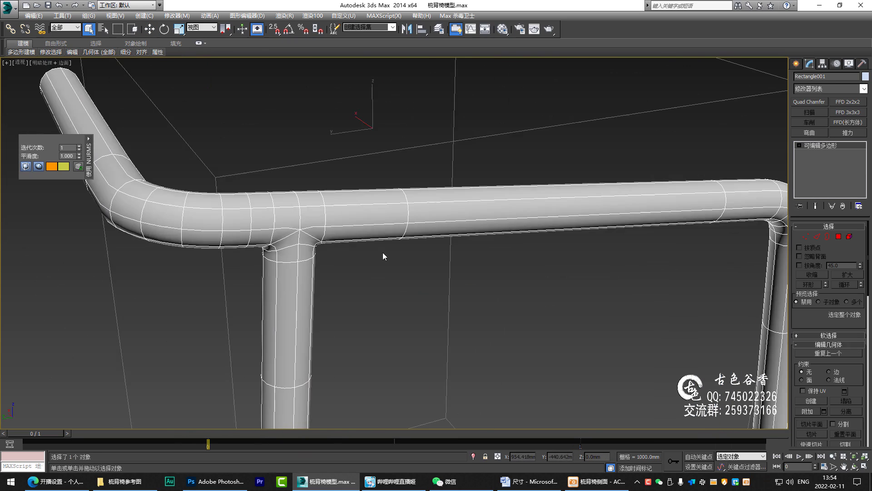
pyautogui.scroll(2, 322, 254)
pyautogui.click(339, 260)
pyautogui.moveTo(314, 252)
pyautogui.keyDown('alt'); pyautogui.mouseDown(button='middle')
pyautogui.moveTo(330, 258)
pyautogui.moveTo(289, 143)
pyautogui.moveTo(314, 166)
pyautogui.moveTo(307, 182)
pyautogui.moveTo(259, 177)
pyautogui.moveTo(318, 194)
pyautogui.moveTo(298, 203)
pyautogui.moveTo(309, 205)
pyautogui.moveTo(393, 159)
pyautogui.moveTo(315, 189)
pyautogui.moveTo(262, 177)
pyautogui.mouseUp(button='middle'); pyautogui.keyUp('alt')
pyautogui.scroll(3, 309, 232)
pyautogui.click(306, 224)
pyautogui.scroll(1, 318, 173)
pyautogui.scroll(3, 322, 176)
# - Select the leg-top edge loop and turn NURMS smoothing off
pyautogui.press('2')
pyautogui.click(319, 170)
pyautogui.doubleClick(377, 155)
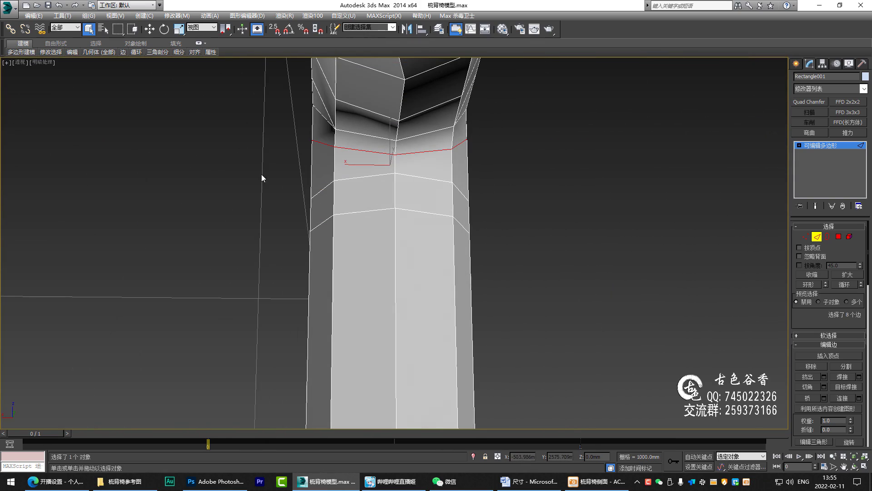
pyautogui.moveTo(360, 193)
pyautogui.keyDown('alt'); pyautogui.mouseDown(button='middle')
pyautogui.moveTo(432, 187)
pyautogui.moveTo(360, 206)
pyautogui.moveTo(343, 199)
pyautogui.moveTo(385, 203)
pyautogui.moveTo(388, 214)
pyautogui.moveTo(466, 199)
pyautogui.moveTo(528, 211)
pyautogui.mouseUp(button='middle'); pyautogui.keyUp('alt')
pyautogui.hotkey('ctrl', 'q')
pyautogui.hotkey('ctrl', 'q')
pyautogui.press('1')
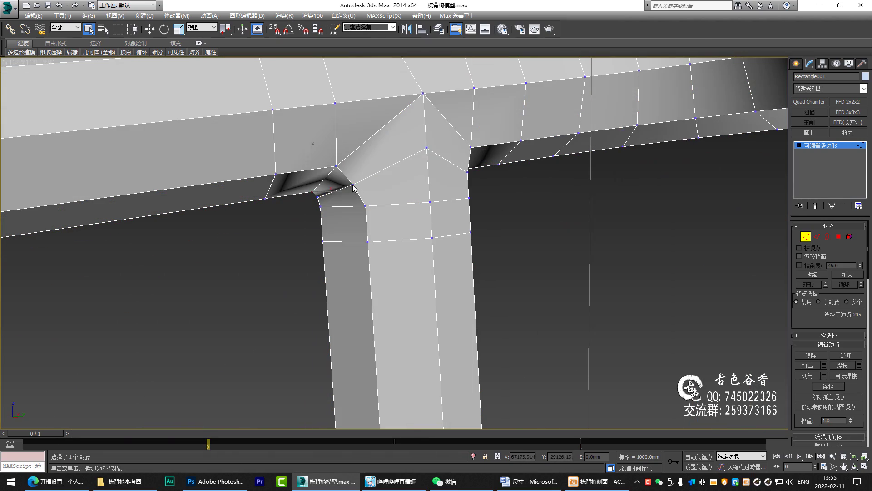
# - Nudge the joint vertex and the inner corner vertex into place
pyautogui.keyDown('alt'); pyautogui.moveTo(380, 194); pyautogui.dragTo(367, 178, button='middle'); pyautogui.keyUp('alt')
pyautogui.press('w')
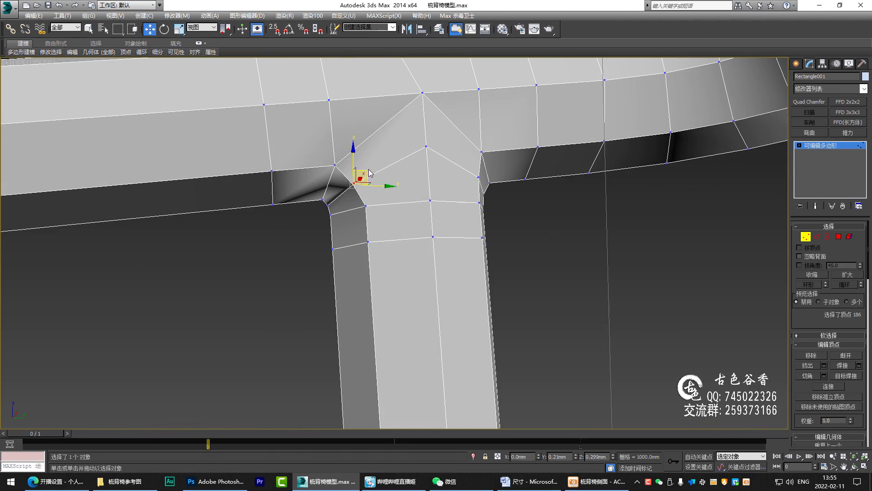
pyautogui.moveTo(369, 172); pyautogui.dragTo(373, 169)
pyautogui.moveTo(375, 169)
pyautogui.keyDown('alt'); pyautogui.mouseDown(button='middle')
pyautogui.moveTo(415, 192)
pyautogui.moveTo(492, 181)
pyautogui.moveTo(417, 183)
pyautogui.moveTo(477, 204)
pyautogui.mouseUp(button='middle'); pyautogui.keyUp('alt')
pyautogui.click(486, 171)
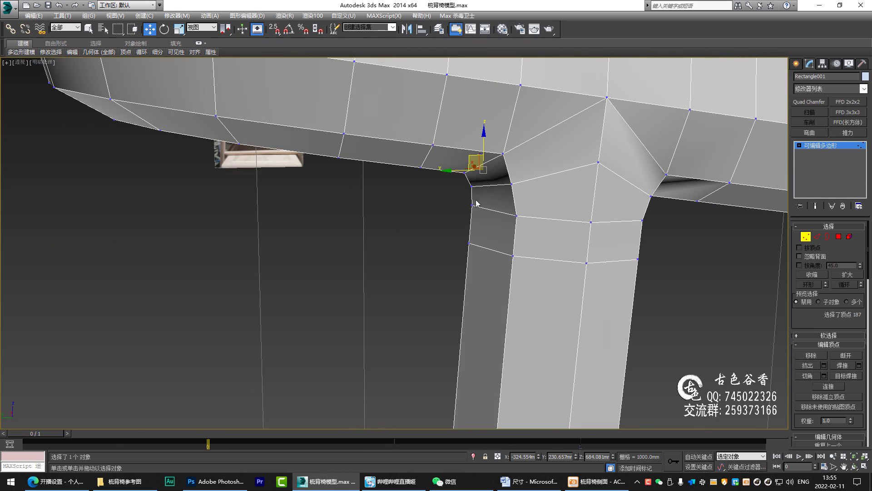
pyautogui.click(511, 184)
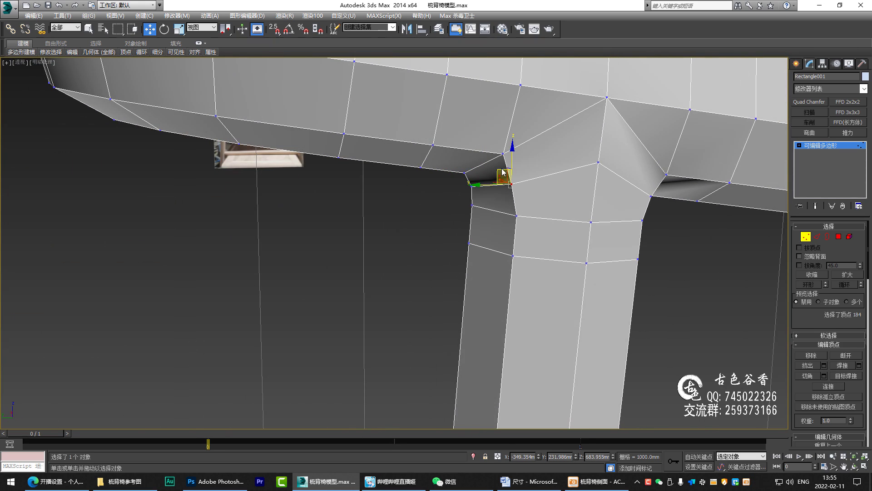
pyautogui.moveTo(503, 172); pyautogui.dragTo(505, 169)
# - Nudge the vertex on the far side of the leg and turn NURMS back on
pyautogui.keyDown('alt'); pyautogui.moveTo(636, 189); pyautogui.dragTo(576, 181, button='middle'); pyautogui.keyUp('alt')
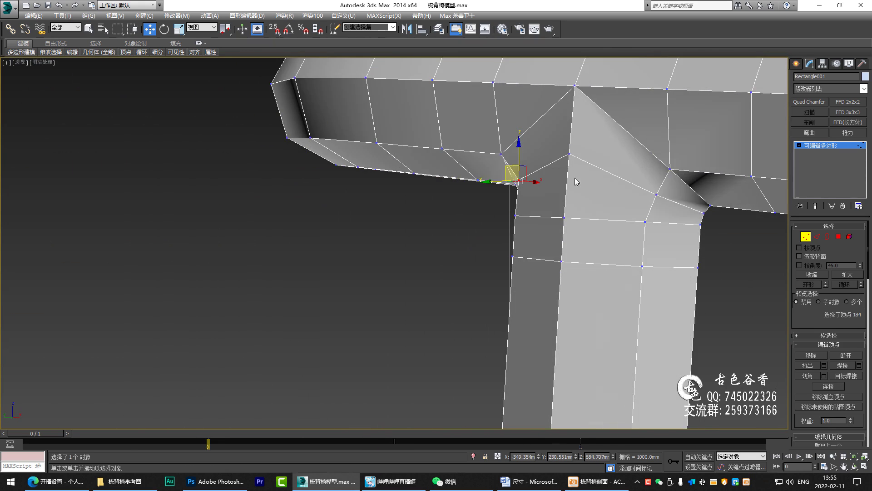
pyautogui.click(656, 196)
pyautogui.moveTo(656, 195)
pyautogui.keyDown('alt'); pyautogui.mouseDown(button='middle')
pyautogui.moveTo(685, 208)
pyautogui.moveTo(643, 199)
pyautogui.mouseUp(button='middle'); pyautogui.keyUp('alt')
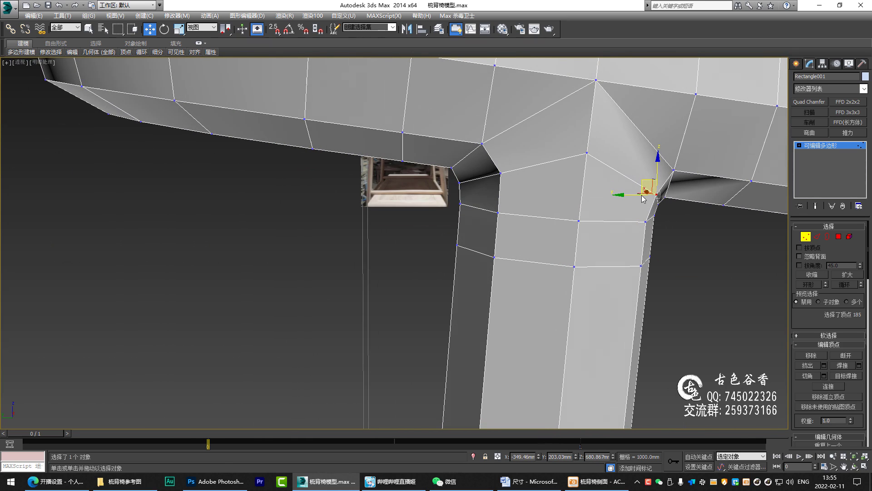
pyautogui.moveTo(645, 184); pyautogui.dragTo(640, 182)
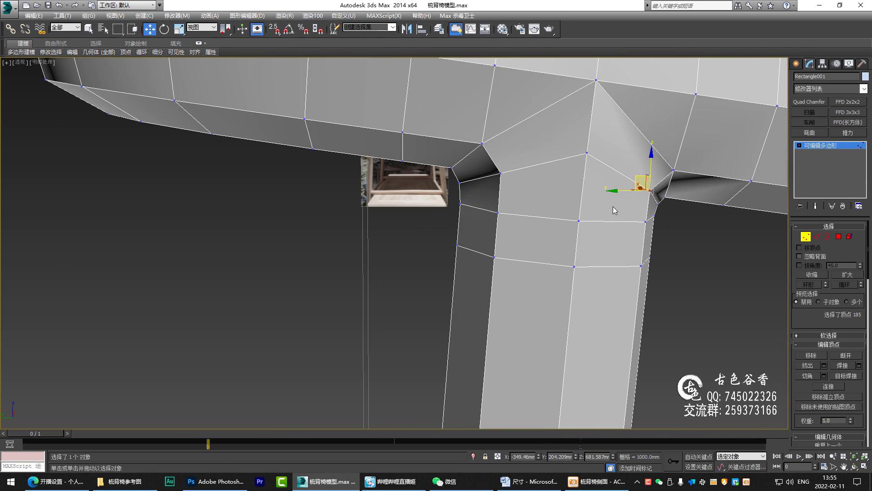
pyautogui.hotkey('ctrl', 'q')
pyautogui.scroll(-5, 640, 183)
pyautogui.moveTo(409, 204)
pyautogui.keyDown('alt'); pyautogui.mouseDown(button='middle')
pyautogui.moveTo(310, 219)
pyautogui.moveTo(258, 189)
pyautogui.moveTo(267, 199)
pyautogui.moveTo(405, 203)
pyautogui.mouseUp(button='middle'); pyautogui.keyUp('alt')
# - Deselect the chair frame and select the left leg
pyautogui.click(835, 144)
pyautogui.click(481, 247)
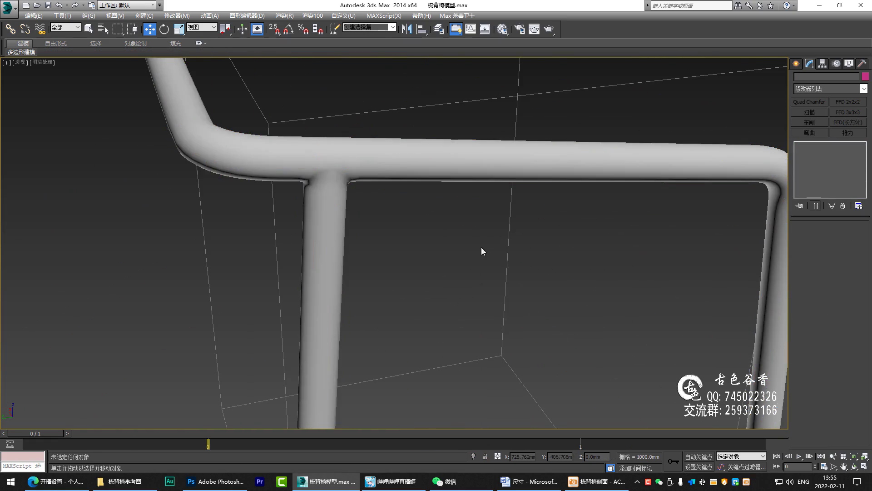
pyautogui.scroll(-5, 481, 247)
pyautogui.scroll(3, 387, 326)
pyautogui.scroll(2, 340, 326)
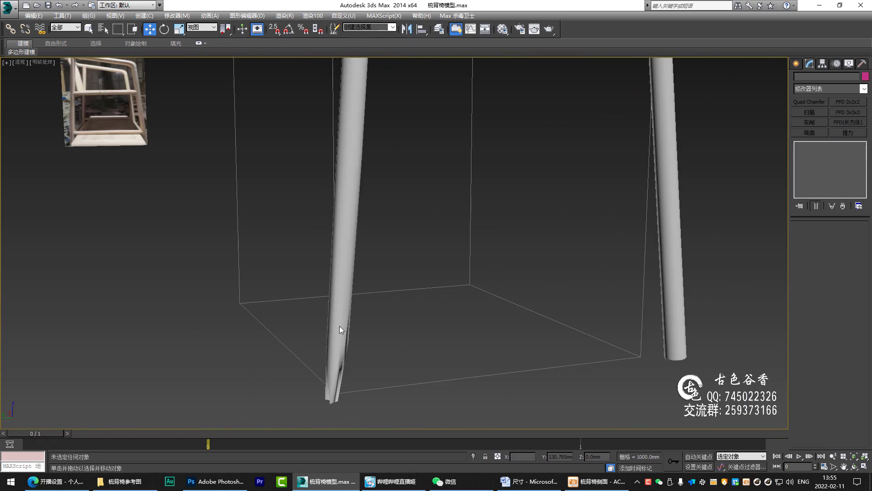
pyautogui.click(340, 326)
pyautogui.scroll(1, 386, 304)
pyautogui.moveTo(302, 352); pyautogui.dragTo(477, 346)
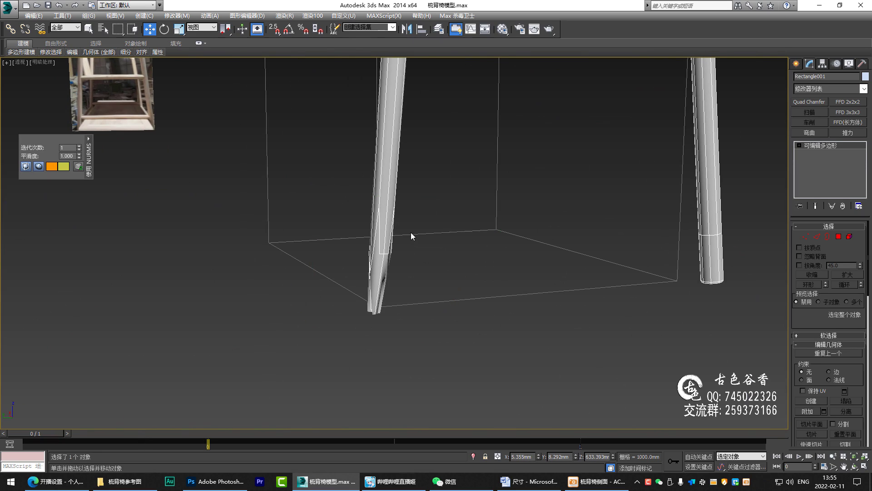
pyautogui.moveTo(411, 233)
pyautogui.keyDown('alt'); pyautogui.mouseDown(button='middle')
pyautogui.moveTo(369, 253)
pyautogui.moveTo(379, 296)
pyautogui.moveTo(389, 281)
pyautogui.moveTo(370, 246)
pyautogui.mouseUp(button='middle'); pyautogui.keyUp('alt')
# - Select the left leg's bottom end cap at Polygon level
pyautogui.press('4')
pyautogui.press('q')
pyautogui.click(381, 321)
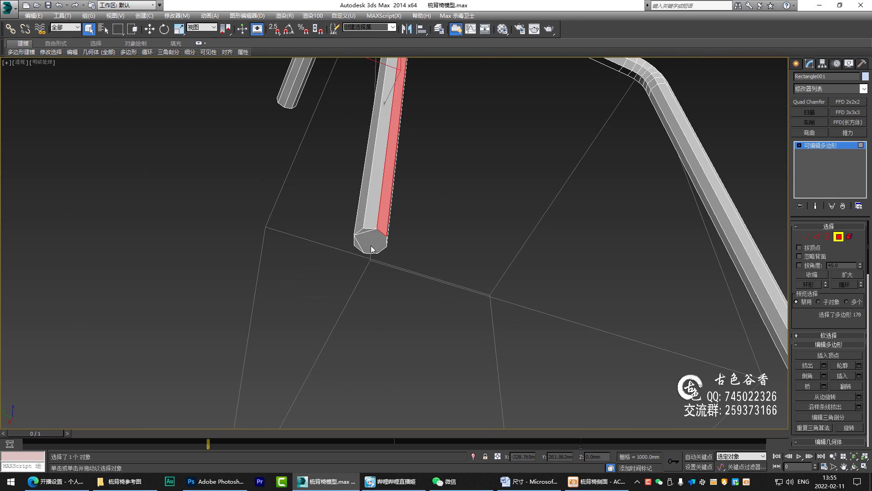
pyautogui.click(370, 241)
pyautogui.scroll(4, 369, 232)
pyautogui.press('2')
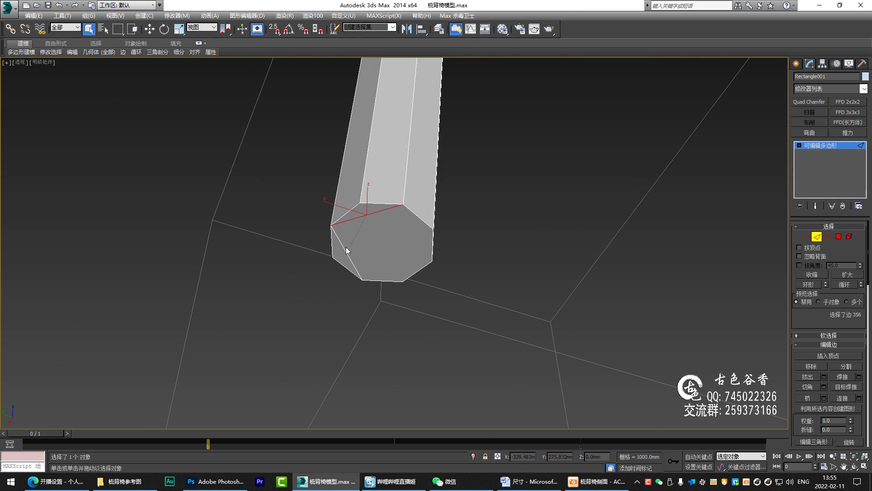
pyautogui.click(383, 249)
pyautogui.press('4')
# - Inset the end cap twice and collapse the inner face to a single point
pyautogui.hotkey('shift', 'i')
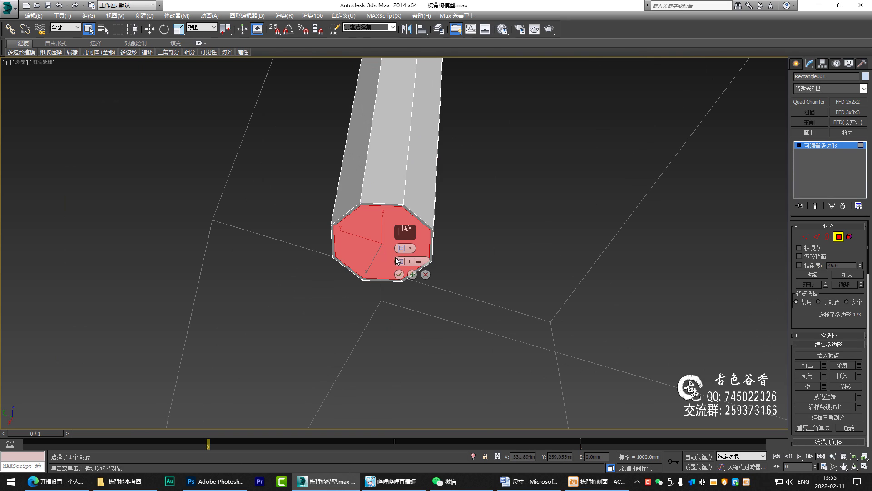
pyautogui.moveTo(400, 261); pyautogui.dragTo(414, 266)
pyautogui.click(413, 274)
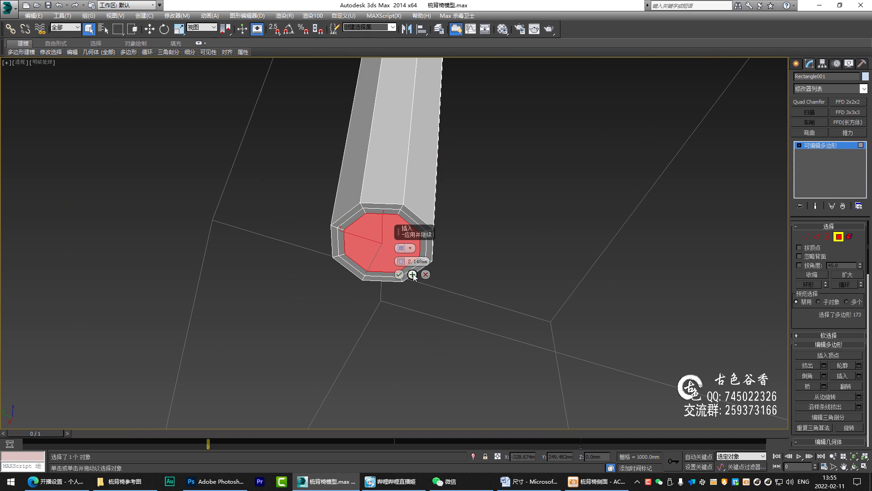
pyautogui.click(400, 275)
pyautogui.rightClick(392, 253)
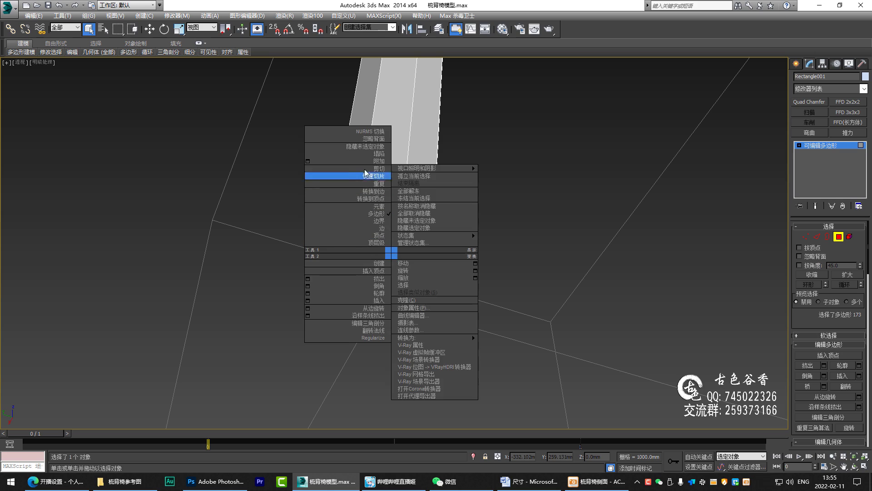
pyautogui.click(373, 154)
# - Connect the leg's lengthwise edge ring with one segment, pinch 0, slid toward the base
pyautogui.keyDown('alt'); pyautogui.moveTo(372, 240); pyautogui.dragTo(424, 254, button='middle'); pyautogui.keyUp('alt')
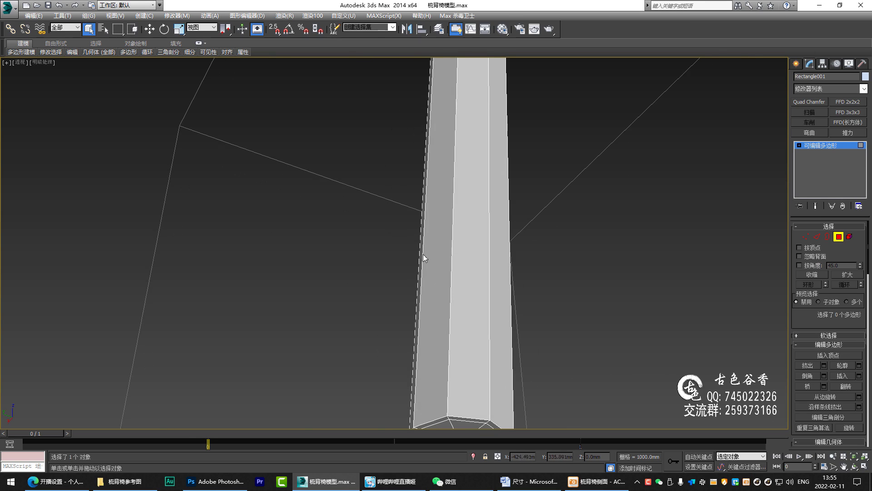
pyautogui.press('2')
pyautogui.click(451, 324)
pyautogui.scroll(-3, 435, 268)
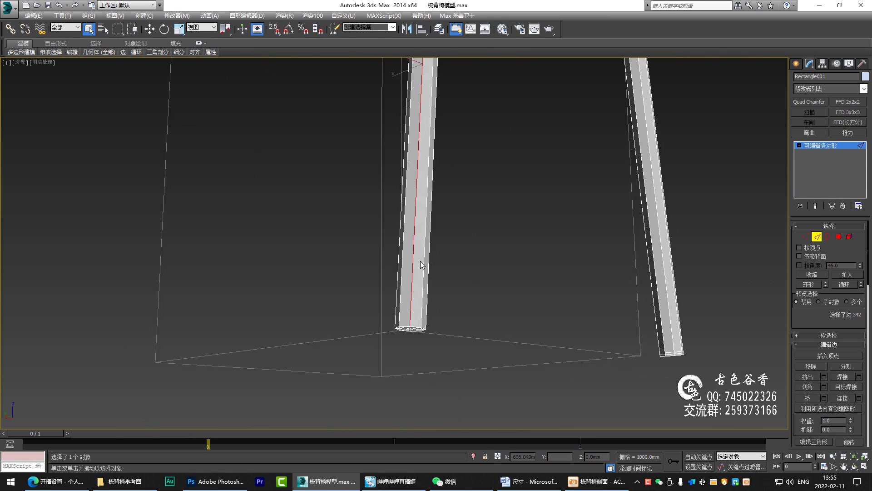
pyautogui.scroll(-3, 427, 258)
pyautogui.hotkey('alt', 'r')
pyautogui.moveTo(421, 277)
pyautogui.keyDown('alt'); pyautogui.mouseDown(button='middle')
pyautogui.moveTo(412, 229)
pyautogui.moveTo(408, 264)
pyautogui.mouseUp(button='middle'); pyautogui.keyUp('alt')
pyautogui.hotkey('ctrl', 'shift', 'e')
pyautogui.rightClick(401, 248)
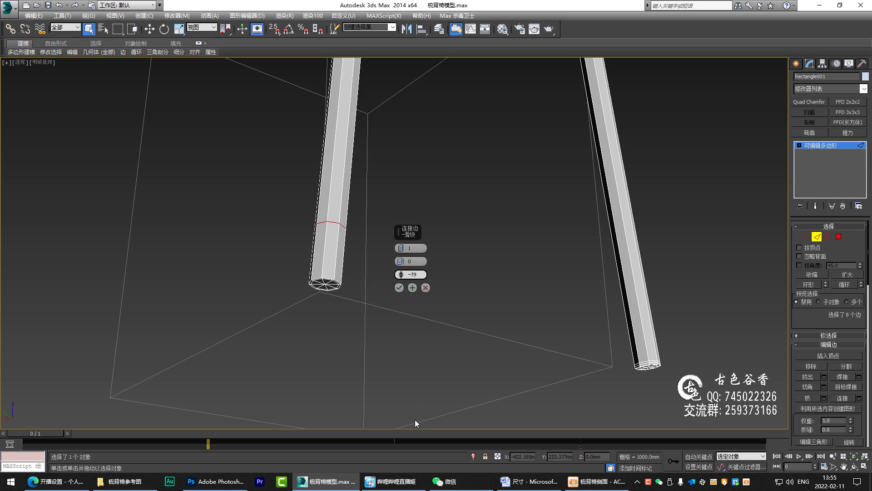
# - Slide the new edge loop to -98 near the leg bottom, then add a second loop across the ring
pyautogui.moveTo(423, 452); pyautogui.dragTo(416, 410)
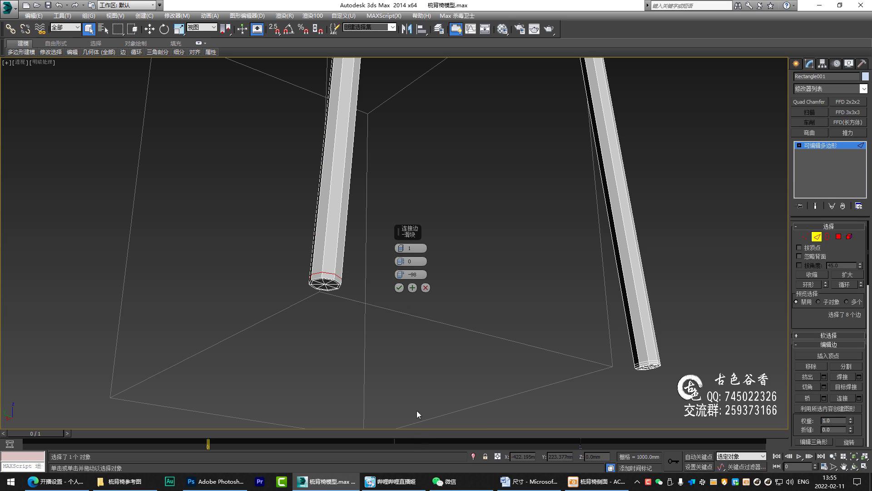
pyautogui.click(399, 287)
pyautogui.click(323, 276)
pyautogui.scroll(10, 379, 264)
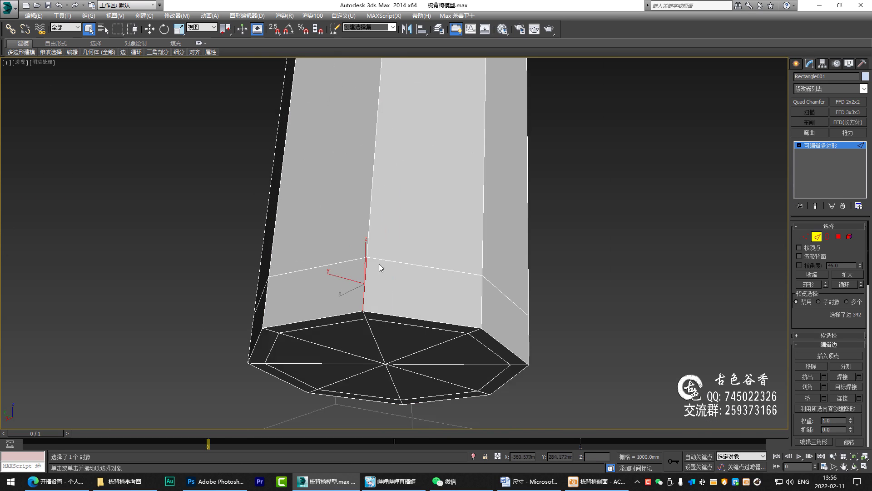
pyautogui.scroll(-5, 379, 264)
pyautogui.hotkey('alt', 'r')
pyautogui.hotkey('ctrl', 'shift', 'e')
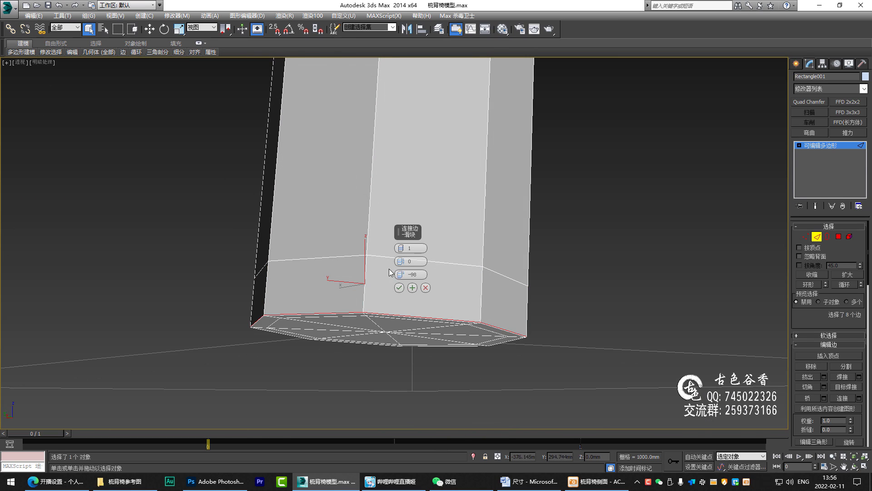
pyautogui.click(399, 287)
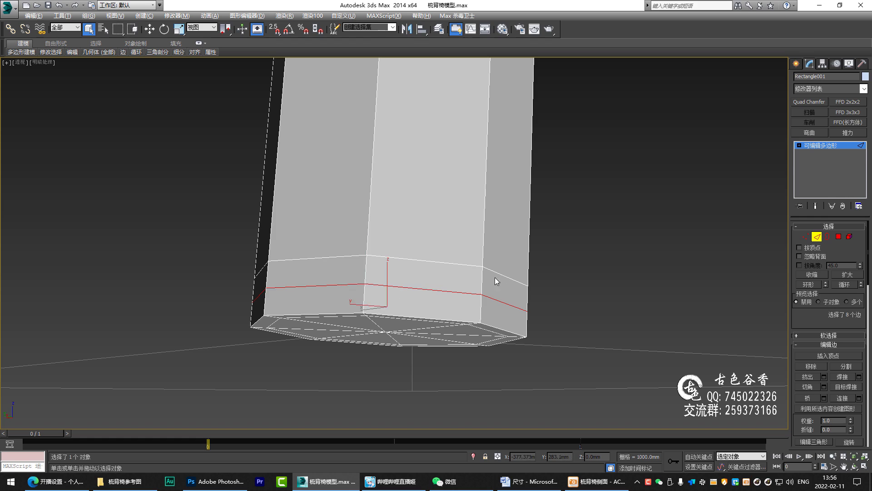
# - Remove three radial edges from the leg's bottom cap
pyautogui.moveTo(495, 277)
pyautogui.keyDown('alt'); pyautogui.mouseDown(button='middle')
pyautogui.moveTo(493, 249)
pyautogui.moveTo(542, 200)
pyautogui.moveTo(405, 271)
pyautogui.mouseUp(button='middle'); pyautogui.keyUp('alt')
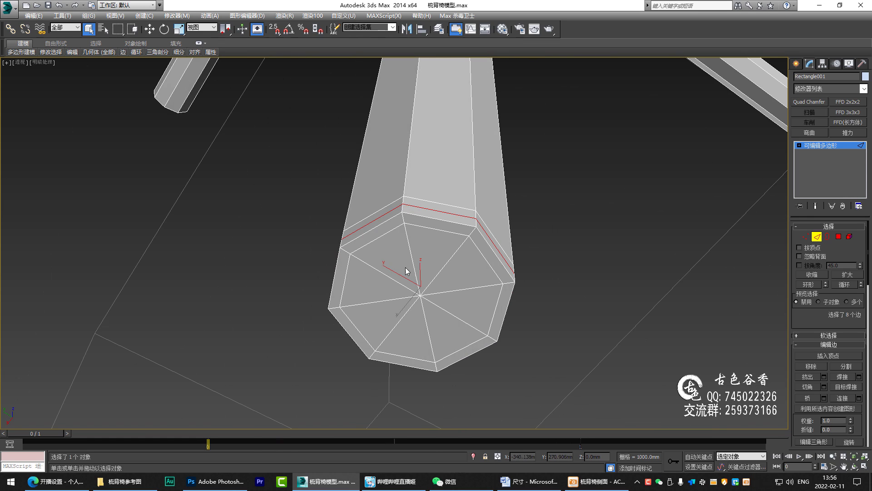
pyautogui.click(412, 259)
pyautogui.keyDown('ctrl'); pyautogui.click(443, 292); pyautogui.keyUp('ctrl')
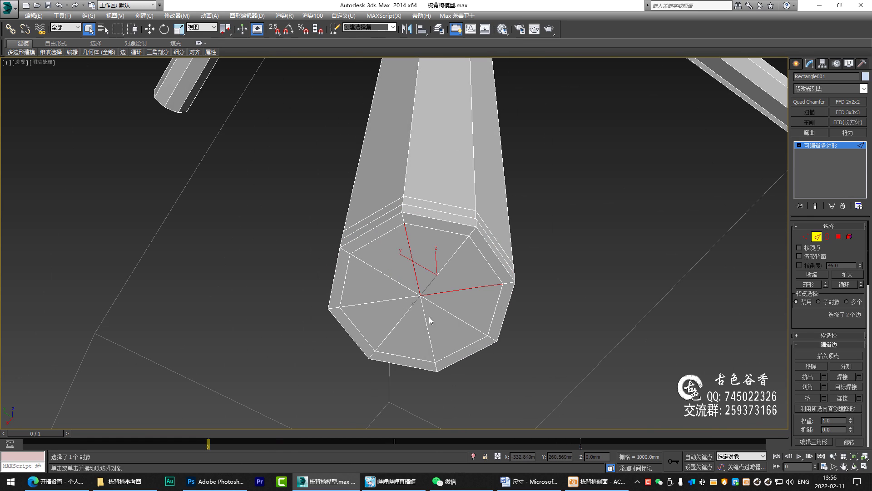
pyautogui.keyDown('ctrl'); pyautogui.click(427, 316); pyautogui.keyUp('ctrl')
pyautogui.press('BackSpace')
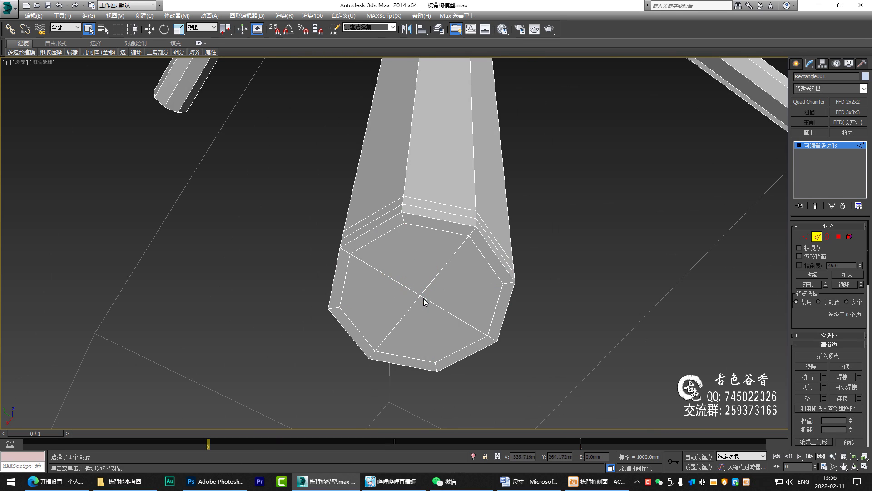
# - Inset the three bottom-cap polygons by 2.149 mm and deselect to check the smoothed end
pyautogui.moveTo(525, 348)
pyautogui.keyDown('alt'); pyautogui.mouseDown(button='middle')
pyautogui.moveTo(515, 325)
pyautogui.moveTo(472, 313)
pyautogui.mouseUp(button='middle'); pyautogui.keyUp('alt')
pyautogui.scroll(2, 471, 313)
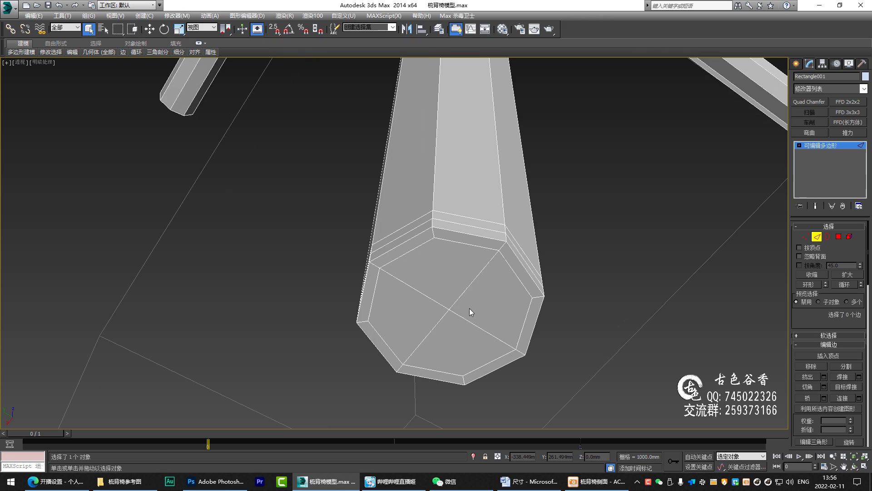
pyautogui.press('4')
pyautogui.click(454, 276)
pyautogui.keyDown('ctrl'); pyautogui.click(493, 313); pyautogui.keyUp('ctrl')
pyautogui.keyDown('ctrl'); pyautogui.click(458, 330); pyautogui.keyUp('ctrl')
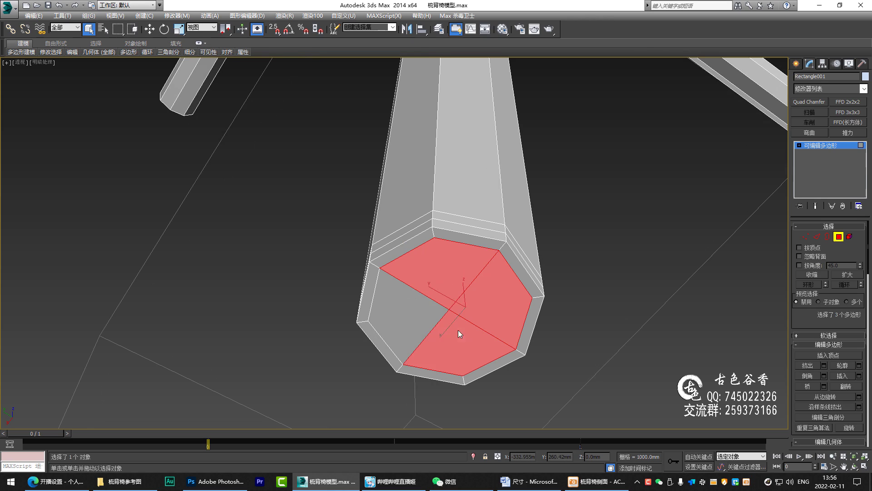
pyautogui.hotkey('shift', 'i')
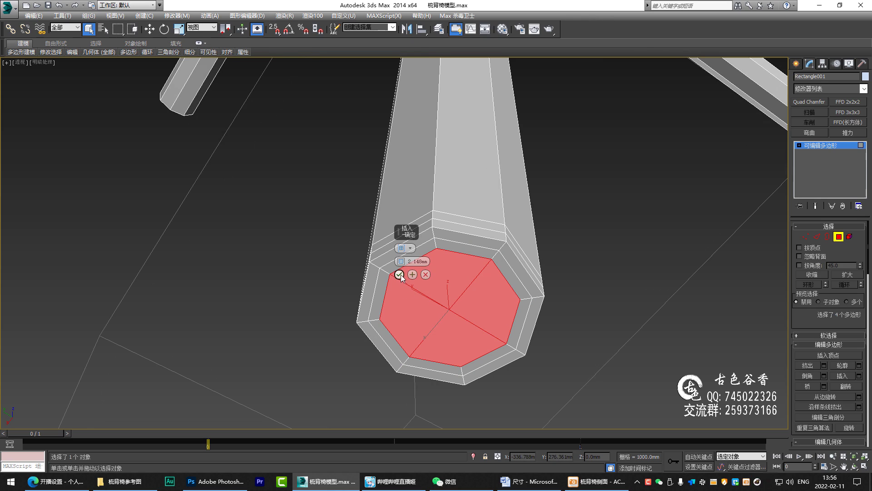
pyautogui.click(399, 274)
pyautogui.click(580, 276)
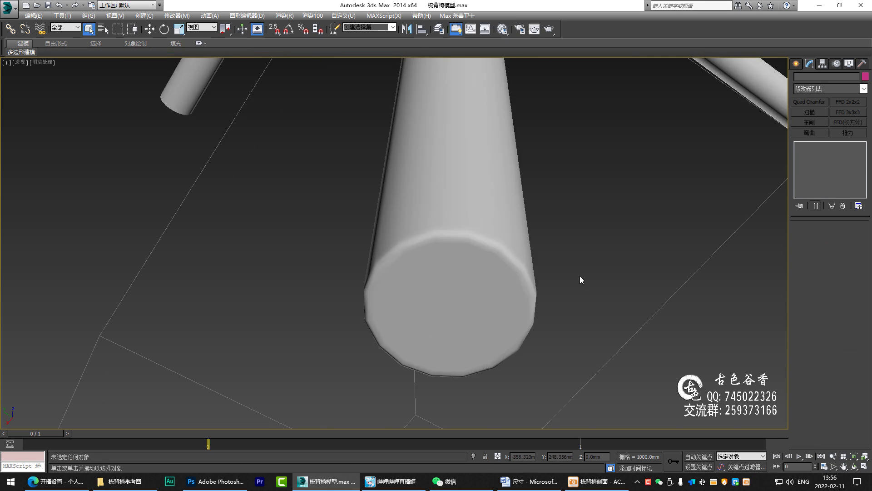
pyautogui.moveTo(580, 276)
pyautogui.keyDown('alt'); pyautogui.mouseDown(button='middle')
pyautogui.moveTo(312, 299)
pyautogui.moveTo(437, 293)
pyautogui.moveTo(415, 282)
pyautogui.moveTo(527, 287)
pyautogui.mouseUp(button='middle'); pyautogui.keyUp('alt')
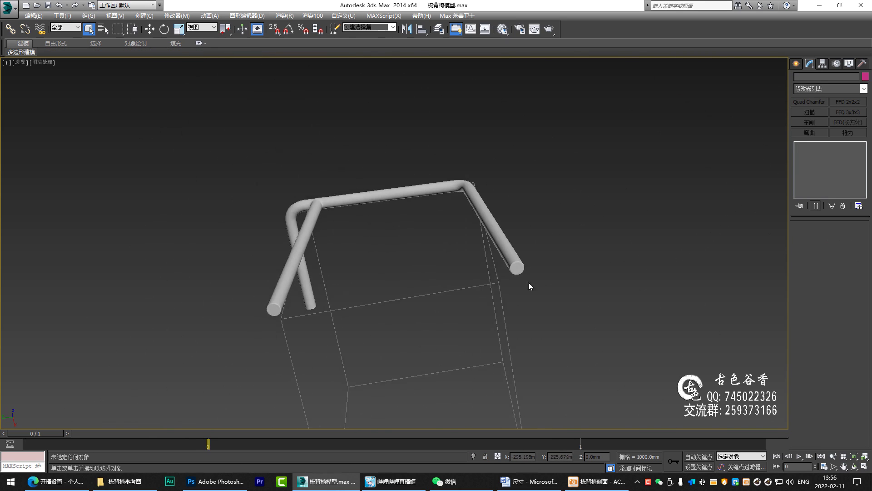
pyautogui.scroll(5, 497, 263)
pyautogui.scroll(3, 455, 265)
# - Remove two radial edges from the tube's other end cap
pyautogui.press('2')
pyautogui.scroll(2, 475, 263)
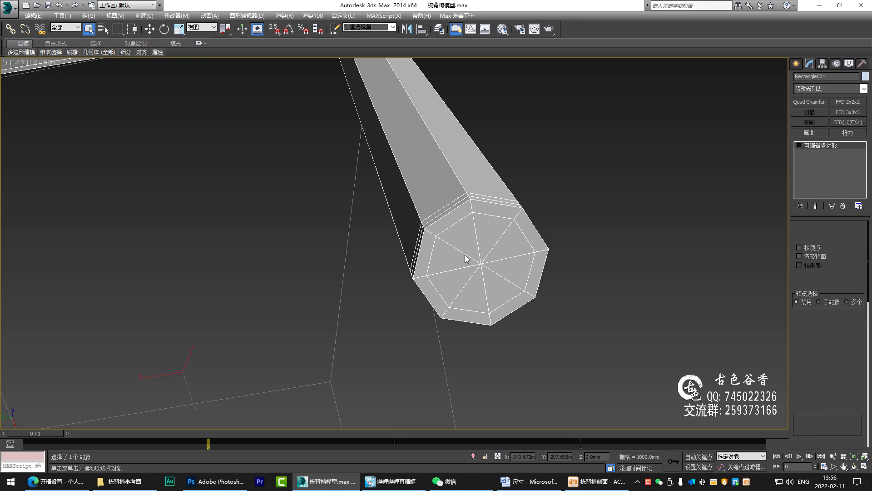
pyautogui.click(493, 248)
pyautogui.keyDown('ctrl'); pyautogui.click(494, 268); pyautogui.keyUp('ctrl')
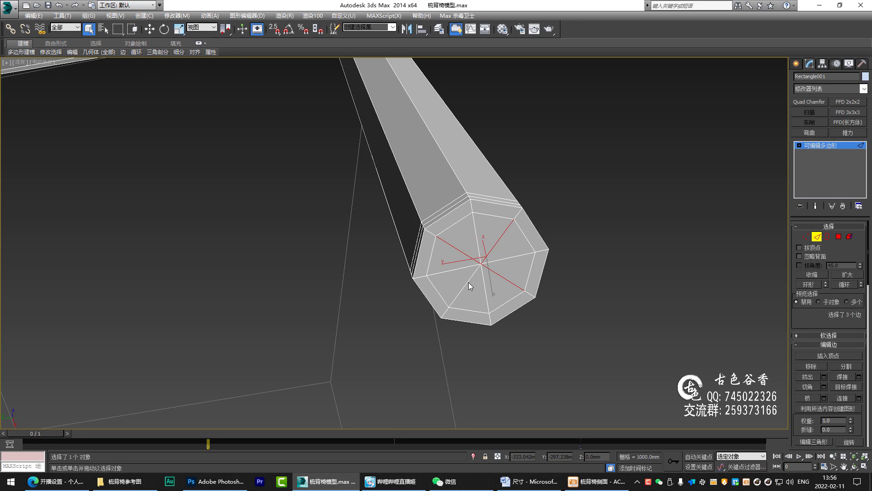
pyautogui.press('BackSpace')
# - Inset the four end-cap polygons and deselect to preview the whole smoothed frame
pyautogui.press('4')
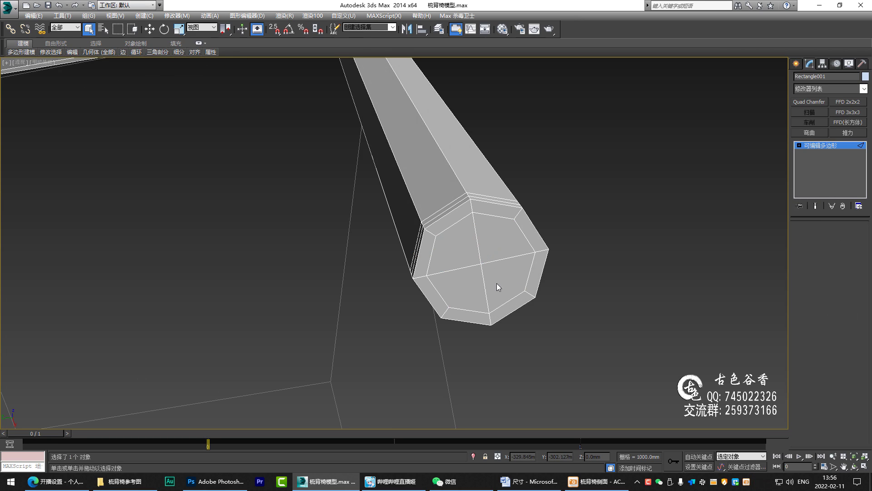
pyautogui.click(497, 283)
pyautogui.keyDown('ctrl'); pyautogui.click(486, 249); pyautogui.keyUp('ctrl')
pyautogui.keyDown('ctrl'); pyautogui.click(456, 257); pyautogui.keyUp('ctrl')
pyautogui.keyDown('ctrl'); pyautogui.click(455, 291); pyautogui.keyUp('ctrl')
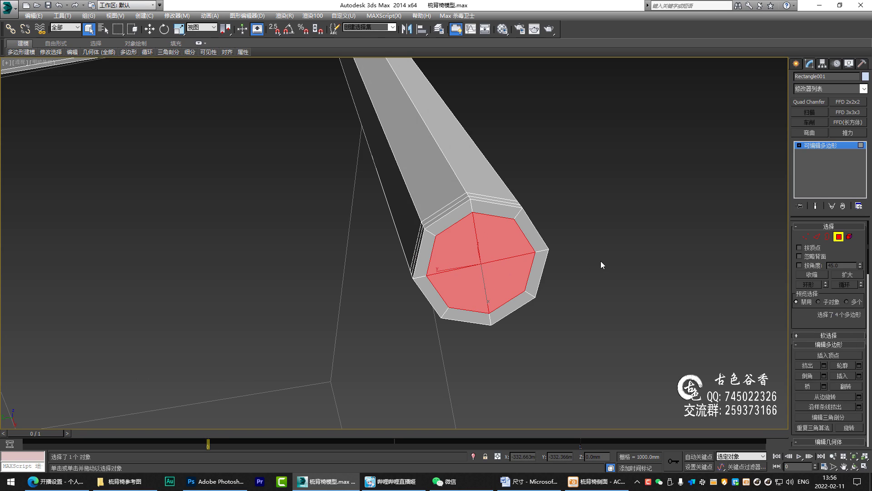
pyautogui.hotkey('shift', 'i')
pyautogui.click(402, 274)
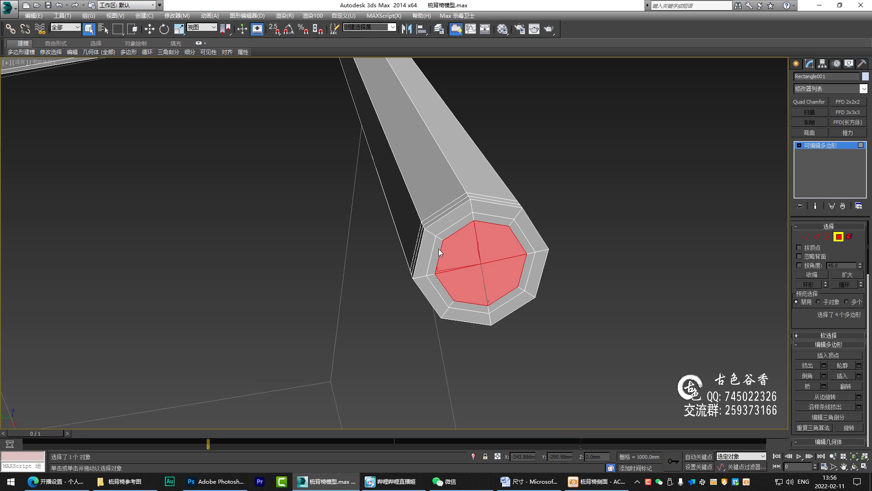
pyautogui.click(647, 200)
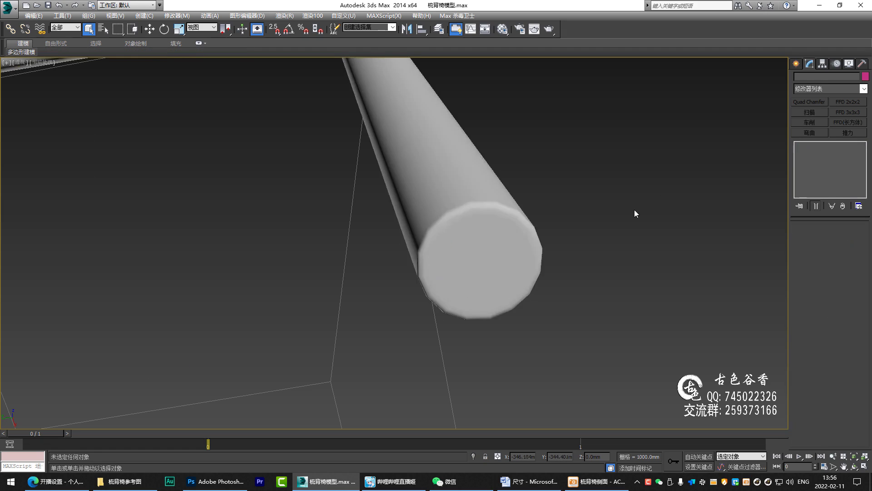
pyautogui.scroll(-5, 458, 122)
pyautogui.moveTo(457, 122)
pyautogui.keyDown('alt'); pyautogui.mouseDown(button='middle')
pyautogui.moveTo(452, 148)
pyautogui.moveTo(490, 198)
pyautogui.moveTo(382, 162)
pyautogui.moveTo(376, 171)
pyautogui.mouseUp(button='middle'); pyautogui.keyUp('alt')
pyautogui.scroll(3, 393, 173)
pyautogui.scroll(1, 395, 171)
# - Add a Symmetry modifier to the tube frame with Flip checked so both halves appear
pyautogui.click(402, 166)
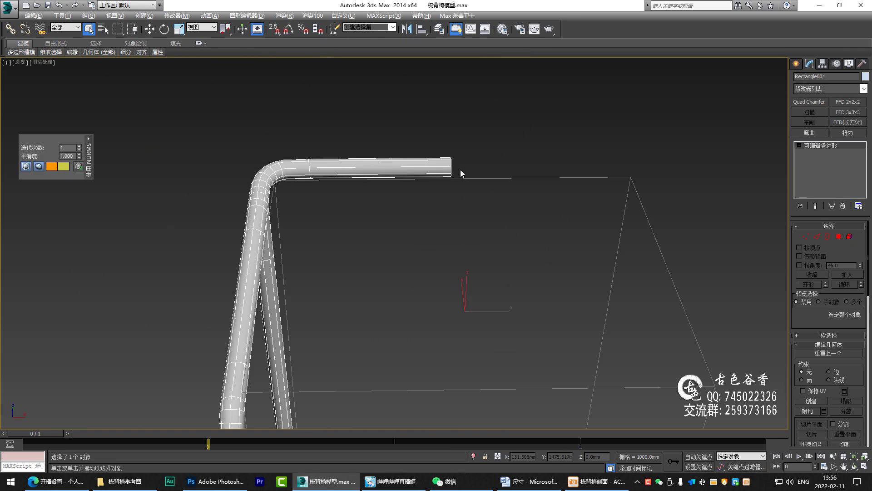
pyautogui.scroll(2, 460, 170)
pyautogui.scroll(1, 473, 168)
pyautogui.hotkey('alt', 's')
pyautogui.scroll(-3, 488, 176)
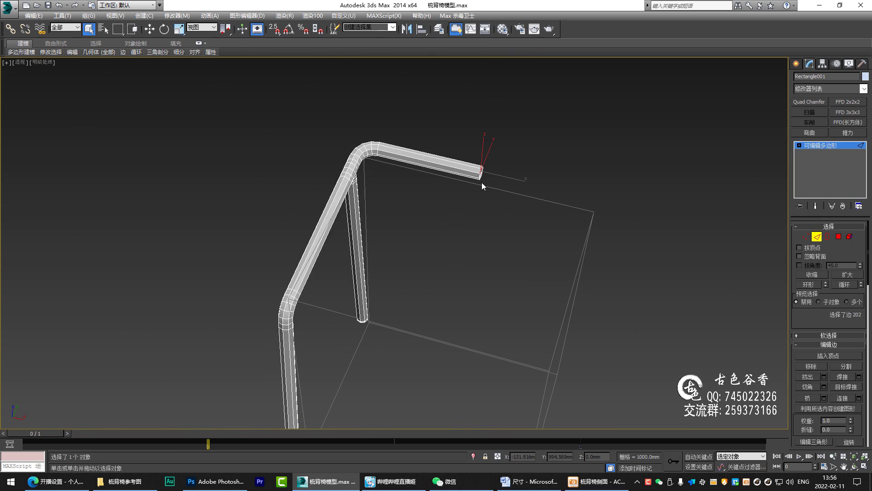
pyautogui.click(812, 253)
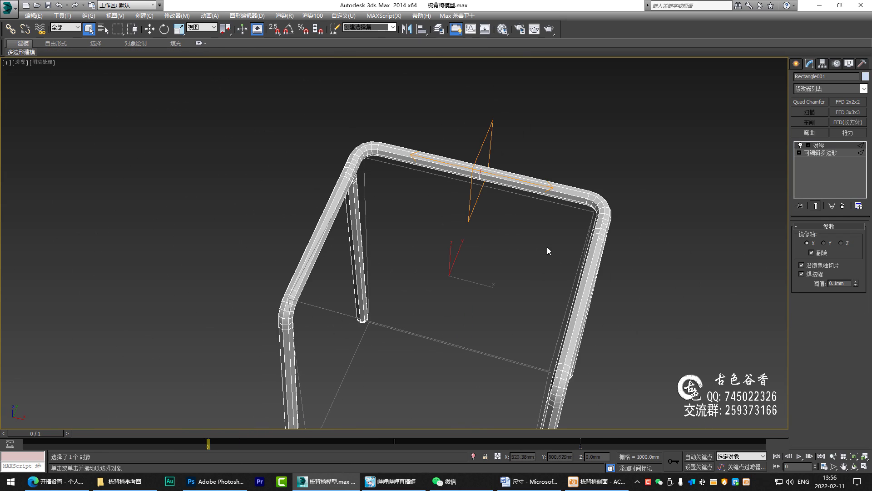
pyautogui.moveTo(510, 238)
pyautogui.keyDown('alt'); pyautogui.mouseDown(button='middle')
pyautogui.moveTo(553, 179)
pyautogui.moveTo(538, 198)
pyautogui.mouseUp(button='middle'); pyautogui.keyUp('alt')
pyautogui.click(538, 197)
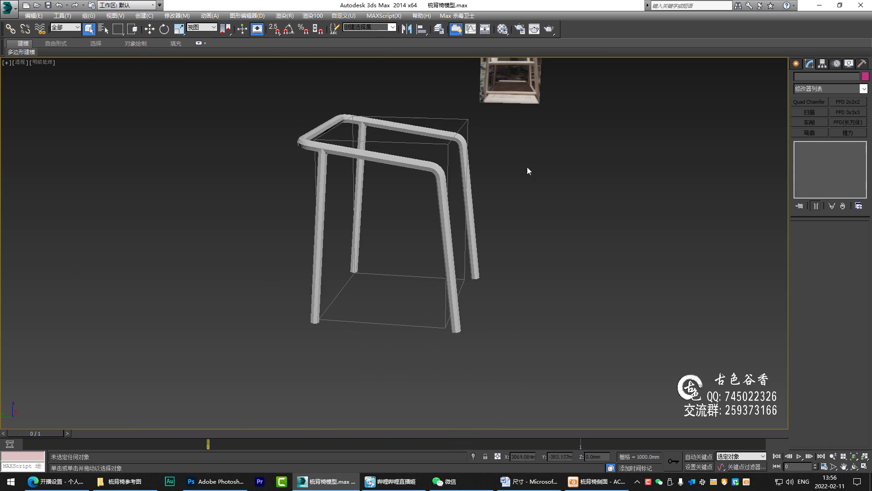
pyautogui.keyDown('alt'); pyautogui.moveTo(527, 167); pyautogui.dragTo(534, 229, button='middle'); pyautogui.keyUp('alt')
# - Maximize the Left viewport and pan it across the side-view reference photo, then bring up ACDSee
pyautogui.hotkey('alt', 'w')
pyautogui.click(363, 287)
pyautogui.hotkey('alt', 'w')
pyautogui.scroll(-3, 408, 280)
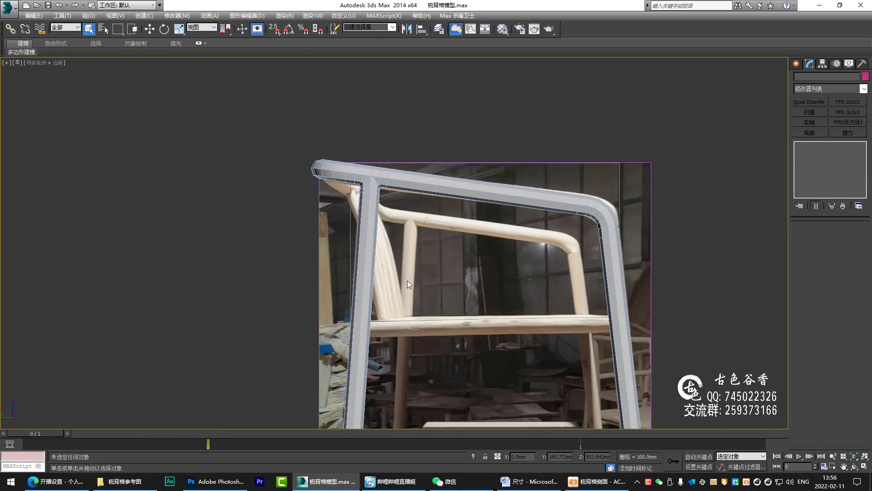
pyautogui.scroll(-2, 550, 281)
pyautogui.moveTo(550, 281); pyautogui.dragTo(446, 293, button='middle')
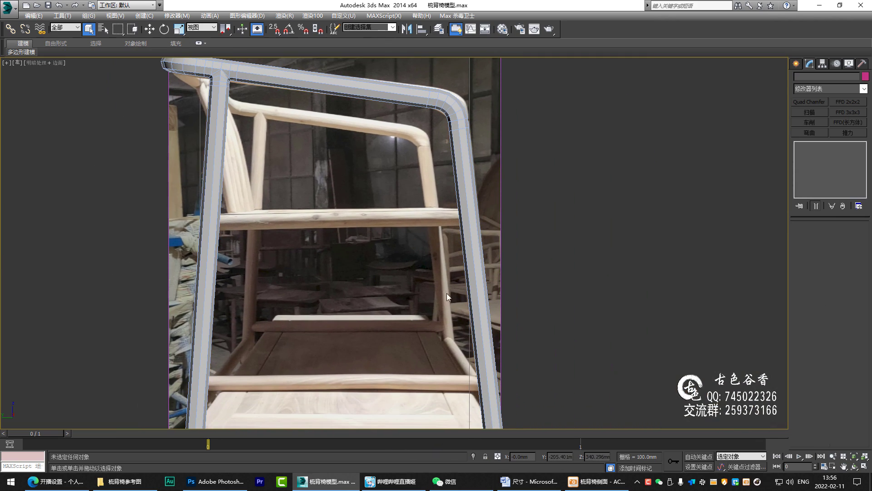
pyautogui.click(597, 481)
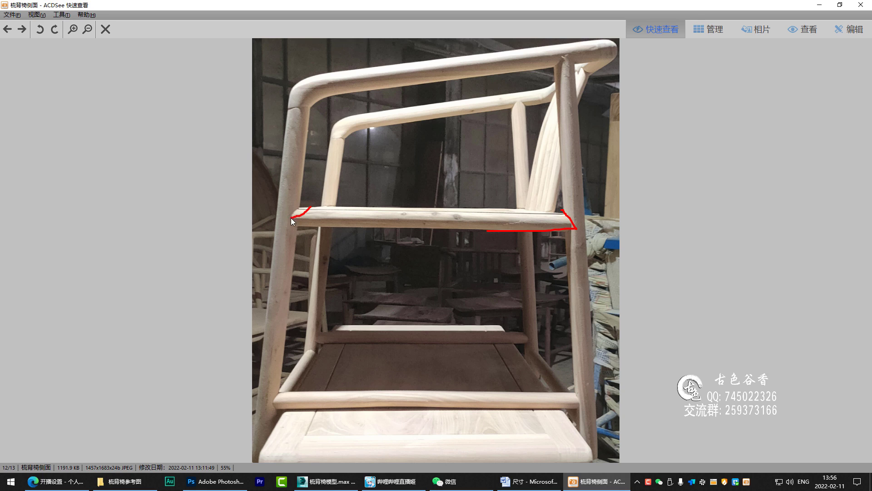
# - Scroll back and forth through the chair reference photos in ACDSee
pyautogui.scroll(-1, 496, 291)
pyautogui.scroll(1, 493, 313)
pyautogui.scroll(1, 493, 312)
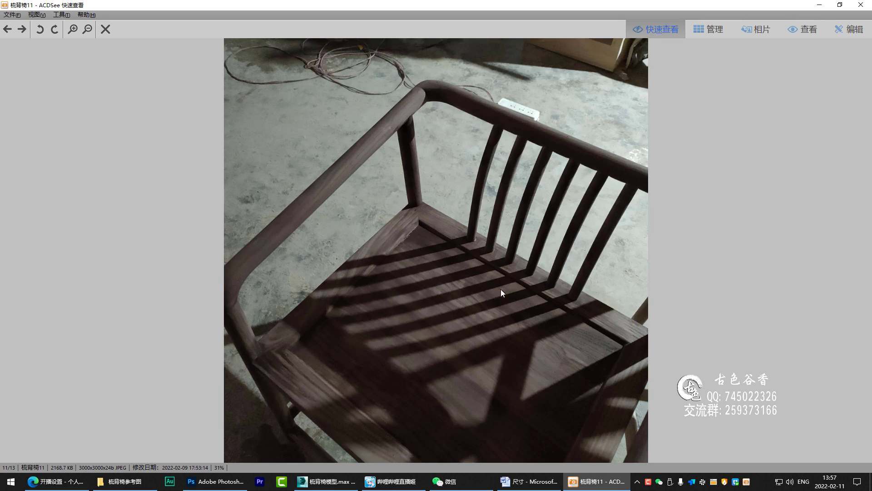
pyautogui.scroll(-1, 500, 289)
pyautogui.scroll(-1, 519, 306)
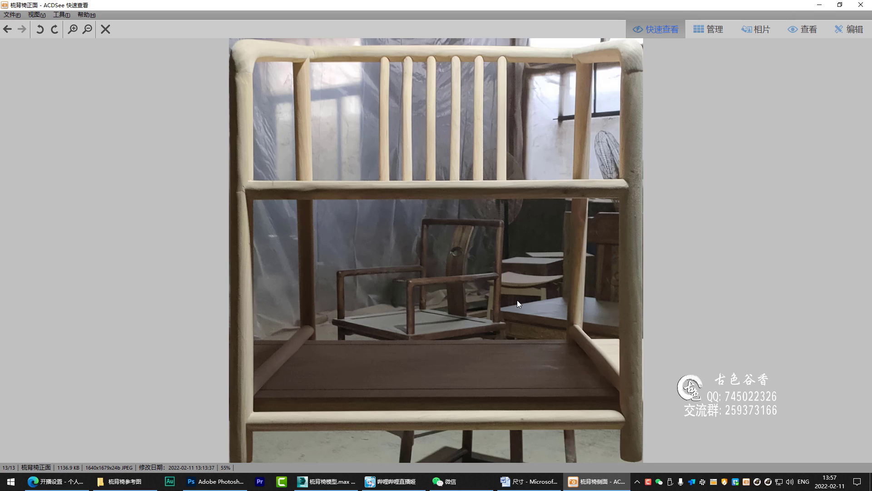
pyautogui.scroll(1, 518, 303)
pyautogui.scroll(1, 518, 301)
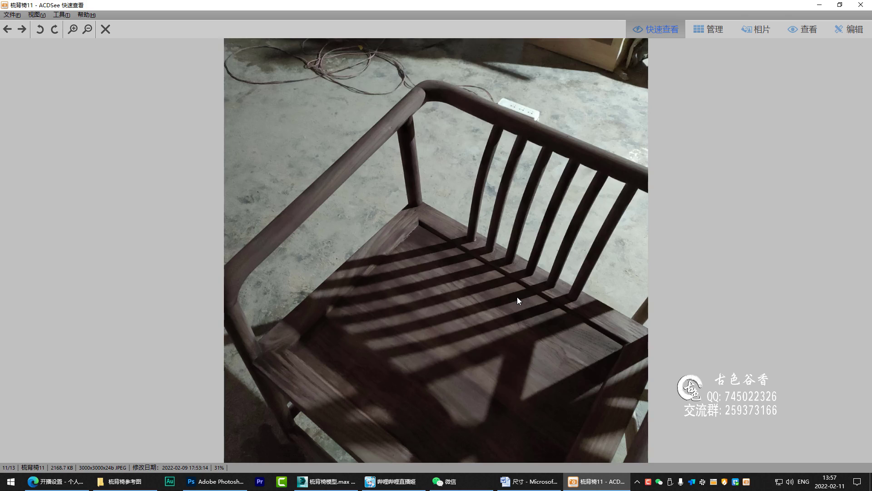
pyautogui.scroll(-1, 517, 301)
pyautogui.scroll(1, 516, 303)
pyautogui.scroll(2, 515, 300)
pyautogui.scroll(-1, 516, 300)
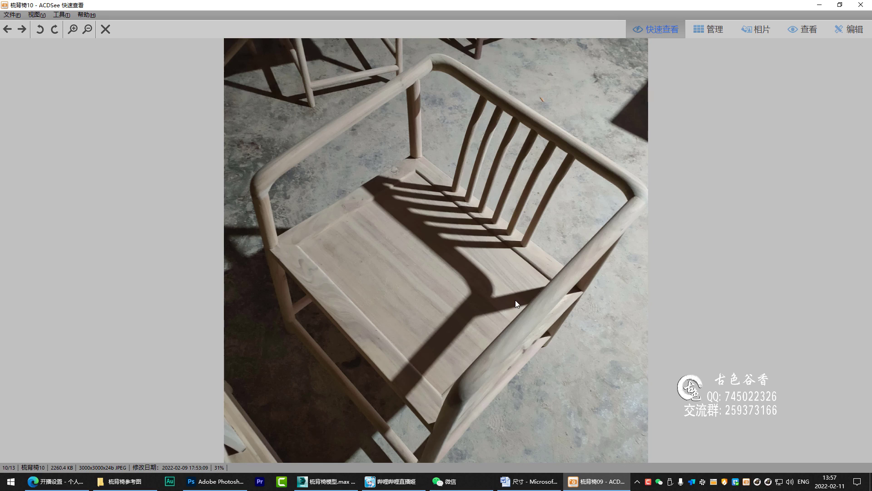
pyautogui.keyDown('ctrl'); pyautogui.scroll(2, 489, 280); pyautogui.keyUp('ctrl')
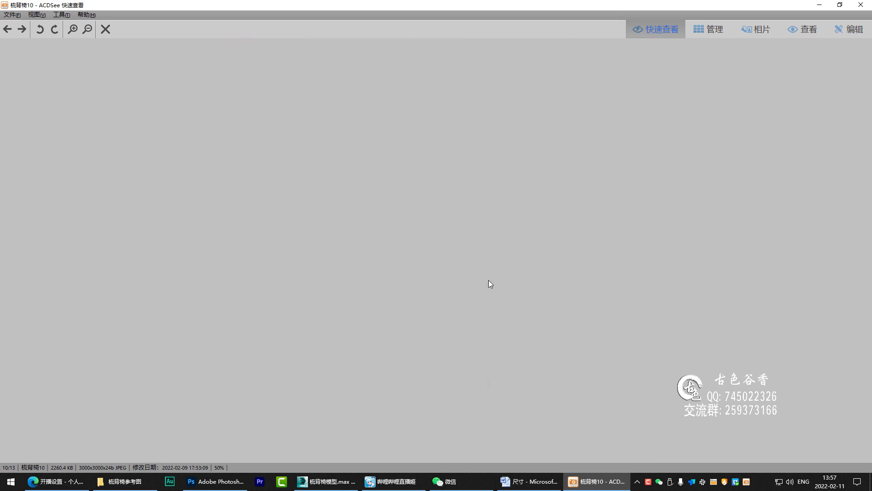
pyautogui.scroll(-2, 440, 225)
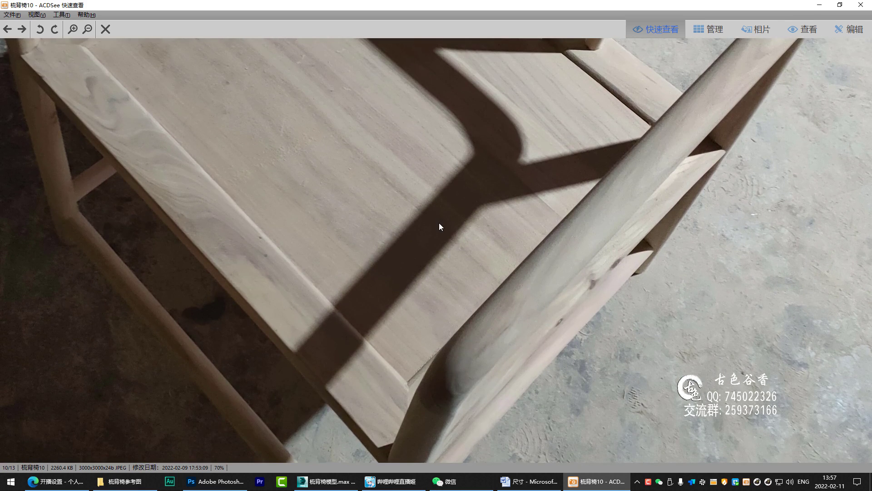
pyautogui.scroll(3, 527, 306)
pyautogui.scroll(2, 291, 205)
pyautogui.scroll(1, 313, 232)
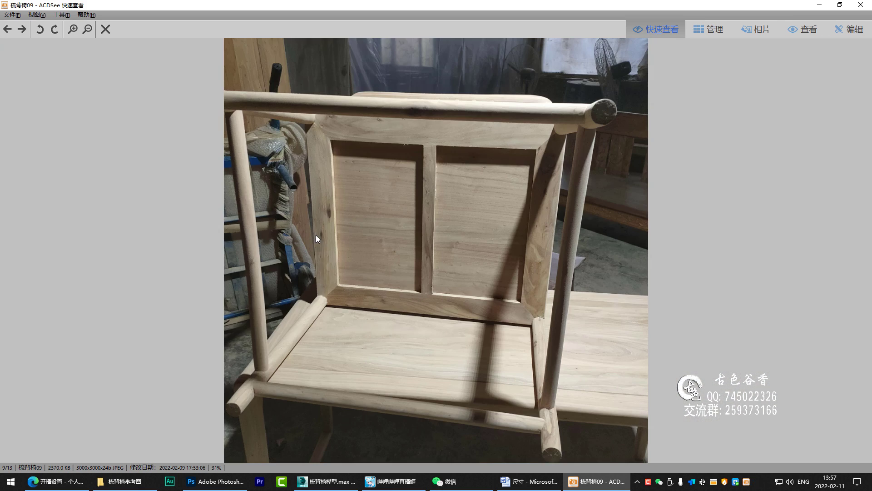
pyautogui.scroll(1, 322, 282)
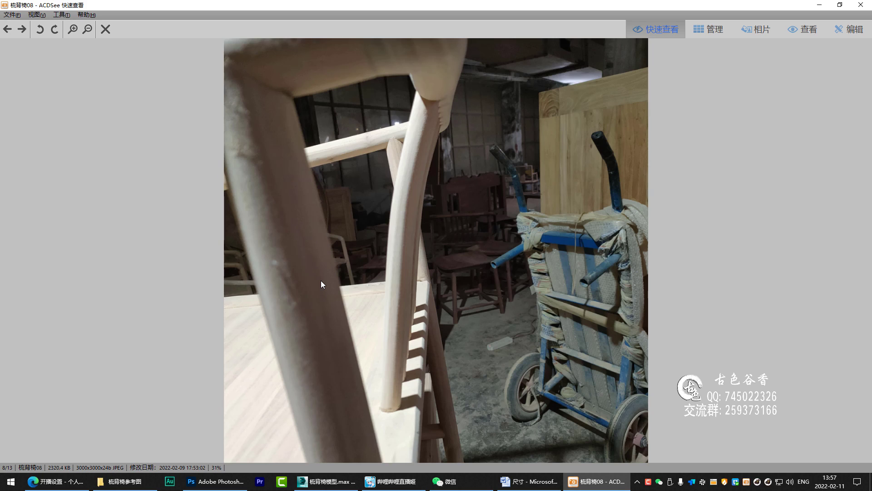
pyautogui.scroll(1, 322, 282)
pyautogui.scroll(1, 321, 284)
pyautogui.scroll(1, 321, 284)
pyautogui.scroll(-1, 322, 284)
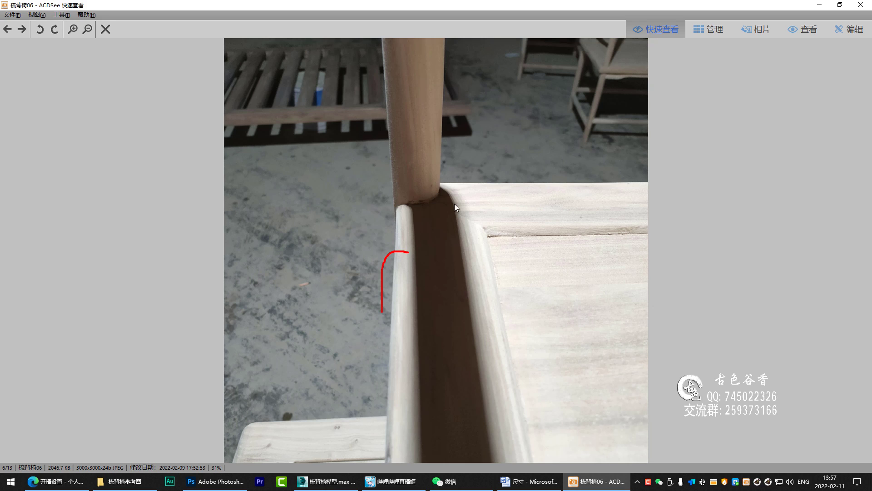
# - Sketch red notes along the groove, rail and seat edge, clear them, and step back to photo 梳背椅04
pyautogui.moveTo(500, 241); pyautogui.dragTo(502, 243)
pyautogui.moveTo(480, 234)
pyautogui.mouseDown()
pyautogui.moveTo(496, 311)
pyautogui.moveTo(504, 454)
pyautogui.mouseUp()
pyautogui.moveTo(497, 300); pyautogui.dragTo(514, 395)
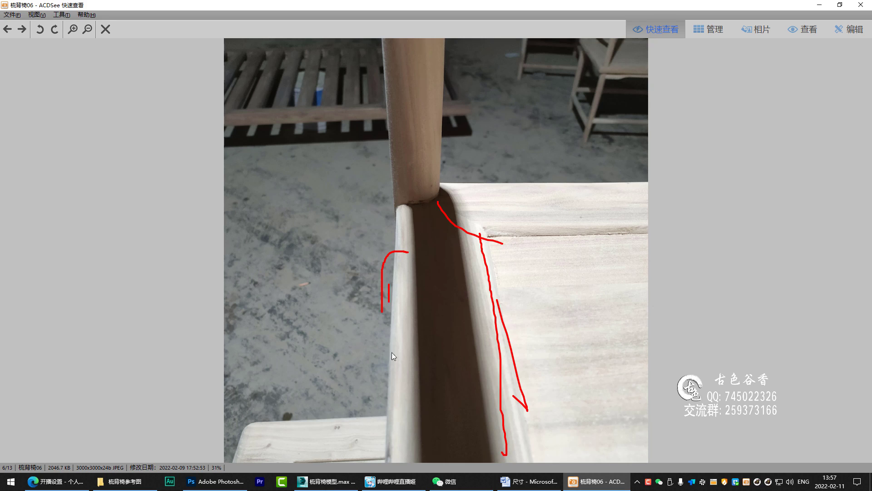
pyautogui.moveTo(390, 284); pyautogui.dragTo(403, 389)
pyautogui.press('Escape')
pyautogui.scroll(1, 426, 219)
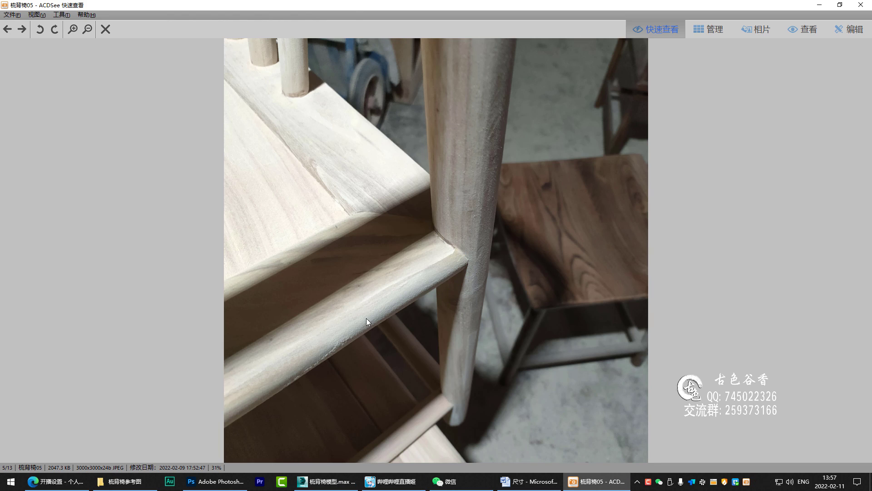
pyautogui.scroll(1, 369, 368)
# - Return to the chair scene and choose Standard Primitives in the Create panel
pyautogui.click(327, 481)
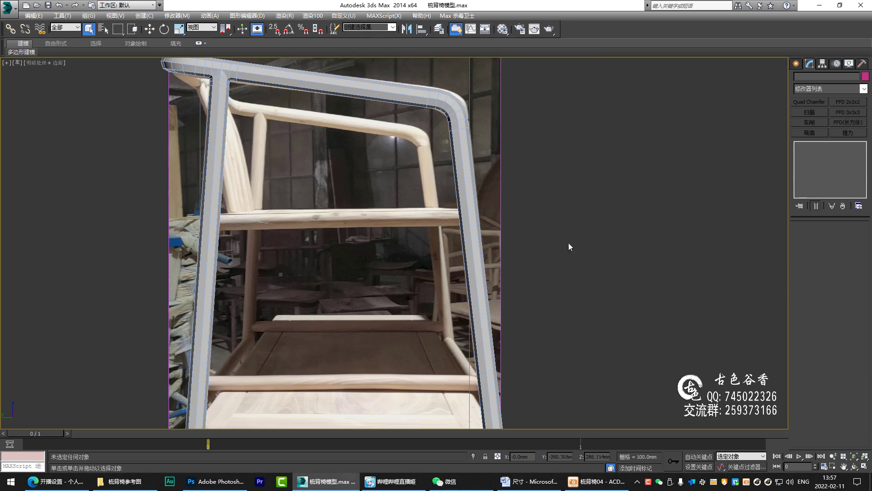
pyautogui.moveTo(569, 243)
pyautogui.mouseDown(button='middle')
pyautogui.moveTo(486, 206)
pyautogui.moveTo(432, 225)
pyautogui.mouseUp(button='middle')
pyautogui.hotkey('alt', 'w')
pyautogui.hotkey('alt', 'w')
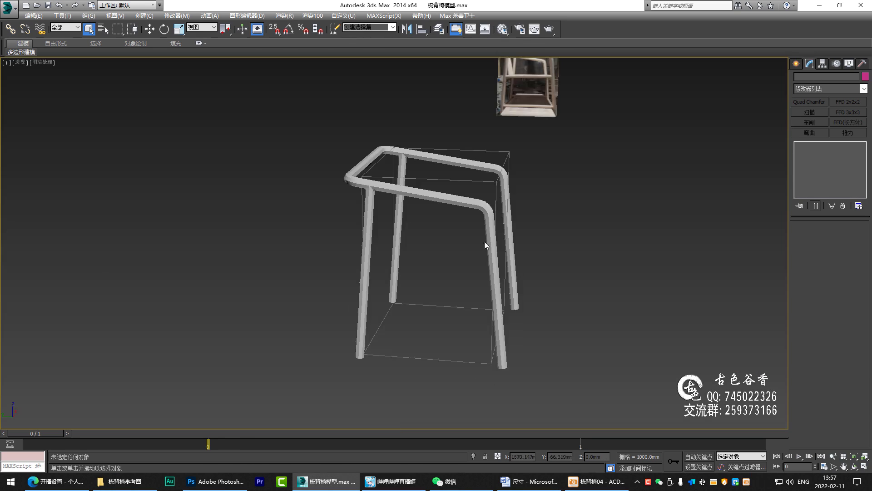
pyautogui.keyDown('alt'); pyautogui.moveTo(485, 246); pyautogui.dragTo(411, 260, button='middle'); pyautogui.keyUp('alt')
pyautogui.click(796, 64)
pyautogui.click(810, 78)
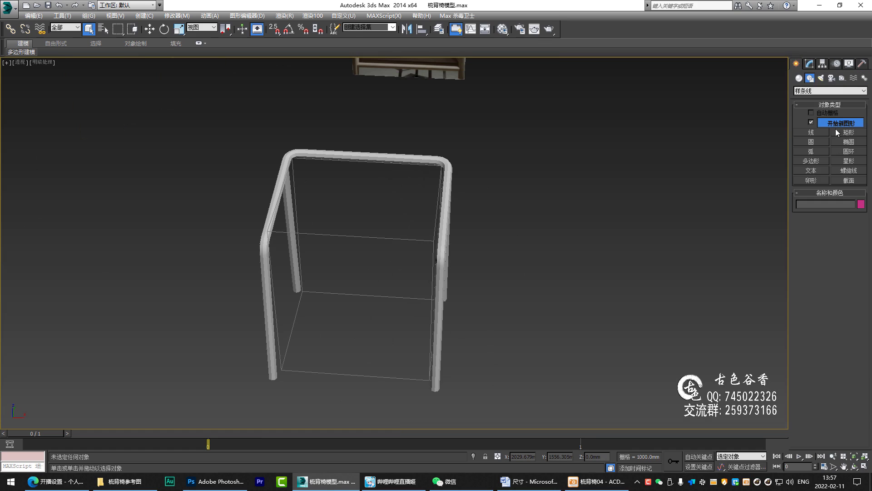
pyautogui.click(799, 79)
pyautogui.click(812, 122)
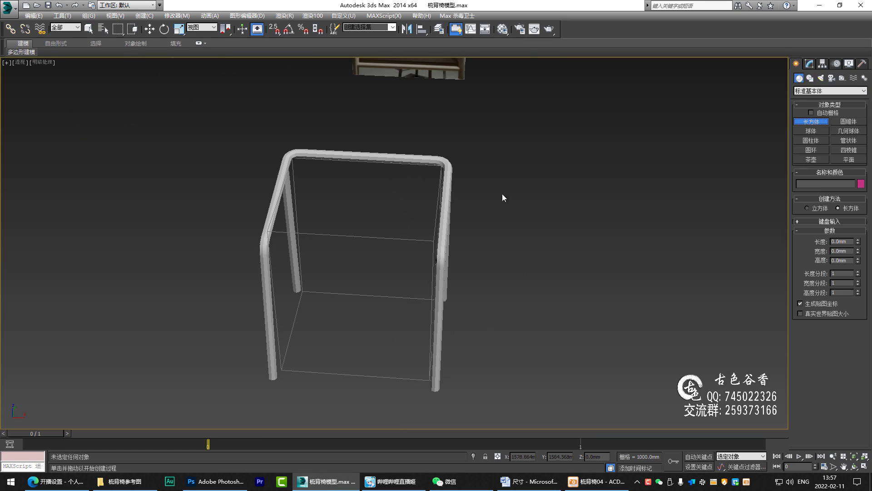
# - Set up a wireframe Front view centred on the chair frame
pyautogui.keyDown('alt'); pyautogui.moveTo(502, 189); pyautogui.dragTo(277, 173, button='middle'); pyautogui.keyUp('alt')
pyautogui.press('f')
pyautogui.press('F3')
pyautogui.moveTo(410, 224); pyautogui.dragTo(355, 185, button='middle')
pyautogui.scroll(-3, 482, 164)
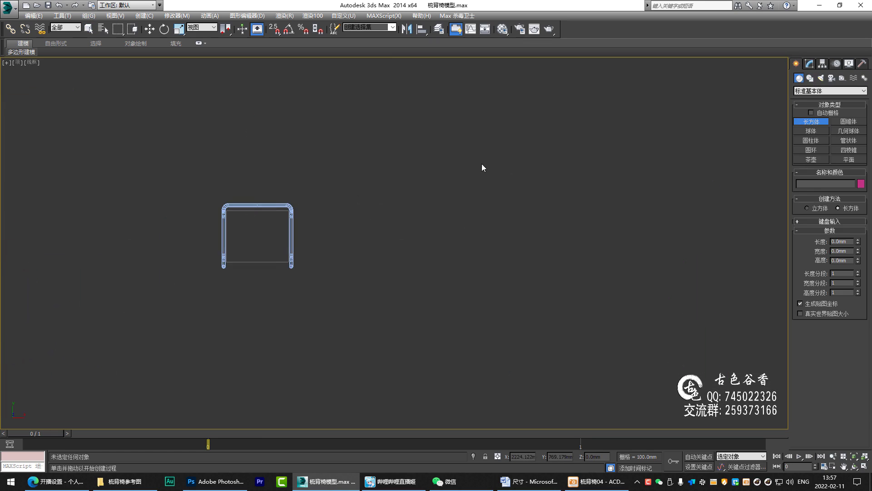
pyautogui.scroll(2, 429, 187)
pyautogui.moveTo(319, 228)
pyautogui.mouseDown(button='middle')
pyautogui.moveTo(429, 187)
pyautogui.moveTo(374, 133)
pyautogui.mouseUp(button='middle')
pyautogui.scroll(2, 402, 189)
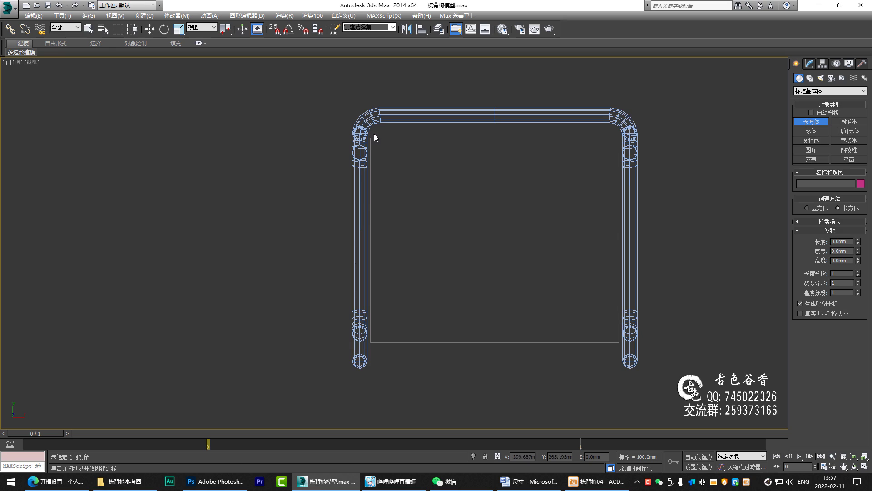
pyautogui.moveTo(316, 142); pyautogui.dragTo(281, 133, button='middle')
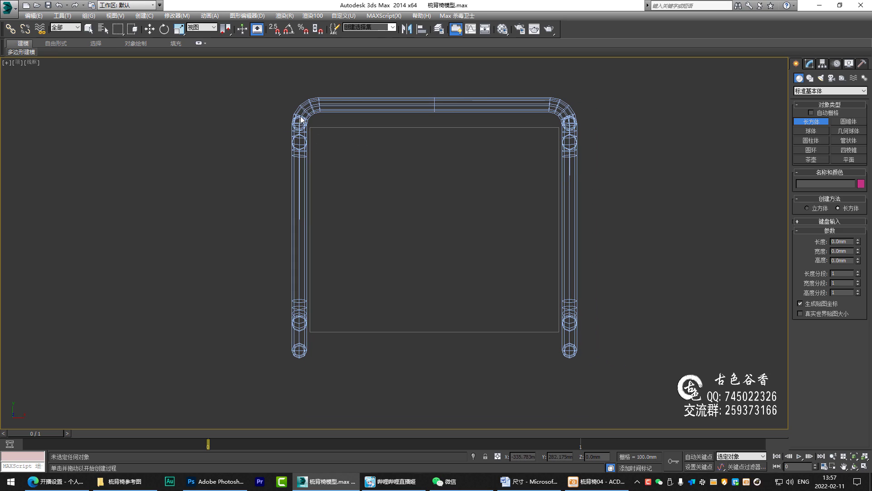
# - Draw Plane003 across the frame's front opening and convert it to Editable Poly
pyautogui.click(849, 160)
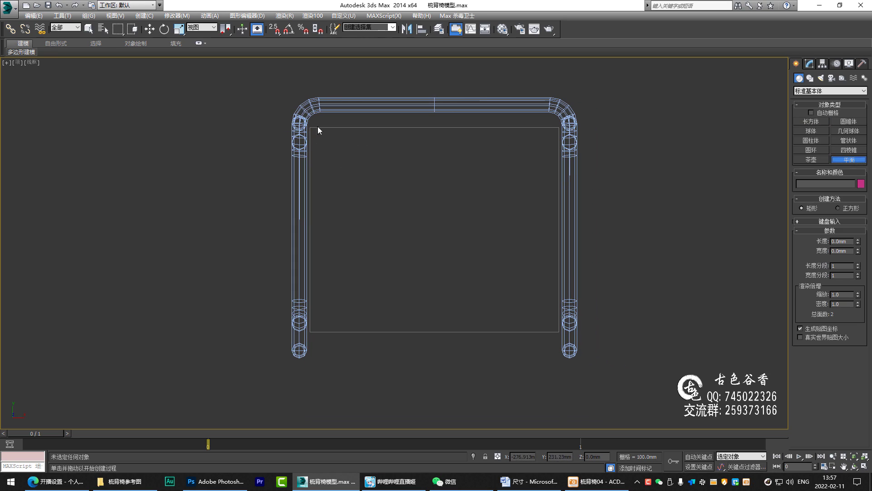
pyautogui.moveTo(300, 123); pyautogui.dragTo(572, 326)
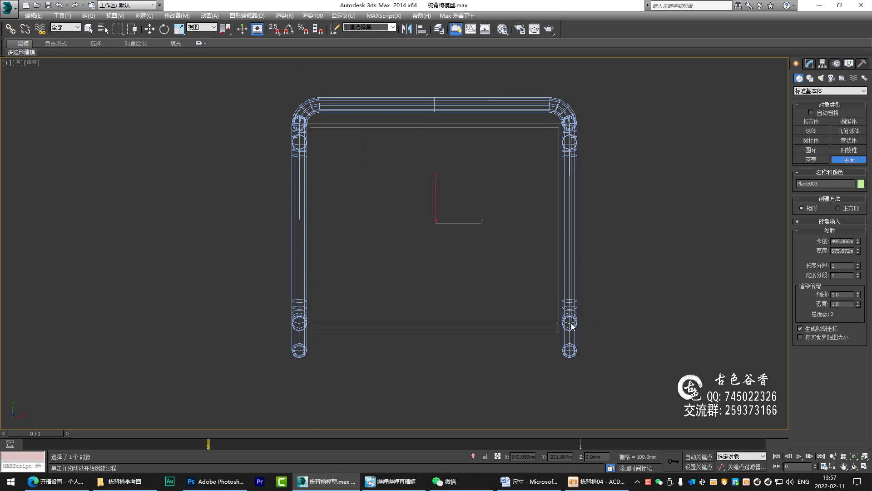
pyautogui.rightClick(552, 257)
pyautogui.moveTo(681, 260); pyautogui.dragTo(580, 241, button='middle')
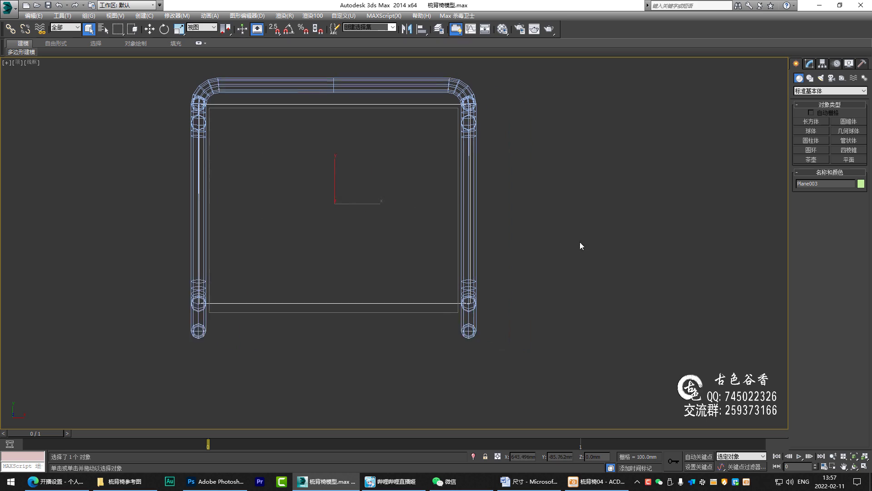
pyautogui.rightClick(388, 233)
pyautogui.click(428, 233)
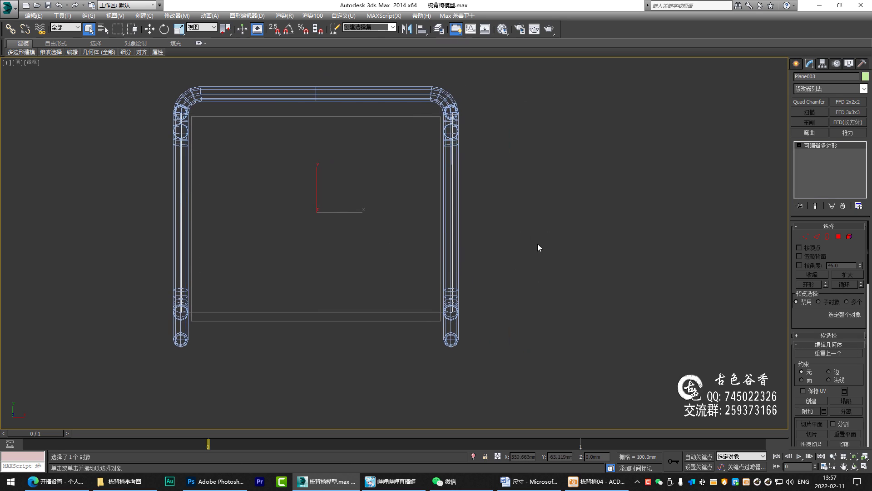
# - Maximize the Front viewport and pan it over the reference photo
pyautogui.hotkey('alt', 'w')
pyautogui.click(591, 138)
pyautogui.hotkey('alt', 'w')
pyautogui.moveTo(471, 177); pyautogui.dragTo(485, 152, button='middle')
# - Move Plane003 up in the Front view so it sits between the chair legs
pyautogui.press('w')
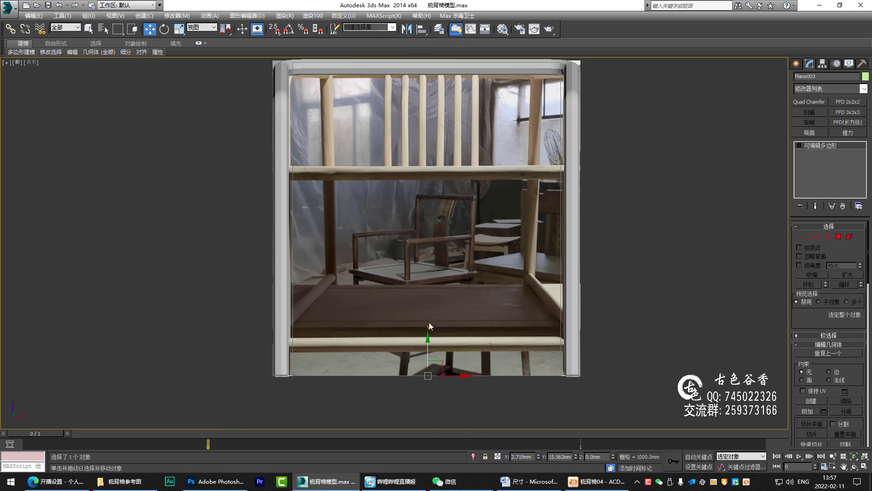
pyautogui.moveTo(429, 324); pyautogui.dragTo(449, 142)
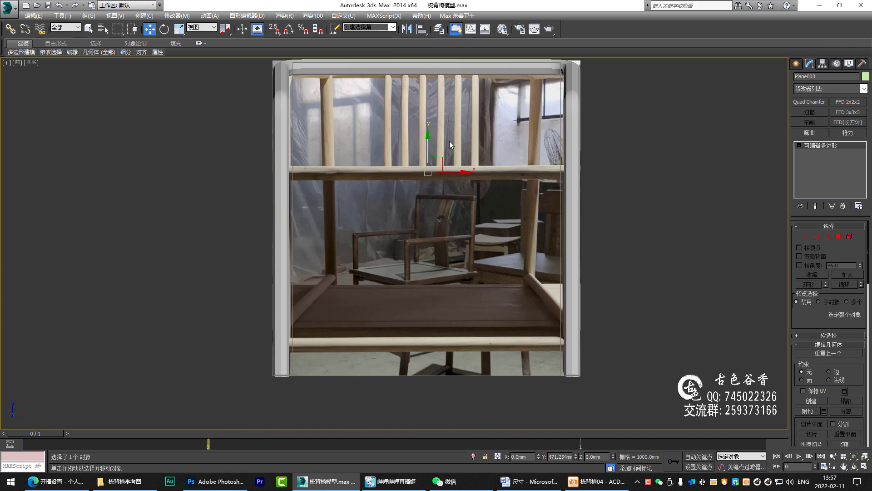
pyautogui.scroll(2, 523, 178)
pyautogui.scroll(3, 454, 176)
pyautogui.moveTo(350, 175); pyautogui.dragTo(514, 177, button='middle')
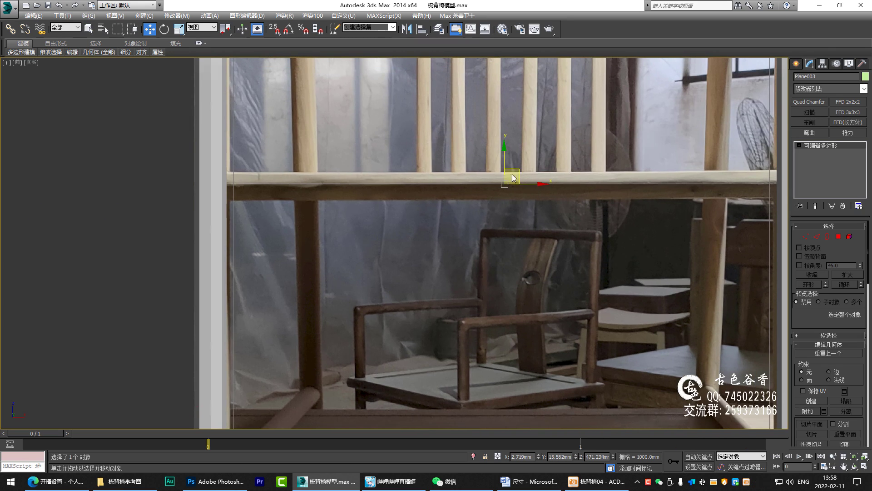
pyautogui.moveTo(505, 155); pyautogui.dragTo(510, 144)
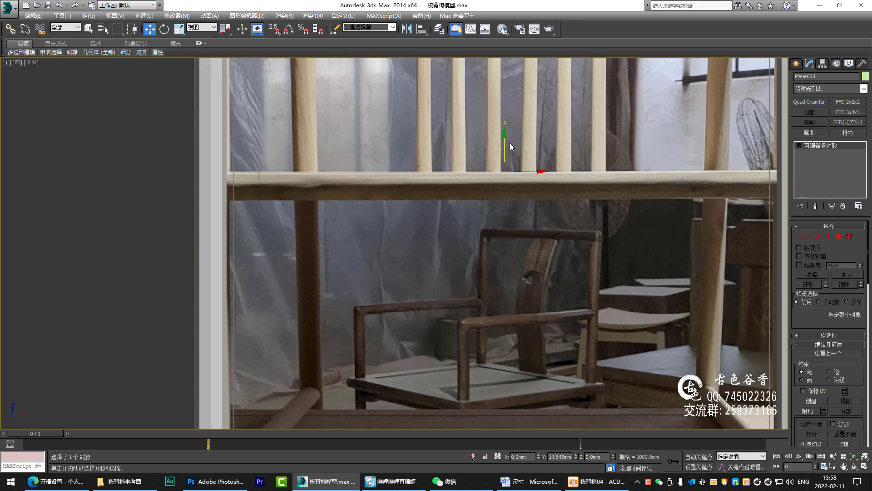
pyautogui.scroll(-2, 382, 176)
pyautogui.scroll(-4, 501, 204)
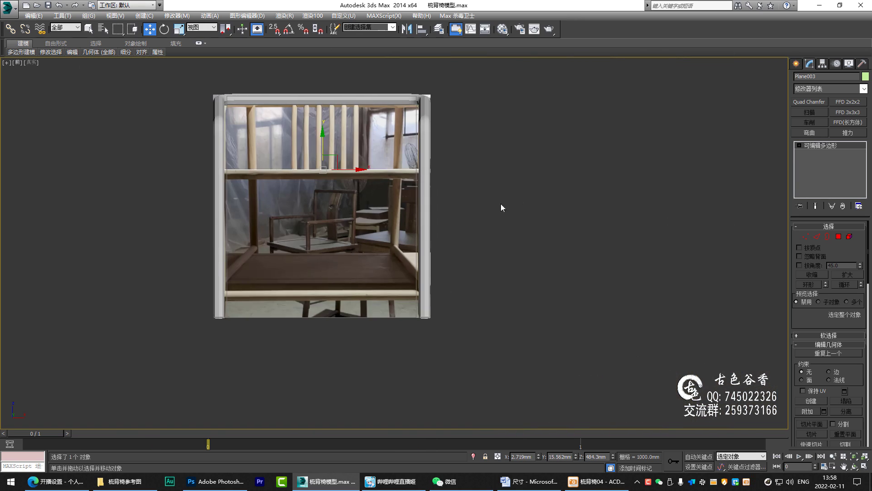
# - Select two corner vertices of Plane003 in Perspective view, then bring up the ACDSee photo
pyautogui.press('p')
pyautogui.scroll(5, 623, 318)
pyautogui.scroll(-5, 580, 299)
pyautogui.moveTo(580, 300)
pyautogui.keyDown('alt'); pyautogui.mouseDown(button='middle')
pyautogui.moveTo(515, 302)
pyautogui.moveTo(533, 310)
pyautogui.moveTo(495, 282)
pyautogui.mouseUp(button='middle'); pyautogui.keyUp('alt')
pyautogui.press('1')
pyautogui.moveTo(473, 138); pyautogui.dragTo(562, 274)
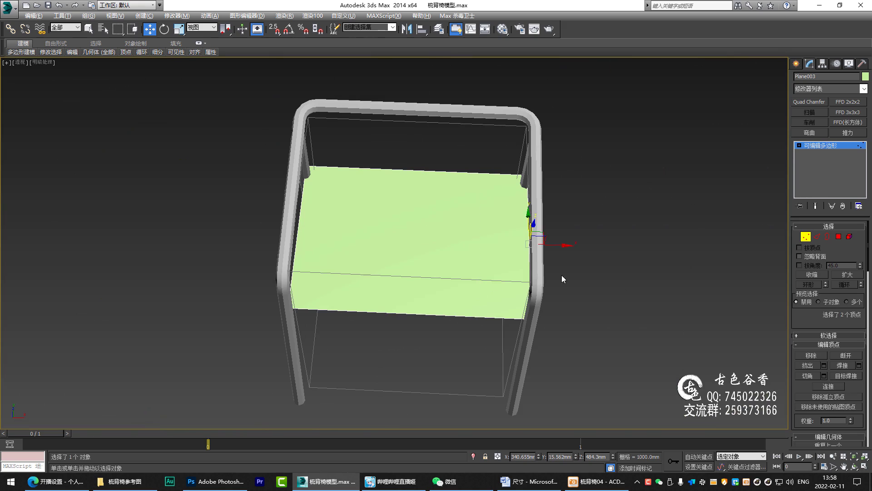
pyautogui.moveTo(561, 275)
pyautogui.keyDown('alt'); pyautogui.mouseDown(button='middle')
pyautogui.moveTo(486, 252)
pyautogui.moveTo(474, 230)
pyautogui.moveTo(487, 266)
pyautogui.moveTo(498, 264)
pyautogui.moveTo(480, 261)
pyautogui.moveTo(461, 292)
pyautogui.mouseUp(button='middle'); pyautogui.keyUp('alt')
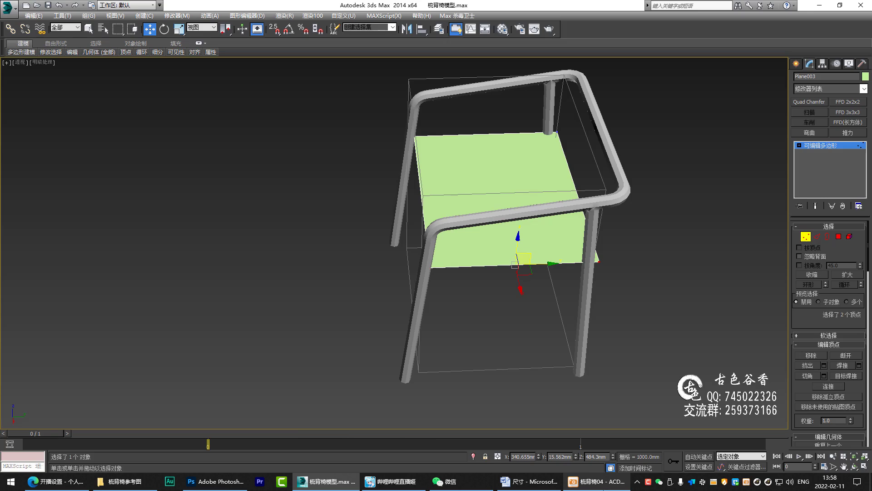
pyautogui.click(597, 481)
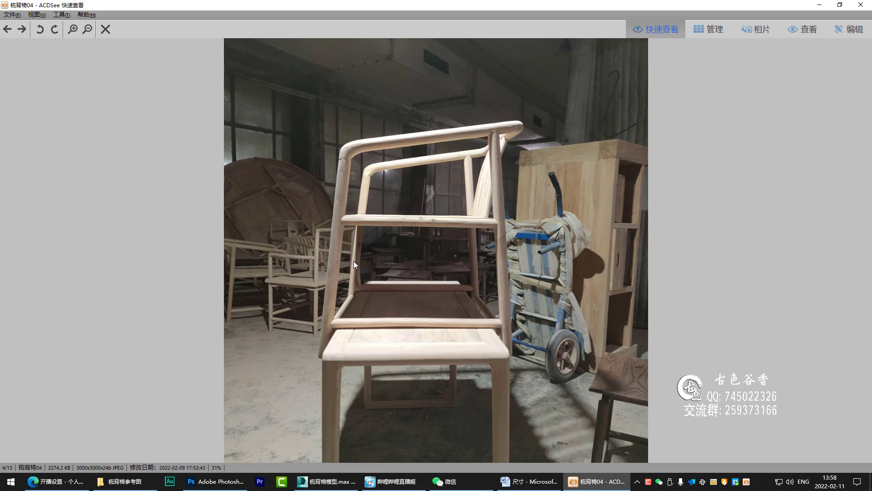
# - Scroll through the ACDSee images to the seat close-up photo 梳背椅10
pyautogui.scroll(-1, 354, 260)
pyautogui.scroll(-1, 359, 270)
pyautogui.scroll(-1, 373, 271)
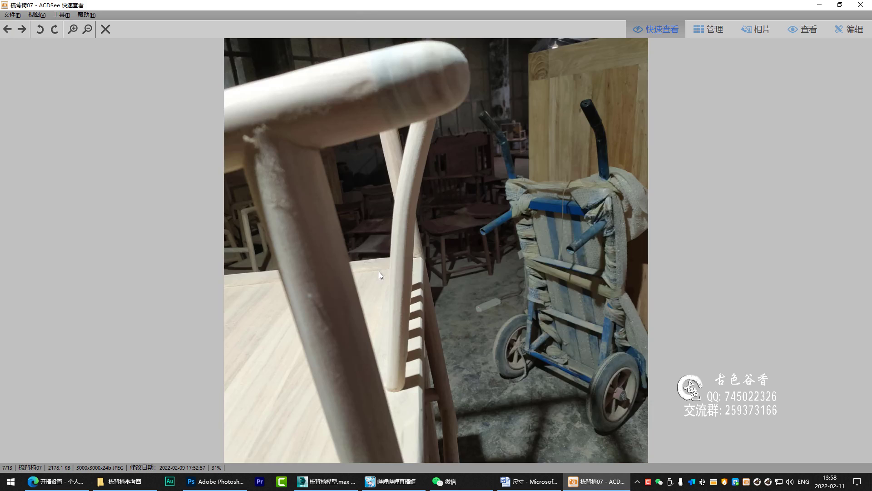
pyautogui.scroll(-1, 383, 282)
pyautogui.scroll(-1, 390, 294)
pyautogui.scroll(-1, 397, 299)
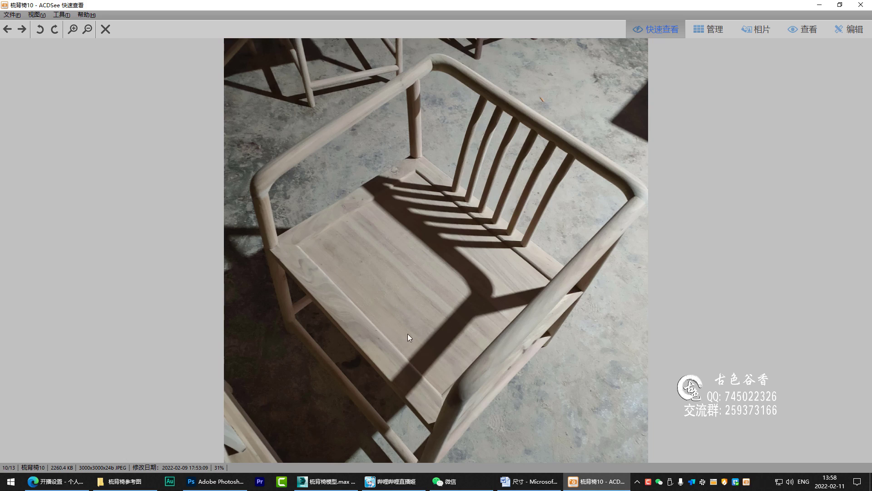
pyautogui.keyDown('ctrl'); pyautogui.scroll(2, 381, 362); pyautogui.keyUp('ctrl')
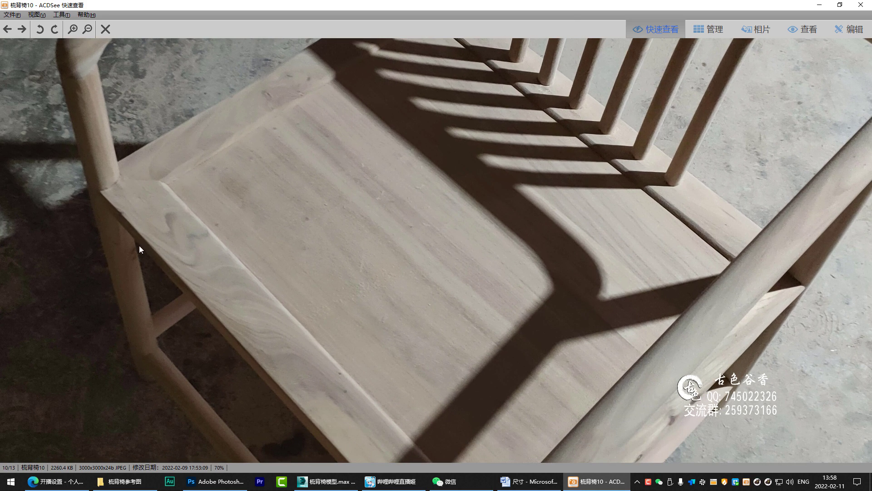
# - Mark the leg edge, arm joint and arm curve on the photo in red, with a parallel guide
pyautogui.moveTo(93, 189); pyautogui.dragTo(136, 242)
pyautogui.moveTo(164, 124); pyautogui.dragTo(123, 146)
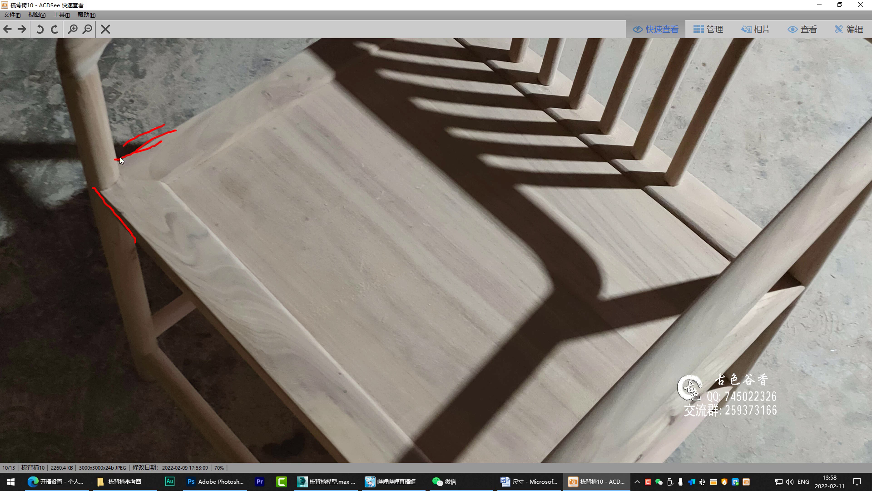
pyautogui.moveTo(278, 257); pyautogui.dragTo(245, 96)
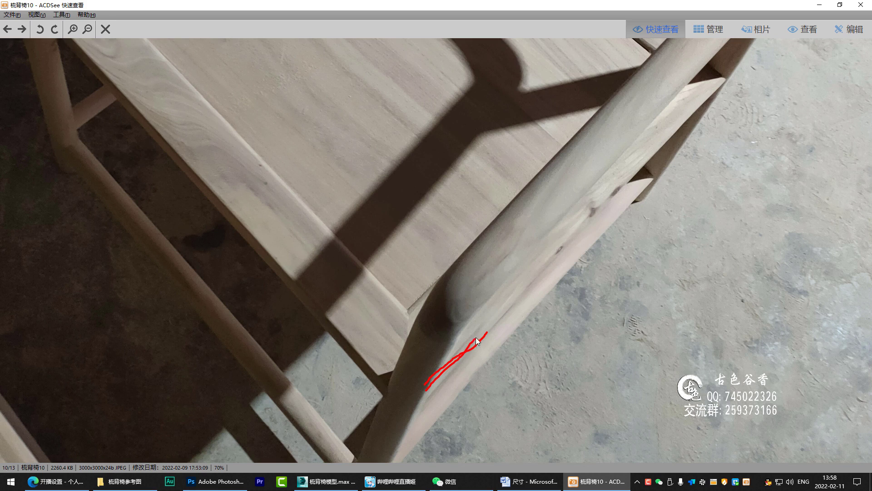
pyautogui.moveTo(489, 339)
pyautogui.mouseDown()
pyautogui.moveTo(427, 391)
pyautogui.moveTo(629, 170)
pyautogui.mouseUp()
pyautogui.moveTo(511, 348); pyautogui.dragTo(742, 102)
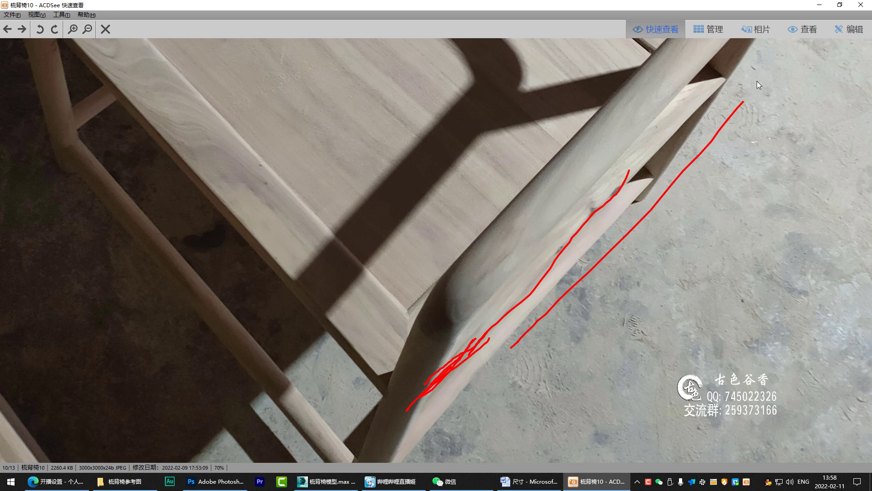
# - Back in 3ds Max, move Plane003's seat corner vertices out to the leg
pyautogui.click(326, 481)
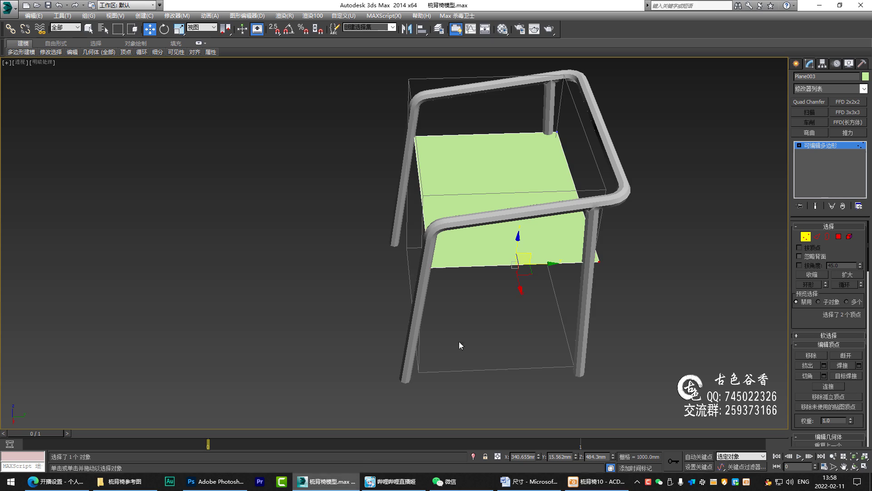
pyautogui.keyDown('alt'); pyautogui.moveTo(442, 260); pyautogui.dragTo(418, 231, button='middle'); pyautogui.keyUp('alt')
pyautogui.scroll(3, 420, 230)
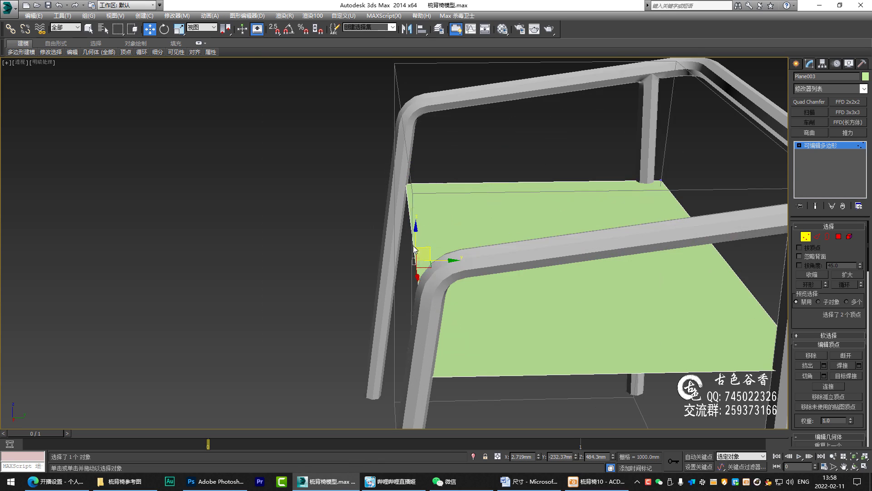
pyautogui.scroll(2, 422, 229)
pyautogui.moveTo(430, 235); pyautogui.dragTo(412, 236)
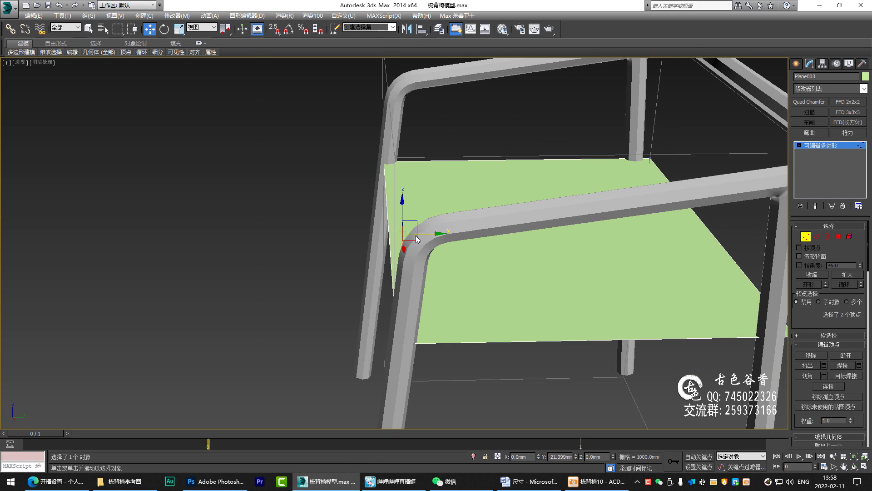
pyautogui.moveTo(411, 236)
pyautogui.keyDown('alt'); pyautogui.mouseDown(button='middle')
pyautogui.moveTo(456, 279)
pyautogui.moveTo(492, 282)
pyautogui.mouseUp(button='middle'); pyautogui.keyUp('alt')
pyautogui.scroll(-2, 477, 264)
pyautogui.scroll(-4, 523, 291)
# - Select the two vertices at the seat's right corner and orbit to a frontal view
pyautogui.keyDown('ctrl'); pyautogui.click(459, 136); pyautogui.keyUp('ctrl')
pyautogui.scroll(4, 442, 203)
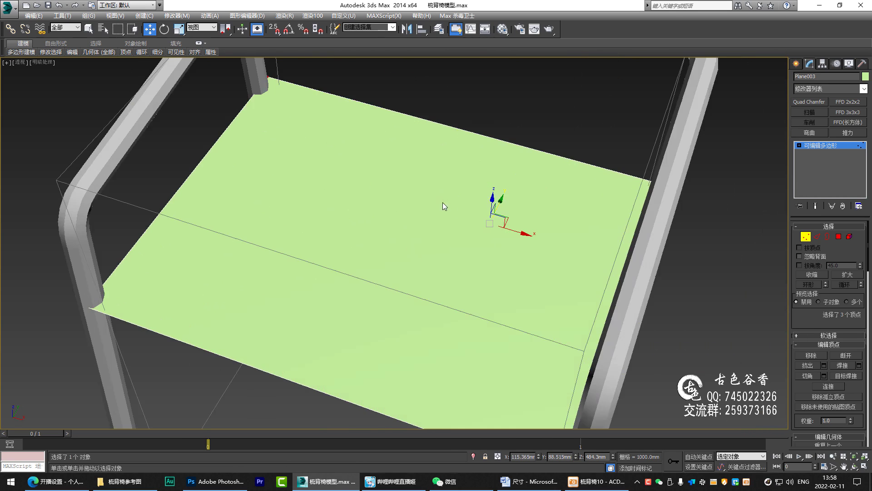
pyautogui.scroll(3, 377, 139)
pyautogui.scroll(-4, 377, 138)
pyautogui.moveTo(437, 118); pyautogui.dragTo(468, 184)
pyautogui.scroll(4, 529, 278)
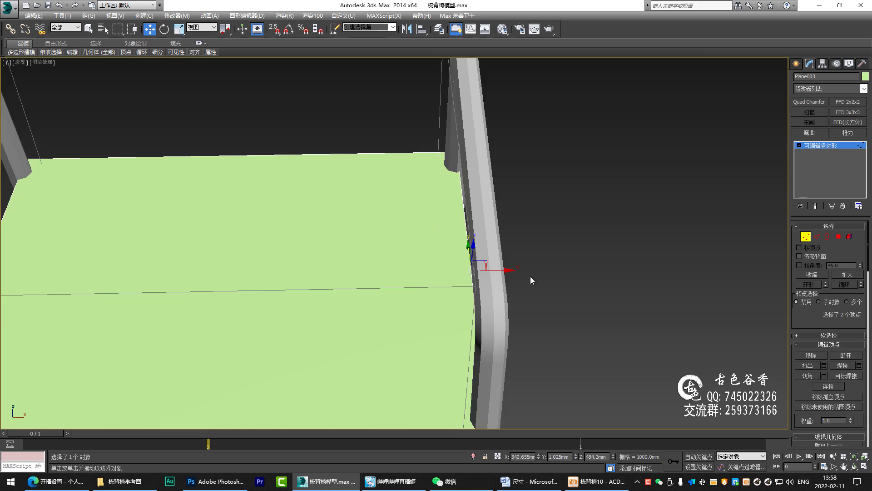
pyautogui.scroll(-1, 479, 260)
pyautogui.keyDown('alt'); pyautogui.moveTo(480, 260); pyautogui.dragTo(474, 231, button='middle'); pyautogui.keyUp('alt')
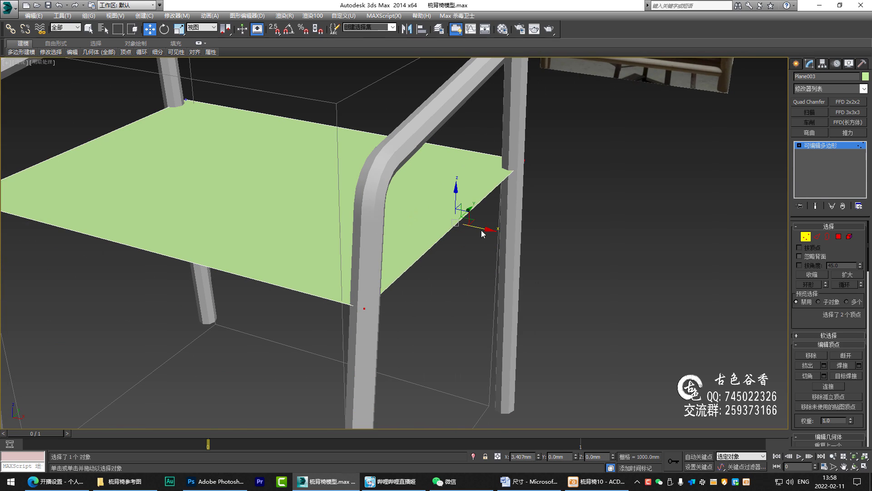
pyautogui.scroll(-3, 489, 236)
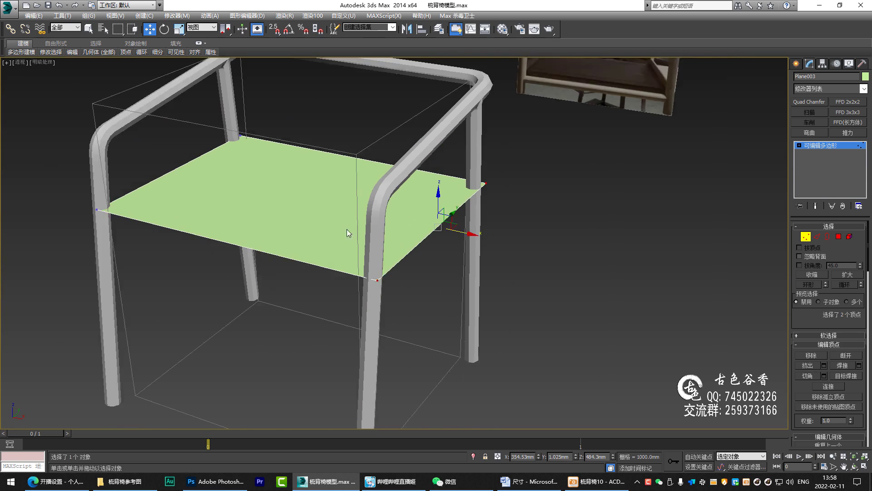
pyautogui.moveTo(347, 229)
pyautogui.keyDown('alt'); pyautogui.mouseDown(button='middle')
pyautogui.moveTo(244, 278)
pyautogui.moveTo(329, 315)
pyautogui.mouseUp(button='middle'); pyautogui.keyUp('alt')
# - Slide the seat's left edge vertices outward until they sit against the leg
pyautogui.moveTo(219, 156); pyautogui.dragTo(284, 214)
pyautogui.scroll(5, 284, 213)
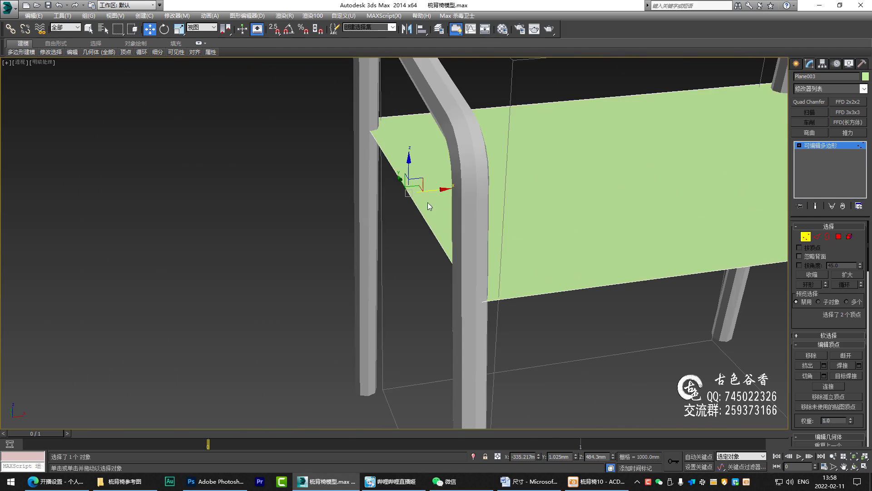
pyautogui.keyDown('alt'); pyautogui.moveTo(427, 203); pyautogui.dragTo(441, 196, button='middle'); pyautogui.keyUp('alt')
pyautogui.moveTo(441, 195); pyautogui.dragTo(427, 194)
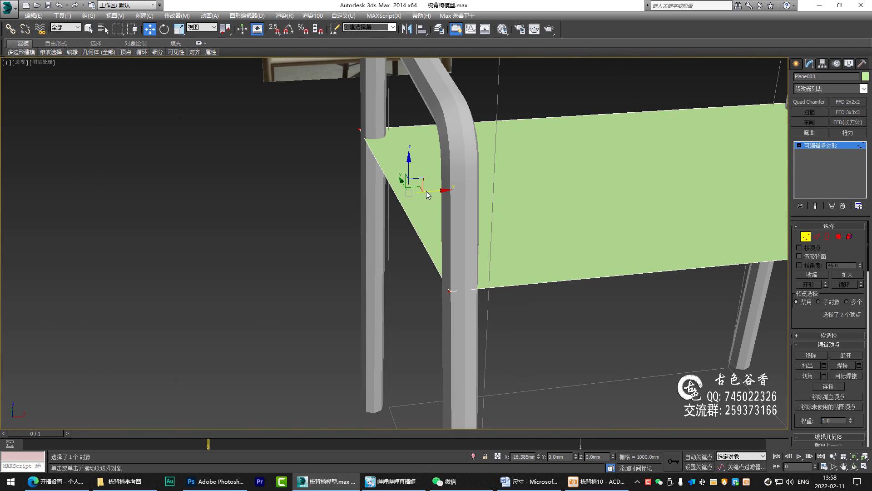
pyautogui.scroll(-3, 427, 195)
pyautogui.keyDown('alt'); pyautogui.moveTo(427, 195); pyautogui.dragTo(386, 172, button='middle'); pyautogui.keyUp('alt')
pyautogui.scroll(4, 229, 171)
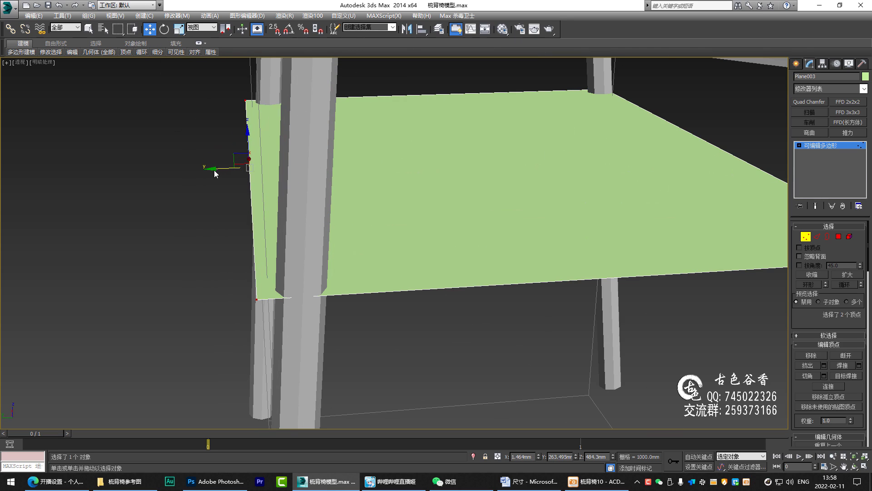
pyautogui.moveTo(214, 172); pyautogui.dragTo(228, 170)
pyautogui.scroll(-3, 353, 161)
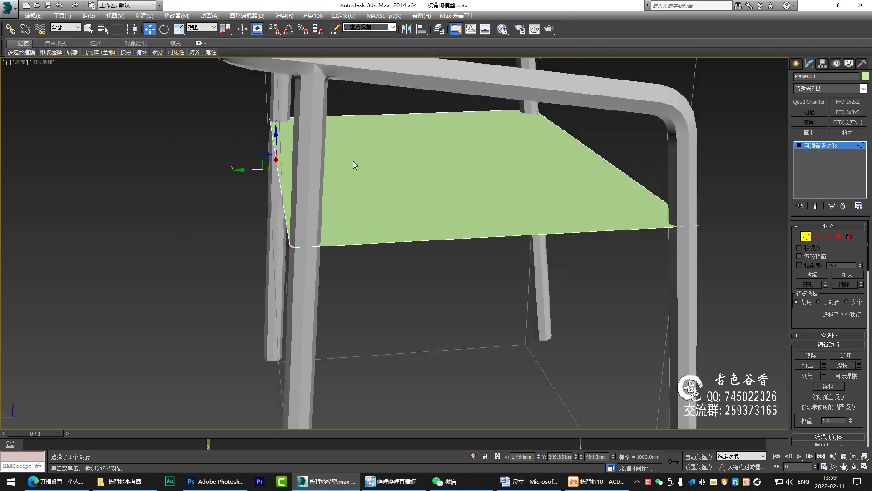
pyautogui.scroll(-2, 353, 161)
pyautogui.moveTo(353, 161)
pyautogui.keyDown('alt'); pyautogui.mouseDown(button='middle')
pyautogui.moveTo(369, 149)
pyautogui.moveTo(410, 177)
pyautogui.moveTo(405, 207)
pyautogui.moveTo(429, 204)
pyautogui.moveTo(410, 241)
pyautogui.moveTo(257, 272)
pyautogui.mouseUp(button='middle'); pyautogui.keyUp('alt')
pyautogui.scroll(2, 307, 270)
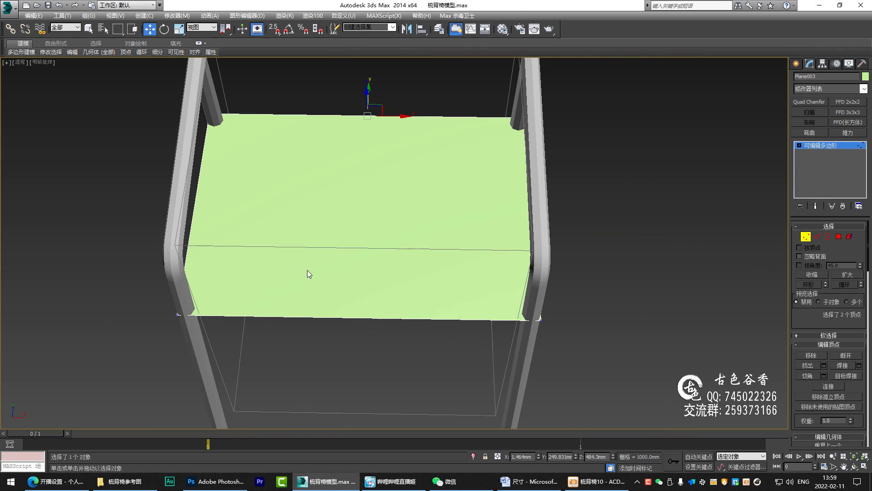
pyautogui.scroll(1, 348, 270)
# - Inset the seat polygon by 60 mm
pyautogui.press('4')
pyautogui.click(378, 205)
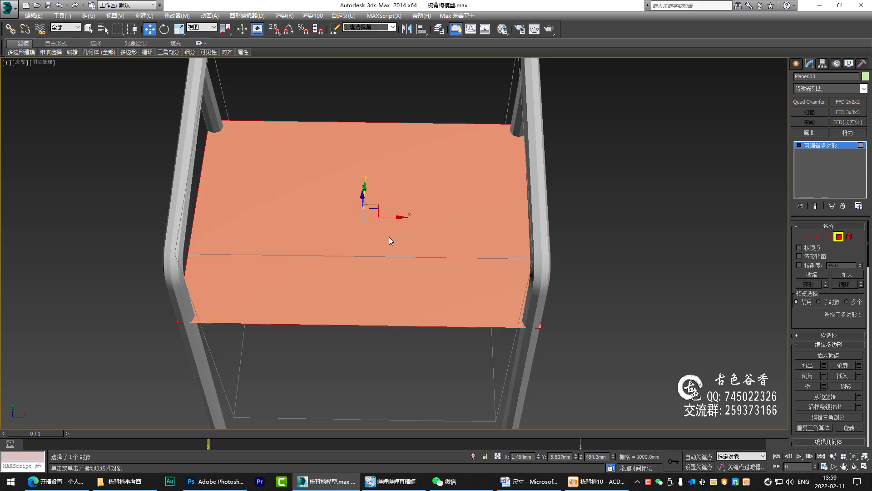
pyautogui.moveTo(389, 236)
pyautogui.keyDown('alt'); pyautogui.mouseDown(button='middle')
pyautogui.moveTo(421, 210)
pyautogui.moveTo(414, 261)
pyautogui.mouseUp(button='middle'); pyautogui.keyUp('alt')
pyautogui.hotkey('shift', 'i')
pyautogui.click(416, 262)
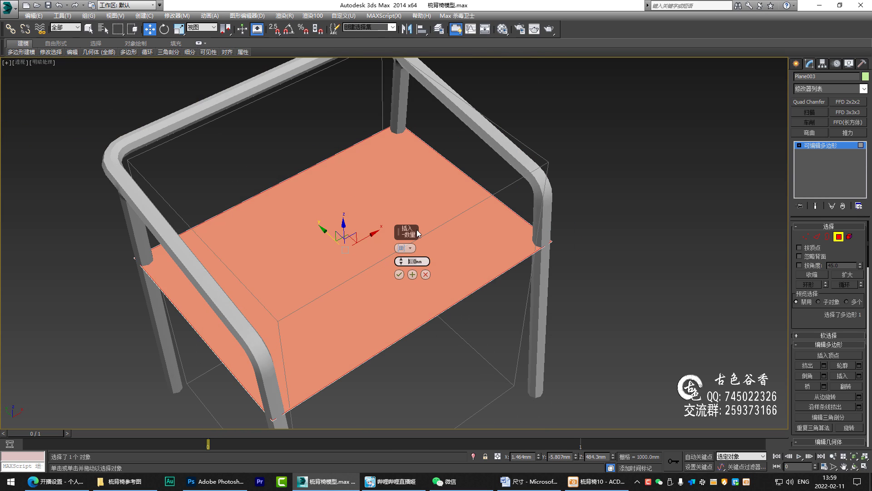
pyautogui.write('0')
pyautogui.press('Return')
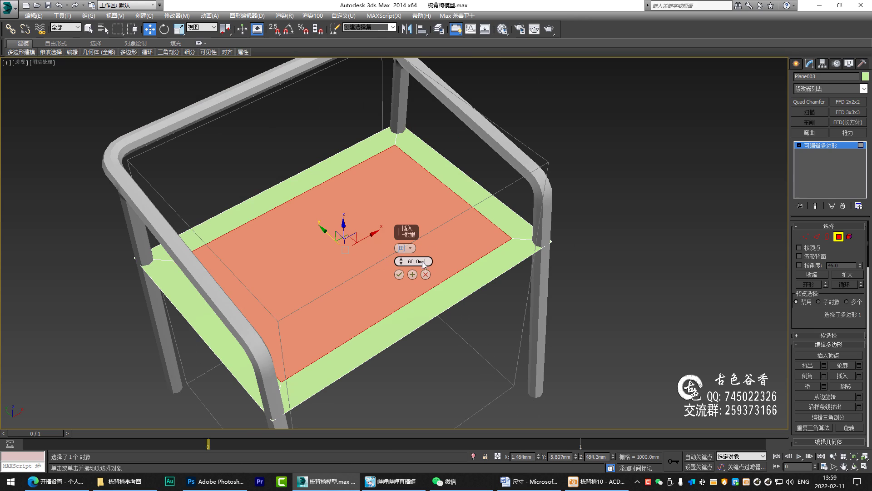
pyautogui.click(399, 276)
# - Detach the inner inset face as its own object, then return to the seat photo
pyautogui.keyDown('alt'); pyautogui.moveTo(399, 280); pyautogui.dragTo(362, 264, button='middle'); pyautogui.keyUp('alt')
pyautogui.rightClick(361, 264)
pyautogui.click(404, 258)
pyautogui.click(463, 252)
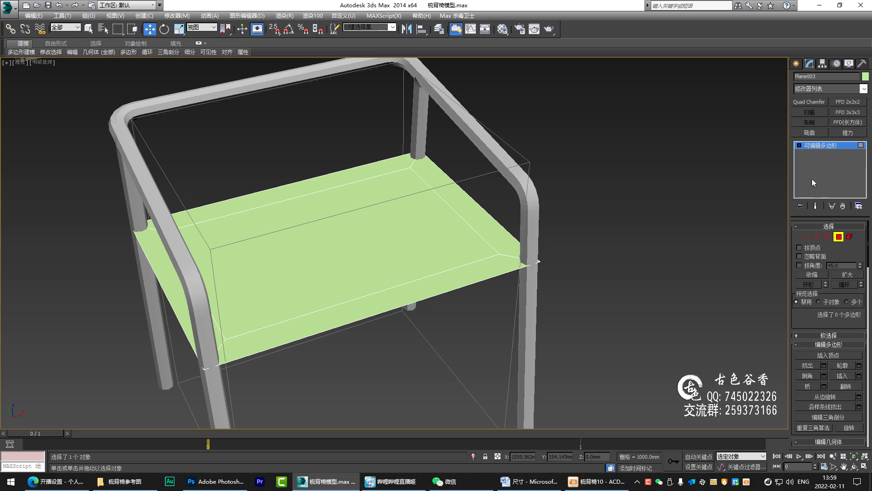
pyautogui.click(816, 146)
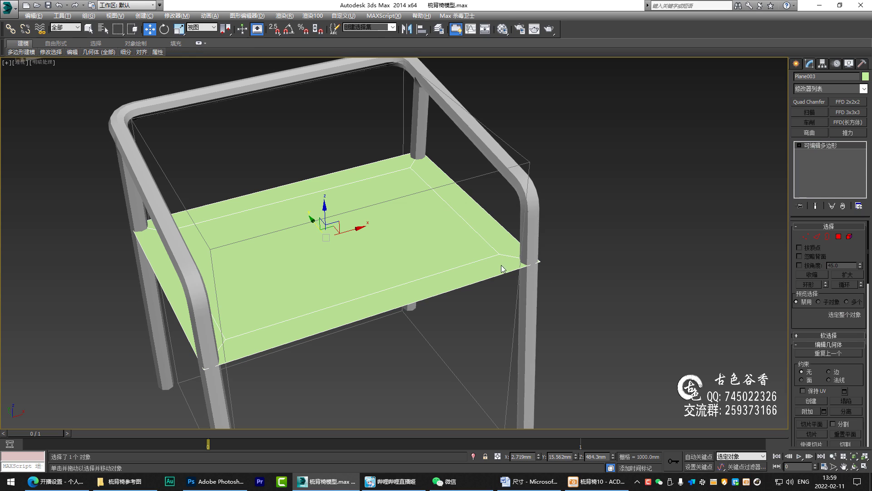
pyautogui.moveTo(502, 268)
pyautogui.keyDown('alt'); pyautogui.mouseDown(button='middle')
pyautogui.moveTo(477, 294)
pyautogui.moveTo(456, 279)
pyautogui.moveTo(450, 293)
pyautogui.mouseUp(button='middle'); pyautogui.keyUp('alt')
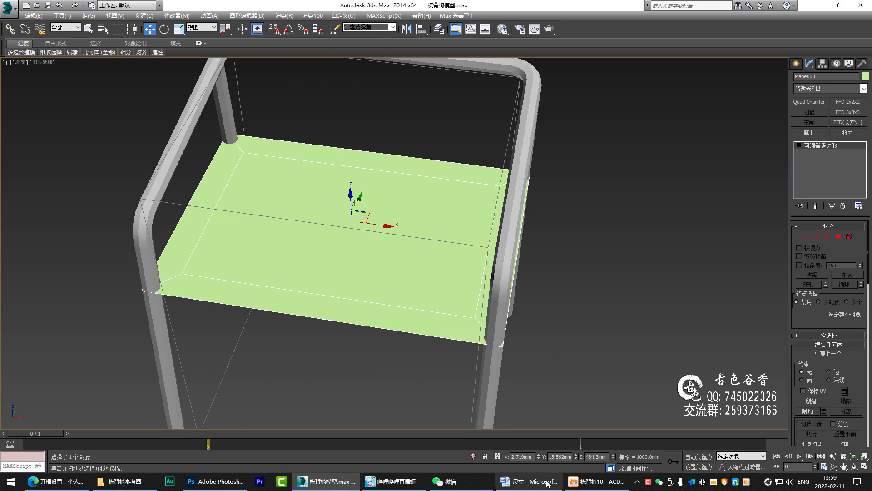
pyautogui.click(589, 488)
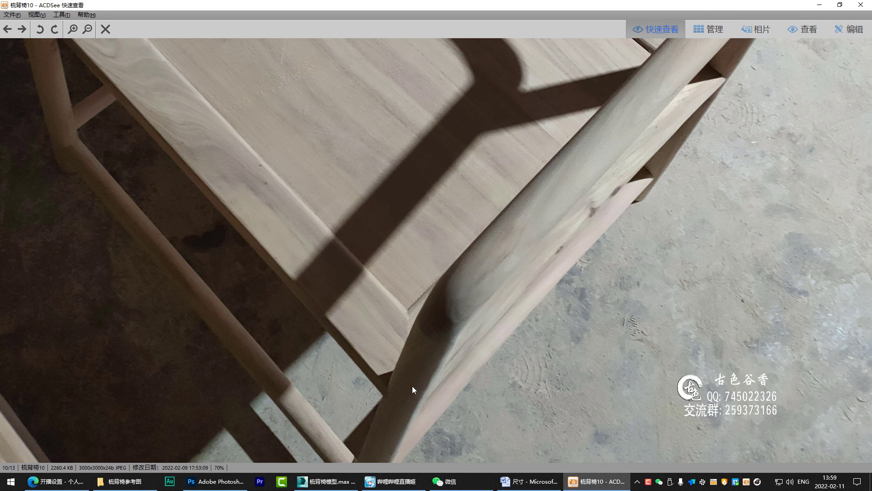
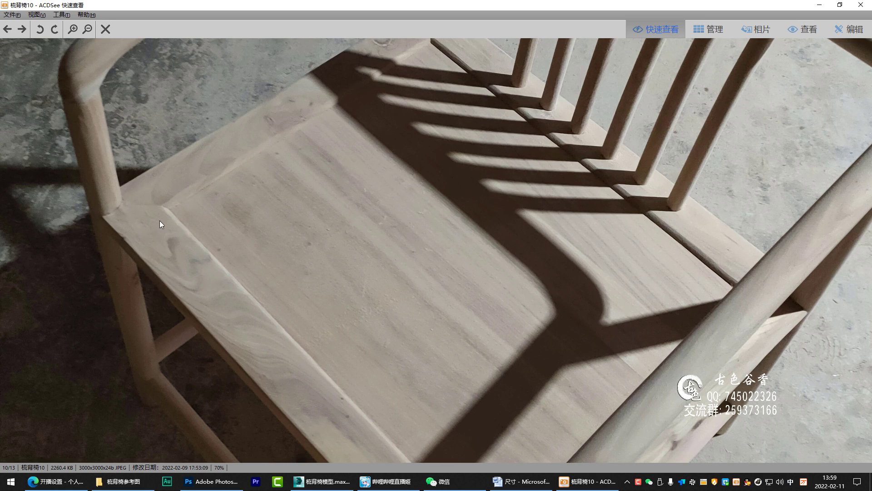
# - Zoom the reference photo to 150% on the seat corner and pan toward the rear corner
pyautogui.scroll(1, 183, 239)
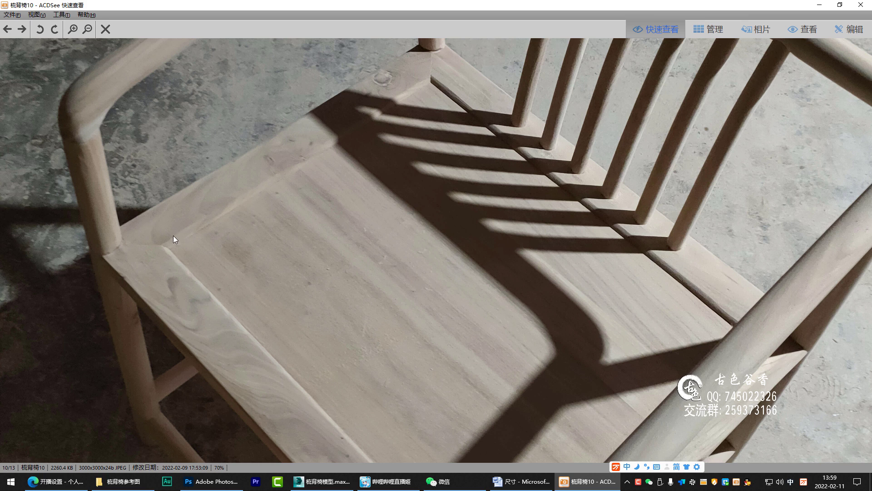
pyautogui.keyDown('ctrl'); pyautogui.scroll(4, 181, 236); pyautogui.keyUp('ctrl')
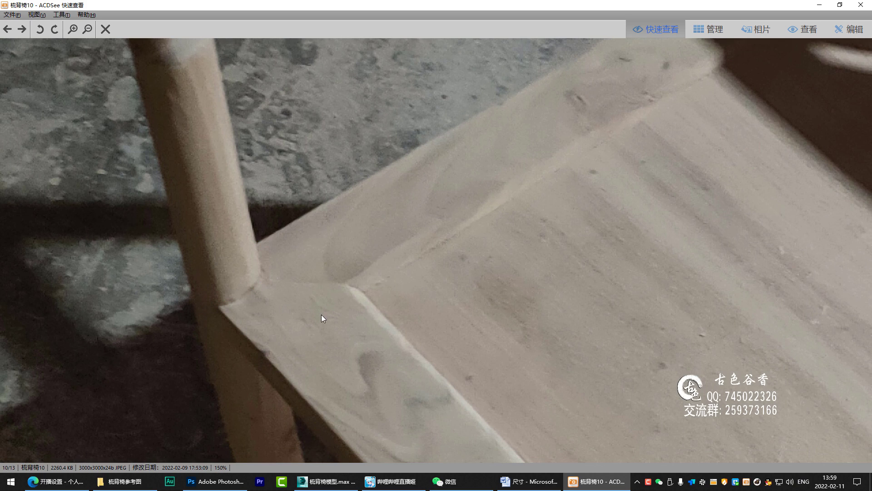
pyautogui.moveTo(321, 314); pyautogui.dragTo(245, 263)
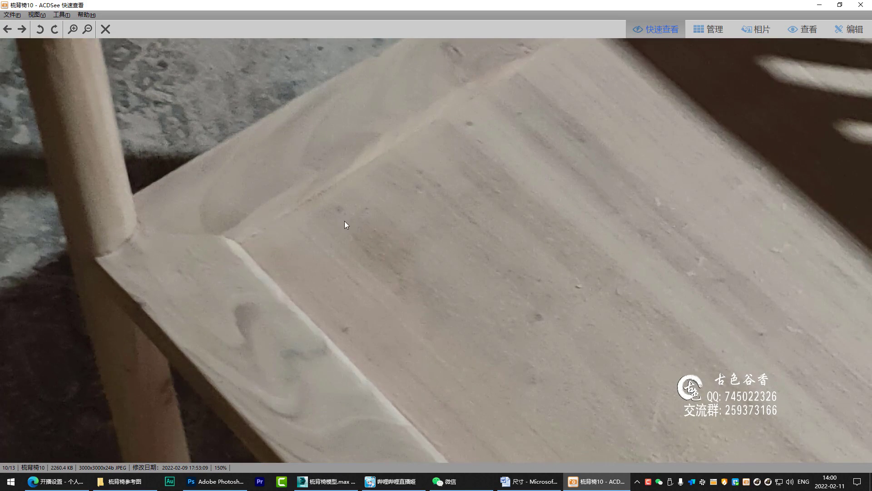
# - Return to the chair model in 3ds Max and zoom into a maximized Top view of the seat
pyautogui.click(337, 483)
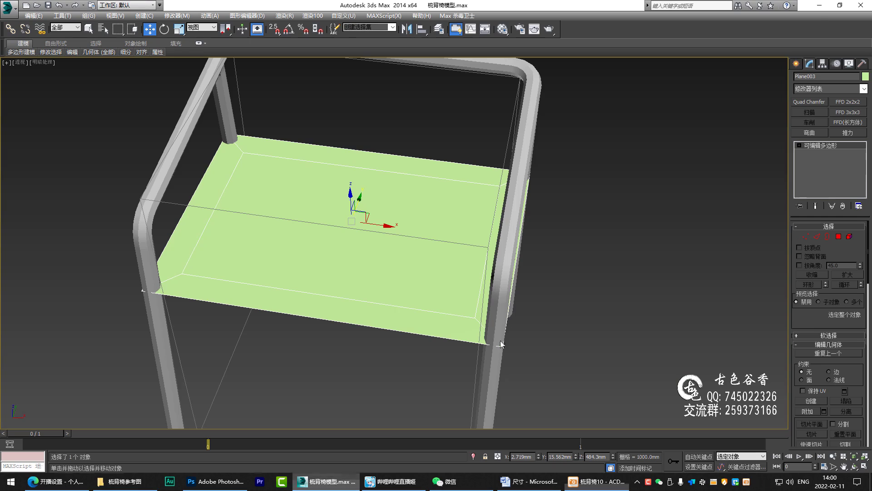
pyautogui.moveTo(500, 344)
pyautogui.keyDown('alt'); pyautogui.mouseDown(button='middle')
pyautogui.moveTo(500, 321)
pyautogui.moveTo(557, 283)
pyautogui.moveTo(536, 255)
pyautogui.moveTo(542, 266)
pyautogui.mouseUp(button='middle'); pyautogui.keyUp('alt')
pyautogui.scroll(4, 558, 282)
pyautogui.scroll(-2, 557, 281)
pyautogui.scroll(2, 570, 279)
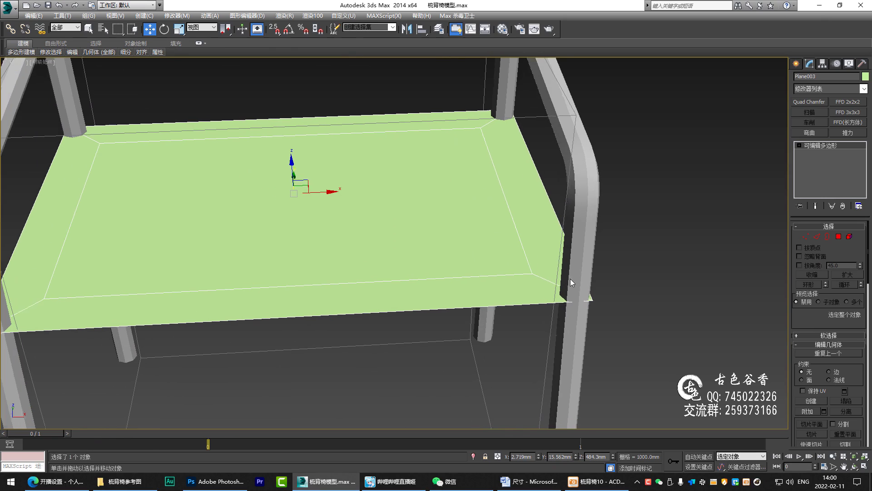
pyautogui.hotkey('alt', 'w')
pyautogui.rightClick(391, 229)
pyautogui.hotkey('alt', 'w')
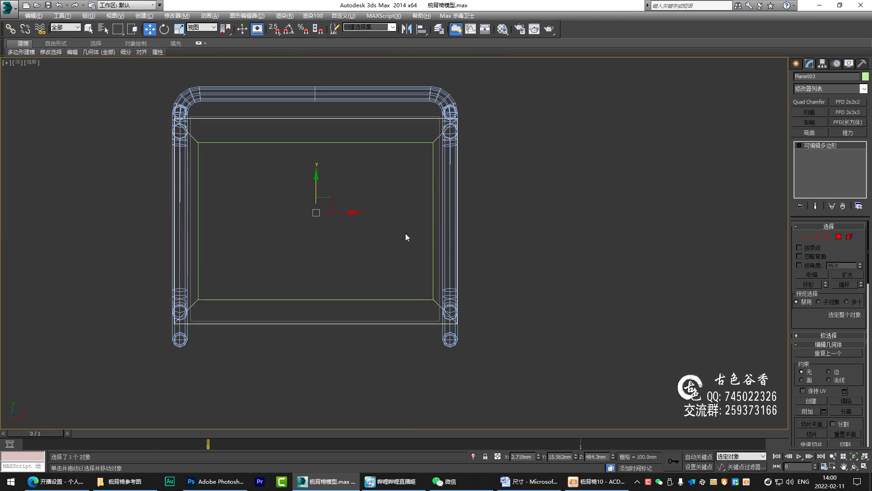
pyautogui.scroll(2, 476, 324)
pyautogui.scroll(2, 522, 315)
pyautogui.scroll(2, 516, 312)
pyautogui.scroll(2, 523, 308)
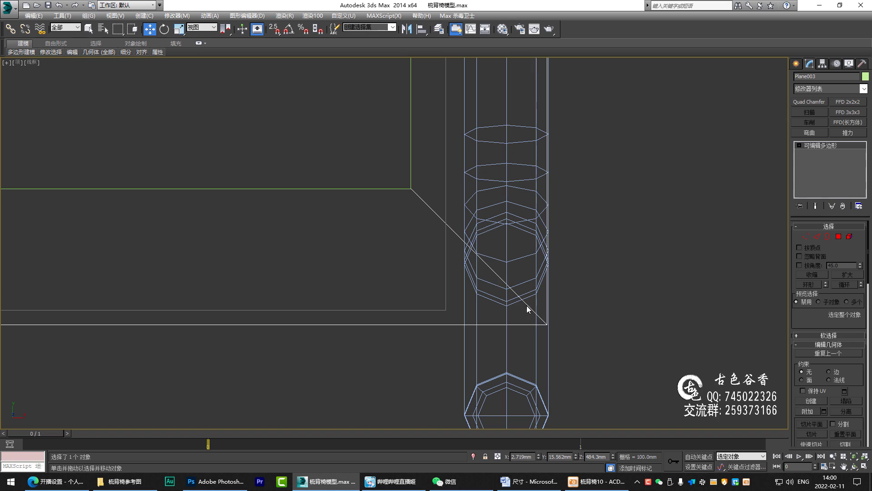
# - In Edge mode, select the seat panel's border edges and preview a 3-segment Connect
pyautogui.press('2')
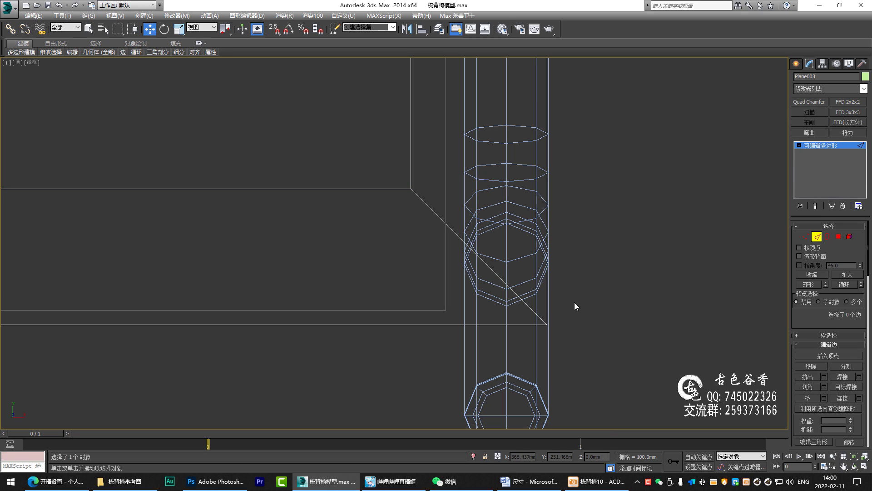
pyautogui.moveTo(519, 212); pyautogui.dragTo(458, 253)
pyautogui.scroll(-1, 473, 252)
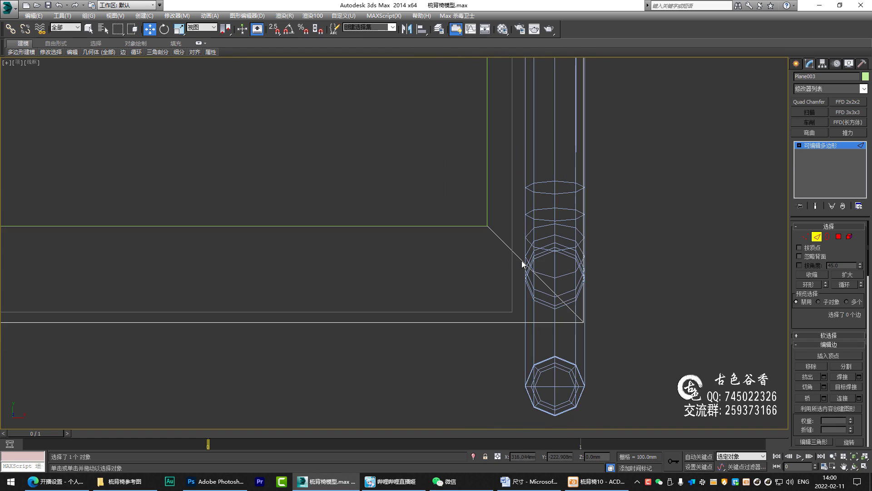
pyautogui.click(524, 266)
pyautogui.scroll(-3, 536, 270)
pyautogui.hotkey('ctrl', 'z')
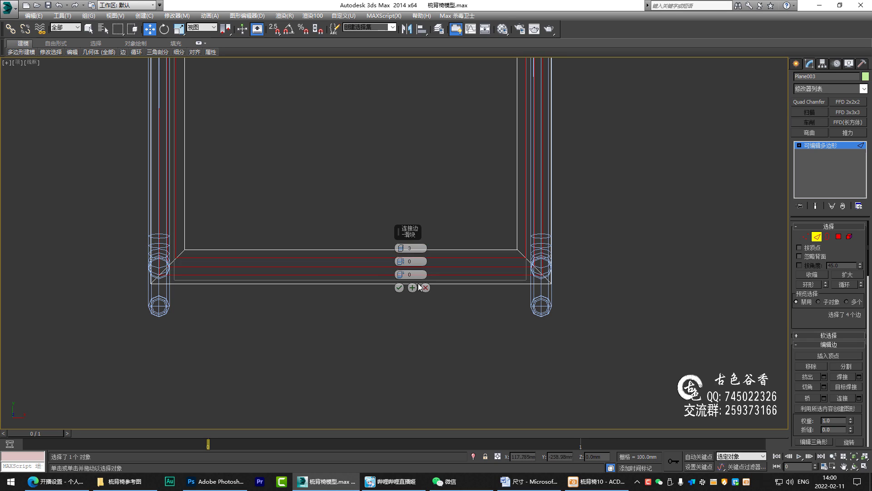
# - Apply the three lengthwise edges, then connect the side edges with a single centre edge
pyautogui.click(400, 288)
pyautogui.scroll(-3, 455, 300)
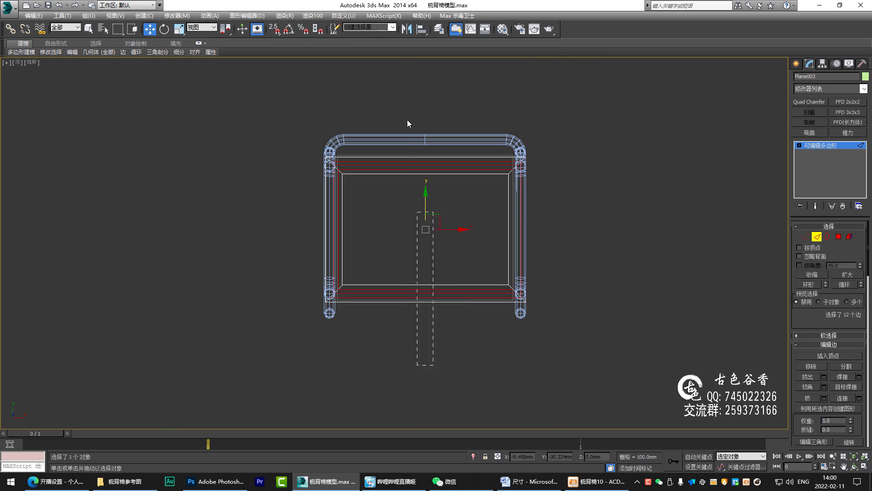
pyautogui.hotkey('ctrl', 'z')
pyautogui.hotkey('ctrl', 'shift', 'e')
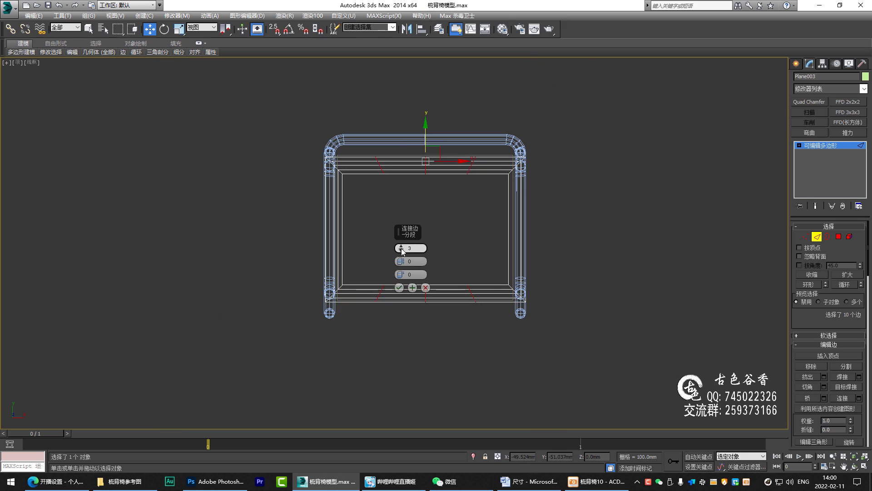
pyautogui.moveTo(402, 250); pyautogui.dragTo(402, 268)
pyautogui.click(399, 287)
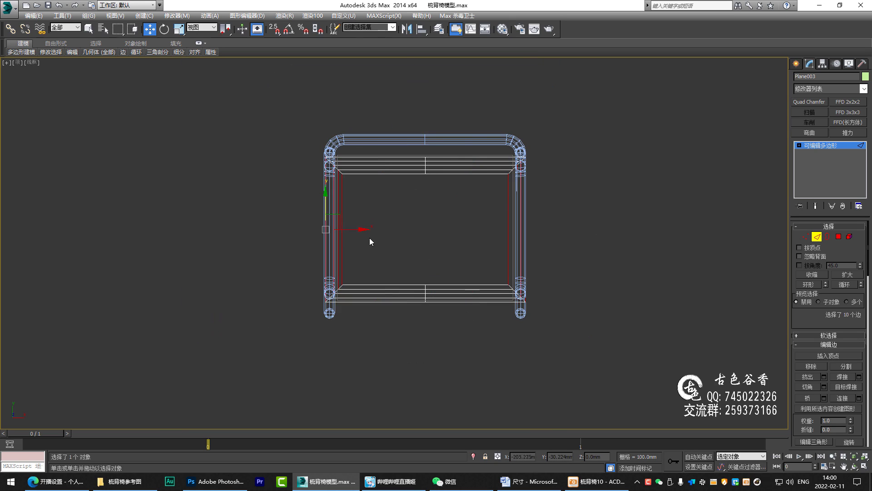
# - Check the new edges in maximized Perspective, then frame them in Front view
pyautogui.hotkey('alt', 'w')
pyautogui.middleClick(533, 289)
pyautogui.hotkey('alt', 'w')
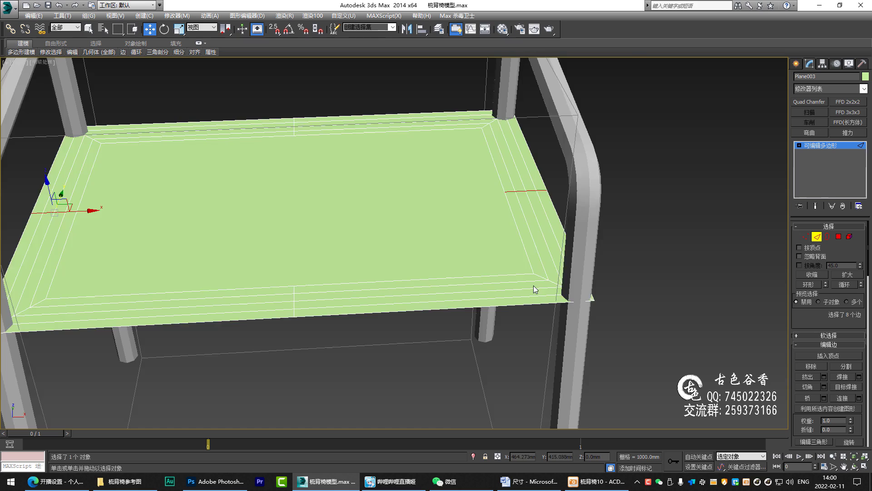
pyautogui.scroll(3, 579, 290)
pyautogui.scroll(2, 561, 275)
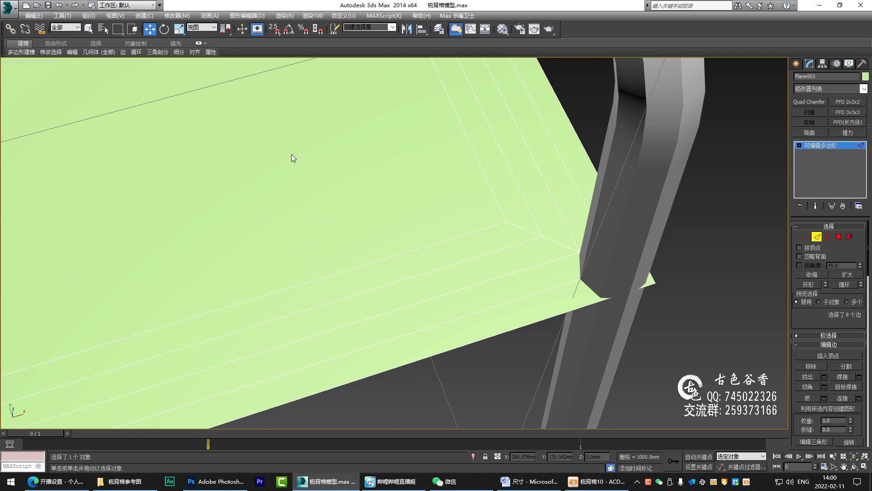
pyautogui.press('f')
pyautogui.press('z')
pyautogui.scroll(-5, 454, 277)
# - In Vertex mode, cut a diagonal edge and a straight edge from the corner to the outer border
pyautogui.scroll(2, 436, 227)
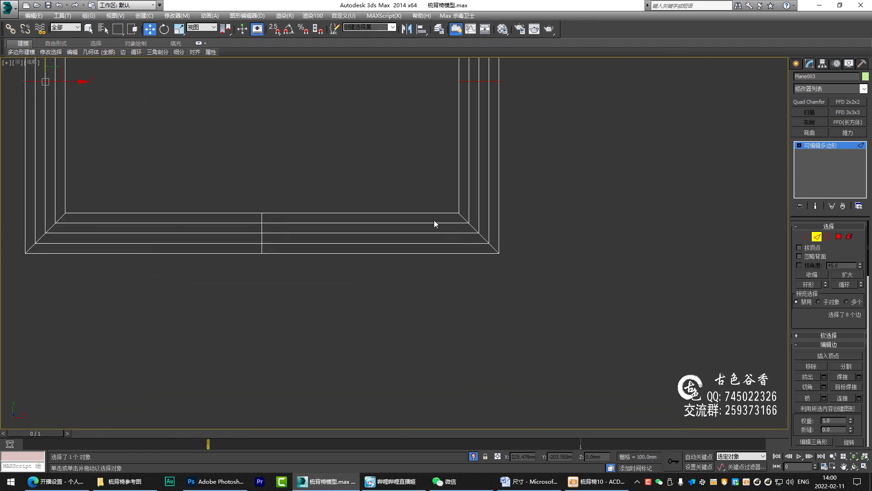
pyautogui.press('1')
pyautogui.scroll(2, 463, 227)
pyautogui.scroll(1, 452, 217)
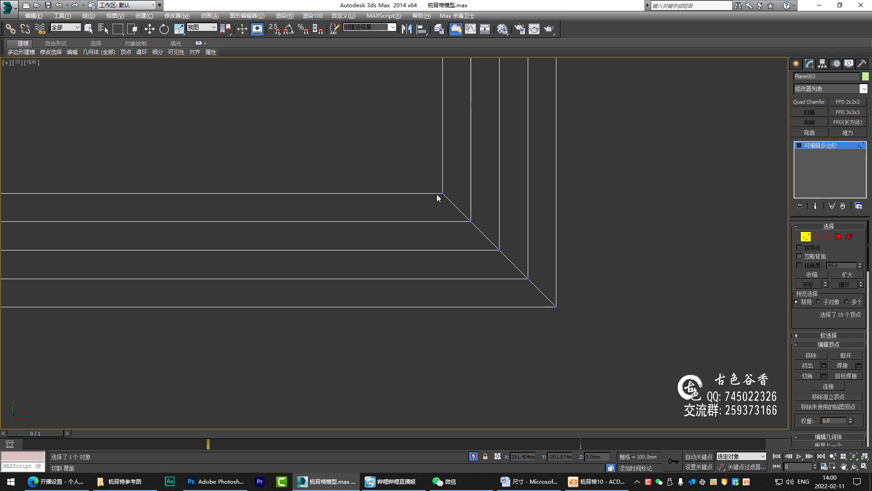
pyautogui.hotkey('alt', 'c')
pyautogui.click(435, 193)
pyautogui.click(494, 307)
pyautogui.rightClick(494, 307)
pyautogui.hotkey('alt', 'c')
pyautogui.click(443, 186)
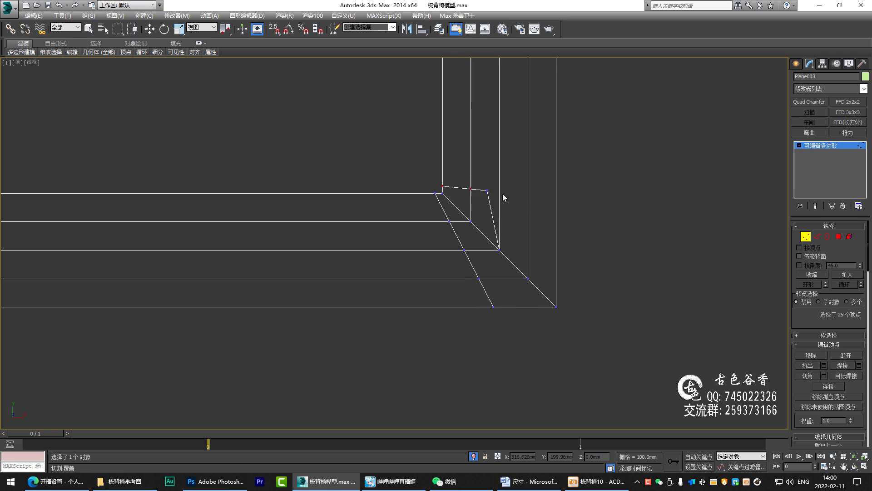
pyautogui.click(556, 187)
pyautogui.rightClick(556, 186)
# - Select the five vertices along the new cut and cut straight down from the new corner vertex
pyautogui.moveTo(415, 165); pyautogui.dragTo(568, 193)
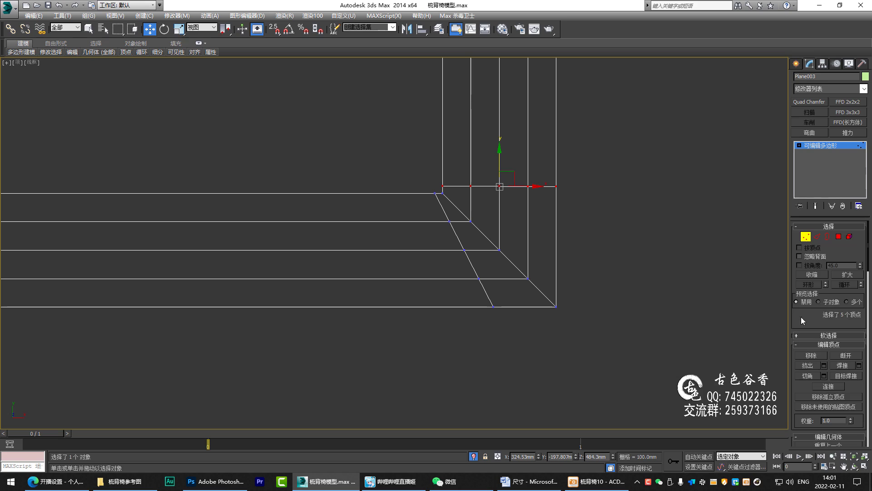
pyautogui.scroll(-3, 825, 271)
pyautogui.scroll(-3, 851, 359)
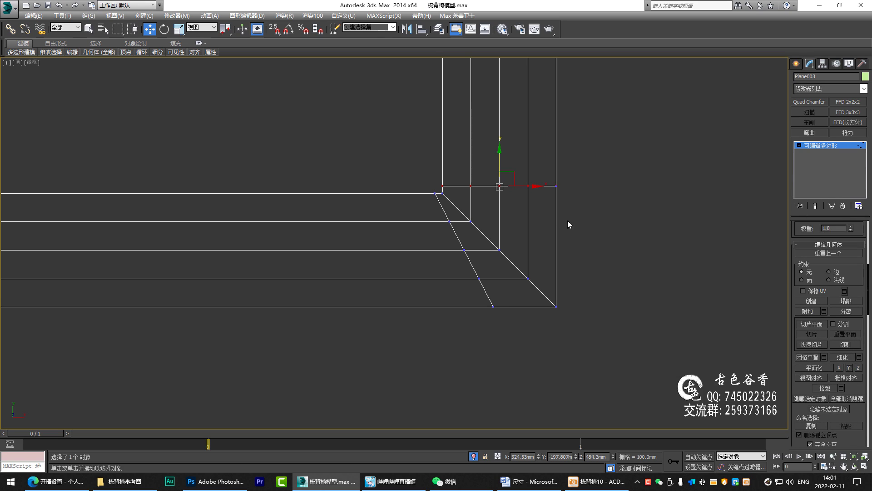
pyautogui.moveTo(568, 225)
pyautogui.mouseDown(button='middle')
pyautogui.moveTo(499, 222)
pyautogui.moveTo(505, 217)
pyautogui.mouseUp(button='middle')
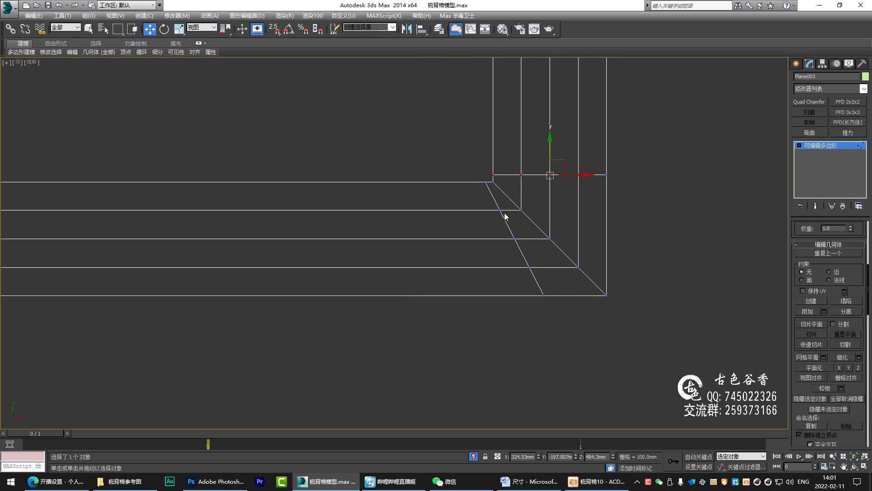
pyautogui.hotkey('alt', 'c')
pyautogui.click(485, 182)
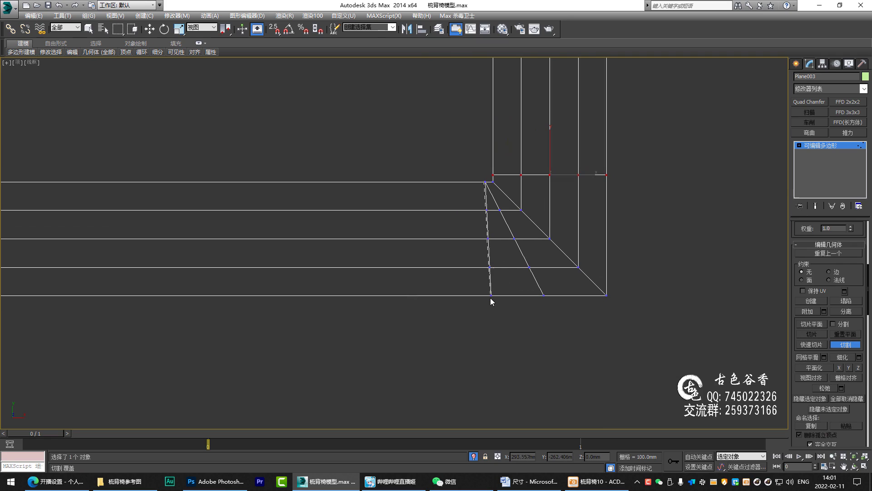
pyautogui.click(487, 295)
pyautogui.rightClick(510, 268)
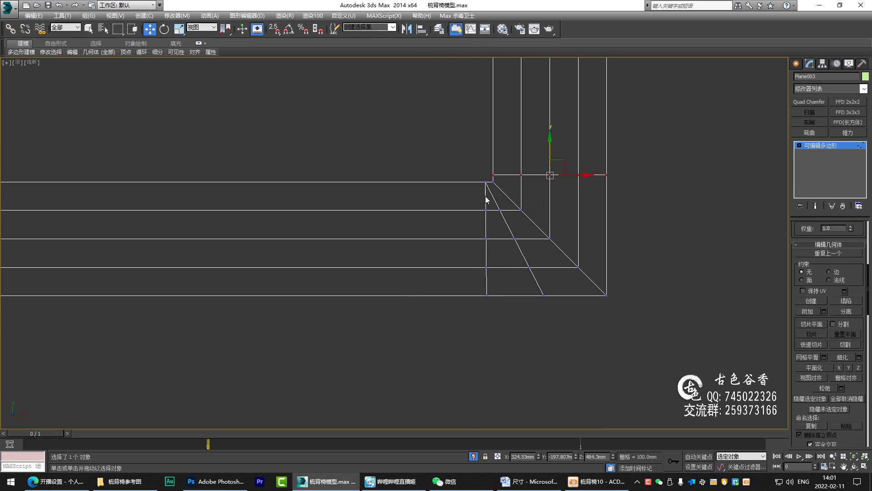
# - Select the diagonal mitre edges at the seat panel corner
pyautogui.press('2')
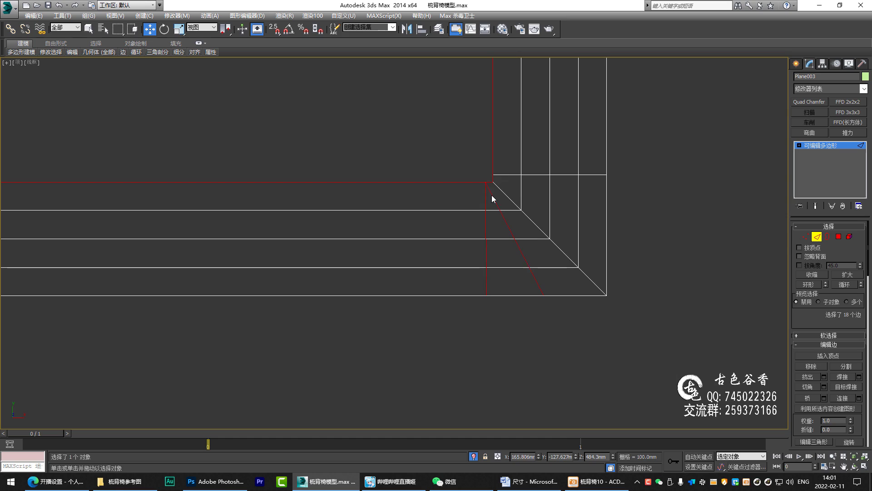
pyautogui.click(493, 195)
pyautogui.click(608, 226)
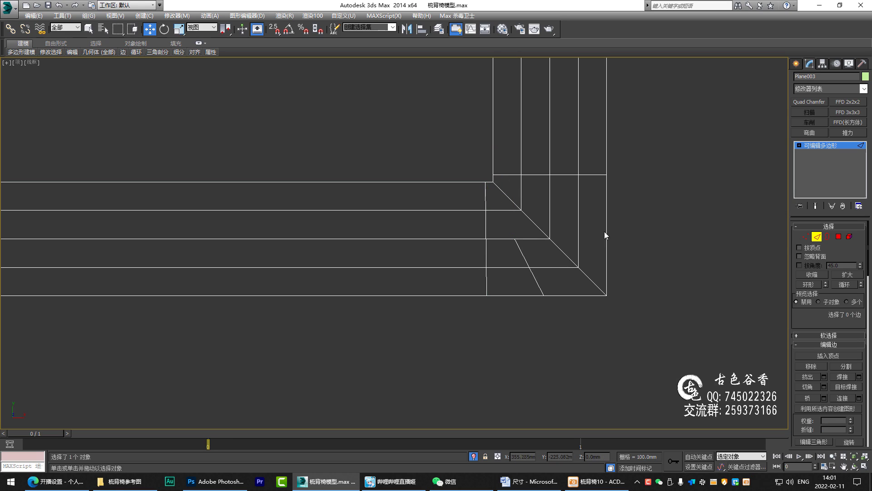
pyautogui.press('q')
pyautogui.doubleClick(520, 250)
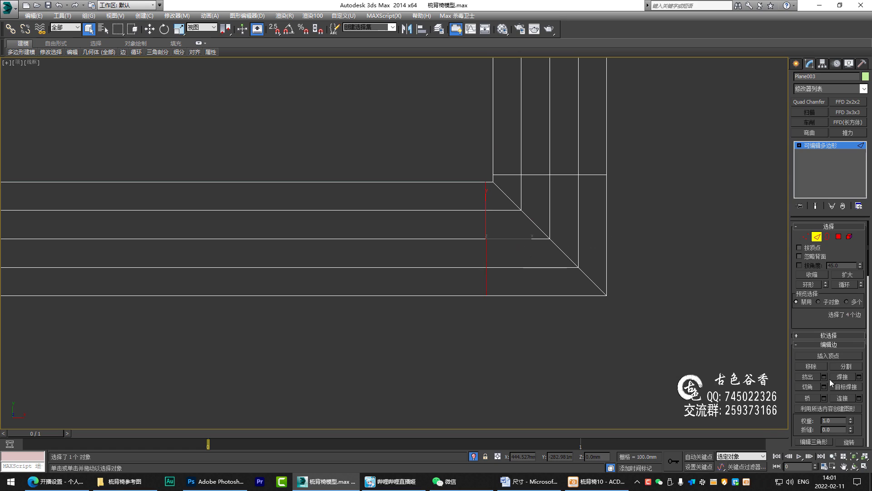
pyautogui.scroll(-5, 839, 367)
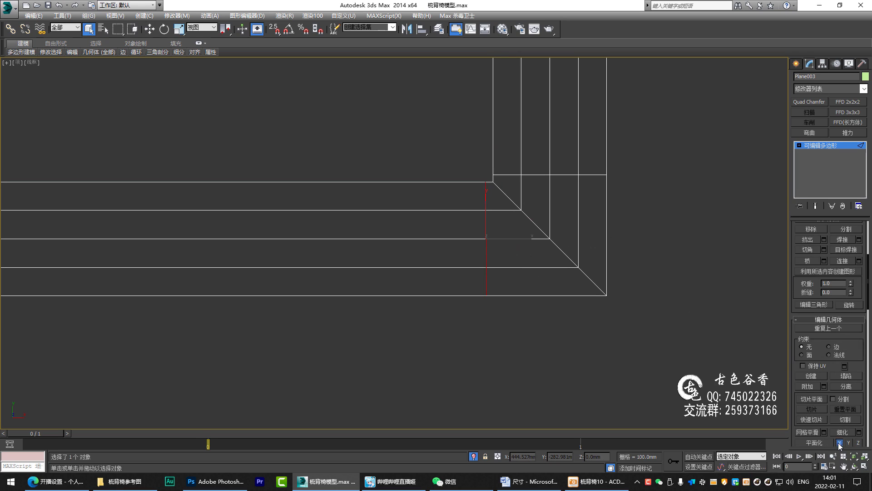
# - Cut edges across to the right outer edge and down from the new vertex
pyautogui.press('1')
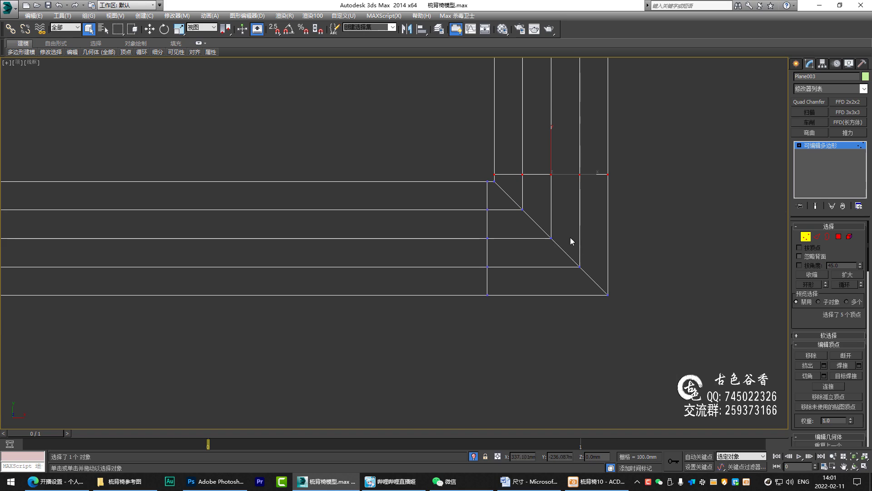
pyautogui.hotkey('alt', 'c')
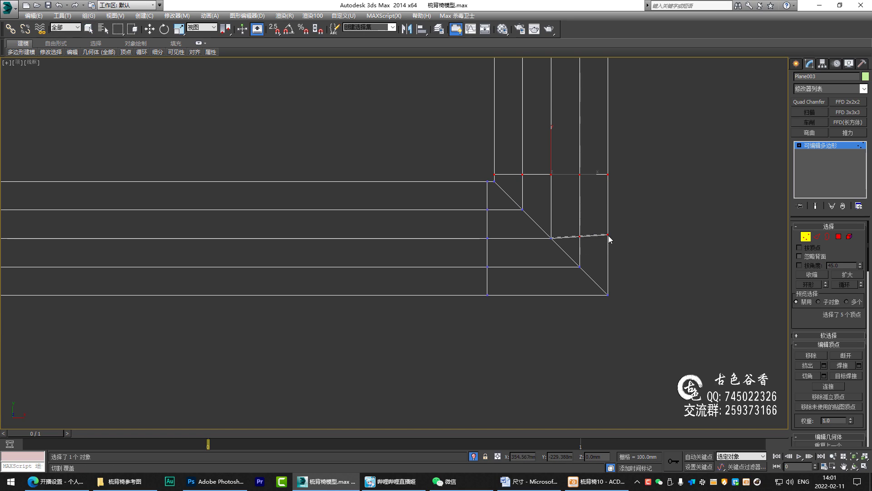
pyautogui.click(608, 237)
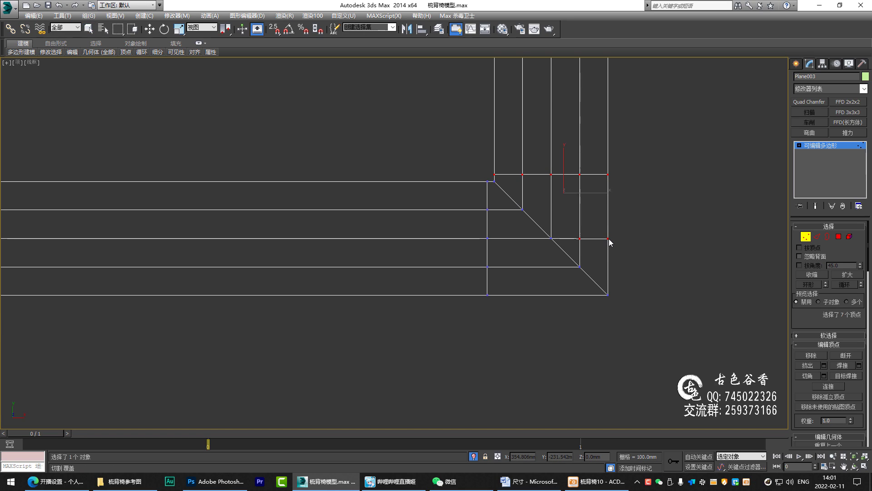
pyautogui.rightClick(561, 246)
pyautogui.click(552, 239)
pyautogui.rightClick(553, 299)
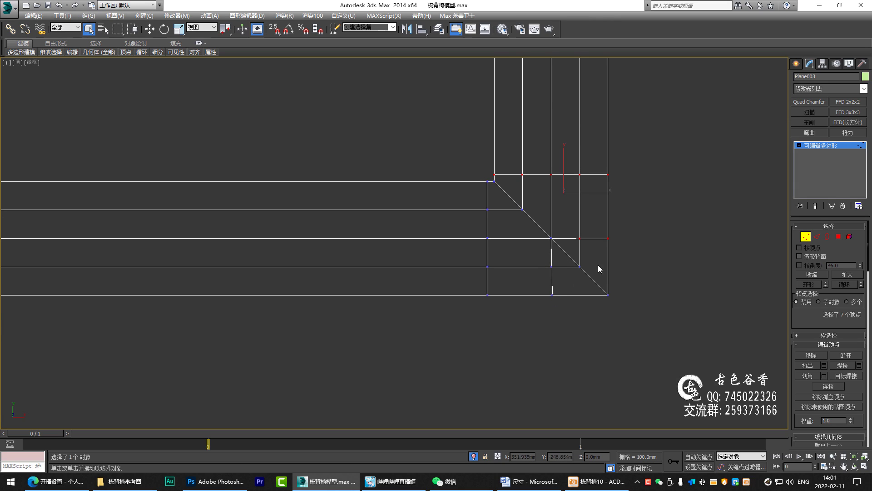
pyautogui.scroll(2, 593, 273)
# - Delete the four corner polygons and select the two vertices at the notch's open edge
pyautogui.press('4')
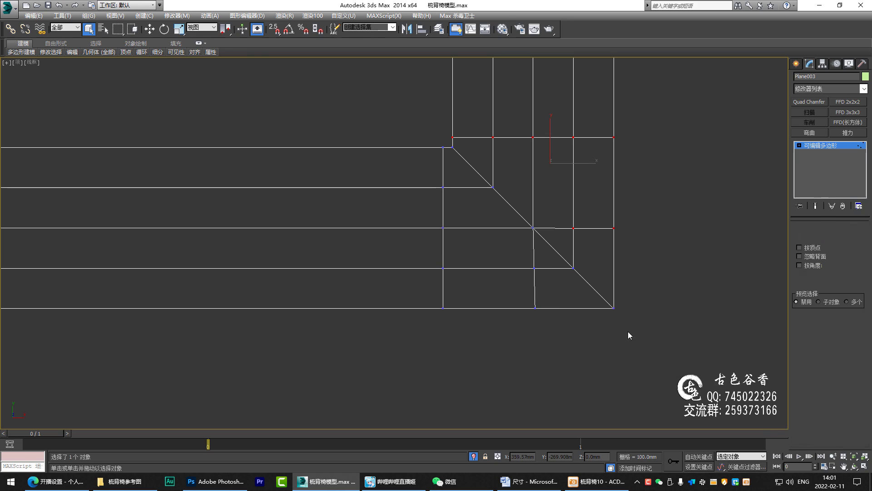
pyautogui.moveTo(628, 331); pyautogui.dragTo(556, 245)
pyautogui.press('Delete')
pyautogui.scroll(2, 596, 250)
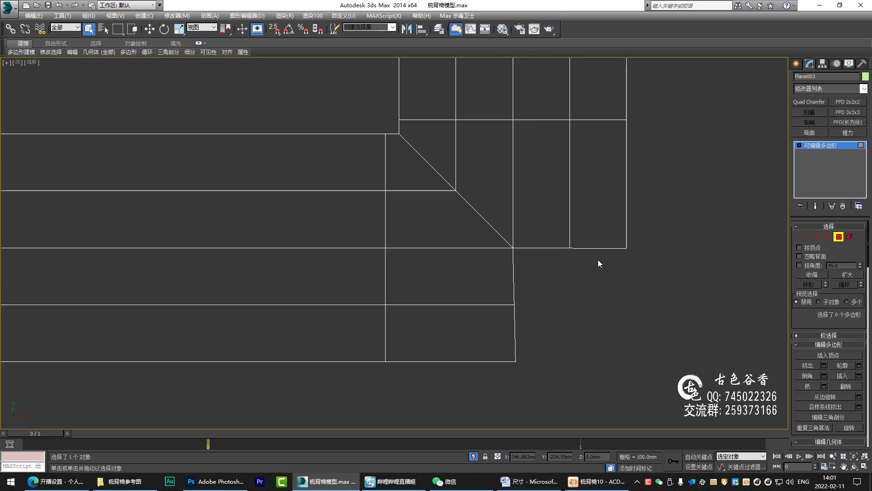
pyautogui.press('1')
pyautogui.moveTo(537, 152); pyautogui.dragTo(632, 261)
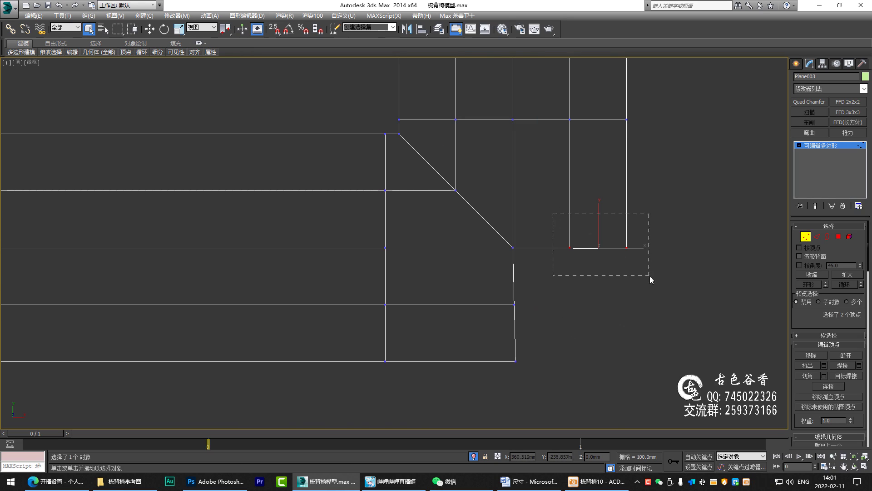
pyautogui.scroll(-6, 600, 264)
# - Check the corner in Perspective, then in maximized Top view move the two vertices onto the leg's edge
pyautogui.press('p')
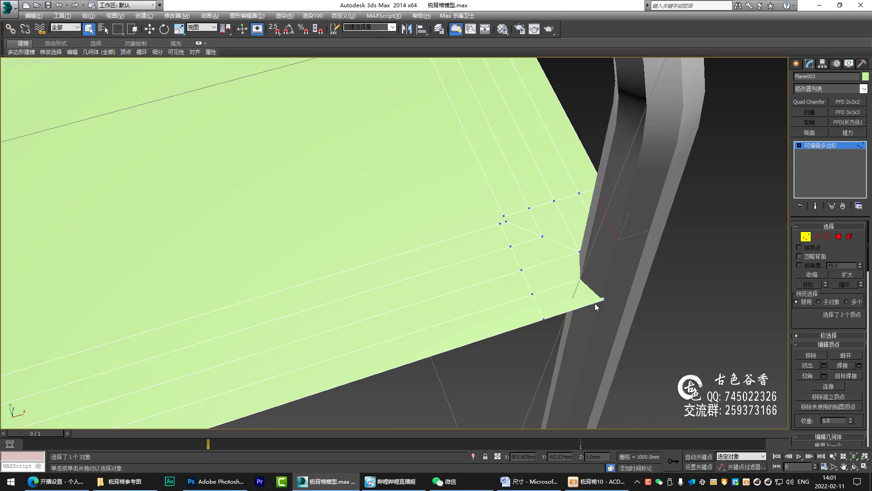
pyautogui.moveTo(595, 302)
pyautogui.keyDown('alt'); pyautogui.mouseDown(button='middle')
pyautogui.moveTo(580, 271)
pyautogui.moveTo(536, 243)
pyautogui.moveTo(496, 248)
pyautogui.moveTo(470, 263)
pyautogui.moveTo(487, 280)
pyautogui.moveTo(522, 255)
pyautogui.moveTo(630, 260)
pyautogui.moveTo(433, 261)
pyautogui.moveTo(511, 282)
pyautogui.mouseUp(button='middle'); pyautogui.keyUp('alt')
pyautogui.hotkey('alt', 'w')
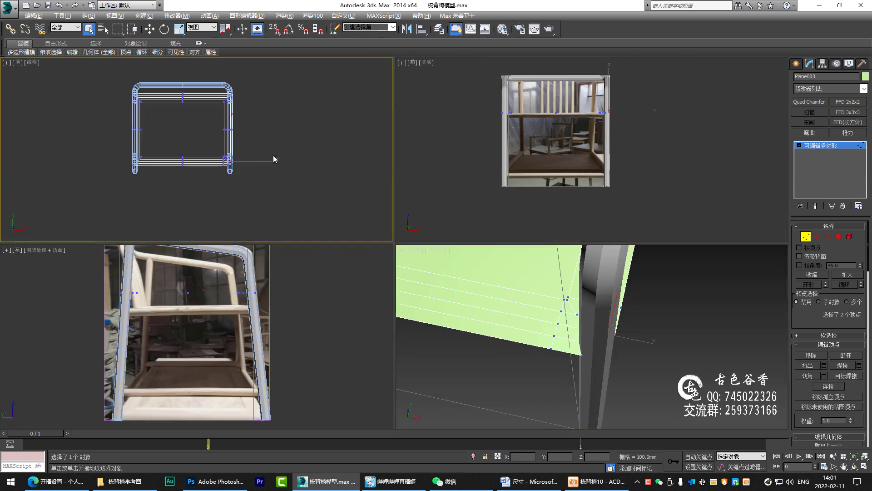
pyautogui.middleClick(273, 155)
pyautogui.hotkey('alt', 'w')
pyautogui.scroll(5, 465, 242)
pyautogui.scroll(3, 501, 213)
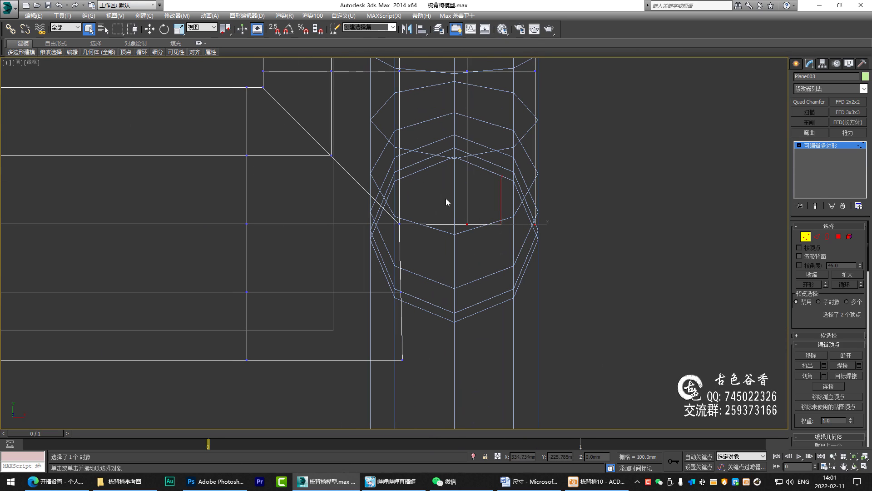
pyautogui.press('w')
pyautogui.moveTo(501, 197); pyautogui.dragTo(512, 218)
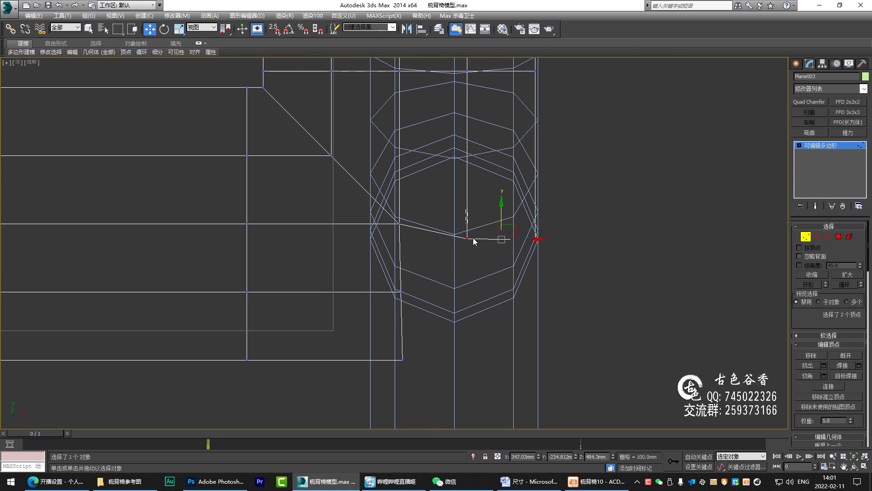
# - Select the notch corner and outer corner vertices, then move the corner vertex left to meet the leg
pyautogui.moveTo(447, 201); pyautogui.dragTo(468, 254)
pyautogui.moveTo(453, 221); pyautogui.dragTo(472, 243)
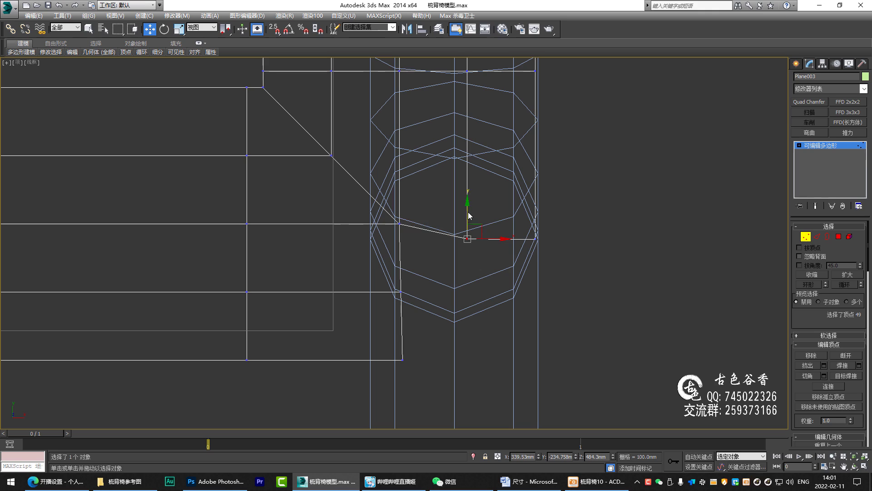
pyautogui.keyDown('ctrl'); pyautogui.moveTo(518, 219); pyautogui.dragTo(561, 254); pyautogui.keyUp('ctrl')
pyautogui.moveTo(514, 227); pyautogui.dragTo(693, 198, button='middle')
pyautogui.keyDown('ctrl'); pyautogui.moveTo(531, 234); pyautogui.dragTo(587, 272); pyautogui.keyUp('ctrl')
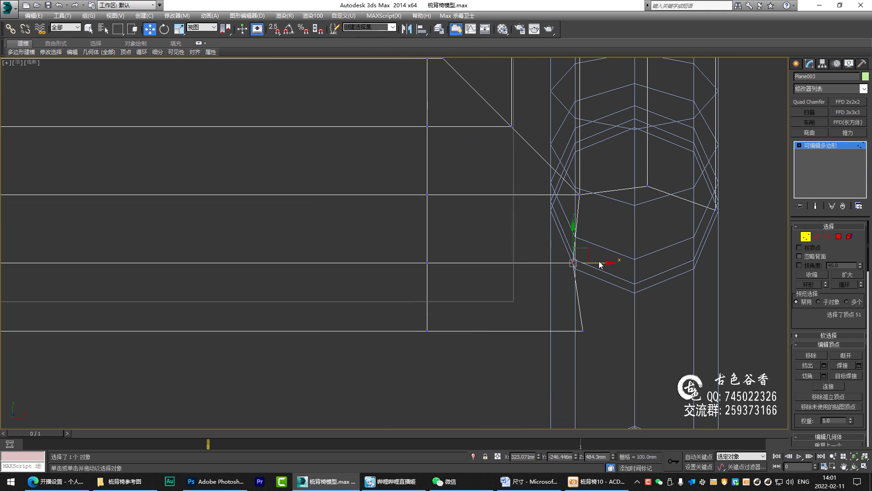
pyautogui.scroll(-3, 600, 265)
pyautogui.scroll(-2, 589, 276)
pyautogui.hotkey('alt', 'w')
pyautogui.middleClick(667, 350)
pyautogui.hotkey('alt', 'w')
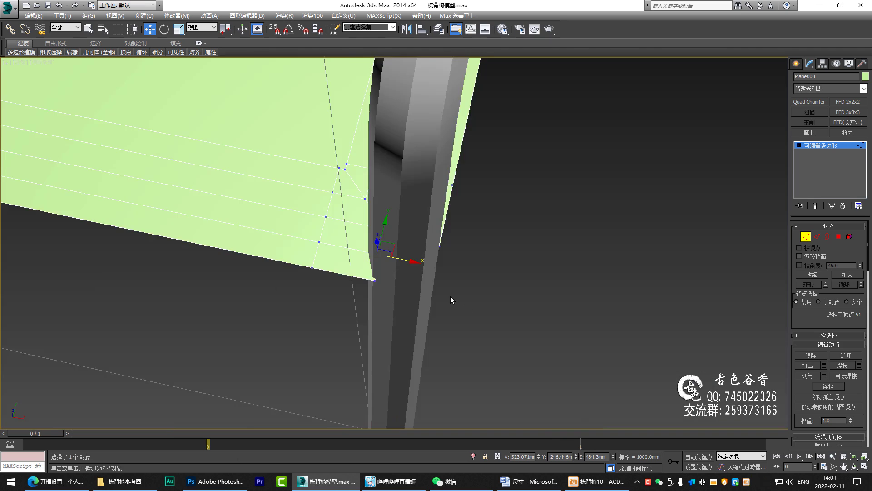
pyautogui.moveTo(451, 296)
pyautogui.keyDown('alt'); pyautogui.mouseDown(button='middle')
pyautogui.moveTo(536, 286)
pyautogui.moveTo(538, 301)
pyautogui.moveTo(476, 291)
pyautogui.moveTo(405, 248)
pyautogui.mouseUp(button='middle'); pyautogui.keyUp('alt')
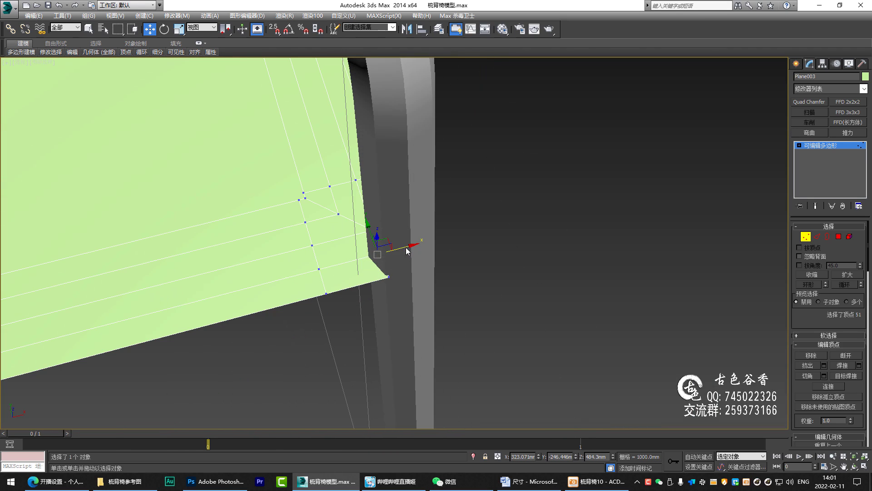
pyautogui.moveTo(406, 248); pyautogui.dragTo(392, 249)
# - Slide the notch's inner and bottom vertices left to deepen the notch, then check the whole frame from Top view
pyautogui.moveTo(394, 253)
pyautogui.keyDown('alt'); pyautogui.mouseDown(button='middle')
pyautogui.moveTo(417, 254)
pyautogui.moveTo(325, 258)
pyautogui.moveTo(433, 259)
pyautogui.moveTo(410, 250)
pyautogui.moveTo(446, 259)
pyautogui.moveTo(413, 278)
pyautogui.moveTo(396, 273)
pyautogui.mouseUp(button='middle'); pyautogui.keyUp('alt')
pyautogui.scroll(5, 440, 258)
pyautogui.scroll(-5, 444, 260)
pyautogui.moveTo(365, 242); pyautogui.dragTo(396, 272)
pyautogui.moveTo(397, 273)
pyautogui.keyDown('alt'); pyautogui.mouseDown(button='middle')
pyautogui.moveTo(319, 229)
pyautogui.moveTo(340, 247)
pyautogui.moveTo(362, 249)
pyautogui.moveTo(386, 213)
pyautogui.mouseUp(button='middle'); pyautogui.keyUp('alt')
pyautogui.moveTo(385, 214); pyautogui.dragTo(381, 223)
pyautogui.moveTo(383, 227)
pyautogui.keyDown('alt'); pyautogui.mouseDown(button='middle')
pyautogui.moveTo(400, 248)
pyautogui.moveTo(524, 244)
pyautogui.moveTo(328, 246)
pyautogui.mouseUp(button='middle'); pyautogui.keyUp('alt')
pyautogui.keyDown('ctrl'); pyautogui.click(365, 278); pyautogui.keyUp('ctrl')
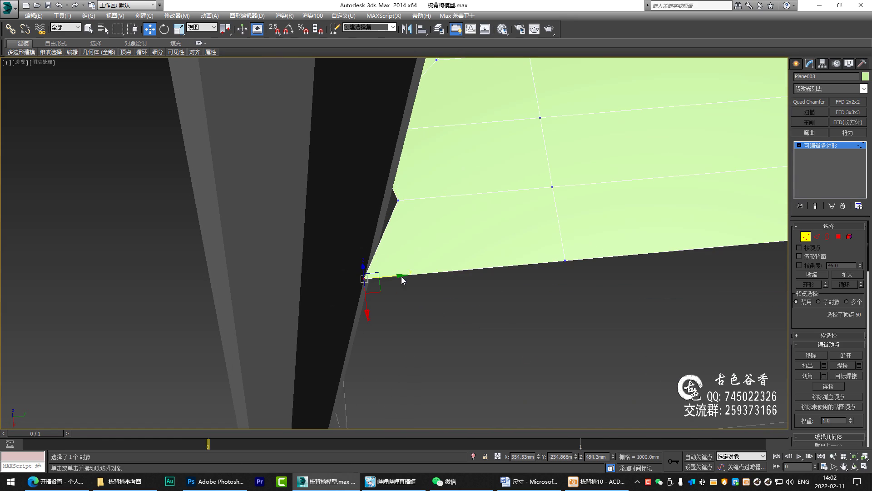
pyautogui.moveTo(395, 278); pyautogui.dragTo(373, 276)
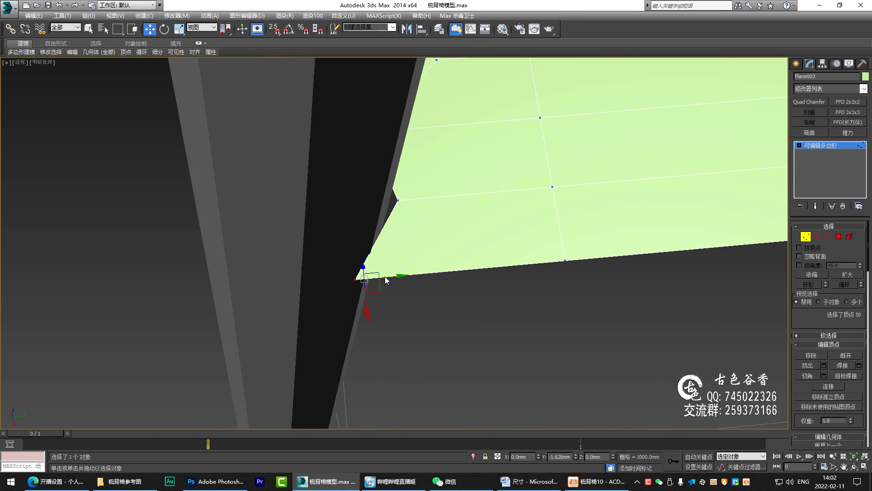
pyautogui.moveTo(373, 276)
pyautogui.keyDown('alt'); pyautogui.mouseDown(button='middle')
pyautogui.moveTo(403, 293)
pyautogui.moveTo(464, 277)
pyautogui.moveTo(473, 258)
pyautogui.moveTo(446, 262)
pyautogui.moveTo(452, 243)
pyautogui.mouseUp(button='middle'); pyautogui.keyUp('alt')
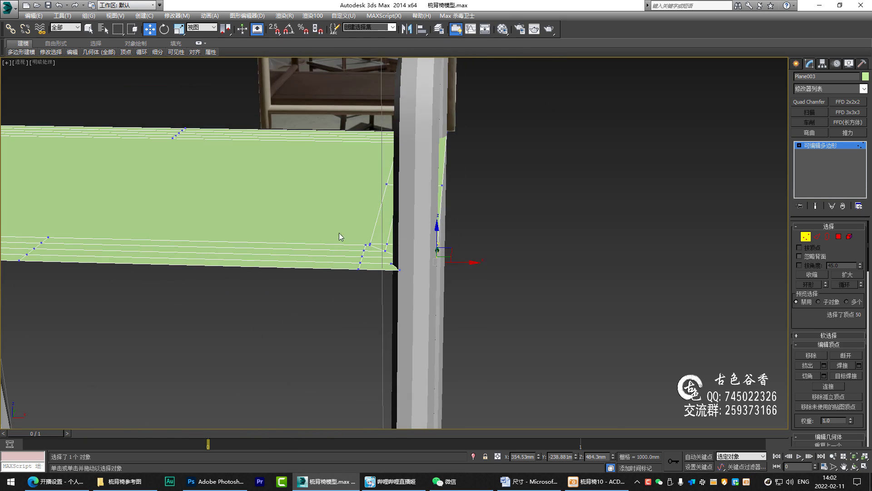
pyautogui.press('t')
pyautogui.press('F3')
pyautogui.scroll(-4, 399, 163)
pyautogui.moveTo(538, 385); pyautogui.dragTo(580, 427)
pyautogui.hotkey('alt', 'w')
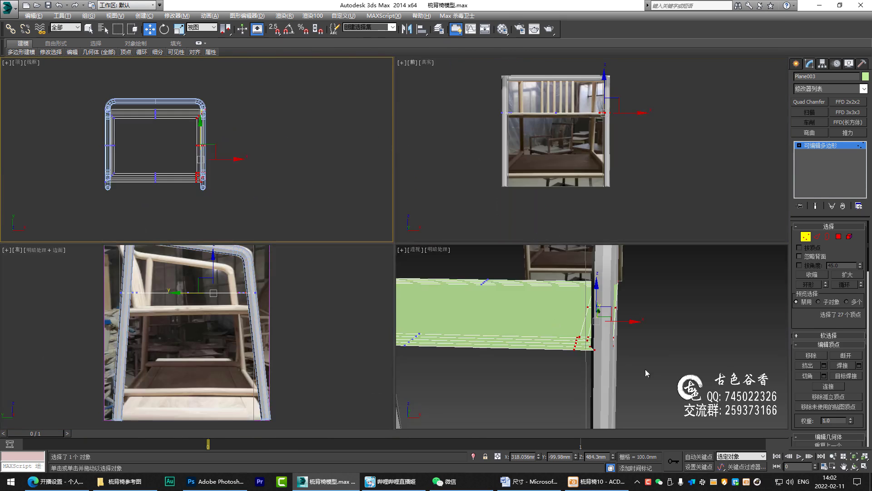
pyautogui.rightClick(645, 369)
pyautogui.hotkey('alt', 'w')
pyautogui.keyDown('alt'); pyautogui.moveTo(468, 237); pyautogui.dragTo(470, 234, button='middle'); pyautogui.keyUp('alt')
pyautogui.scroll(3, 470, 234)
pyautogui.hotkey('alt', 'w')
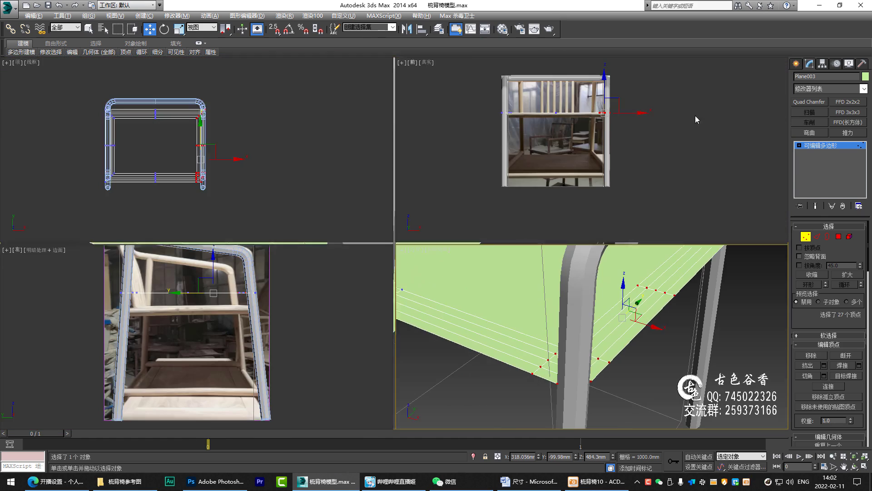
pyautogui.rightClick(695, 115)
pyautogui.hotkey('alt', 'w')
pyautogui.scroll(5, 307, 227)
pyautogui.scroll(2, 306, 227)
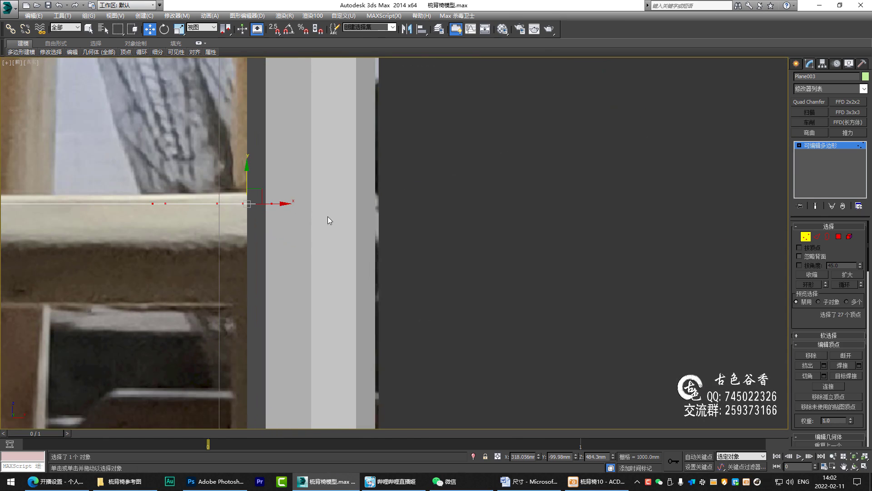
pyautogui.moveTo(328, 216)
pyautogui.mouseDown(button='middle')
pyautogui.moveTo(473, 221)
pyautogui.moveTo(484, 235)
pyautogui.moveTo(417, 222)
pyautogui.mouseUp(button='middle')
pyautogui.scroll(1, 474, 222)
pyautogui.press('F3')
pyautogui.press('p')
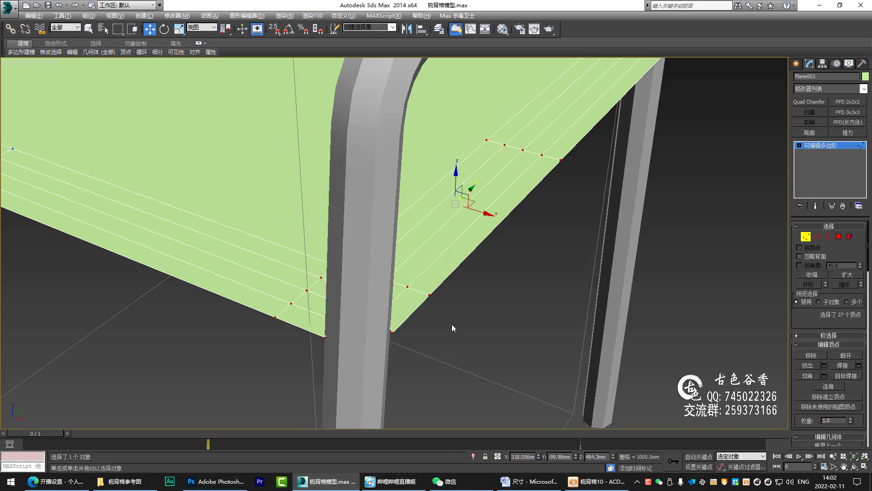
pyautogui.keyDown('alt'); pyautogui.moveTo(452, 323); pyautogui.dragTo(359, 323, button='middle'); pyautogui.keyUp('alt')
pyautogui.keyDown('alt'); pyautogui.moveTo(309, 307); pyautogui.dragTo(265, 274, button='middle'); pyautogui.keyUp('alt')
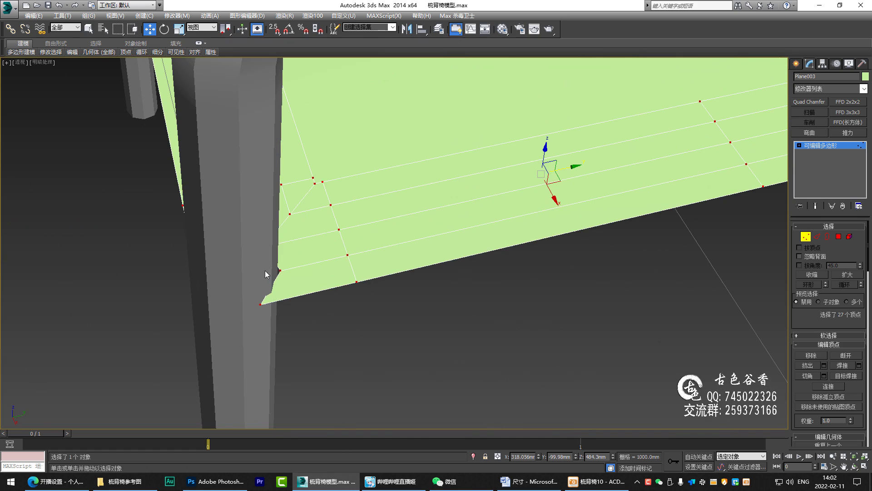
pyautogui.click(279, 270)
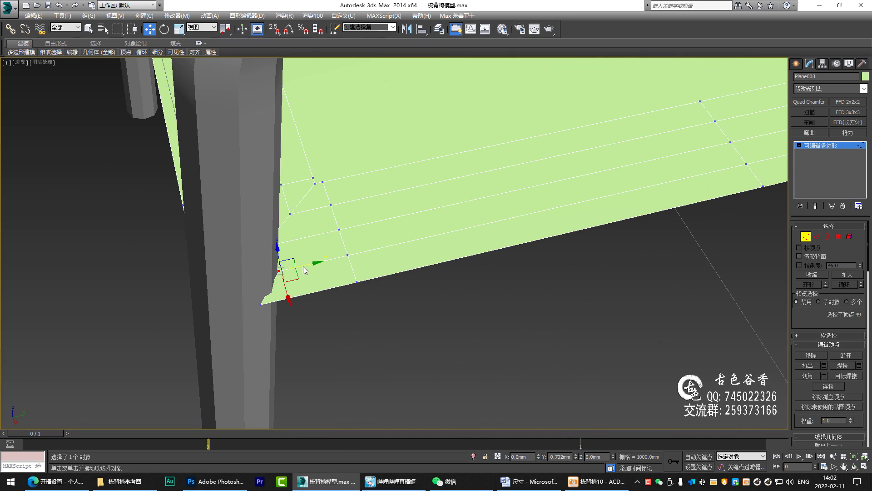
pyautogui.moveTo(306, 270)
pyautogui.keyDown('alt'); pyautogui.mouseDown(button='middle')
pyautogui.moveTo(399, 272)
pyautogui.moveTo(337, 285)
pyautogui.moveTo(416, 279)
pyautogui.moveTo(518, 250)
pyautogui.moveTo(496, 285)
pyautogui.moveTo(497, 269)
pyautogui.moveTo(513, 265)
pyautogui.moveTo(474, 284)
pyautogui.mouseUp(button='middle'); pyautogui.keyUp('alt')
pyautogui.scroll(-3, 518, 250)
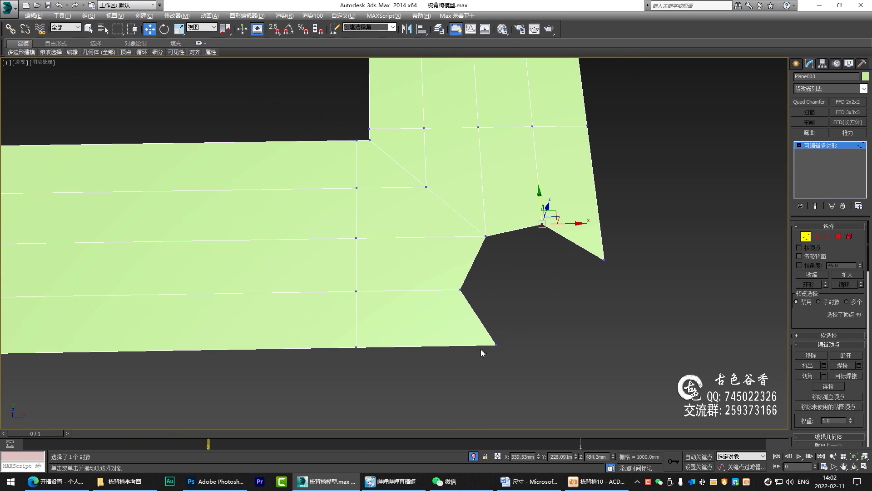
# - Cut a new edge from the bottom edge vertex through the notch vertex to the notch corner
pyautogui.hotkey('alt', 'c')
pyautogui.click(483, 344)
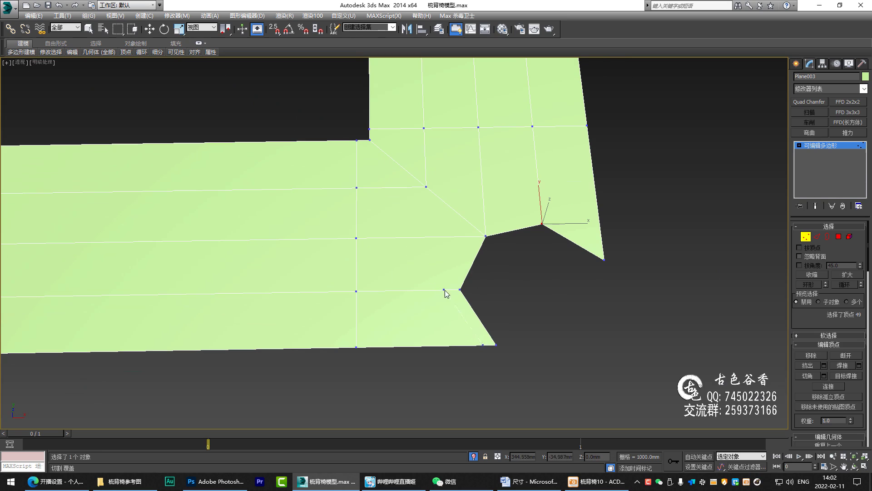
pyautogui.click(444, 290)
pyautogui.click(537, 222)
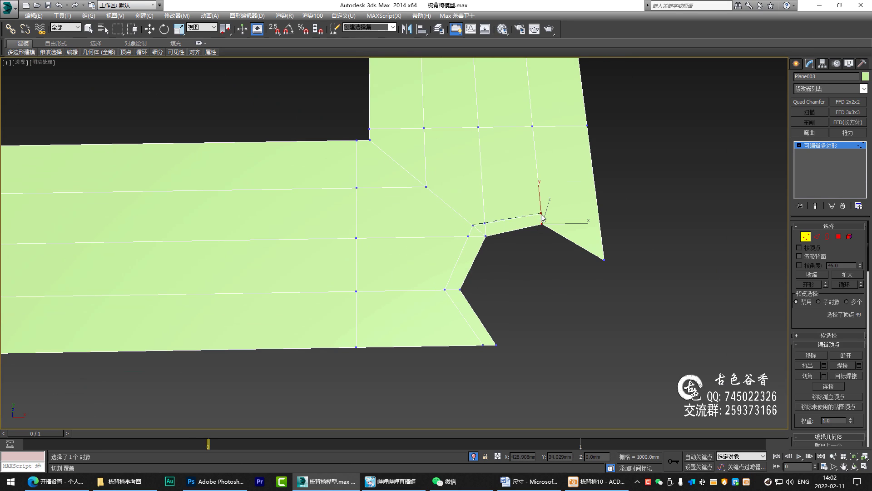
pyautogui.rightClick(604, 245)
pyautogui.scroll(5, 468, 238)
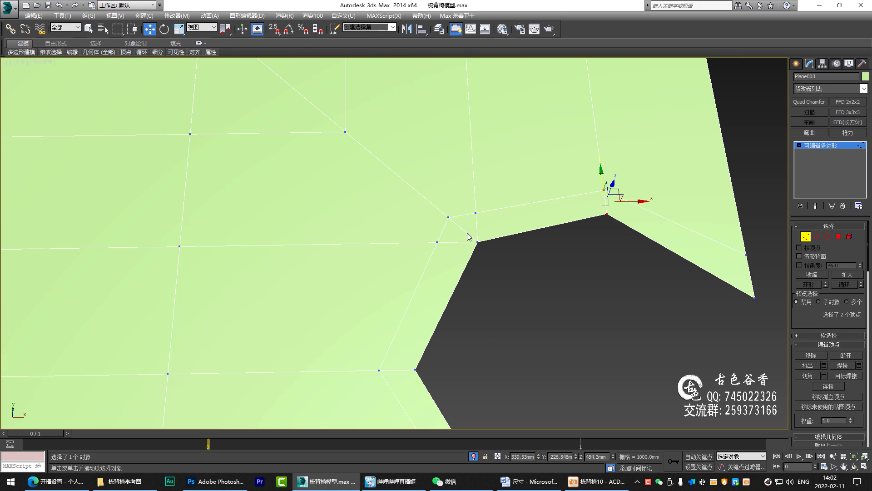
# - Remove the two leftover edges at the notch corner and orbit out to view the L-shaped corner
pyautogui.press('2')
pyautogui.click(448, 227)
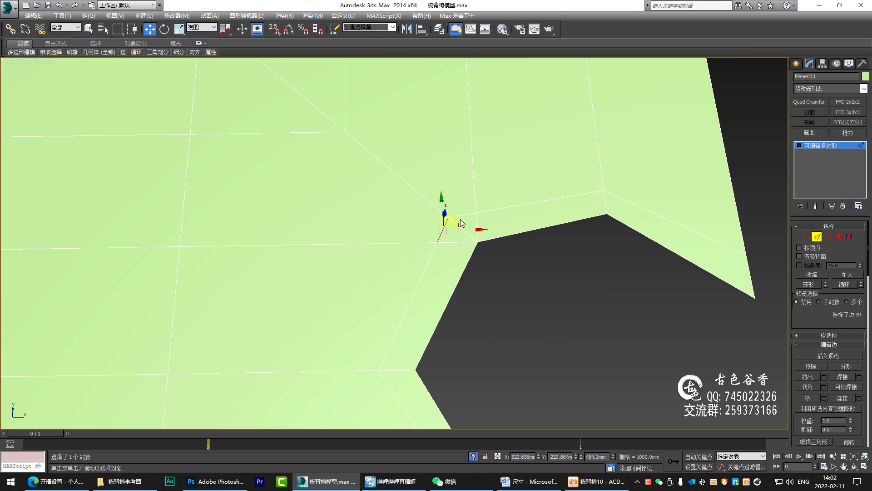
pyautogui.rightClick(463, 219)
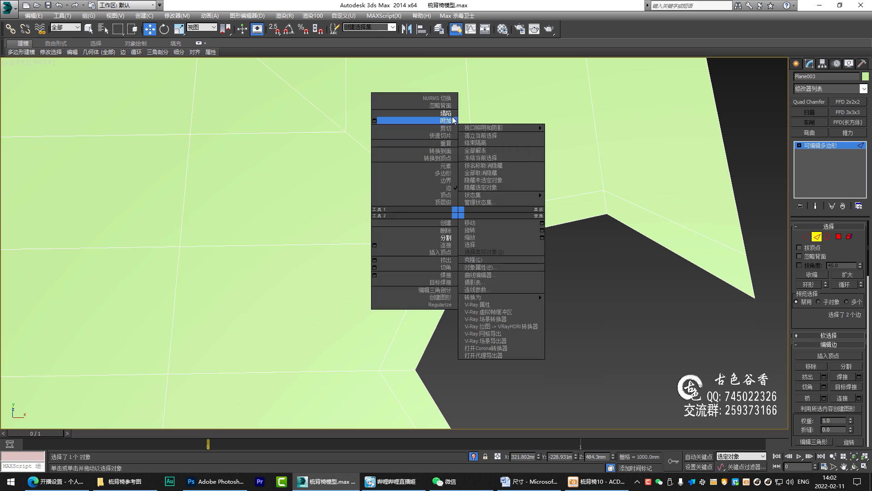
pyautogui.click(440, 120)
pyautogui.scroll(-4, 479, 239)
pyautogui.moveTo(451, 264)
pyautogui.keyDown('alt'); pyautogui.mouseDown(button='middle')
pyautogui.moveTo(449, 288)
pyautogui.moveTo(440, 274)
pyautogui.moveTo(488, 279)
pyautogui.moveTo(515, 260)
pyautogui.mouseUp(button='middle'); pyautogui.keyUp('alt')
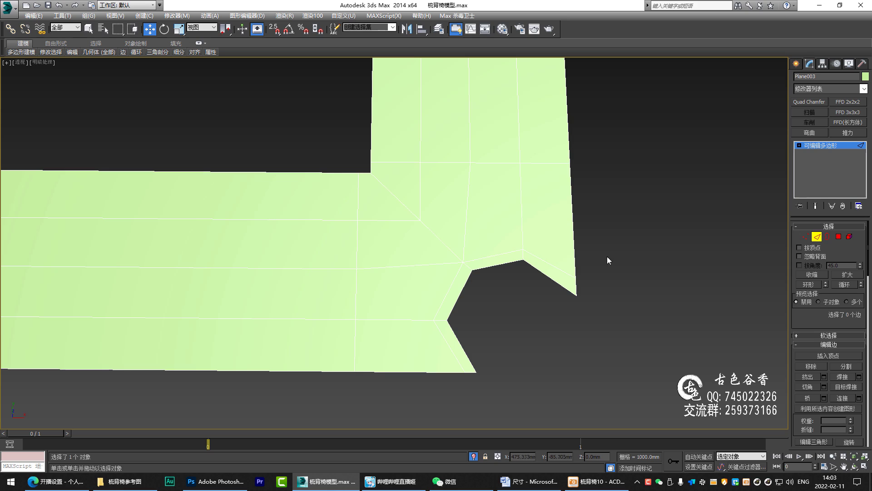
# - Toggle NURMS smoothing on the seat panel and orbit around its corner near the leg
pyautogui.scroll(-1, 543, 266)
pyautogui.scroll(-2, 543, 267)
pyautogui.hotkey('ctrl', 'q')
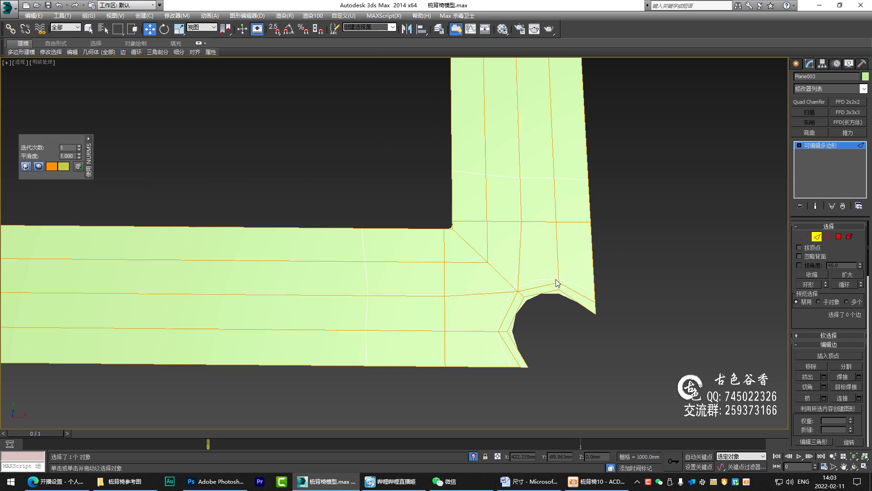
pyautogui.scroll(1, 507, 295)
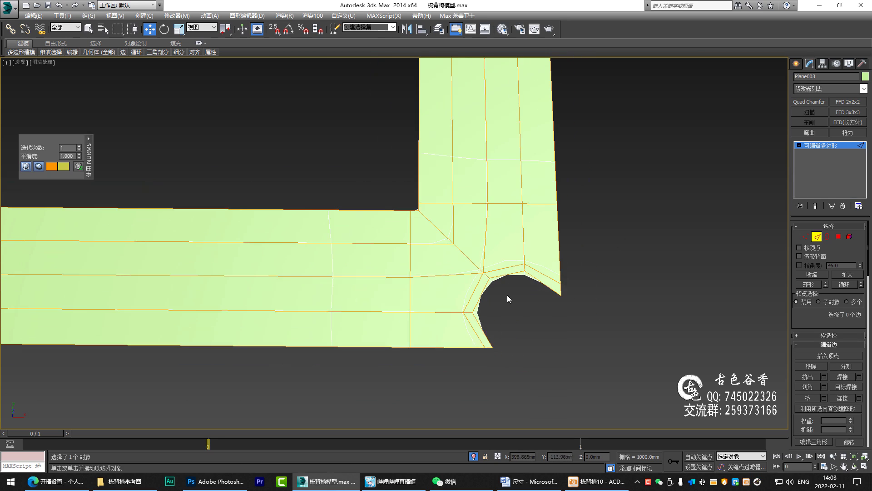
pyautogui.scroll(1, 507, 293)
pyautogui.hotkey('ctrl', 'q')
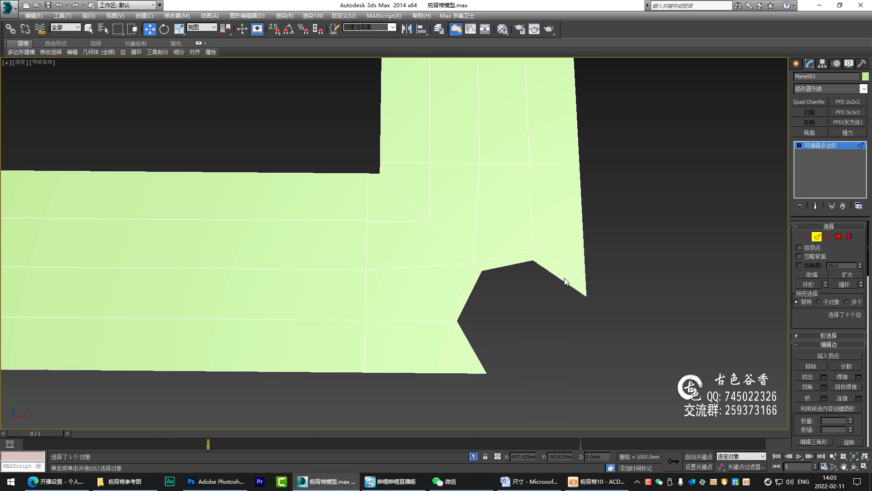
pyautogui.hotkey('ctrl', 'q')
pyautogui.scroll(-2, 559, 284)
pyautogui.moveTo(554, 284)
pyautogui.keyDown('alt'); pyautogui.mouseDown(button='middle')
pyautogui.moveTo(495, 242)
pyautogui.moveTo(368, 275)
pyautogui.moveTo(368, 261)
pyautogui.moveTo(782, 210)
pyautogui.mouseUp(button='middle'); pyautogui.keyUp('alt')
pyautogui.click(820, 149)
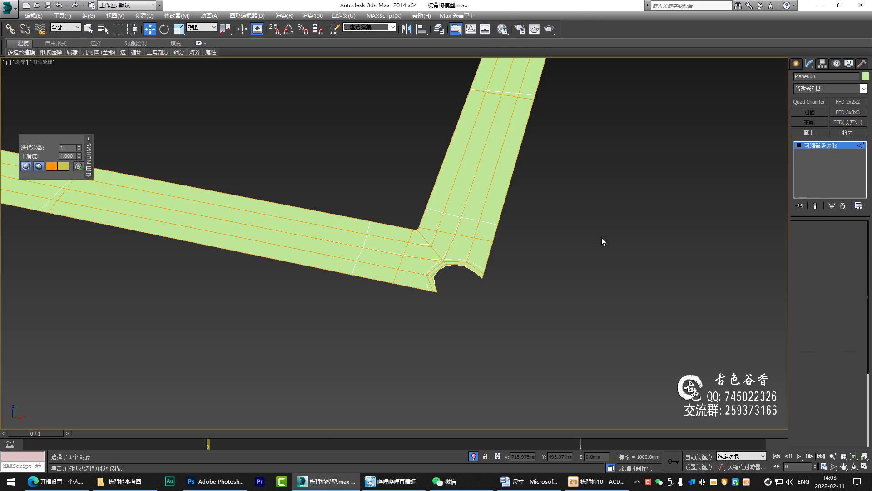
pyautogui.moveTo(555, 270)
pyautogui.keyDown('alt'); pyautogui.mouseDown(button='middle')
pyautogui.moveTo(381, 307)
pyautogui.moveTo(575, 305)
pyautogui.mouseUp(button='middle'); pyautogui.keyUp('alt')
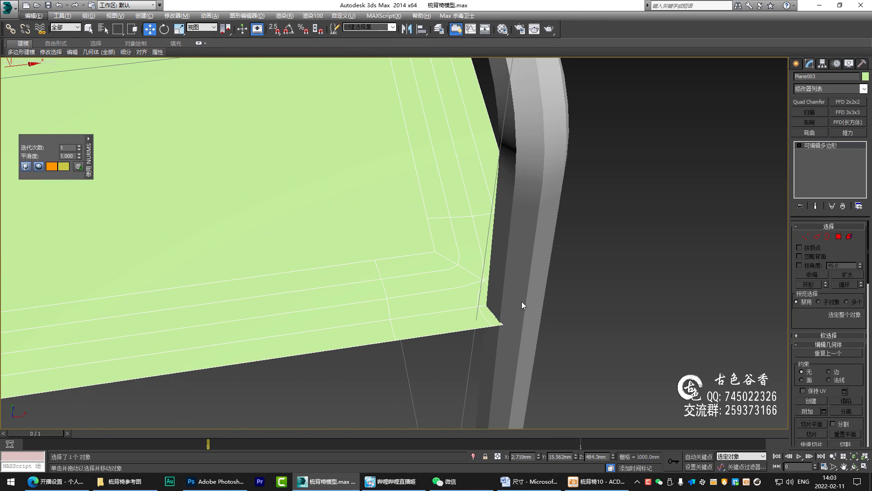
# - Smooth the chair leg with NURMS, select the green seat panel Plane003, and orbit toward the leg
pyautogui.click(519, 290)
pyautogui.hotkey('ctrl', 'q')
pyautogui.click(577, 317)
pyautogui.press('q')
pyautogui.click(473, 312)
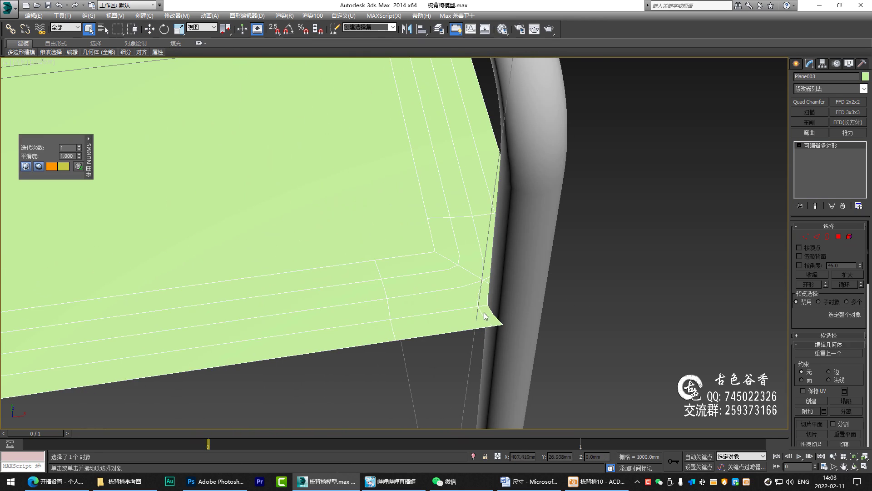
pyautogui.moveTo(487, 312)
pyautogui.keyDown('alt'); pyautogui.mouseDown(button='middle')
pyautogui.moveTo(520, 328)
pyautogui.moveTo(500, 359)
pyautogui.moveTo(553, 279)
pyautogui.moveTo(545, 320)
pyautogui.moveTo(477, 255)
pyautogui.moveTo(279, 322)
pyautogui.moveTo(394, 311)
pyautogui.mouseUp(button='middle'); pyautogui.keyUp('alt')
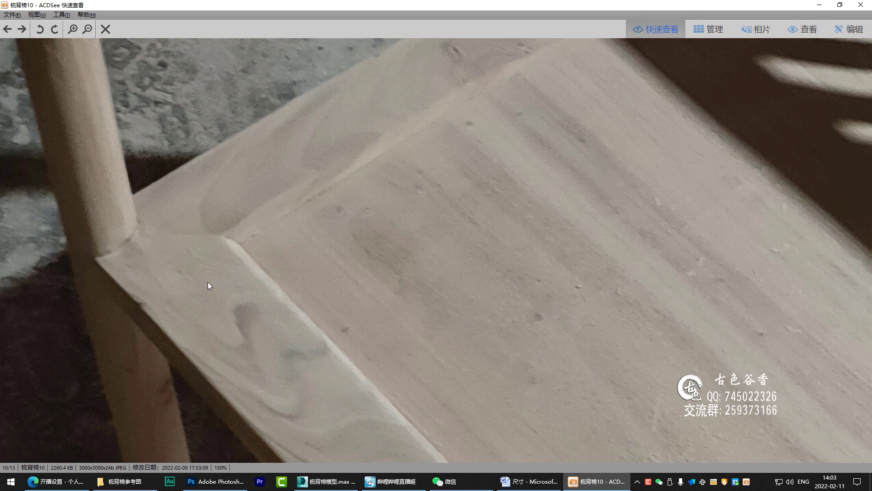
# - Pan the zoomed reference photo over the chair leg, then orbit around the green seat in 3ds Max
pyautogui.moveTo(208, 282); pyautogui.dragTo(282, 229)
pyautogui.moveTo(370, 265)
pyautogui.mouseDown()
pyautogui.moveTo(448, 367)
pyautogui.moveTo(510, 330)
pyautogui.moveTo(437, 183)
pyautogui.moveTo(448, 275)
pyautogui.moveTo(345, 251)
pyautogui.moveTo(477, 275)
pyautogui.moveTo(496, 326)
pyautogui.mouseUp()
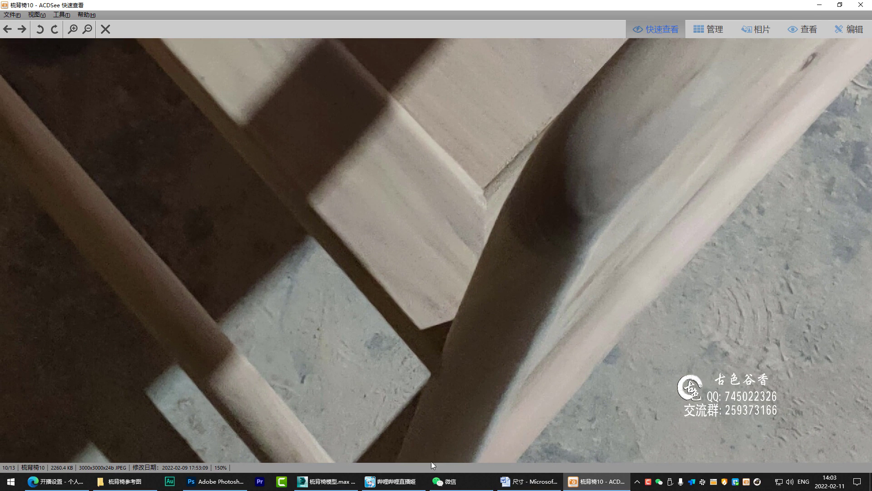
pyautogui.hotkey('alt', 'Tab')
pyautogui.moveTo(375, 435)
pyautogui.keyDown('alt'); pyautogui.mouseDown(button='middle')
pyautogui.moveTo(426, 353)
pyautogui.moveTo(505, 369)
pyautogui.mouseUp(button='middle'); pyautogui.keyUp('alt')
pyautogui.scroll(5, 454, 350)
pyautogui.moveTo(436, 339)
pyautogui.keyDown('alt'); pyautogui.mouseDown(button='middle')
pyautogui.moveTo(478, 355)
pyautogui.moveTo(481, 332)
pyautogui.mouseUp(button='middle'); pyautogui.keyUp('alt')
pyautogui.scroll(-3, 478, 355)
# - Maximize the top view, zoom onto the seat panel and briefly preview it smoothed
pyautogui.hotkey('alt', 'w')
pyautogui.rightClick(165, 128)
pyautogui.hotkey('alt', 'w')
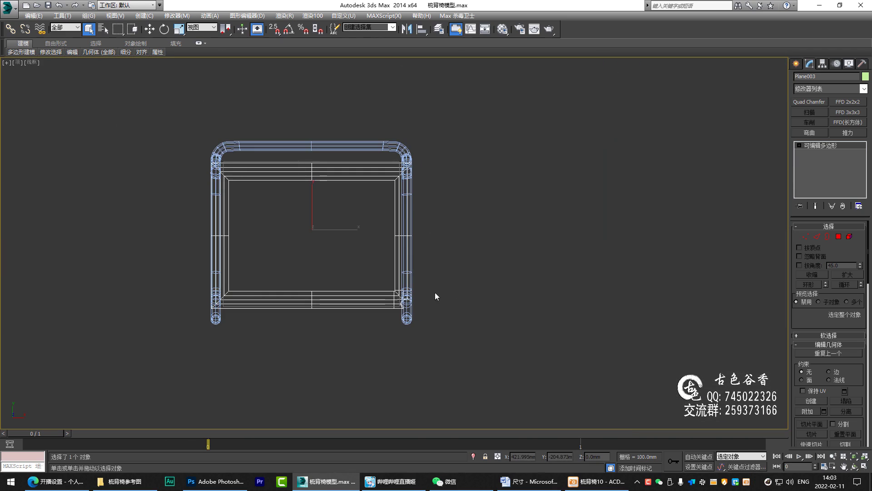
pyautogui.moveTo(435, 292); pyautogui.dragTo(443, 295, button='middle')
pyautogui.press('z')
pyautogui.scroll(5, 579, 352)
pyautogui.hotkey('ctrl', 'BackSpace')
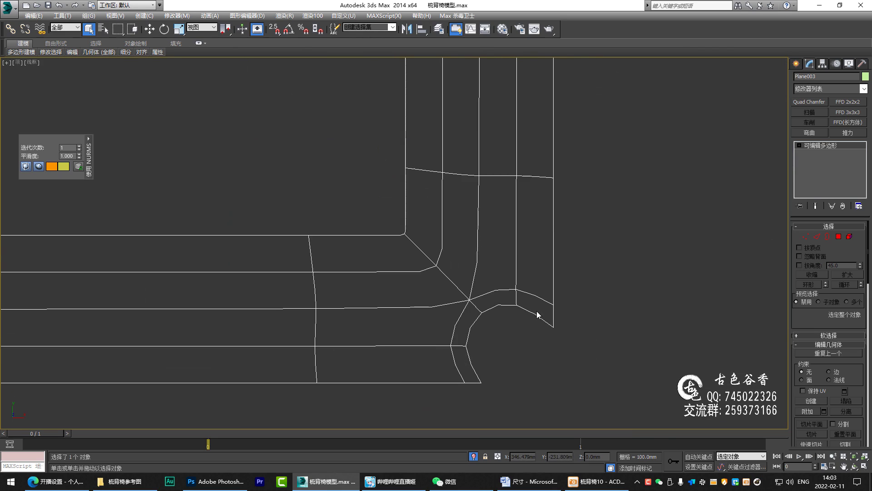
pyautogui.scroll(1, 524, 324)
pyautogui.scroll(2, 554, 283)
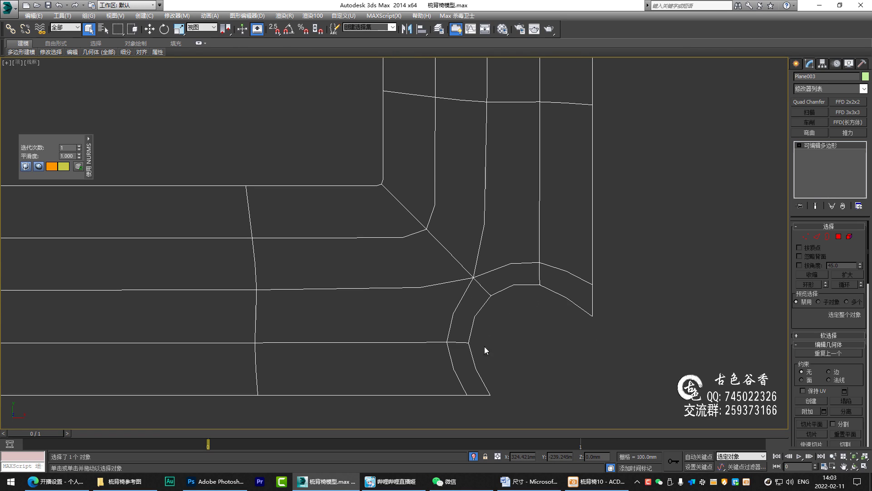
pyautogui.moveTo(499, 397)
pyautogui.mouseDown()
pyautogui.moveTo(475, 321)
pyautogui.moveTo(581, 302)
pyautogui.moveTo(603, 342)
pyautogui.mouseUp()
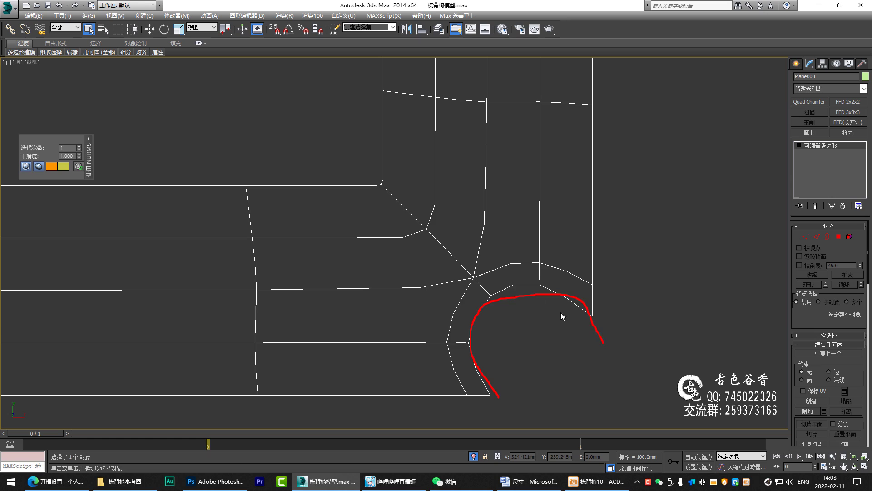
pyautogui.scroll(-1, 561, 312)
pyautogui.scroll(-1, 541, 322)
pyautogui.hotkey('ctrl', 'BackSpace')
# - Select the notch-corner edges, extend to their edge ring and connect them with a new loop
pyautogui.press('2')
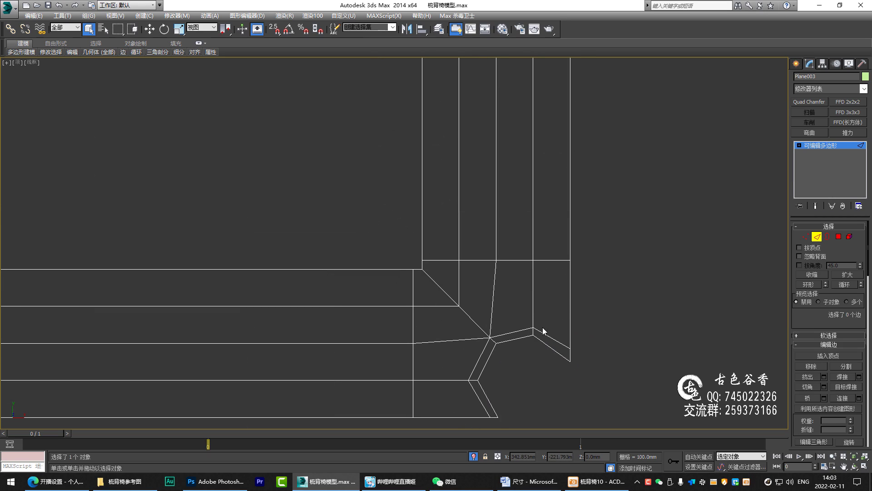
pyautogui.moveTo(550, 362); pyautogui.dragTo(549, 327)
pyautogui.scroll(2, 541, 337)
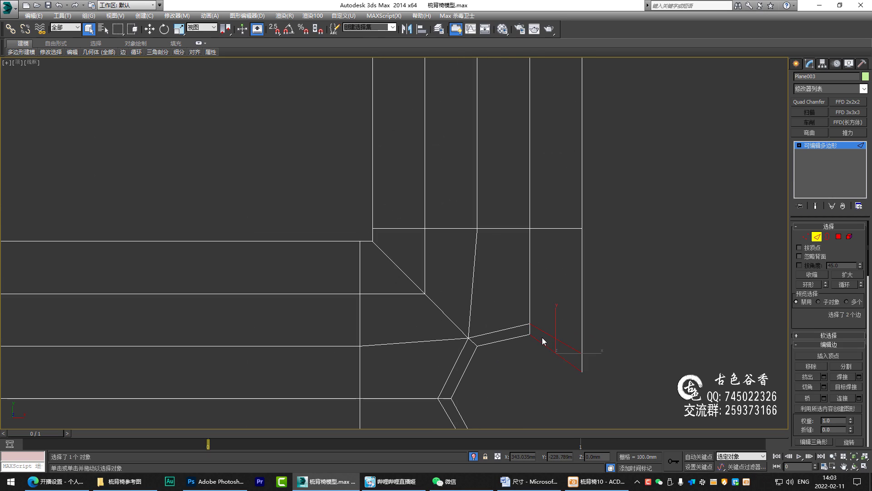
pyautogui.moveTo(590, 320); pyautogui.dragTo(603, 322, button='middle')
pyautogui.moveTo(626, 285); pyautogui.dragTo(528, 270)
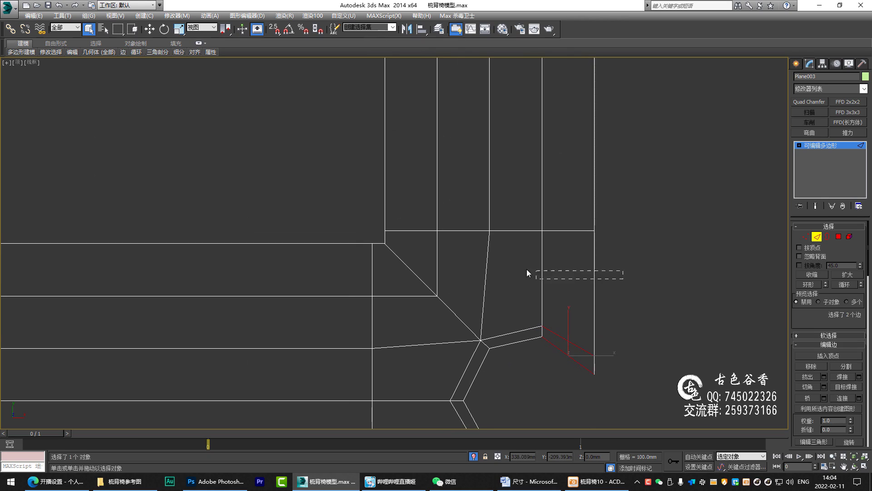
pyautogui.hotkey('alt', 'r')
pyautogui.hotkey('ctrl', 'shift', 'e')
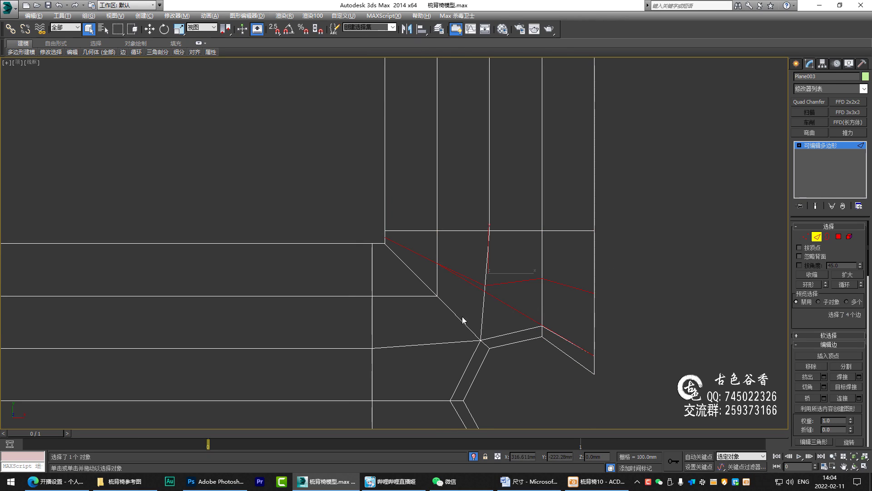
pyautogui.hotkey('ctrl', 'z')
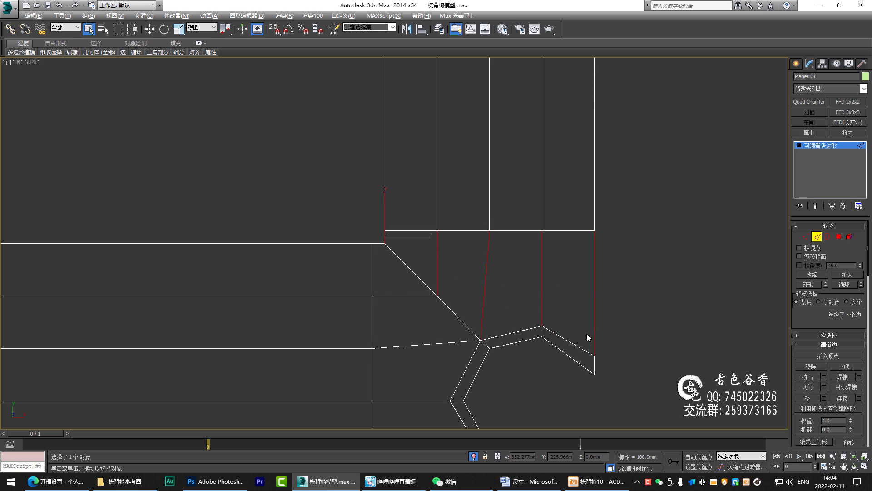
pyautogui.hotkey('ctrl', 'shift', 'e')
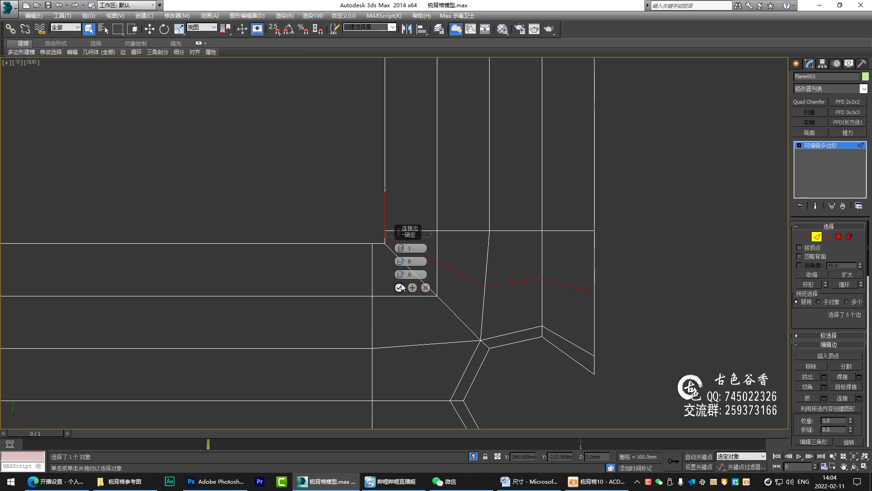
pyautogui.click(398, 288)
# - Connect another edge ring into a loop and connect the three edges below the notch
pyautogui.moveTo(564, 318); pyautogui.dragTo(634, 264, button='middle')
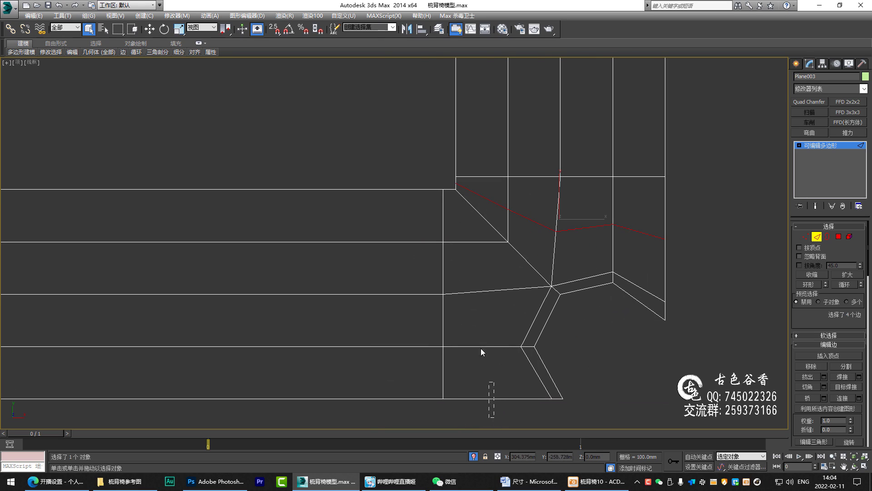
pyautogui.press('super+Down')
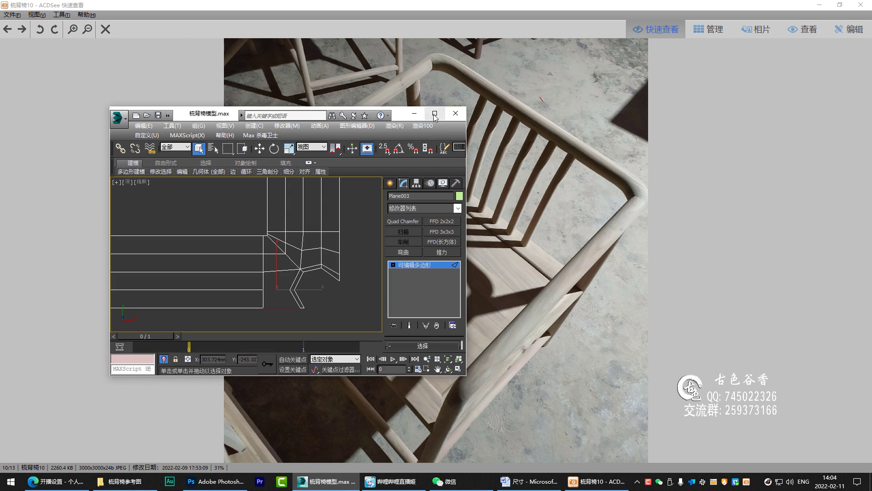
pyautogui.click(434, 114)
pyautogui.hotkey('alt', 'r')
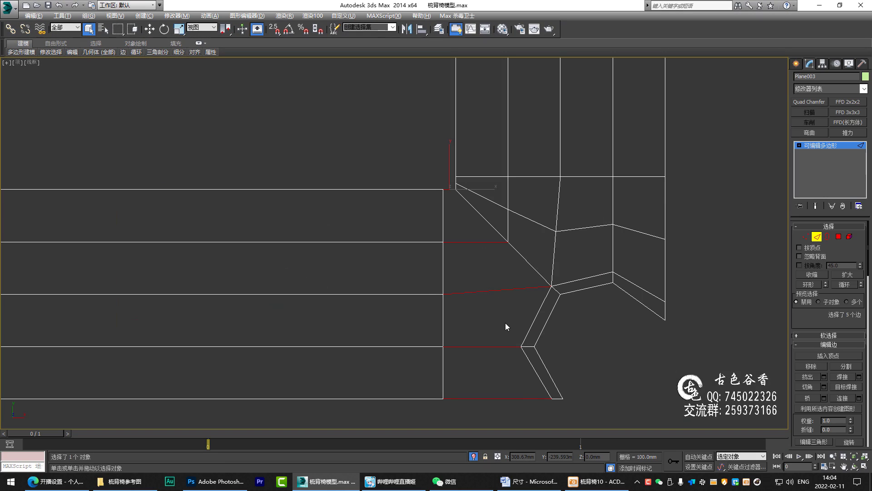
pyautogui.hotkey('ctrl', 'shift', 'e')
pyautogui.click(402, 288)
pyautogui.scroll(2, 549, 283)
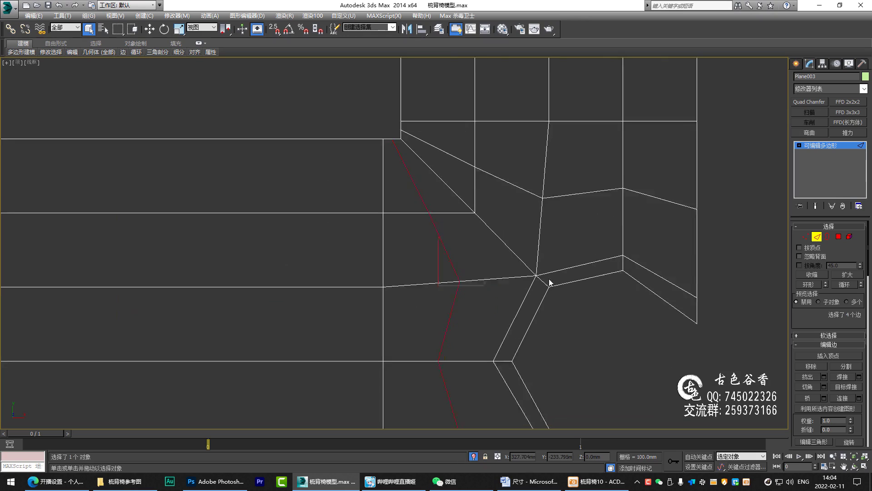
pyautogui.moveTo(549, 283); pyautogui.dragTo(484, 264, button='middle')
pyautogui.moveTo(482, 300); pyautogui.dragTo(530, 286, button='middle')
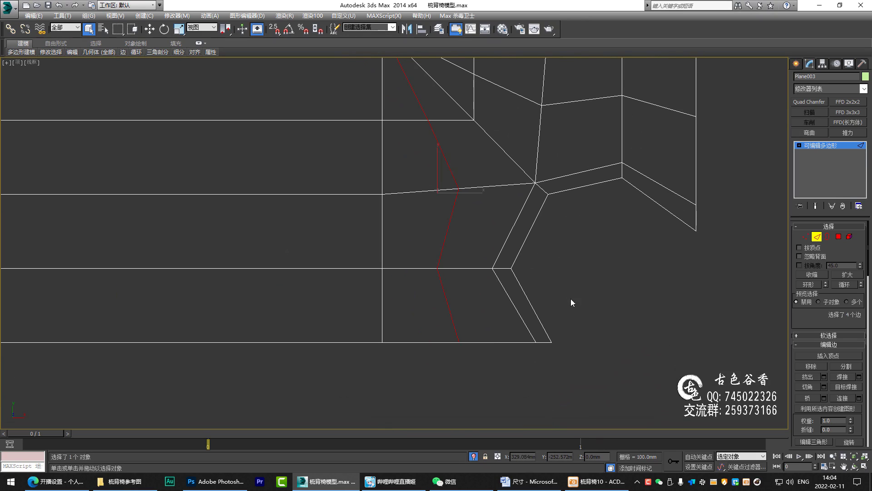
pyautogui.moveTo(559, 300); pyautogui.dragTo(429, 300)
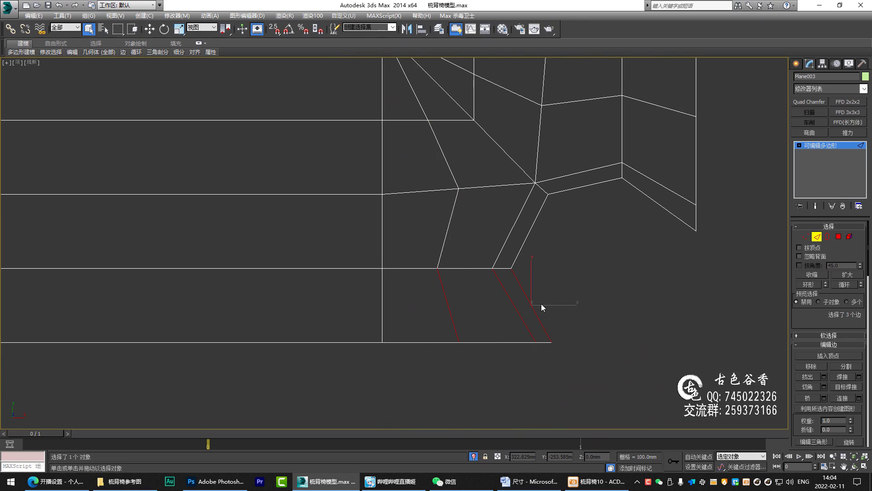
pyautogui.hotkey('ctrl', 'shift', 'e')
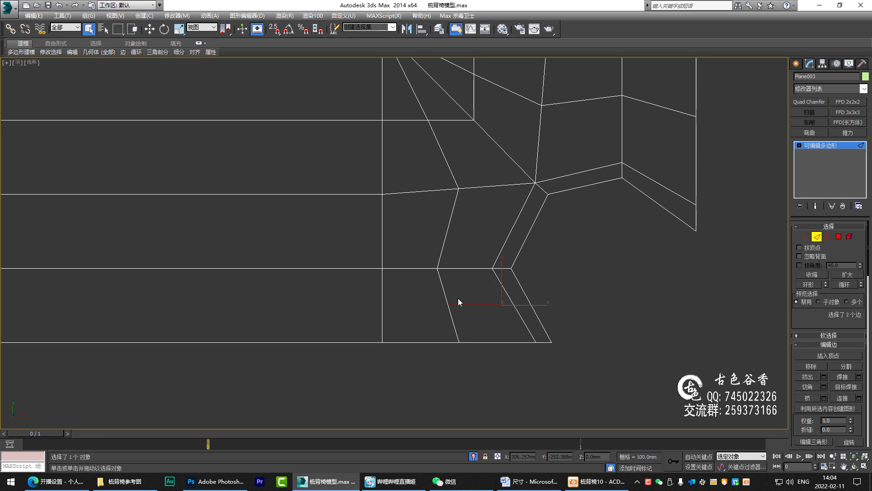
# - Join two notch vertices with a diagonal edge and connect three middle edges horizontally
pyautogui.press('1')
pyautogui.click(448, 305)
pyautogui.keyDown('ctrl'); pyautogui.click(383, 268); pyautogui.keyUp('ctrl')
pyautogui.hotkey('ctrl', 'shift', 'e')
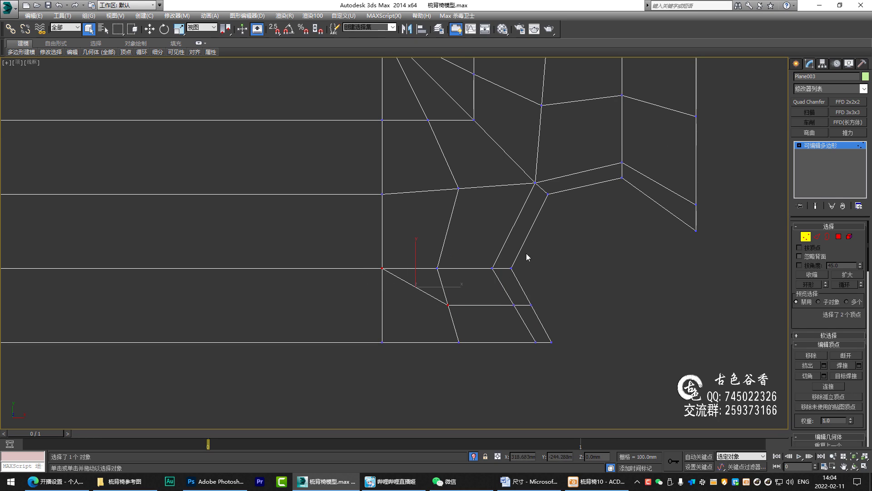
pyautogui.press('2')
pyautogui.moveTo(547, 234)
pyautogui.mouseDown()
pyautogui.moveTo(491, 213)
pyautogui.moveTo(435, 215)
pyautogui.mouseUp()
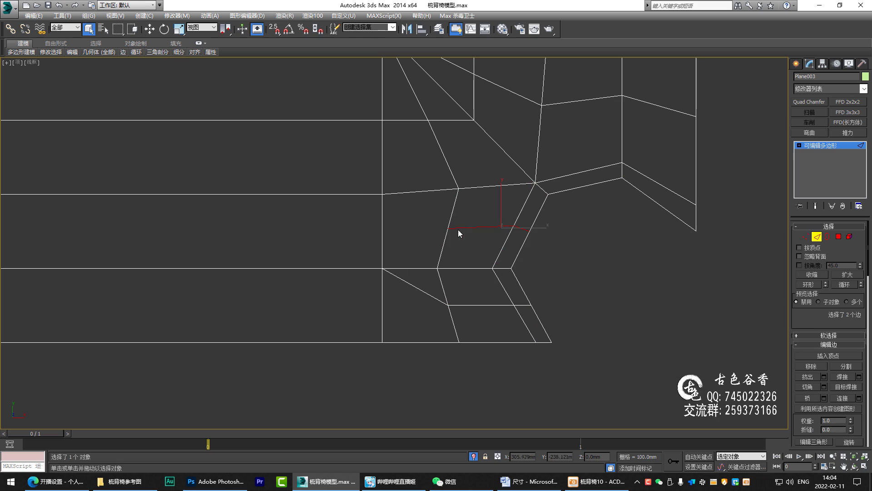
pyautogui.hotkey('ctrl', 'shift', 'e')
pyautogui.press('1')
pyautogui.click(448, 228)
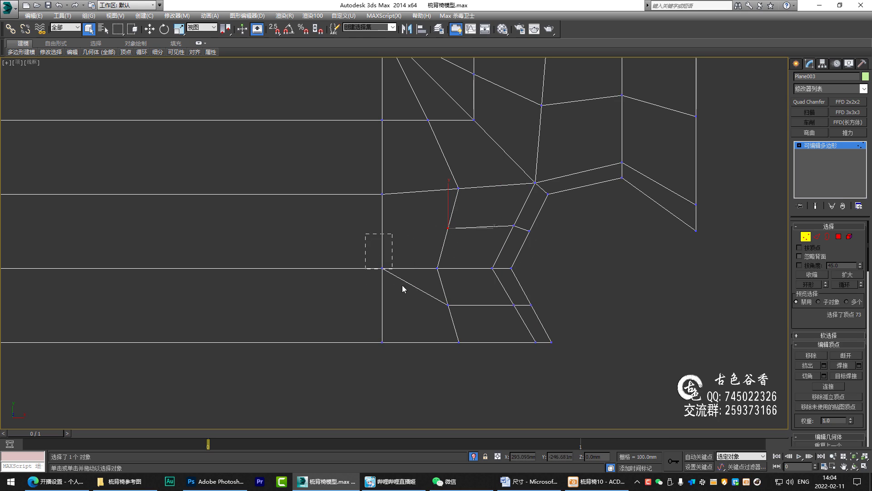
pyautogui.keyDown('ctrl'); pyautogui.moveTo(365, 233); pyautogui.dragTo(402, 282); pyautogui.keyUp('ctrl')
pyautogui.moveTo(579, 205); pyautogui.dragTo(497, 250, button='middle')
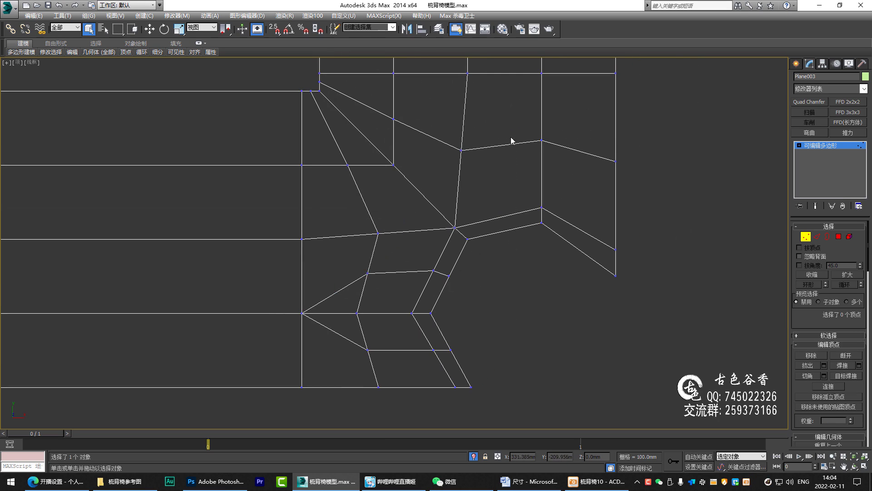
# - Connect three right-side edges vertically and join two vertex pairs with diagonal edges
pyautogui.press('2')
pyautogui.moveTo(507, 164)
pyautogui.mouseDown()
pyautogui.moveTo(549, 234)
pyautogui.moveTo(579, 178)
pyautogui.mouseUp()
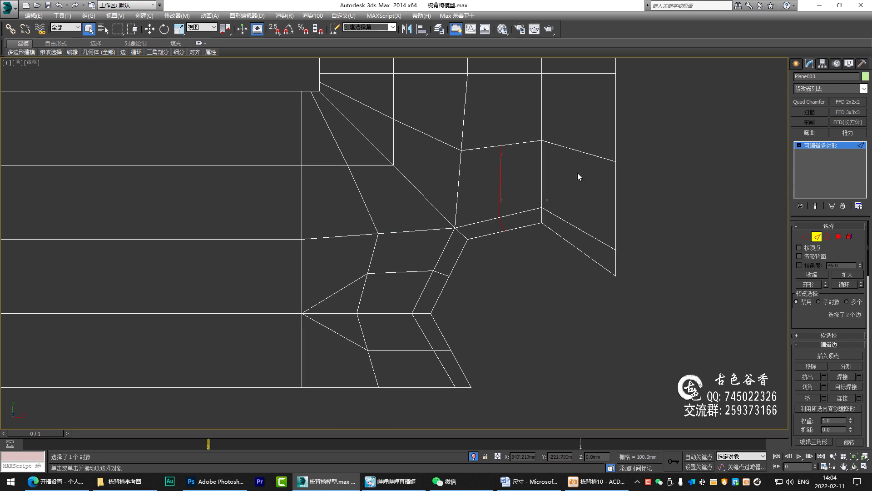
pyautogui.hotkey('ctrl', 'shift', 'e')
pyautogui.moveTo(589, 154); pyautogui.dragTo(597, 284, button='middle')
pyautogui.press('1')
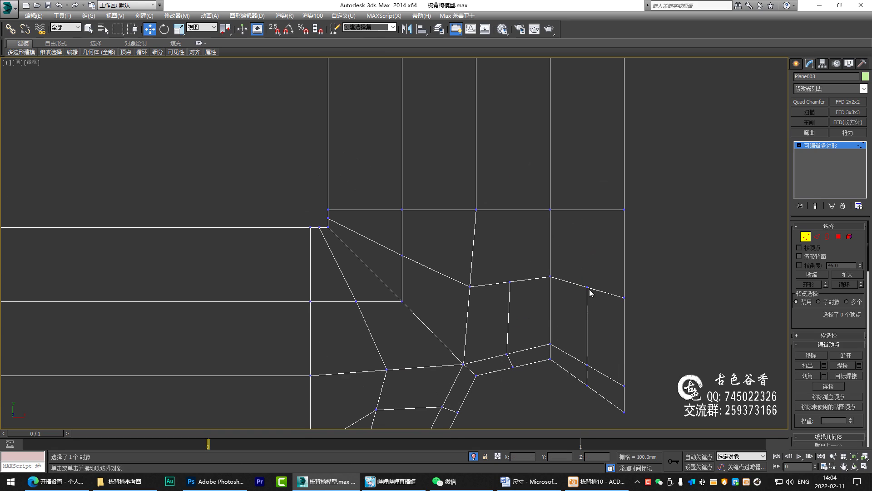
pyautogui.click(587, 288)
pyautogui.keyDown('ctrl'); pyautogui.click(550, 210); pyautogui.keyUp('ctrl')
pyautogui.hotkey('ctrl', 'shift', 'e')
pyautogui.keyDown('ctrl'); pyautogui.click(510, 282); pyautogui.keyUp('ctrl')
pyautogui.hotkey('ctrl', 'shift', 'e')
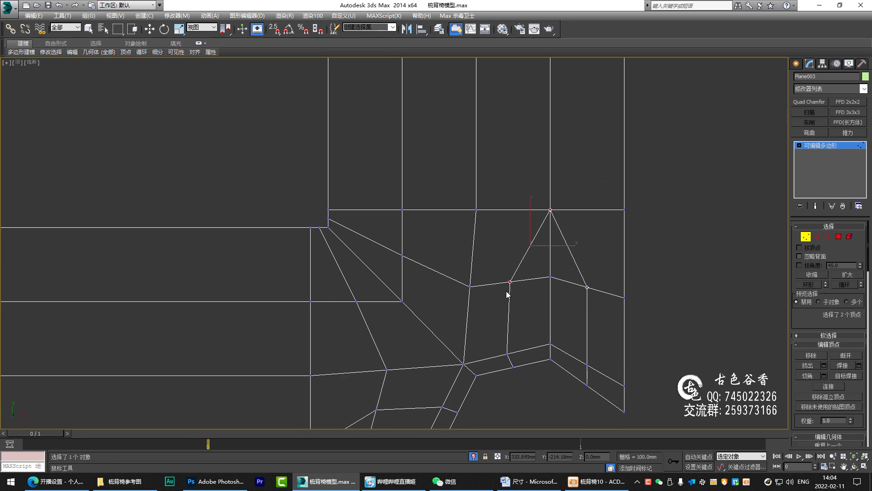
pyautogui.moveTo(506, 292)
pyautogui.mouseDown(button='middle')
pyautogui.moveTo(550, 225)
pyautogui.moveTo(573, 260)
pyautogui.mouseUp(button='middle')
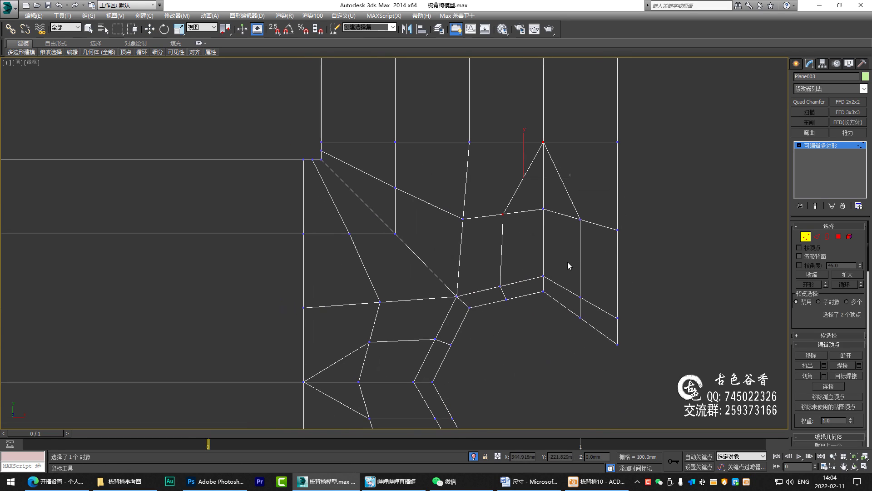
# - Lower the vertex below the triangle and nudge the inner-corner vertex pair upward
pyautogui.press('w')
pyautogui.click(544, 209)
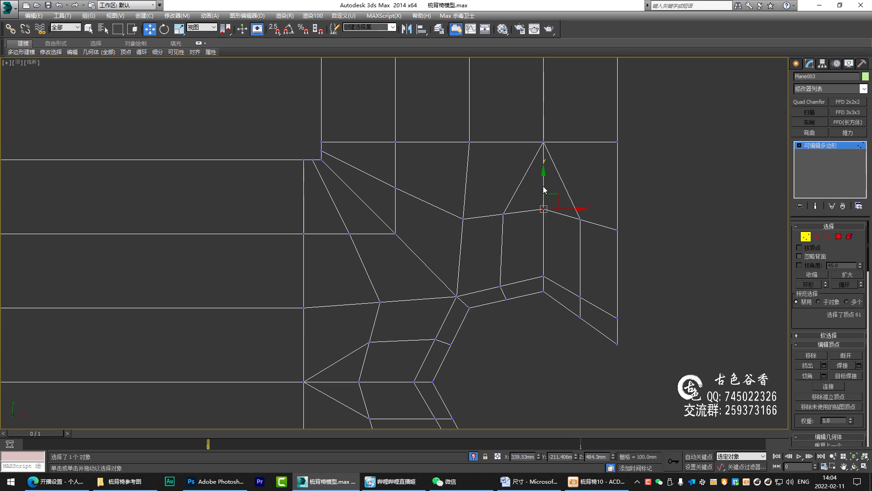
pyautogui.moveTo(544, 187); pyautogui.dragTo(545, 200)
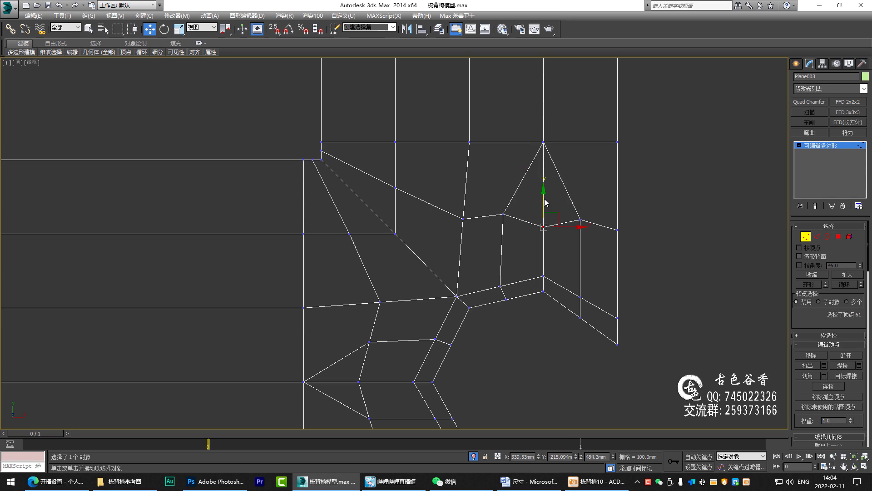
pyautogui.press('2')
pyautogui.click(592, 198)
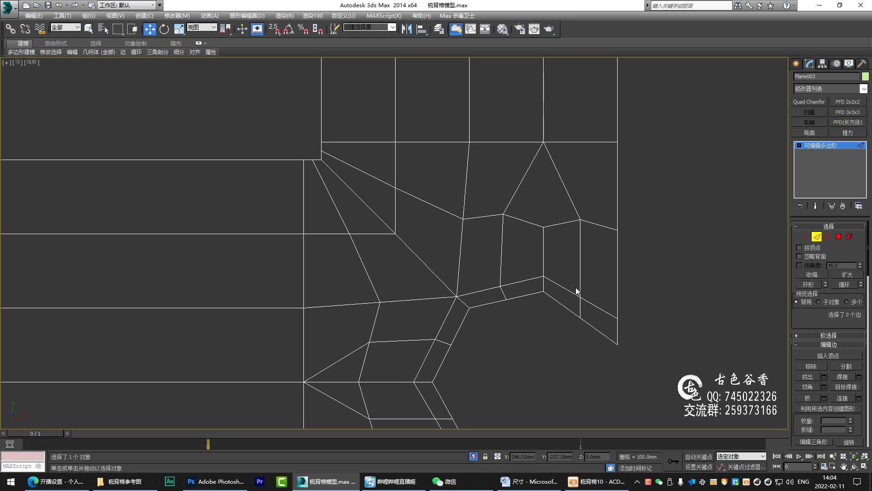
pyautogui.press('1')
pyautogui.moveTo(496, 278)
pyautogui.mouseDown()
pyautogui.moveTo(516, 302)
pyautogui.moveTo(515, 277)
pyautogui.mouseUp()
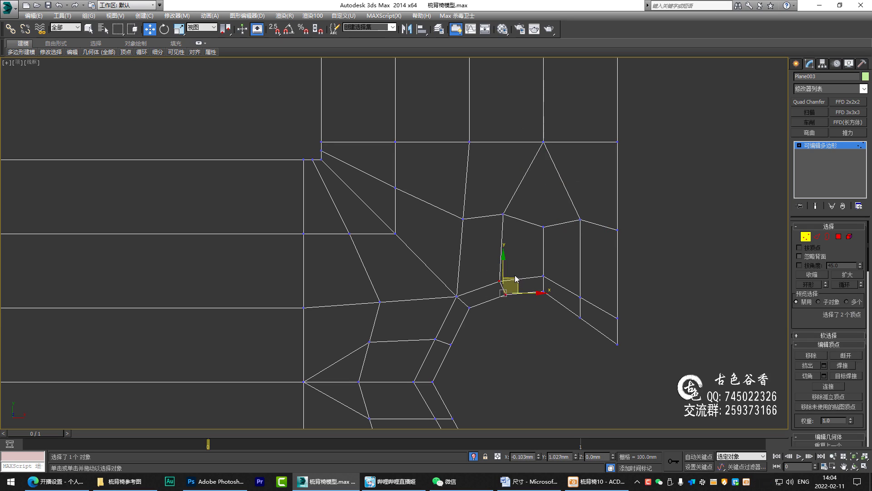
pyautogui.moveTo(573, 324); pyautogui.dragTo(582, 294)
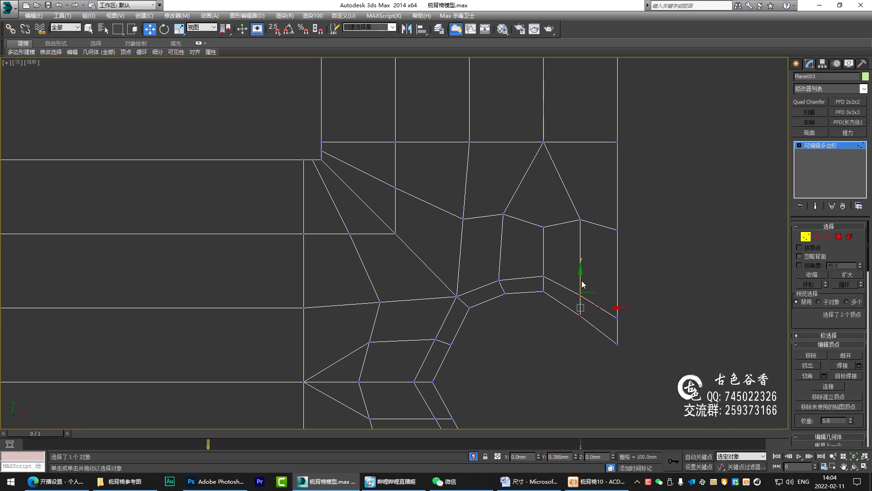
pyautogui.moveTo(541, 263); pyautogui.dragTo(555, 302)
pyautogui.scroll(-6, 549, 300)
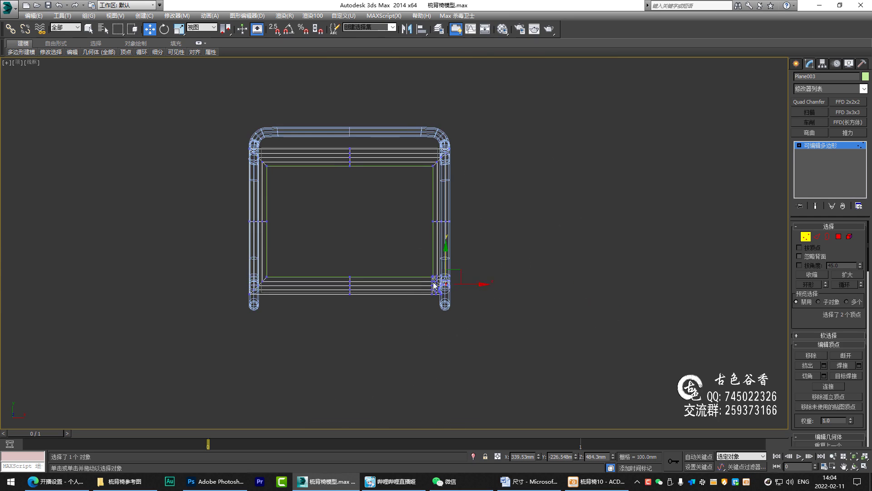
# - In Perspective view, slide the selected notch vertices along Y to sit against the leg
pyautogui.scroll(8, 503, 268)
pyautogui.scroll(4, 576, 325)
pyautogui.press('p')
pyautogui.press('z')
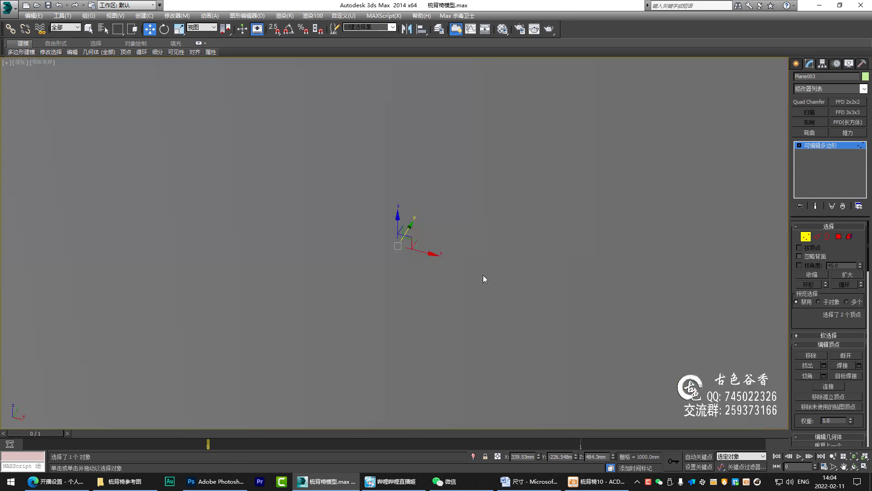
pyautogui.scroll(5, 484, 275)
pyautogui.moveTo(459, 287)
pyautogui.keyDown('alt'); pyautogui.mouseDown(button='middle')
pyautogui.moveTo(484, 280)
pyautogui.moveTo(494, 296)
pyautogui.moveTo(495, 270)
pyautogui.mouseUp(button='middle'); pyautogui.keyUp('alt')
pyautogui.moveTo(496, 268); pyautogui.dragTo(480, 266)
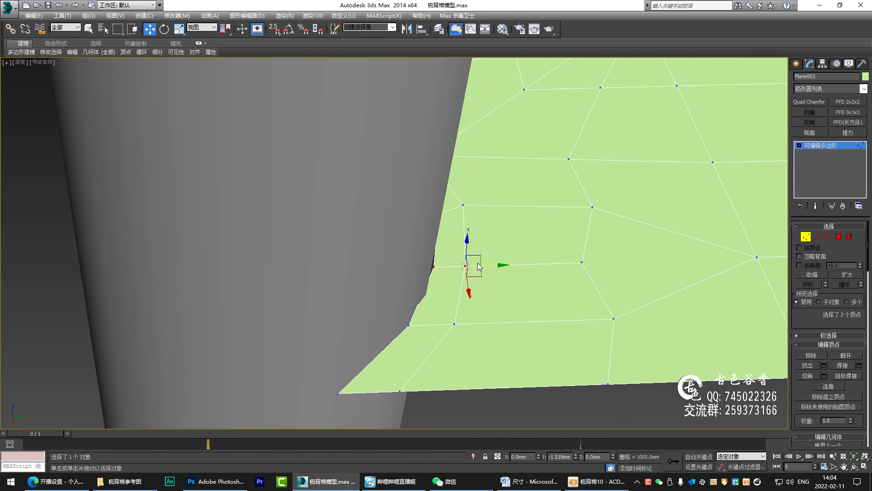
pyautogui.moveTo(480, 267)
pyautogui.keyDown('alt'); pyautogui.mouseDown(button='middle')
pyautogui.moveTo(506, 217)
pyautogui.moveTo(530, 234)
pyautogui.mouseUp(button='middle'); pyautogui.keyUp('alt')
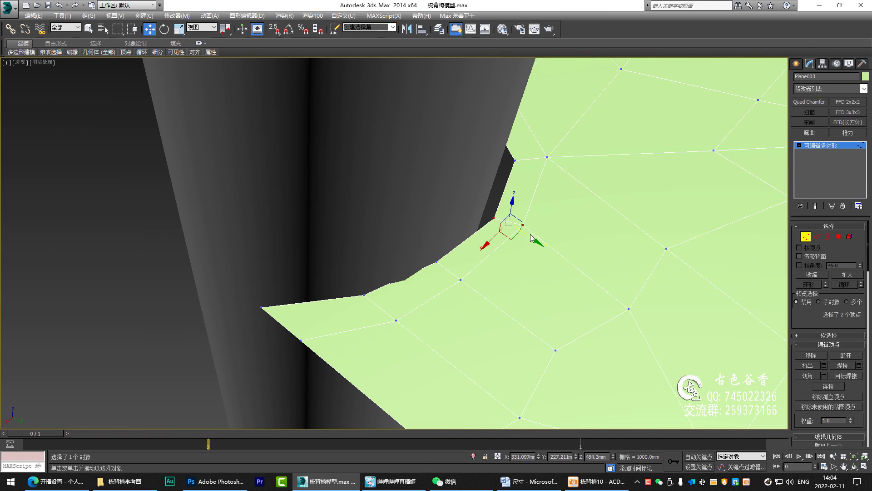
pyautogui.moveTo(528, 240); pyautogui.dragTo(520, 241)
pyautogui.moveTo(520, 241)
pyautogui.keyDown('alt'); pyautogui.mouseDown(button='middle')
pyautogui.moveTo(497, 257)
pyautogui.moveTo(447, 228)
pyautogui.mouseUp(button='middle'); pyautogui.keyUp('alt')
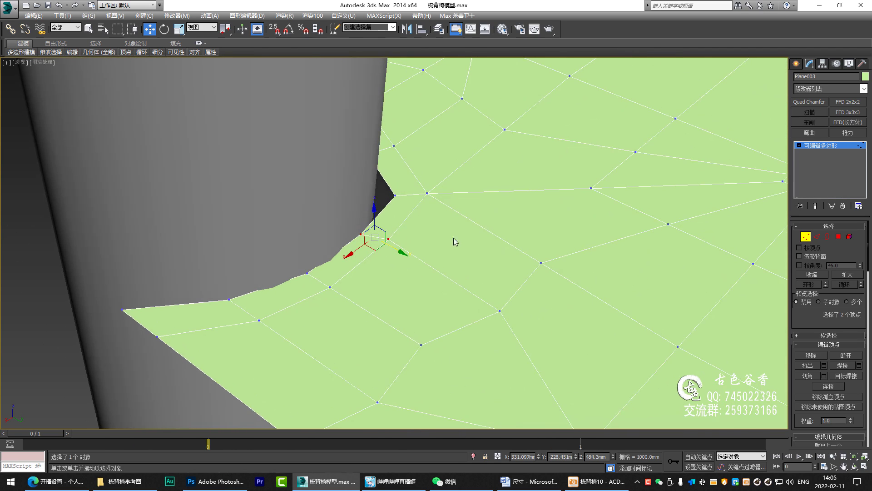
# - Align two vertices to the leg outline in Front view and push the notch tip up to round the V
pyautogui.hotkey('alt', 'w')
pyautogui.hotkey('alt', 'w')
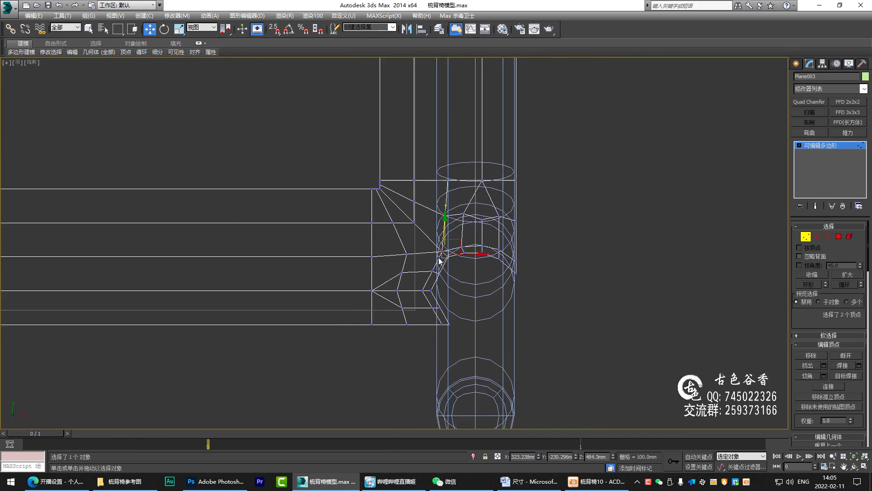
pyautogui.scroll(5, 444, 245)
pyautogui.moveTo(446, 228); pyautogui.dragTo(449, 230)
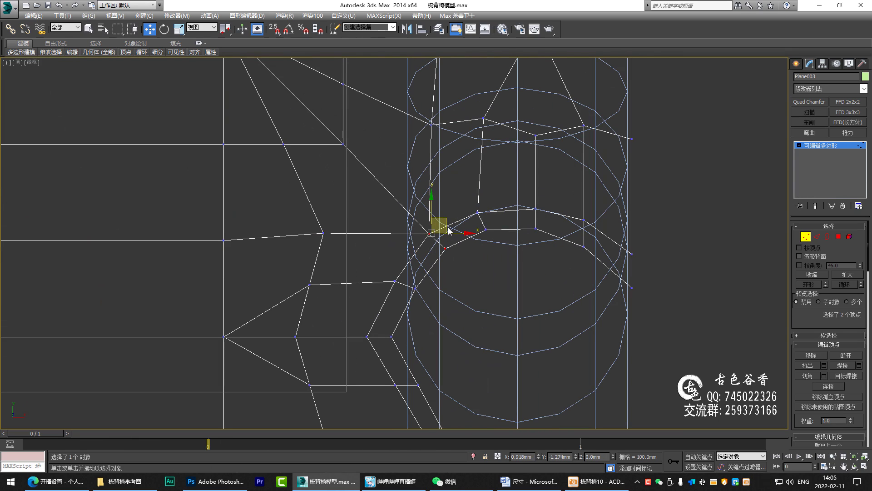
pyautogui.press('p')
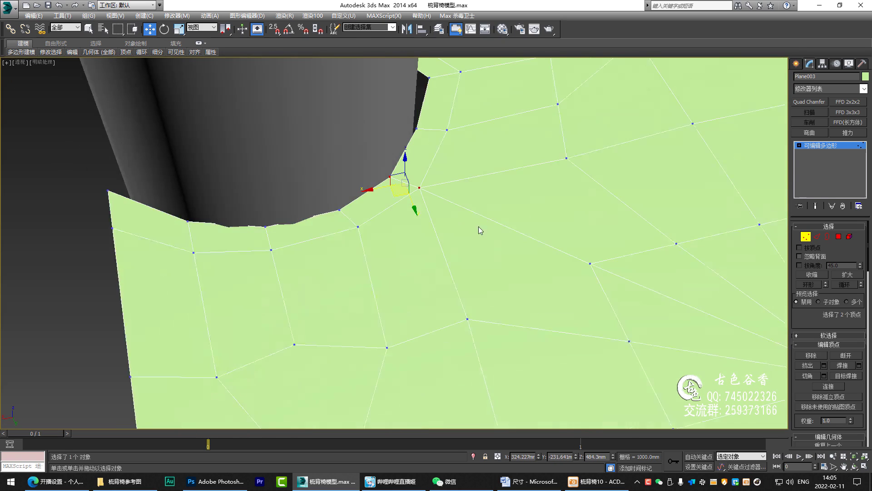
pyautogui.keyDown('alt'); pyautogui.moveTo(479, 226); pyautogui.dragTo(407, 195, button='middle'); pyautogui.keyUp('alt')
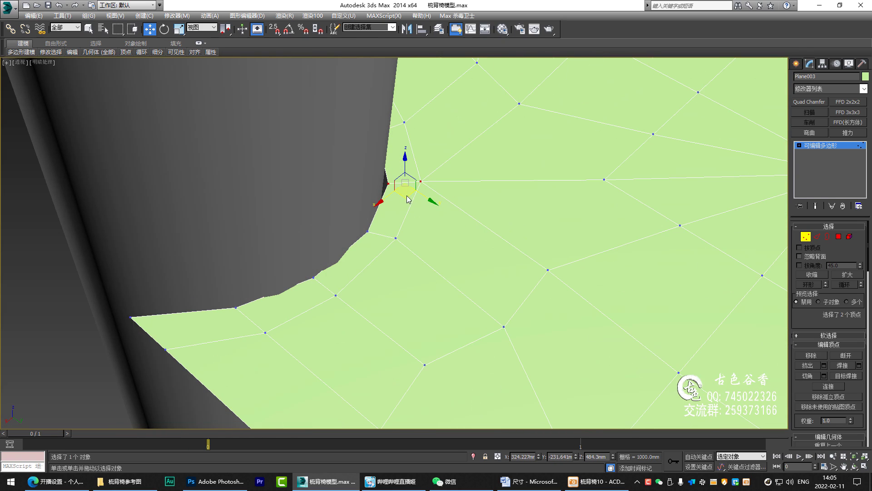
pyautogui.keyDown('alt'); pyautogui.moveTo(407, 195); pyautogui.dragTo(539, 200, button='middle'); pyautogui.keyUp('alt')
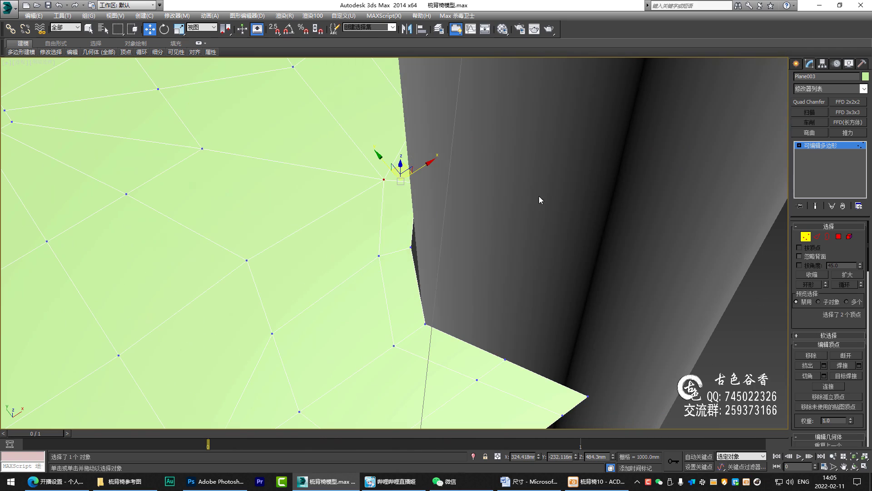
pyautogui.moveTo(426, 263)
pyautogui.keyDown('alt'); pyautogui.mouseDown(button='middle')
pyautogui.moveTo(414, 242)
pyautogui.moveTo(524, 282)
pyautogui.mouseUp(button='middle'); pyautogui.keyUp('alt')
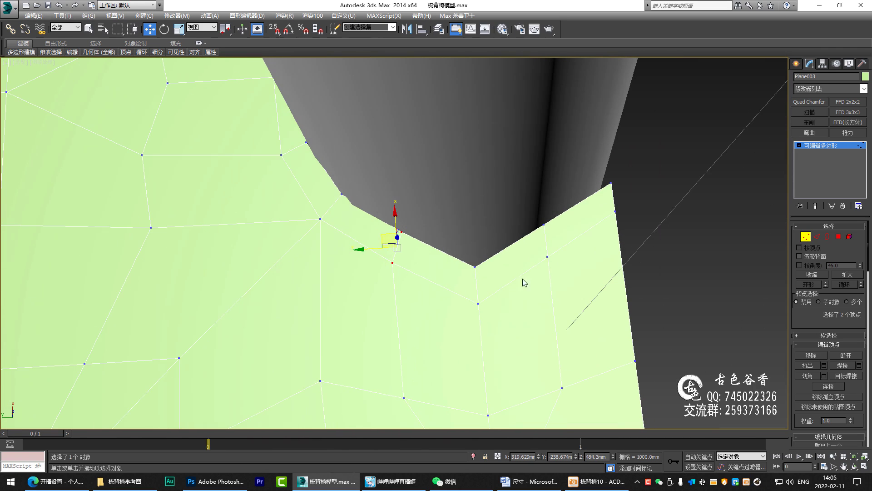
pyautogui.moveTo(450, 255); pyautogui.dragTo(499, 309)
pyautogui.keyDown('alt'); pyautogui.moveTo(485, 280); pyautogui.dragTo(481, 258, button='middle'); pyautogui.keyUp('alt')
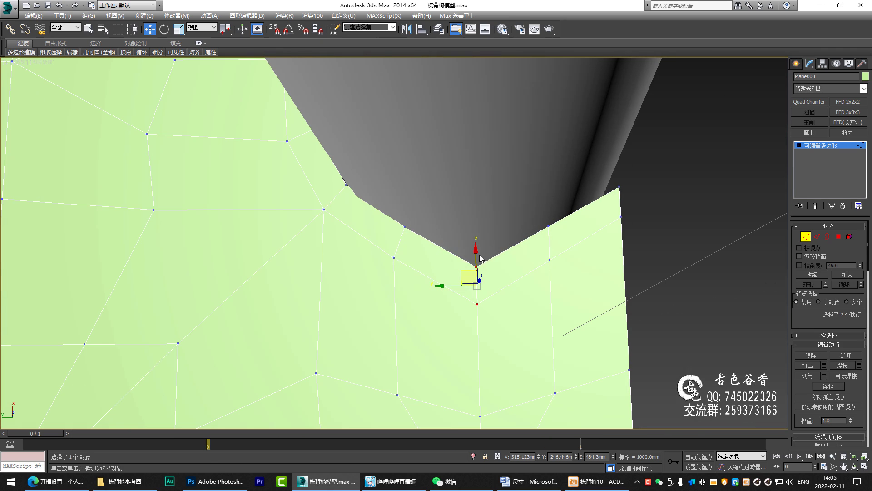
pyautogui.moveTo(480, 258); pyautogui.dragTo(485, 231)
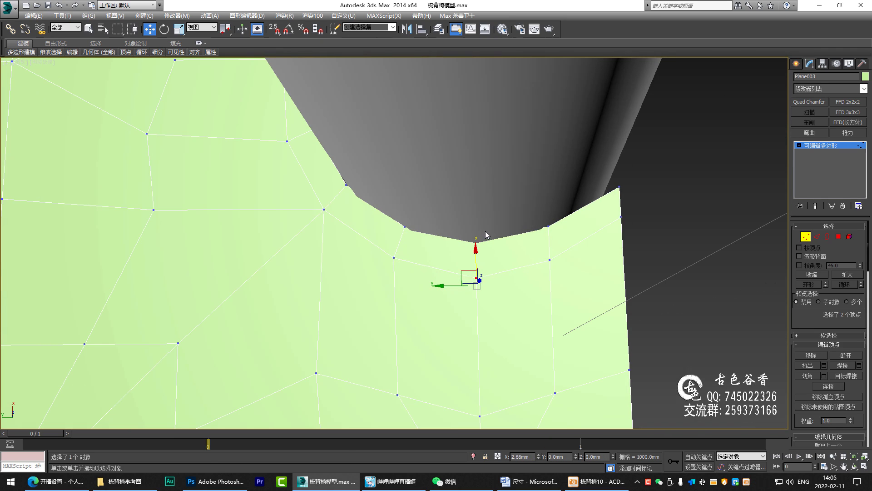
pyautogui.moveTo(596, 261)
pyautogui.keyDown('alt'); pyautogui.mouseDown(button='middle')
pyautogui.moveTo(498, 232)
pyautogui.moveTo(491, 219)
pyautogui.moveTo(549, 269)
pyautogui.moveTo(499, 258)
pyautogui.moveTo(513, 276)
pyautogui.moveTo(510, 249)
pyautogui.moveTo(406, 235)
pyautogui.moveTo(501, 255)
pyautogui.moveTo(456, 245)
pyautogui.mouseUp(button='middle'); pyautogui.keyUp('alt')
pyautogui.hotkey('ctrl', 'q')
pyautogui.hotkey('ctrl', 'q')
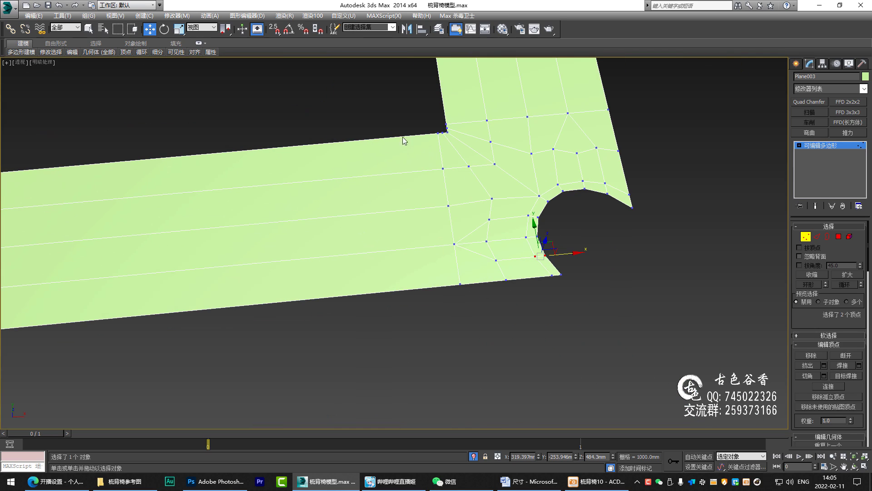
# - Add a connecting edge loop across the bottom rail, slid toward the corner
pyautogui.scroll(-5, 511, 194)
pyautogui.press('2')
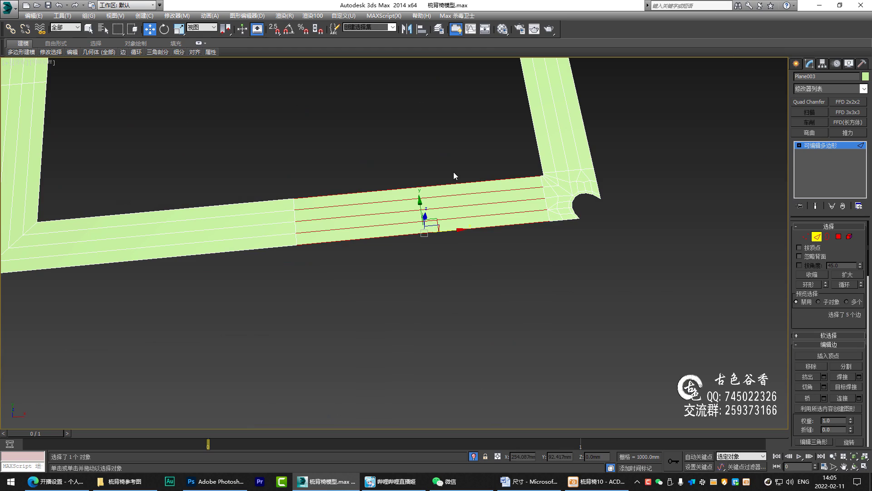
pyautogui.hotkey('ctrl', 'shift', 'e')
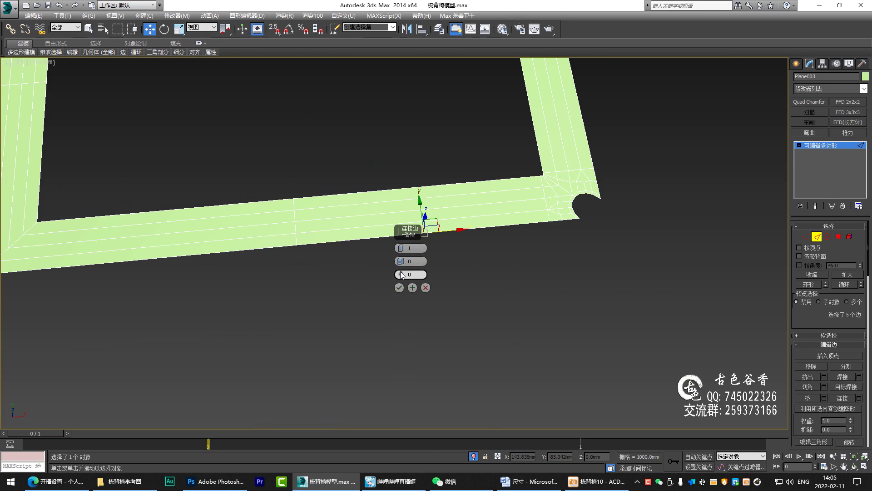
pyautogui.moveTo(400, 274); pyautogui.dragTo(540, 110)
pyautogui.click(399, 287)
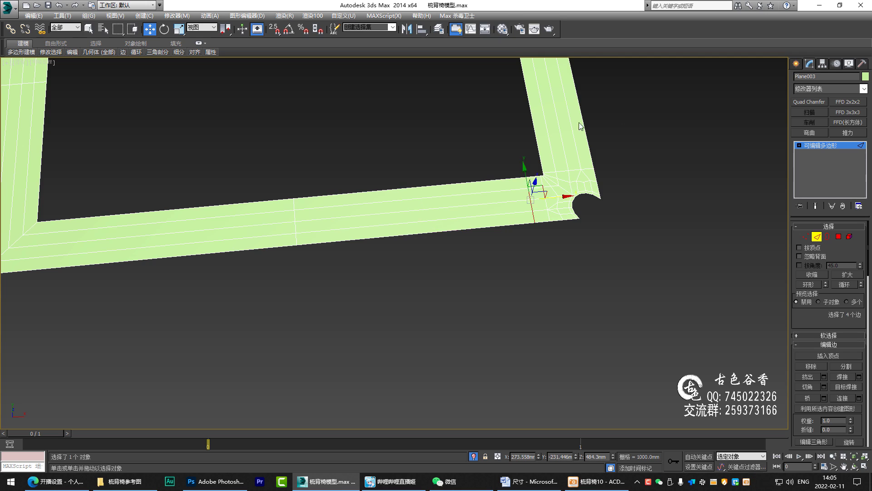
# - Add a second connecting edge loop across the side rail near the corner
pyautogui.scroll(2, 489, 173)
pyautogui.hotkey('ctrl', 'shift', 'e')
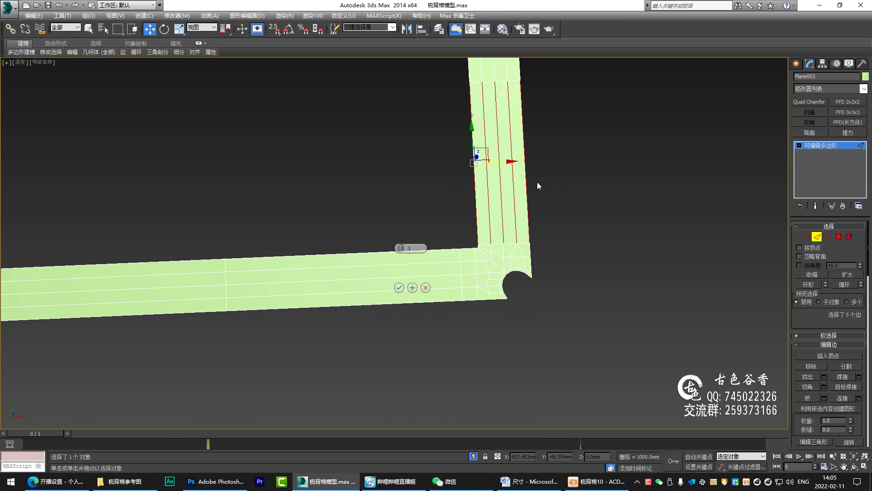
pyautogui.moveTo(537, 182)
pyautogui.keyDown('alt'); pyautogui.mouseDown(button='middle')
pyautogui.moveTo(451, 238)
pyautogui.moveTo(423, 227)
pyautogui.mouseUp(button='middle'); pyautogui.keyUp('alt')
pyautogui.click(399, 288)
# - Exit edge editing and preview the smoothed panel from a tilted angle
pyautogui.scroll(3, 428, 217)
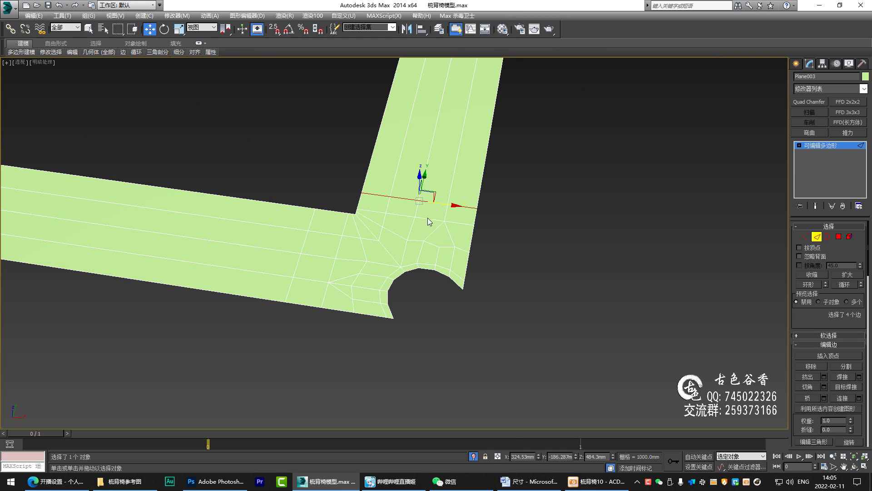
pyautogui.click(827, 147)
pyautogui.hotkey('ctrl', 'BackSpace')
pyautogui.scroll(1, 495, 274)
pyautogui.scroll(2, 500, 286)
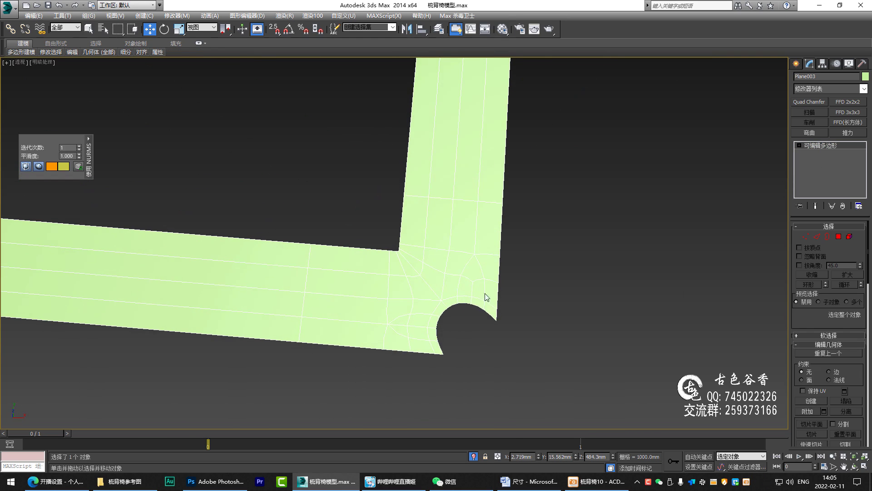
pyautogui.scroll(-2, 551, 273)
pyautogui.moveTo(552, 273)
pyautogui.keyDown('alt'); pyautogui.mouseDown(button='middle')
pyautogui.moveTo(543, 255)
pyautogui.moveTo(448, 224)
pyautogui.moveTo(549, 293)
pyautogui.moveTo(561, 288)
pyautogui.moveTo(379, 274)
pyautogui.mouseUp(button='middle'); pyautogui.keyUp('alt')
pyautogui.scroll(-2, 514, 263)
pyautogui.scroll(-1, 467, 286)
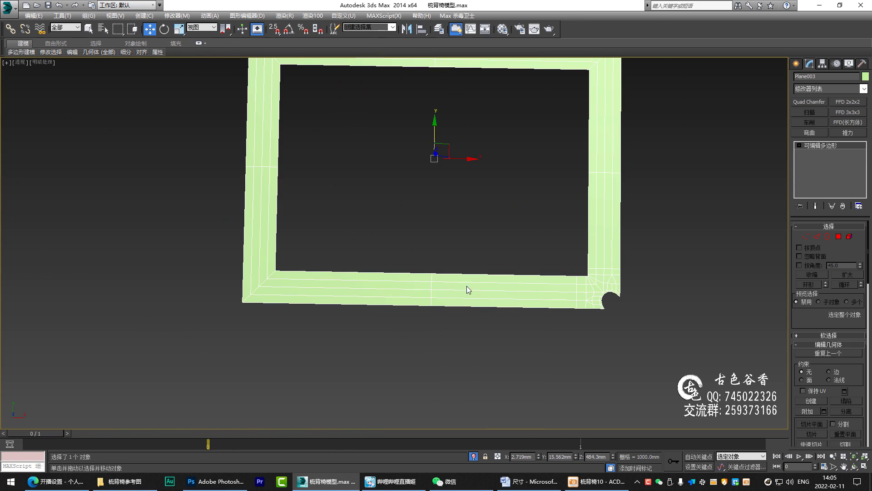
# - Return to edge mode and select an edge on the bottom rail
pyautogui.press('2')
pyautogui.scroll(2, 435, 285)
pyautogui.press('q')
pyautogui.click(432, 278)
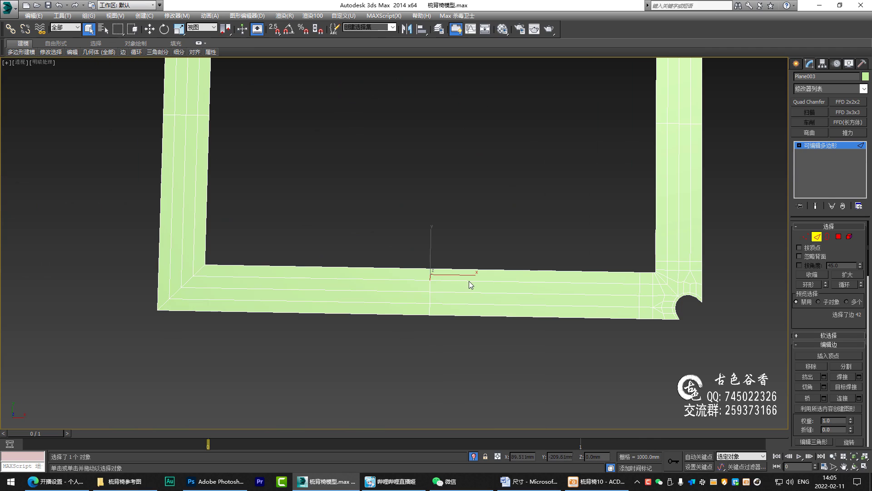
pyautogui.scroll(-2, 470, 281)
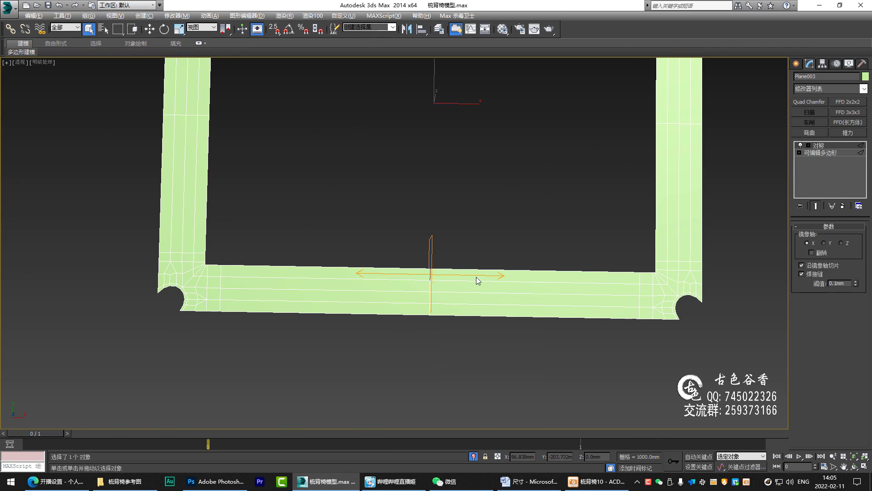
# - Add a Symmetry modifier and mirror the panel across Y to complete the rectangular frame
pyautogui.keyDown('alt'); pyautogui.moveTo(470, 281); pyautogui.dragTo(587, 241, button='middle'); pyautogui.keyUp('alt')
pyautogui.click(590, 226)
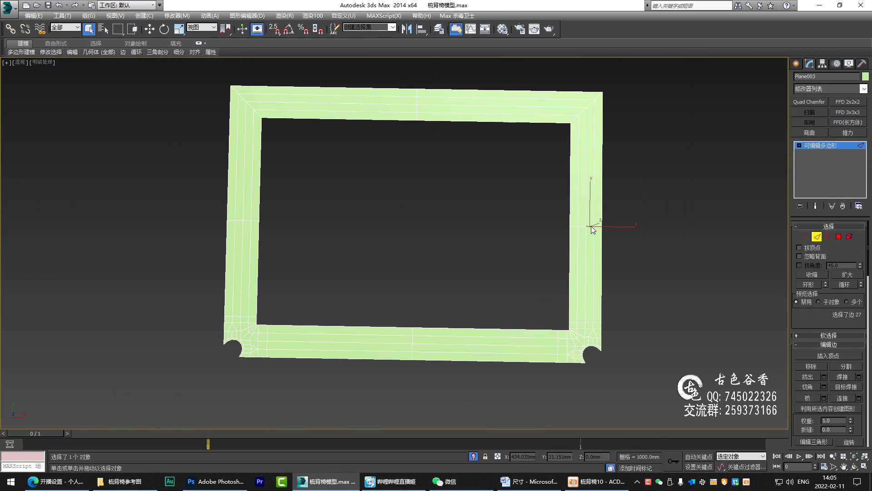
pyautogui.hotkey('alt', 's')
pyautogui.click(824, 243)
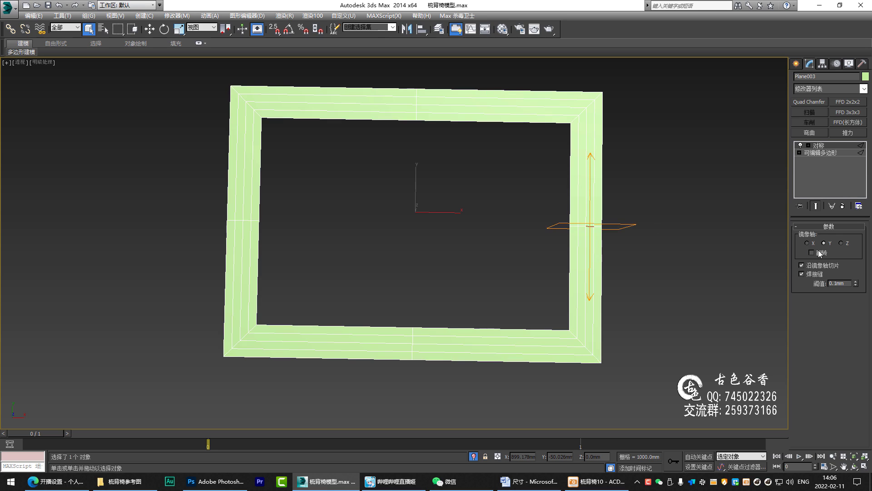
# - Orbit under the mirrored frame to inspect a leg corner and select the vertex beside the leg
pyautogui.keyDown('alt'); pyautogui.moveTo(637, 326); pyautogui.dragTo(621, 276, button='middle'); pyautogui.keyUp('alt')
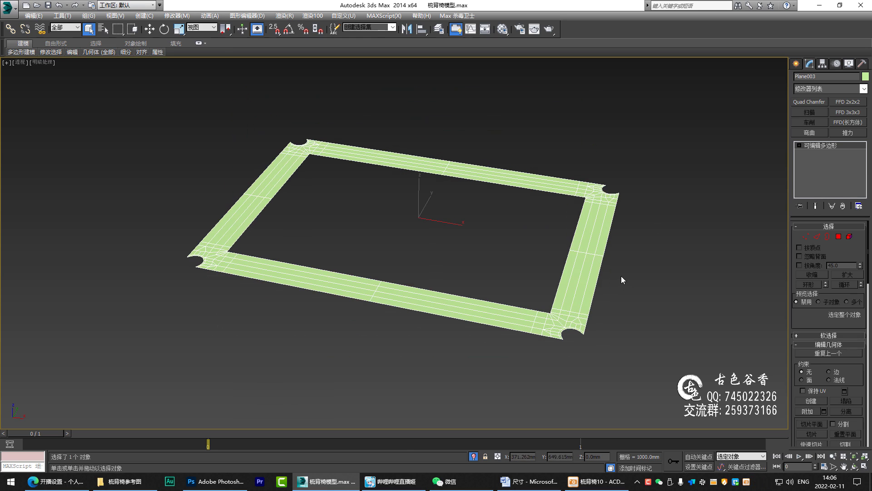
pyautogui.scroll(5, 616, 320)
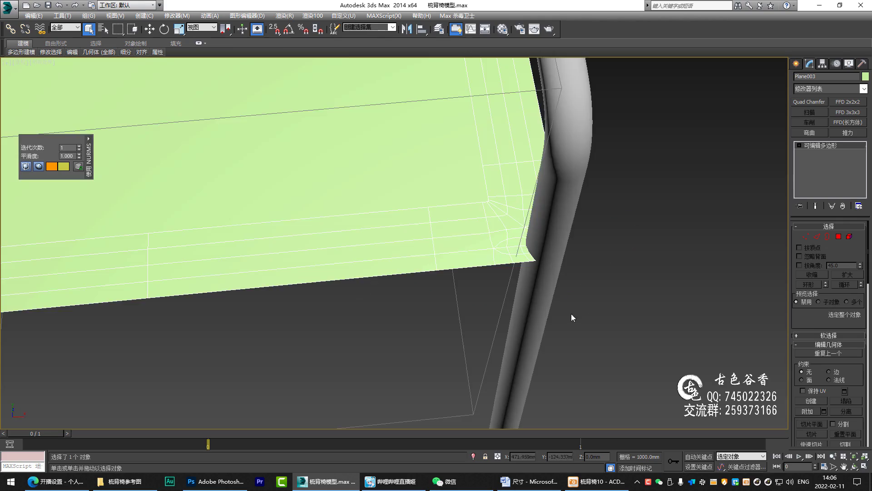
pyautogui.moveTo(571, 314)
pyautogui.keyDown('alt'); pyautogui.mouseDown(button='middle')
pyautogui.moveTo(472, 249)
pyautogui.moveTo(542, 252)
pyautogui.moveTo(499, 255)
pyautogui.moveTo(564, 275)
pyautogui.moveTo(514, 274)
pyautogui.mouseUp(button='middle'); pyautogui.keyUp('alt')
pyautogui.scroll(2, 498, 262)
pyautogui.scroll(3, 393, 330)
pyautogui.scroll(2, 383, 328)
pyautogui.moveTo(373, 325)
pyautogui.mouseDown(button='middle')
pyautogui.moveTo(347, 329)
pyautogui.moveTo(381, 327)
pyautogui.mouseUp(button='middle')
pyautogui.scroll(3, 381, 330)
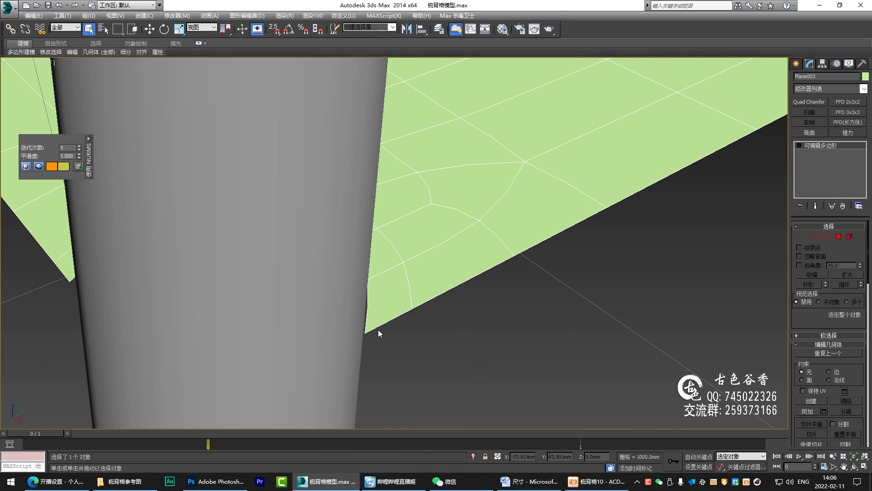
pyautogui.press('1')
pyautogui.click(362, 330)
pyautogui.moveTo(381, 336)
pyautogui.keyDown('alt'); pyautogui.mouseDown(button='middle')
pyautogui.moveTo(358, 358)
pyautogui.moveTo(463, 289)
pyautogui.moveTo(415, 306)
pyautogui.moveTo(402, 328)
pyautogui.mouseUp(button='middle'); pyautogui.keyUp('alt')
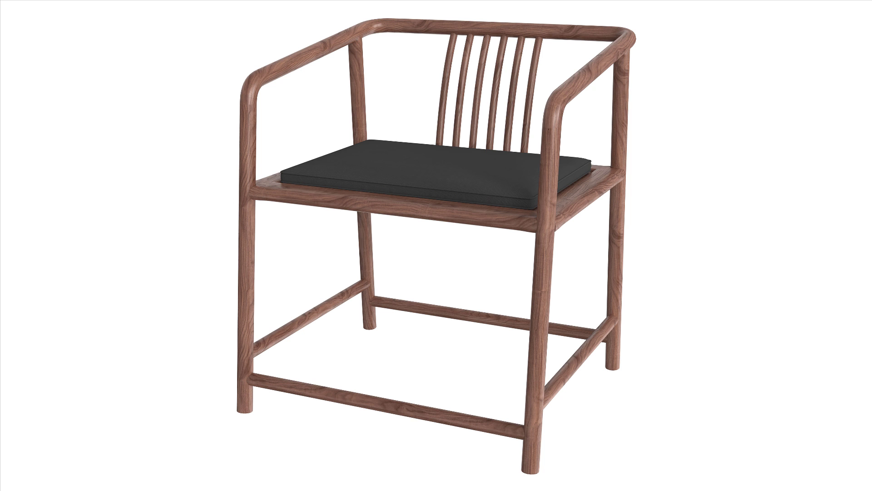